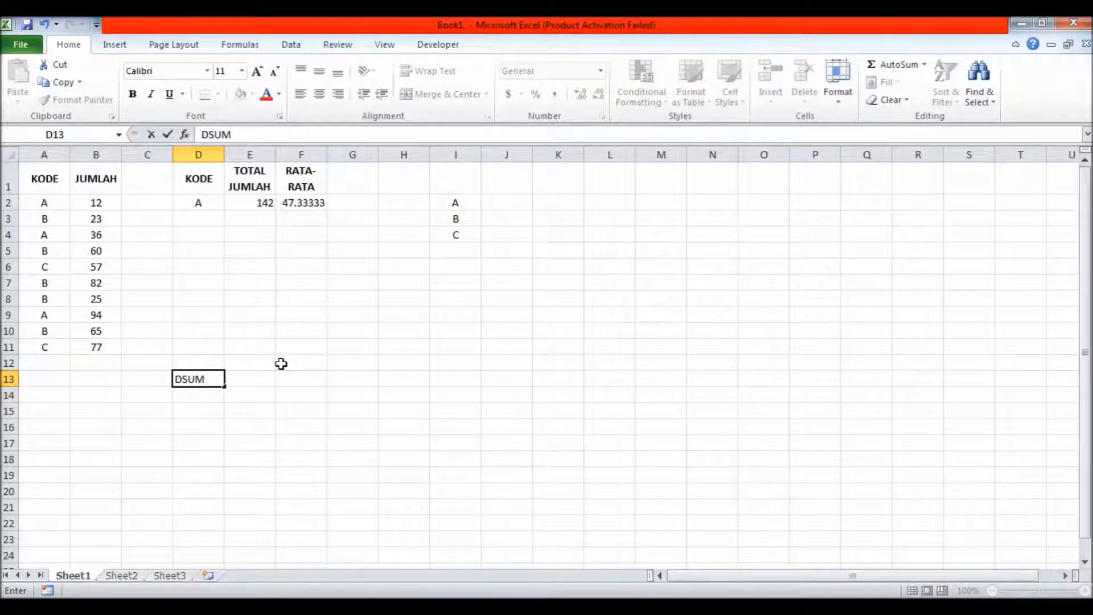
- Complete the function list in cell D13 so it reads DSUM,DMAX,DAVERAGE,DMIN,DCOUNT
{"action": "type", "text": ",DMAX,DAVERA"}
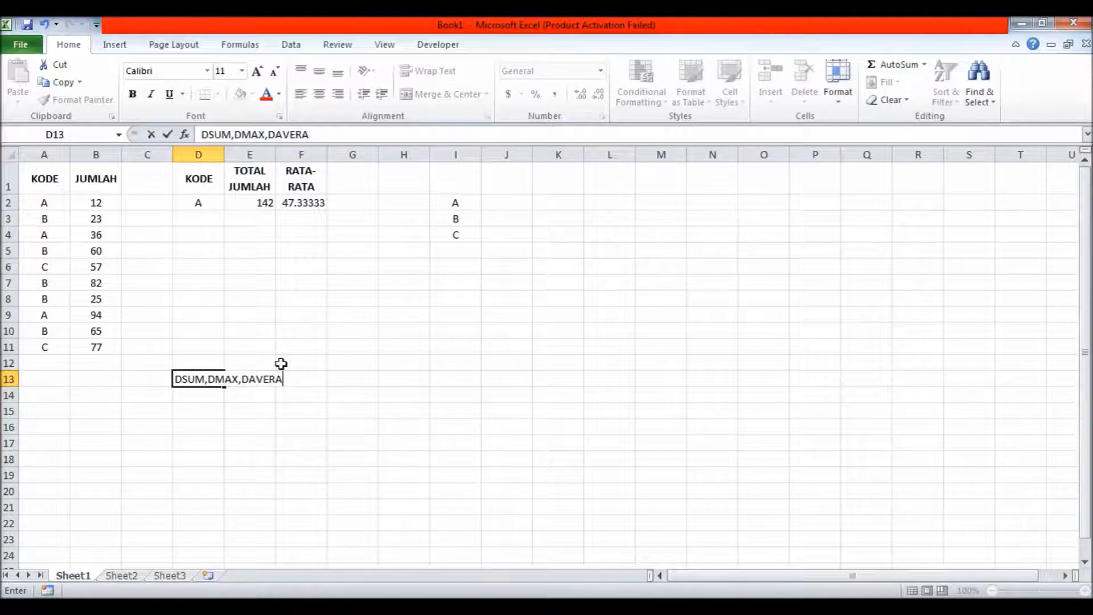
{"action": "type", "text": "GE,DMI"}
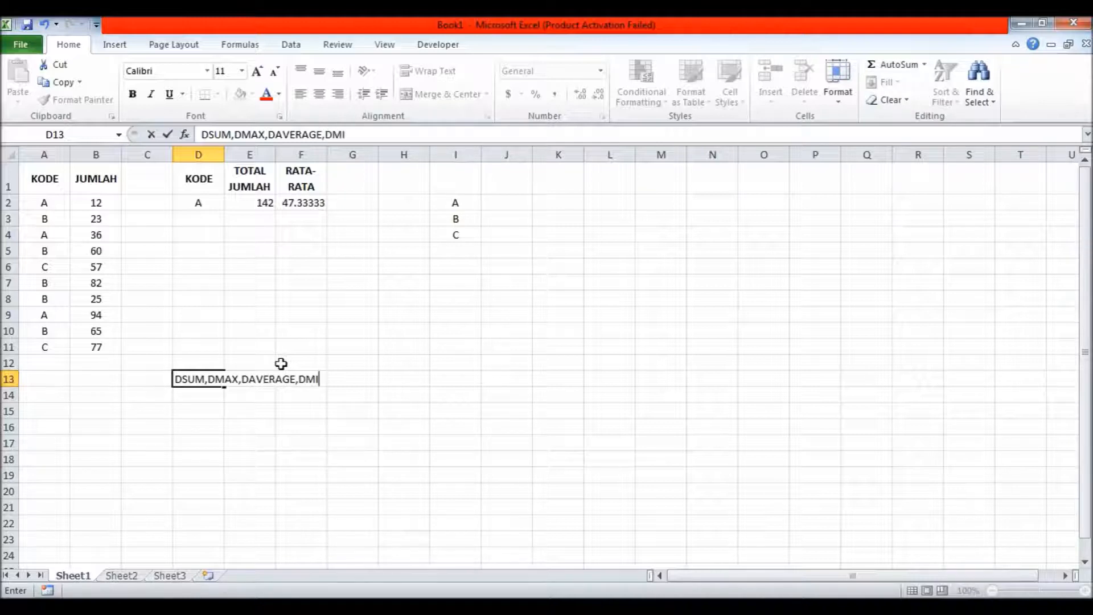
{"action": "type", "text": "N,DCOUNT"}
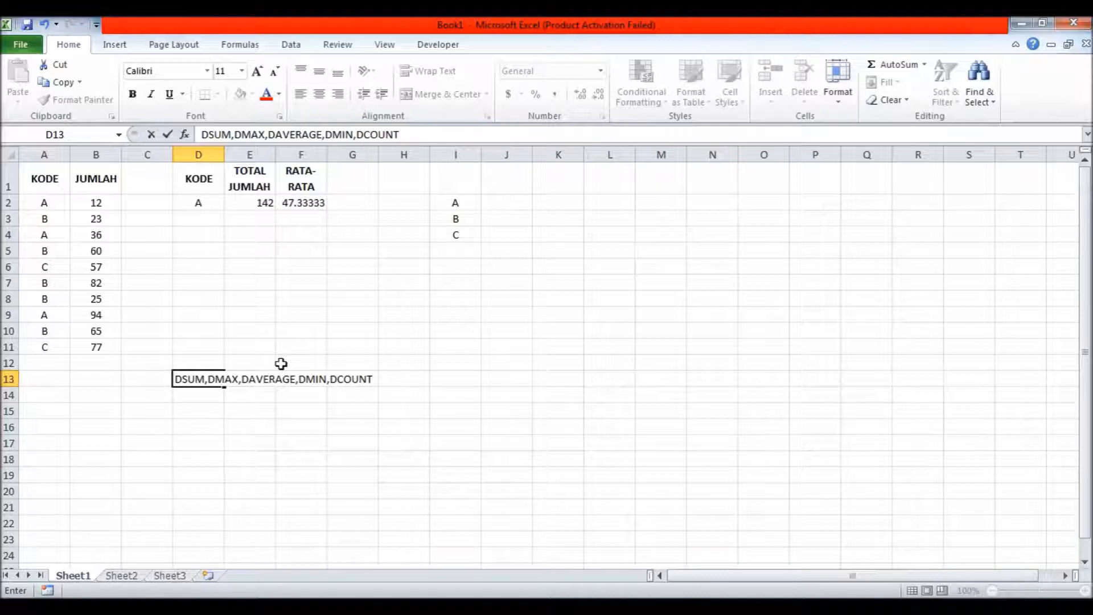
{"action": "key", "text": "Return"}
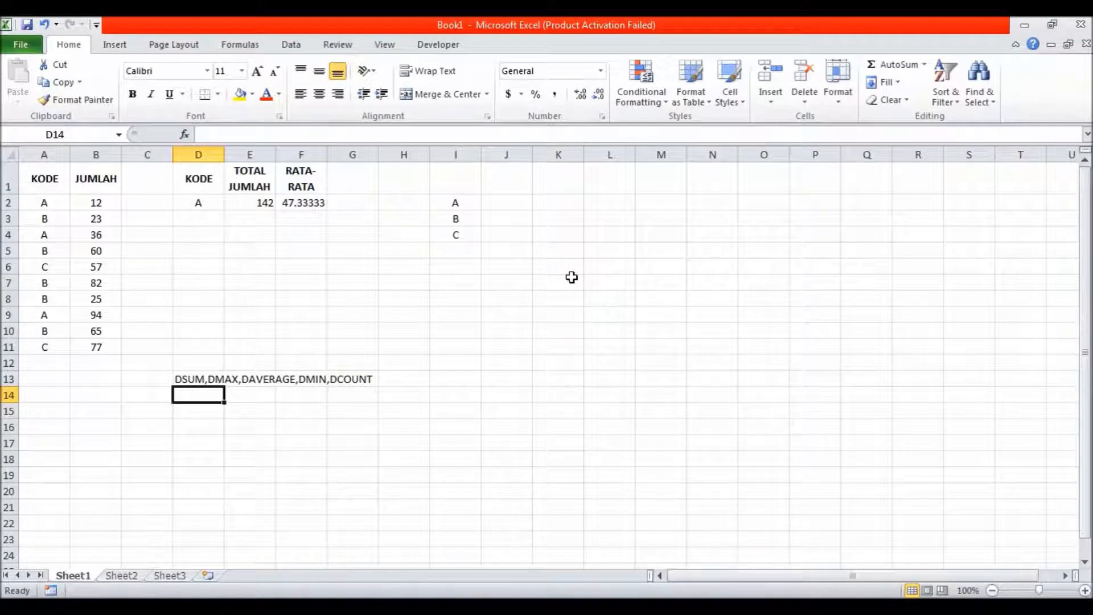
- Try codes B and C in the KODE selection cell D2
{"action": "left_click", "coordinate": [203, 206]}
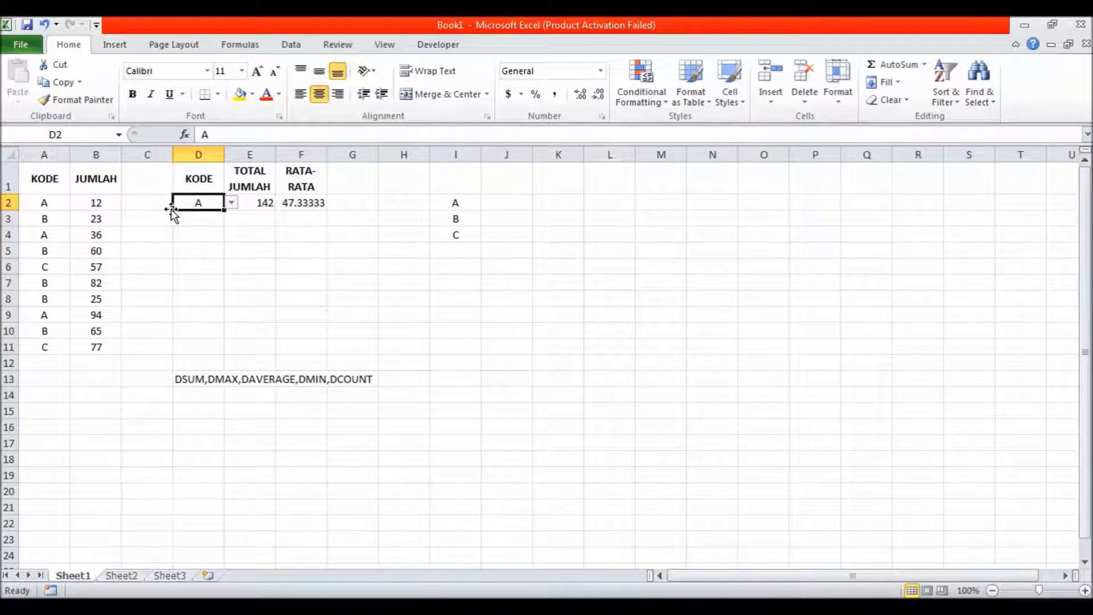
{"action": "left_click", "coordinate": [231, 203]}
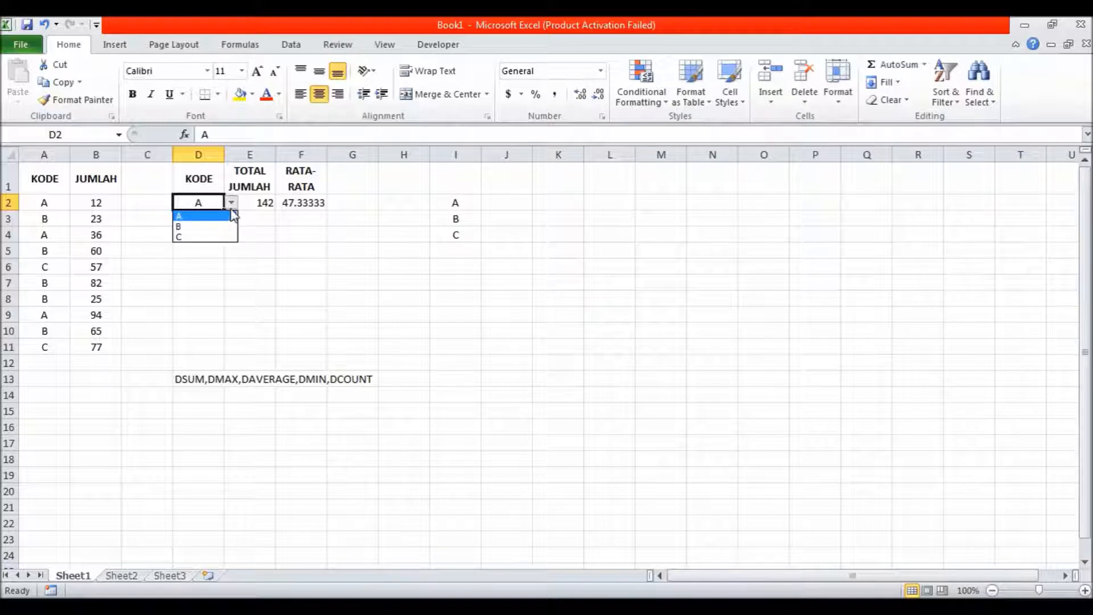
{"action": "left_click", "coordinate": [203, 227]}
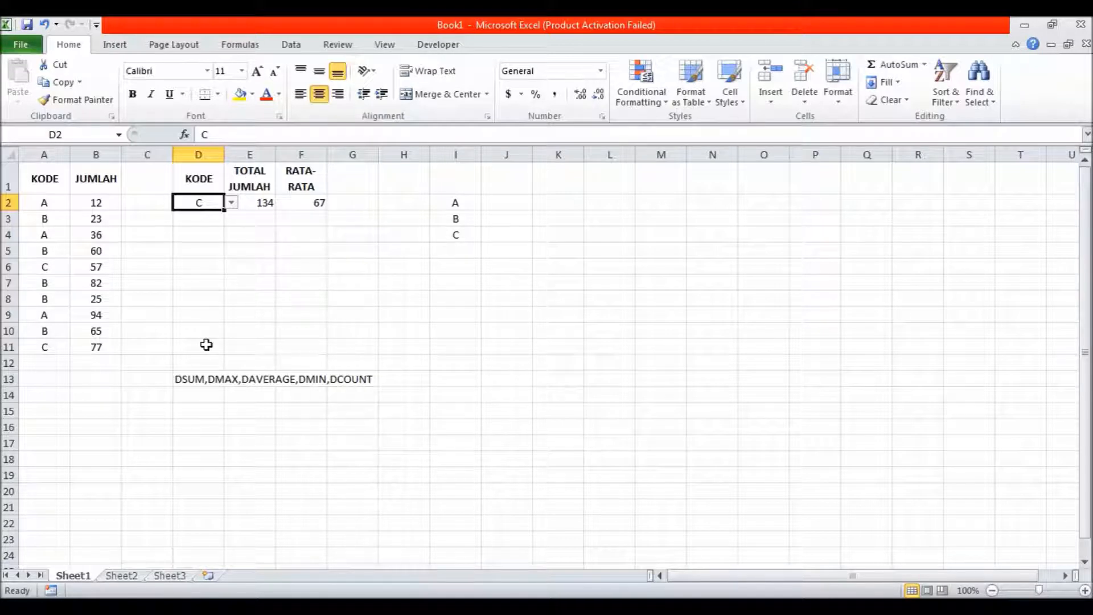
- Add up the JUMLAH values B2:B11 with a SUM formula in cell B12
{"action": "left_click", "coordinate": [87, 370]}
{"action": "type", "text": "=SUM("}
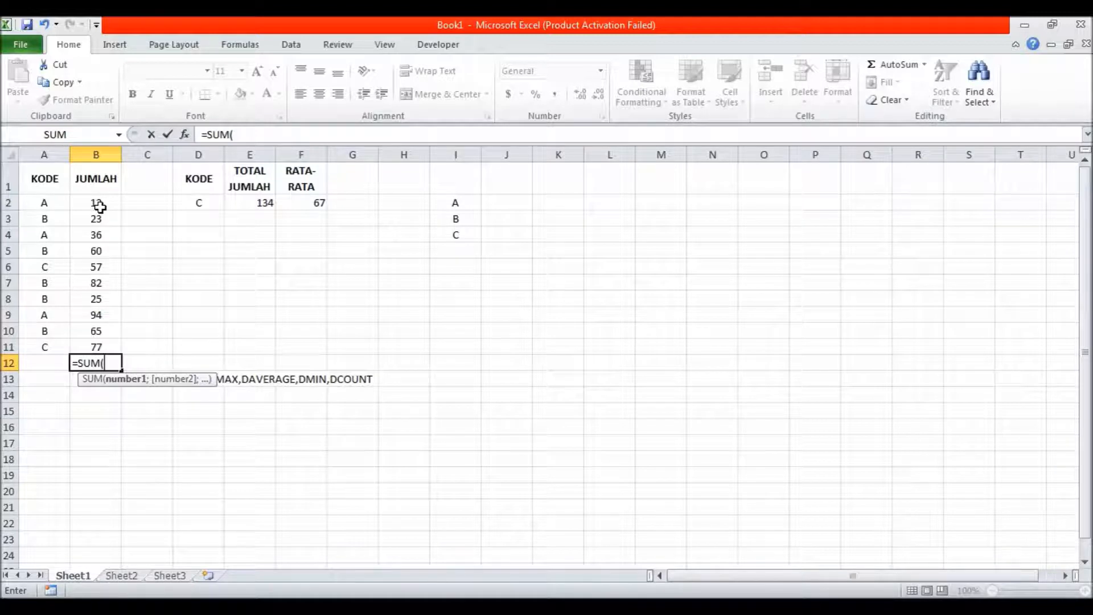
{"action": "left_click_drag", "start_coordinate": [99, 206], "coordinate": [97, 346]}
{"action": "key", "text": "Return"}
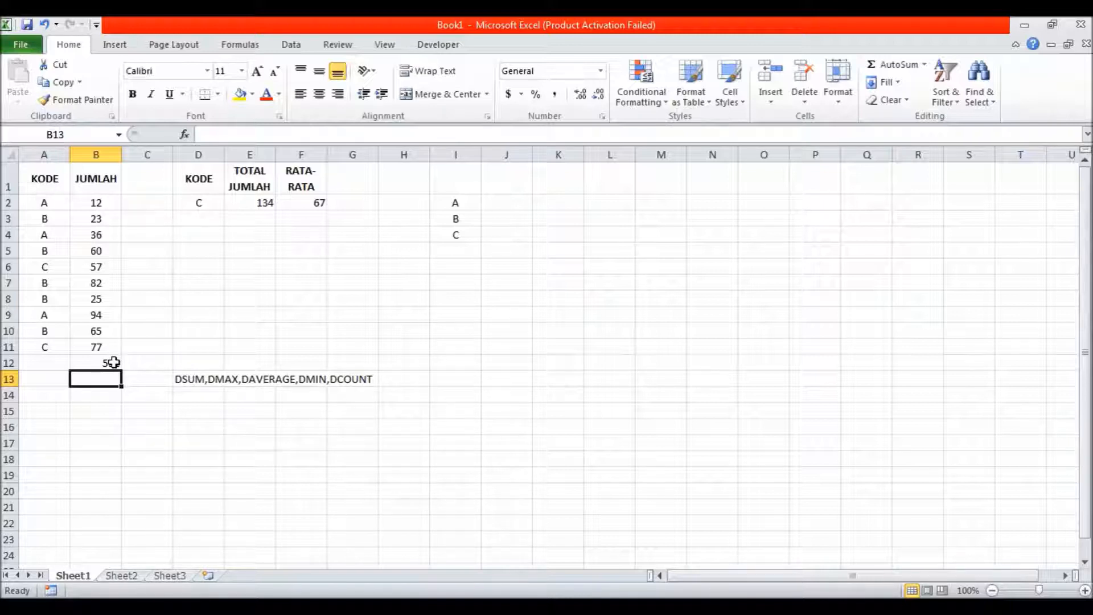
- Delete the SUM formula from cell B12 below the JUMLAH column
{"action": "left_click", "coordinate": [95, 203]}
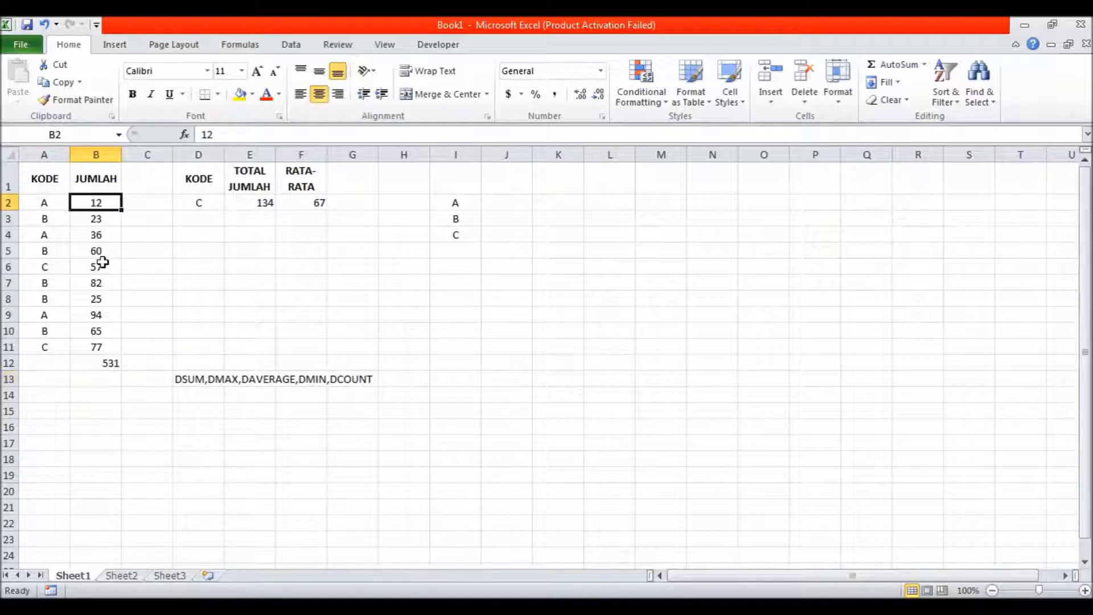
{"action": "left_click", "coordinate": [82, 368]}
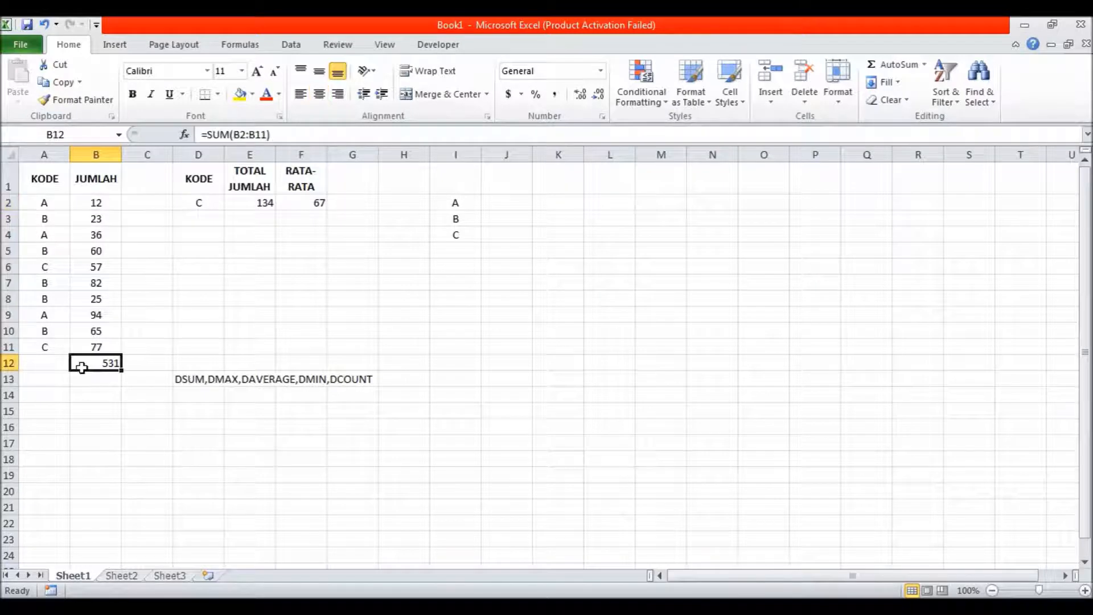
{"action": "key", "text": "Delete"}
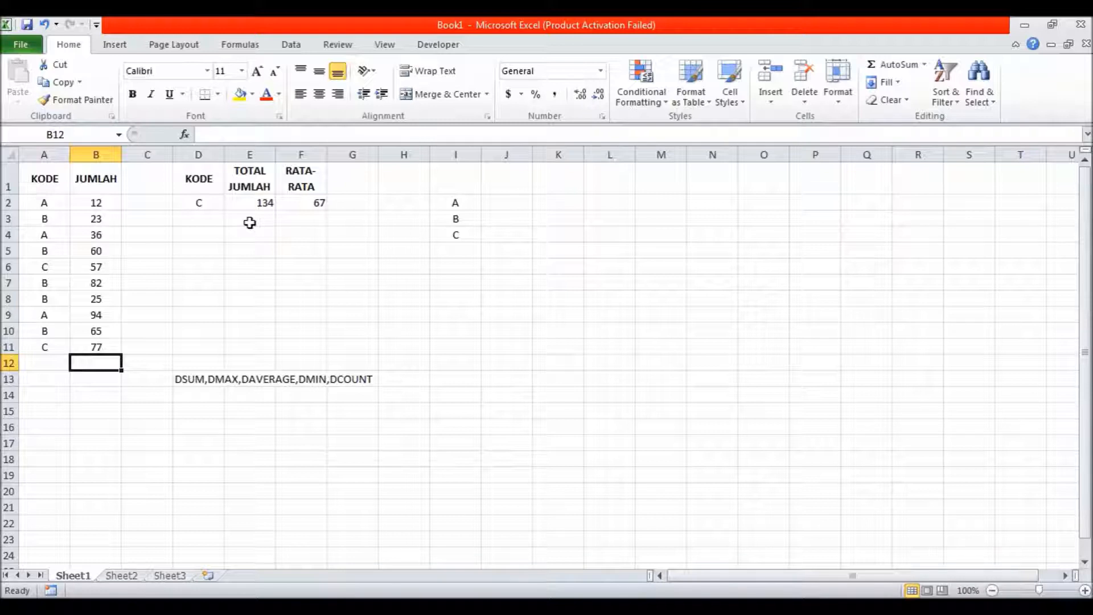
- Switch the KODE selection in cell D2 to A and after that to B
{"action": "left_click", "coordinate": [220, 208]}
{"action": "left_click", "coordinate": [231, 204]}
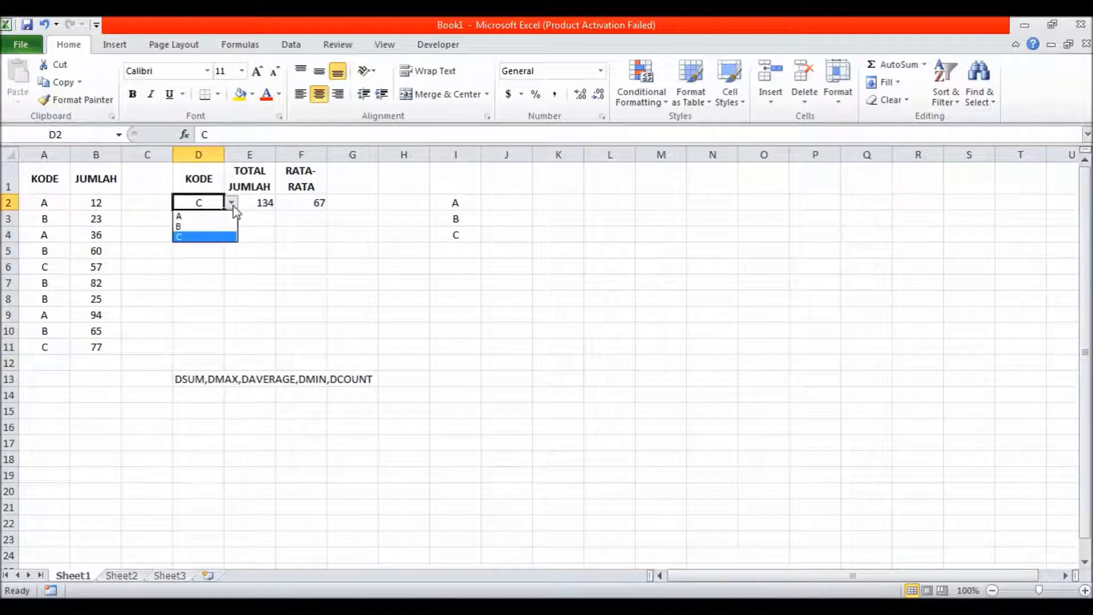
{"action": "left_click", "coordinate": [205, 215]}
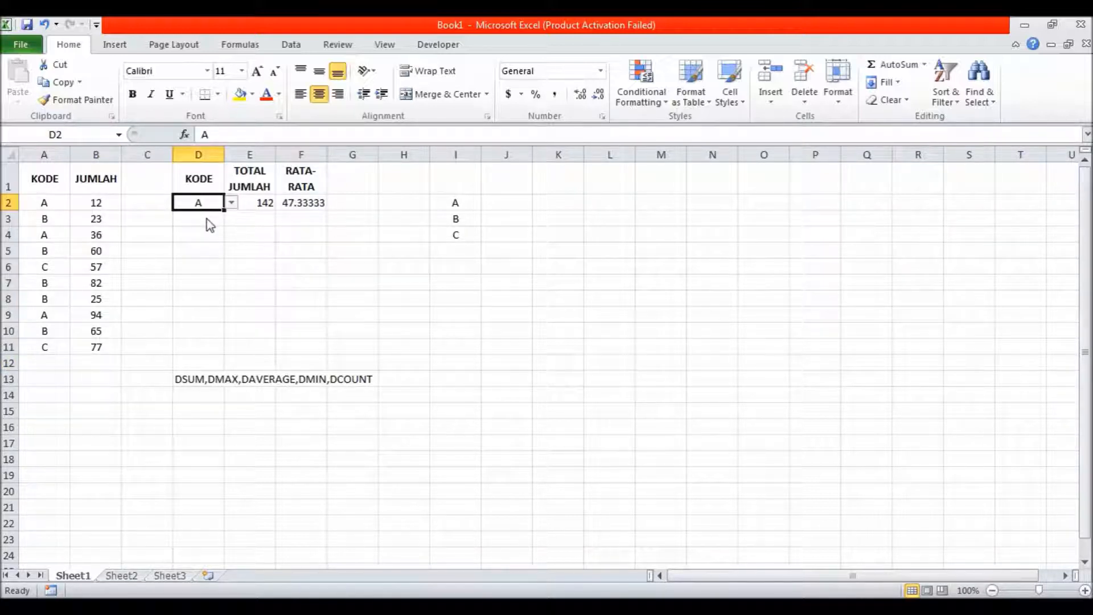
{"action": "key", "text": "alt+Down"}
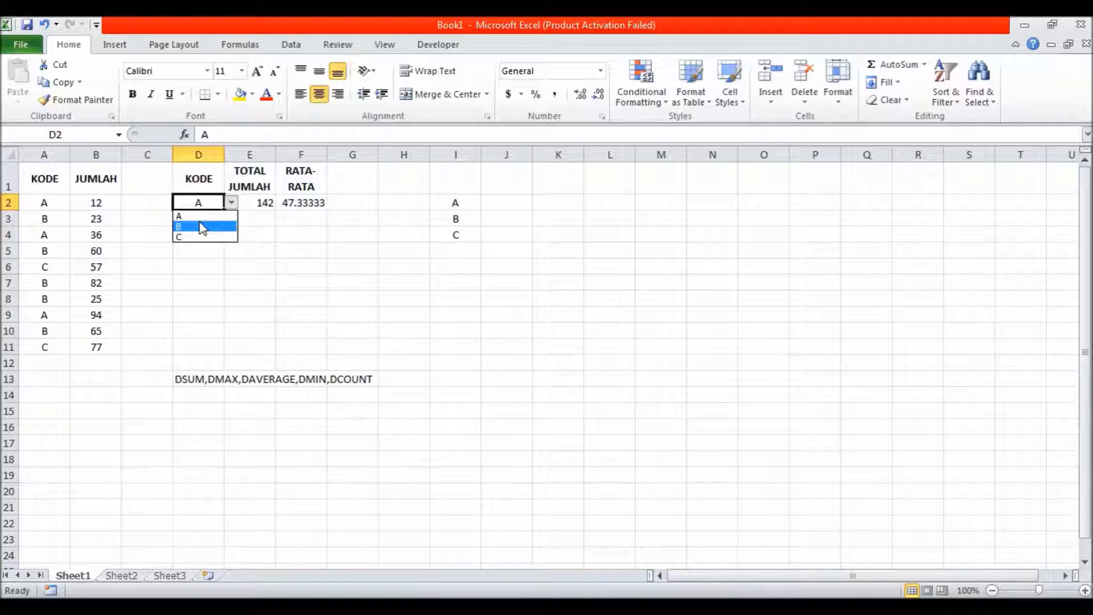
{"action": "left_click", "coordinate": [202, 227]}
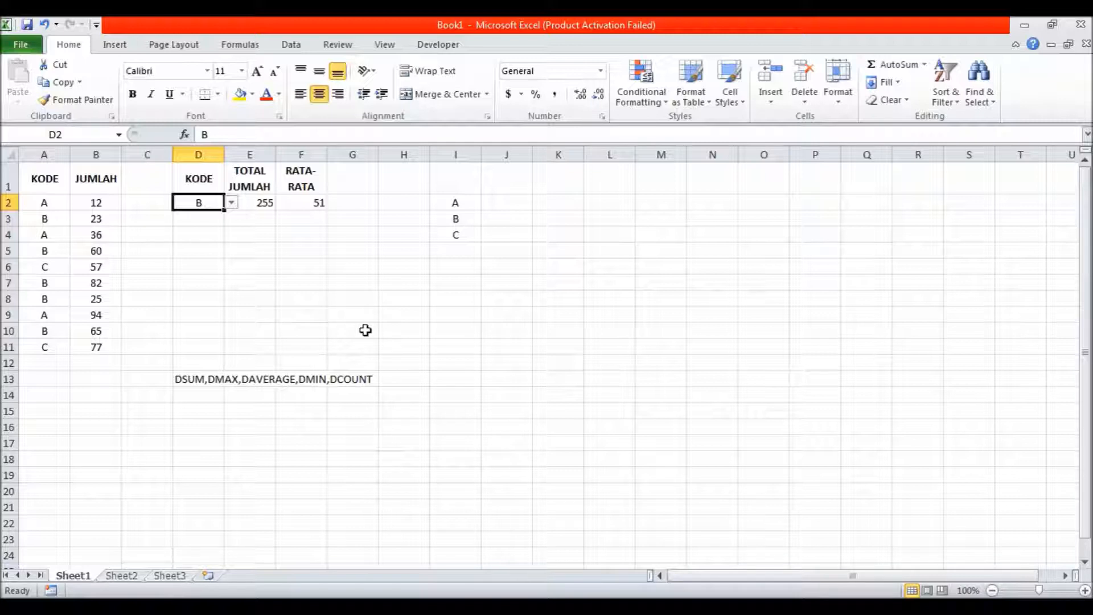
- Copy the KODE and JUMLAH table A1:B11 from Sheet1 into Sheet2 starting at cell A1
{"action": "left_click_drag", "start_coordinate": [44, 178], "coordinate": [84, 350]}
{"action": "left_click", "coordinate": [57, 85]}
{"action": "left_click", "coordinate": [132, 575]}
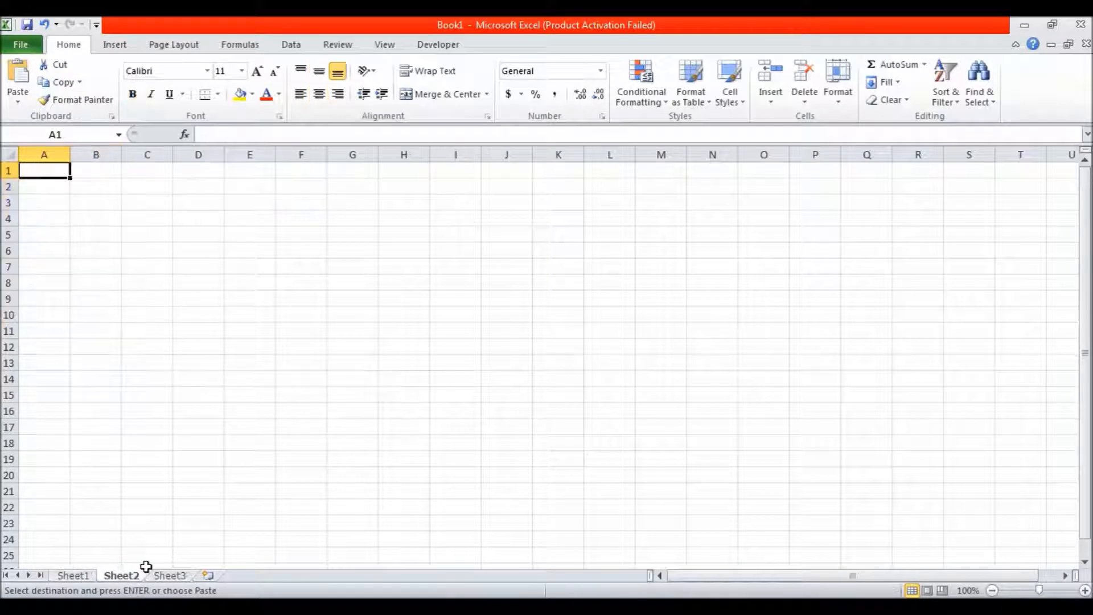
{"action": "left_click", "coordinate": [19, 102]}
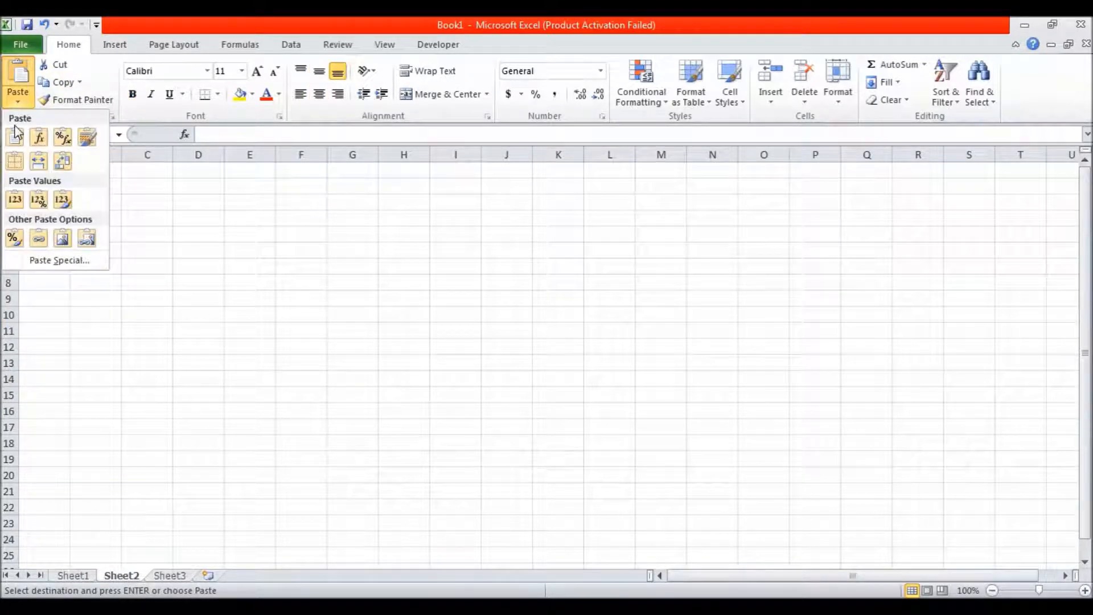
{"action": "key", "text": "ctrl+v"}
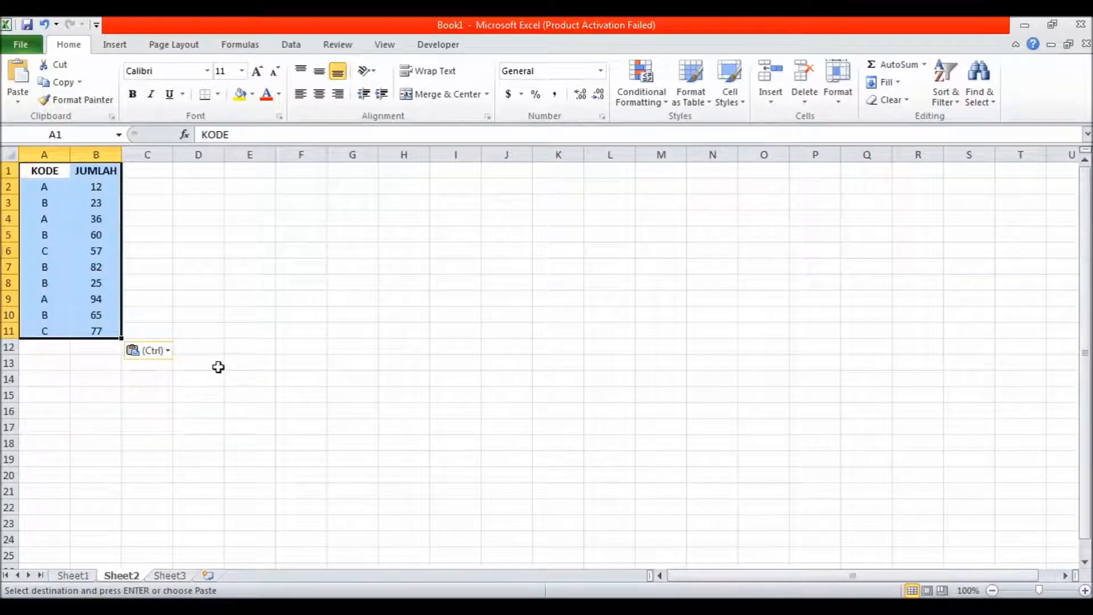
{"action": "left_click", "coordinate": [251, 197]}
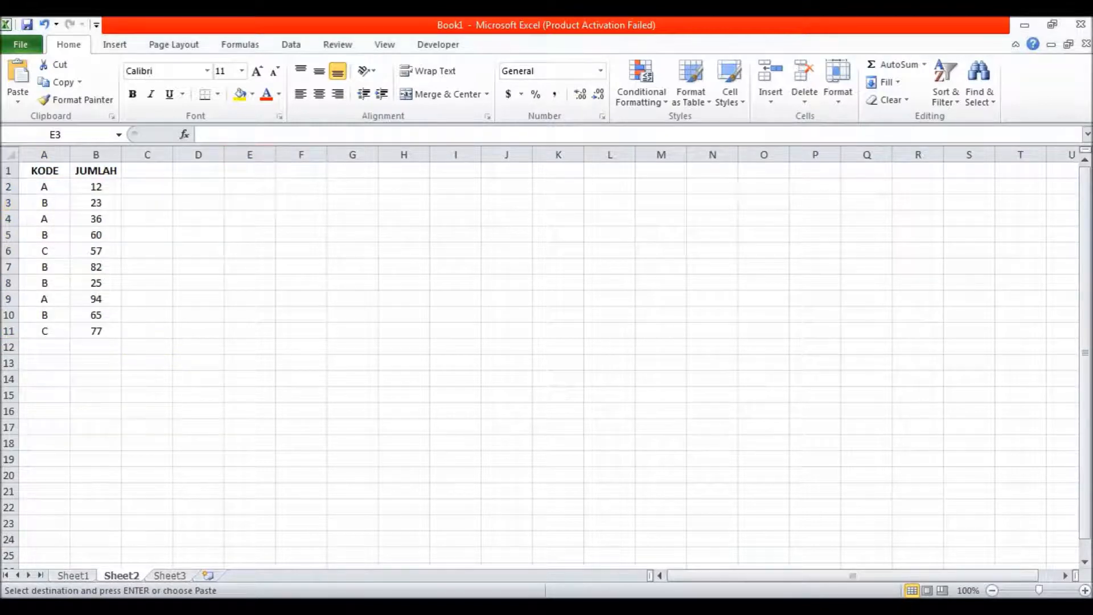
{"action": "left_click", "coordinate": [398, 30]}
- Write the syntax note DSUM(SEL DATABASE;KRITERIA;FIELD ACU) in cell D1 of Sheet2
{"action": "left_click", "coordinate": [151, 176]}
{"action": "key", "text": "Right"}
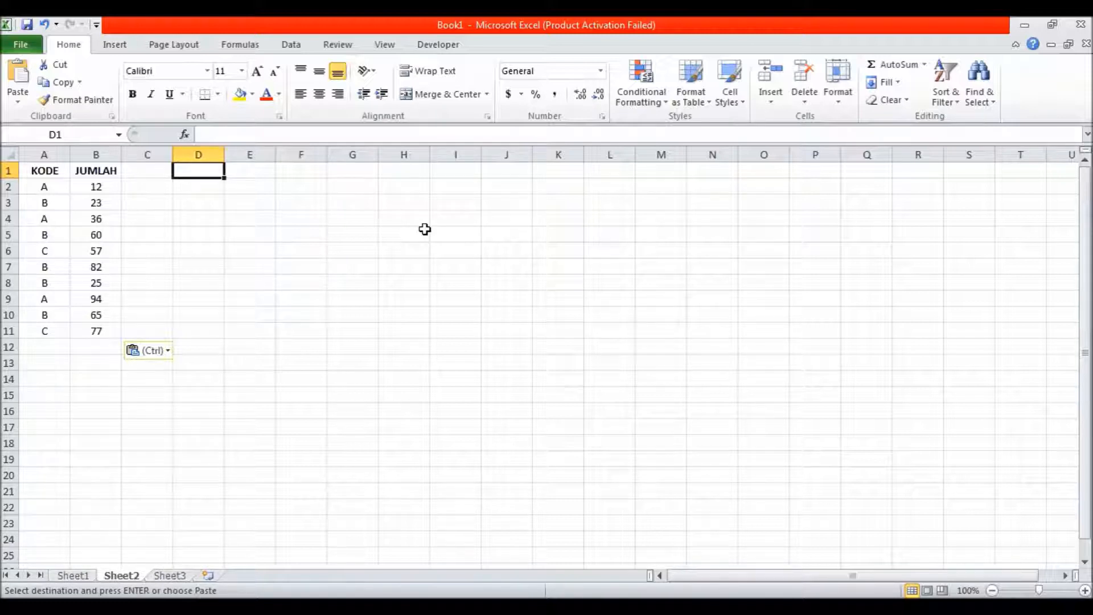
{"action": "type", "text": "DSUM"}
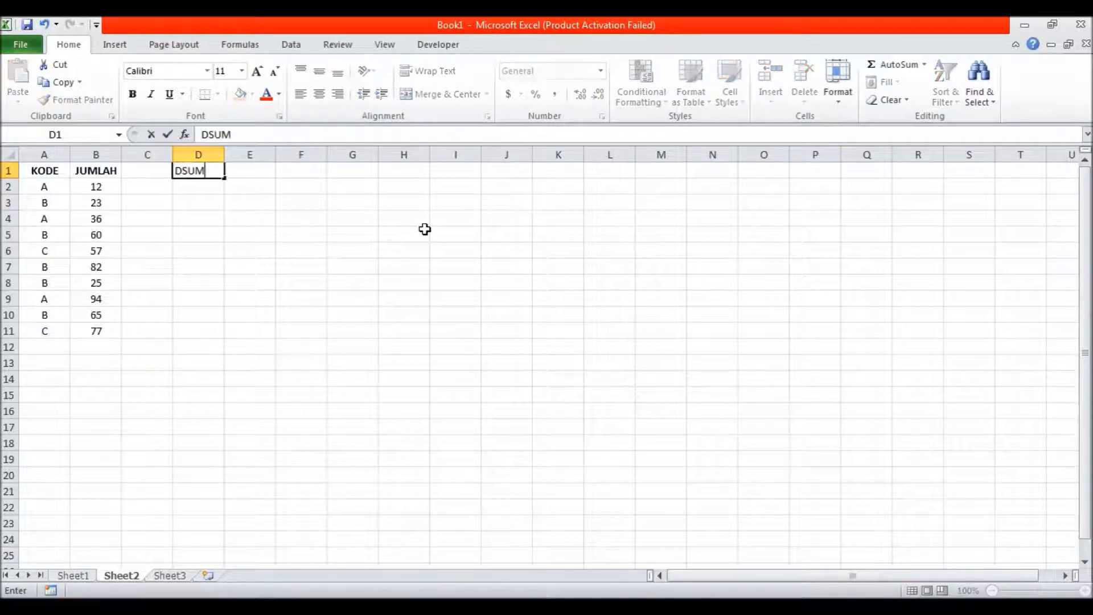
{"action": "type", "text": "(SEL"}
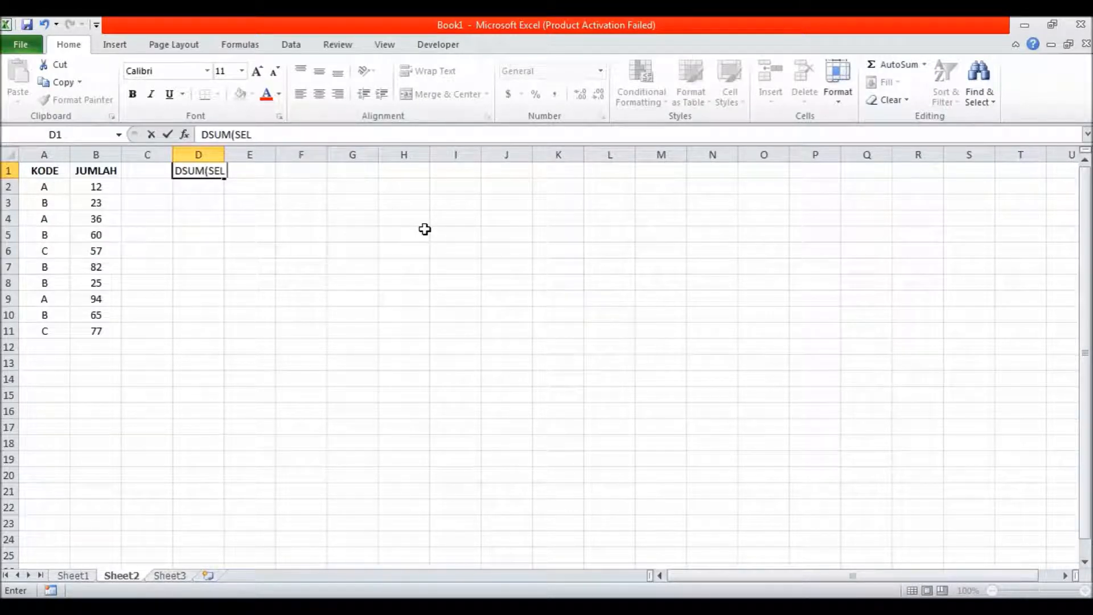
{"action": "type", "text": " DATABA"}
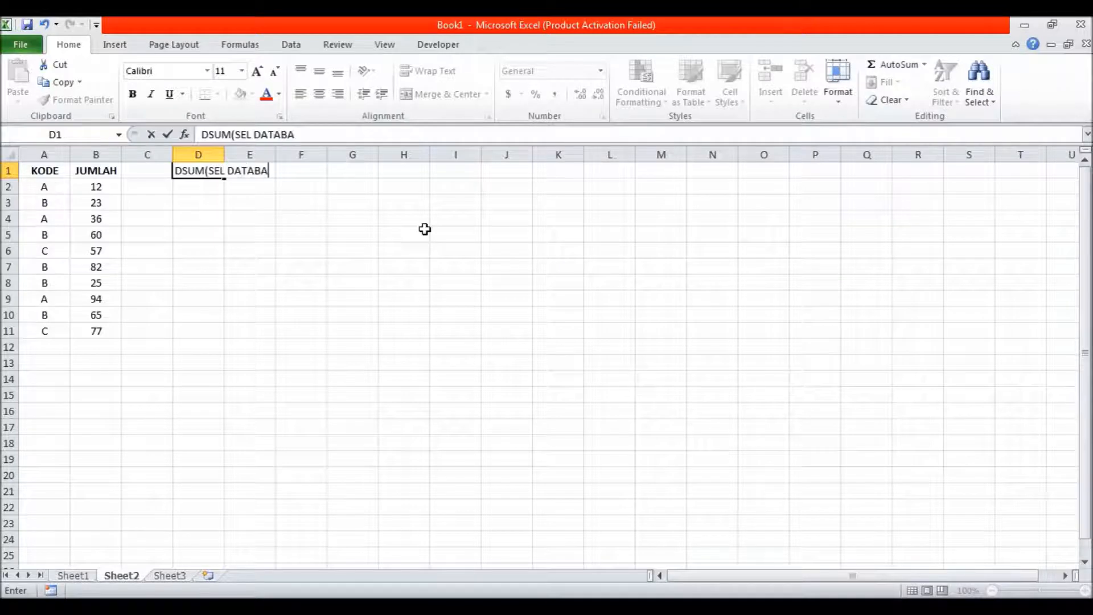
{"action": "type", "text": "SE;KRITERIA"}
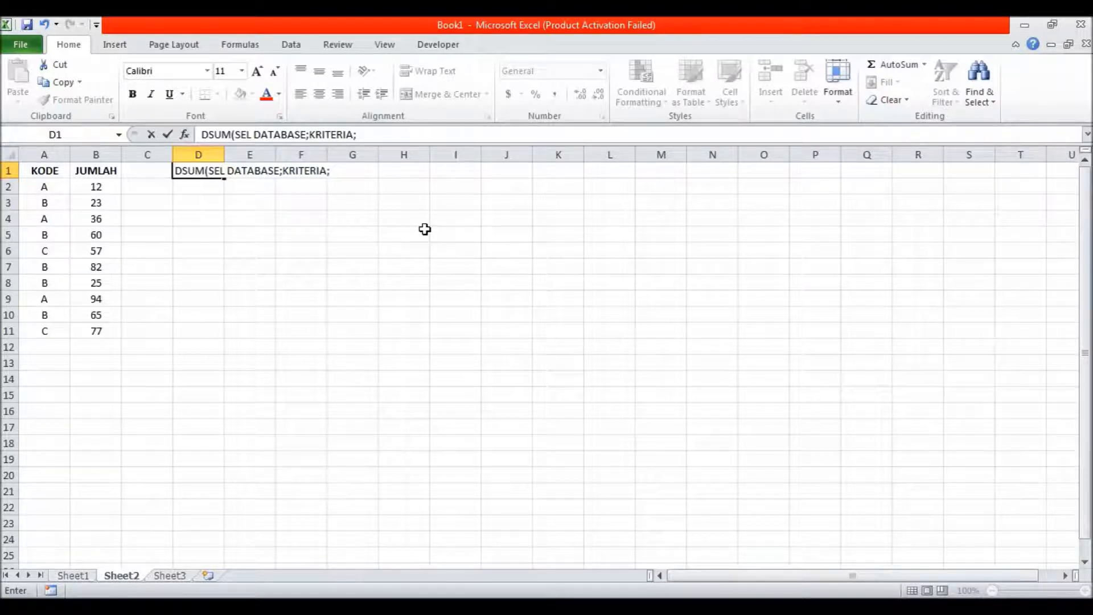
{"action": "type", "text": ";FILED"}
{"action": "key", "text": "BackSpace"}
{"action": "type", "text": "ELD ACU)"}
{"action": "key", "text": "Return"}
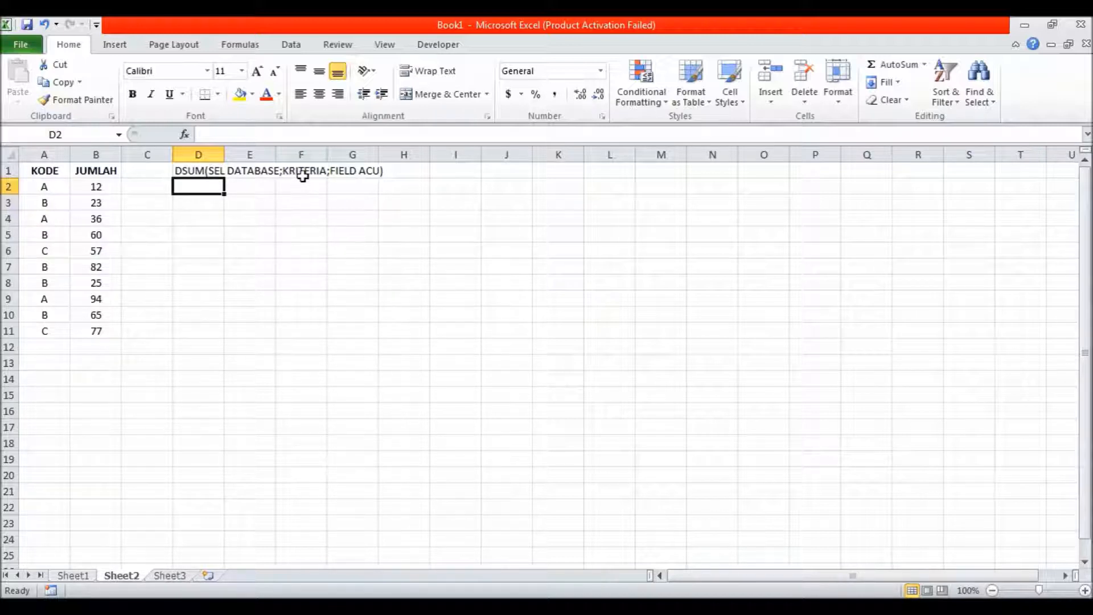
- Enter the criteria heading KODE in uppercase in cell D2, below the DSUM syntax note
{"action": "scroll", "coordinate": [302, 175], "scroll_direction": "up", "scroll_amount": 3}
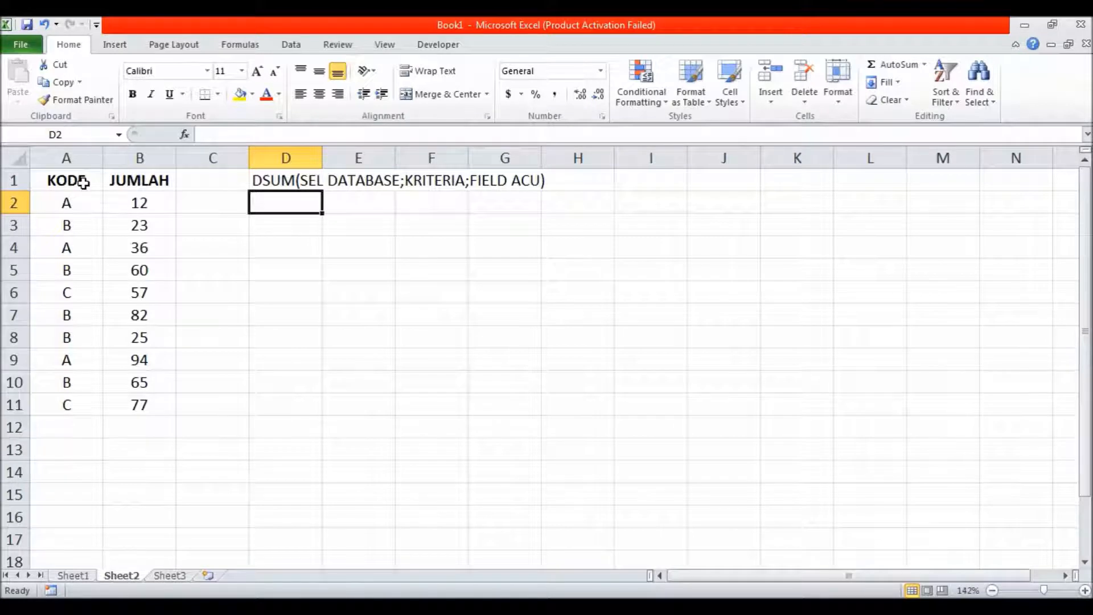
{"action": "type", "text": "kode"}
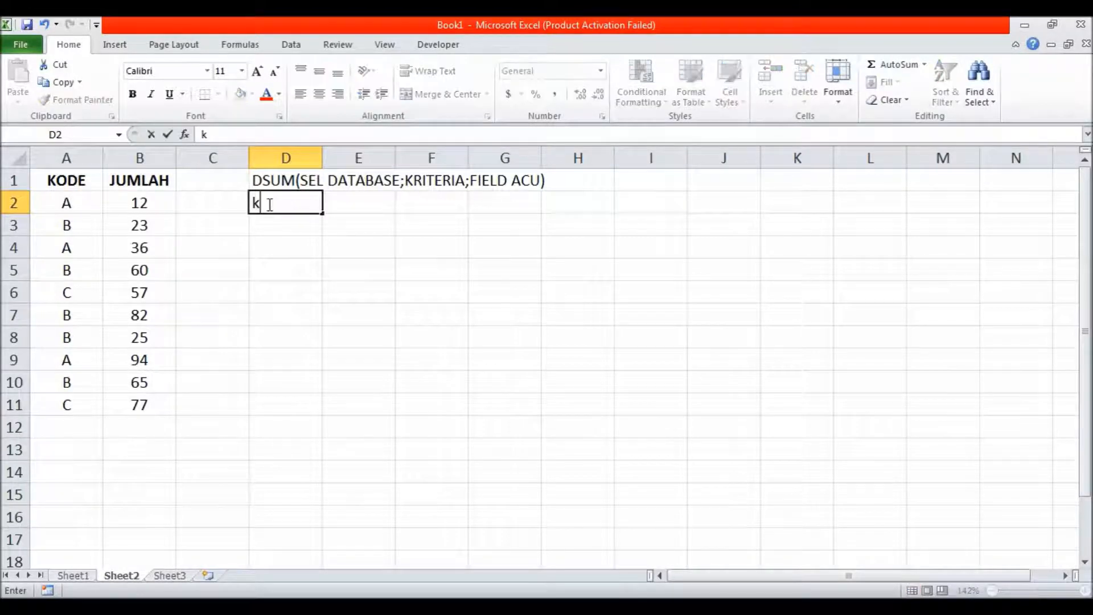
{"action": "key", "text": "BackSpace"}
{"action": "key", "text": "BackSpace"}
{"action": "key", "text": "BackSpace"}
{"action": "key", "text": "BackSpace"}
{"action": "type", "text": "KODE"}
{"action": "key", "text": "Return"}
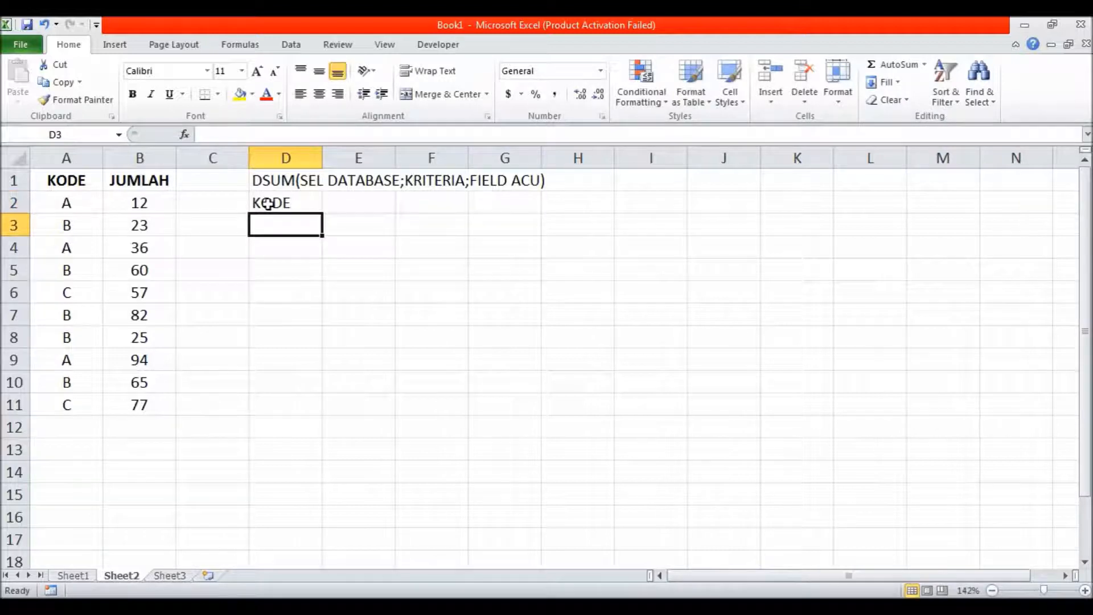
- Make the KODE heading in cell D2 bold and centre it
{"action": "left_click", "coordinate": [268, 203]}
{"action": "left_click", "coordinate": [132, 94]}
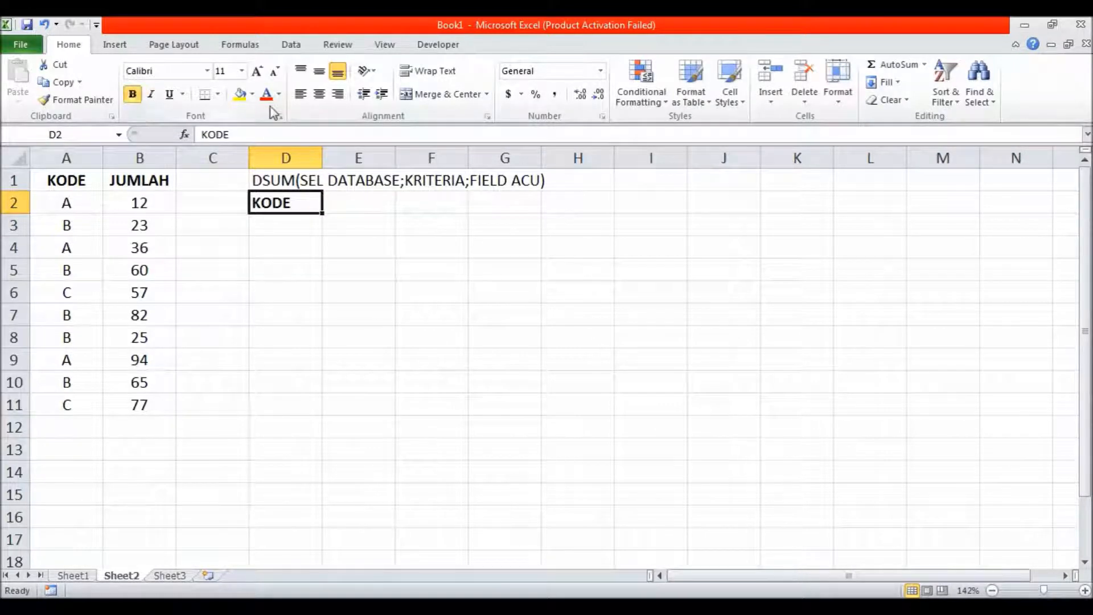
{"action": "left_click", "coordinate": [318, 96]}
- Enter the criteria code A in cell D3 and centre it under the KODE heading
{"action": "left_click", "coordinate": [294, 227]}
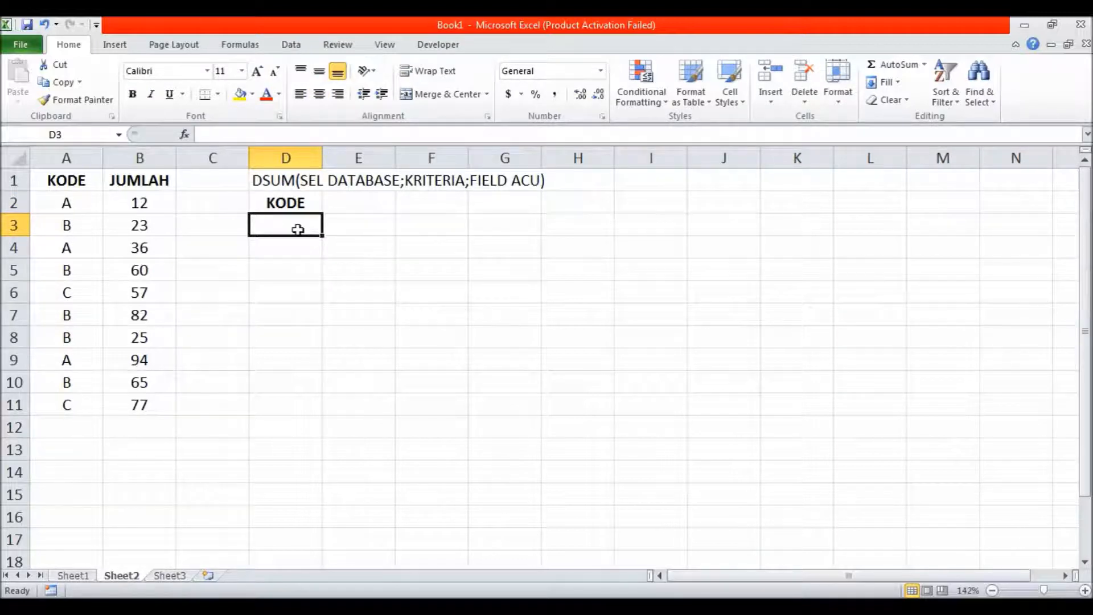
{"action": "type", "text": "A"}
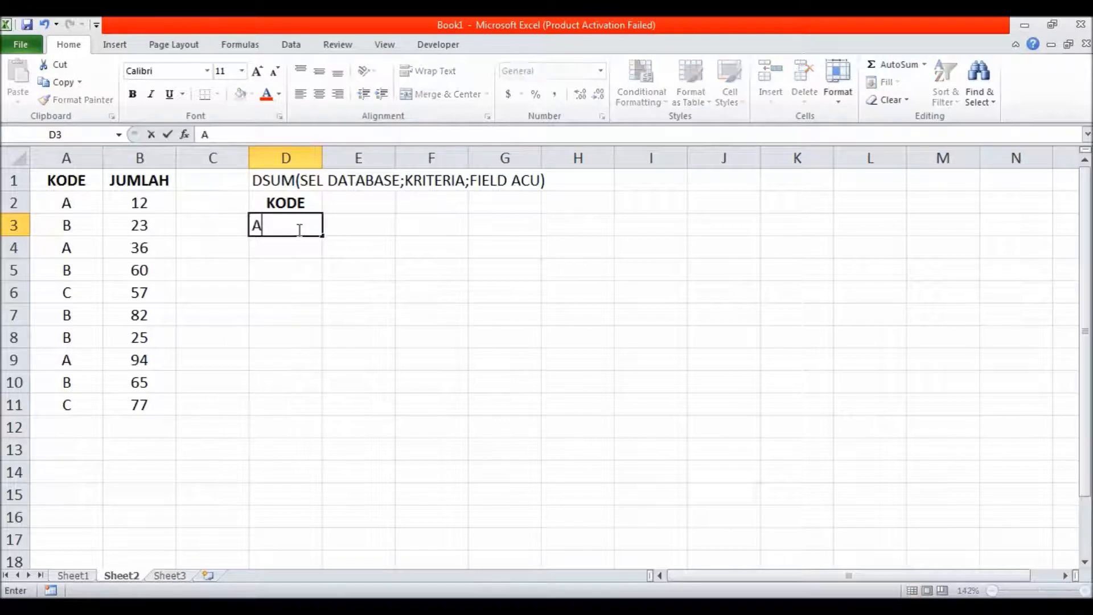
{"action": "key", "text": "Return"}
{"action": "left_click", "coordinate": [296, 229]}
{"action": "left_click", "coordinate": [319, 93]}
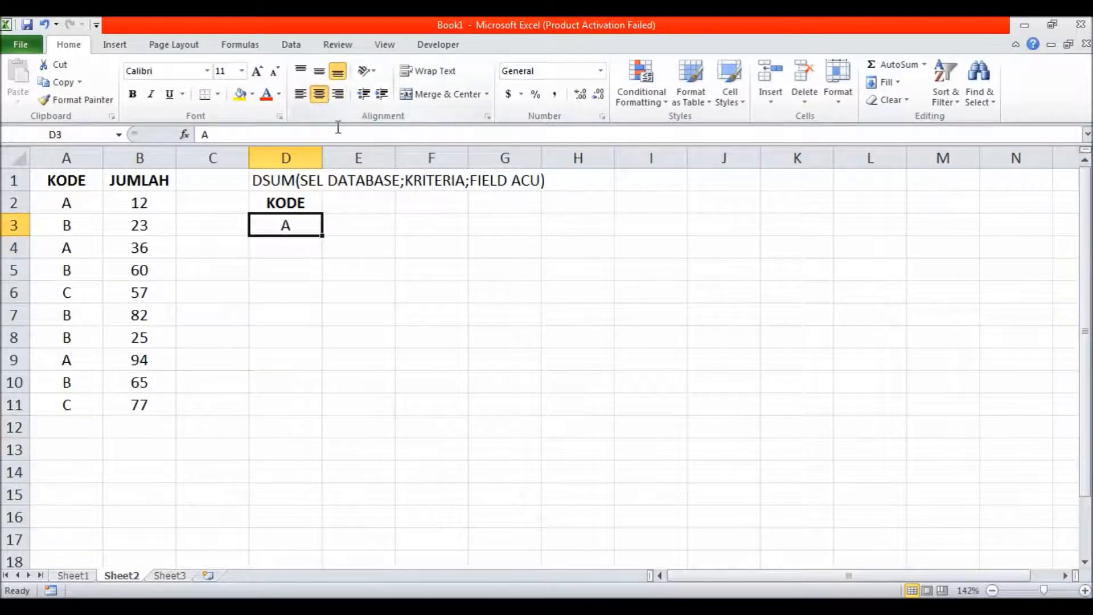
{"action": "left_click", "coordinate": [312, 307]}
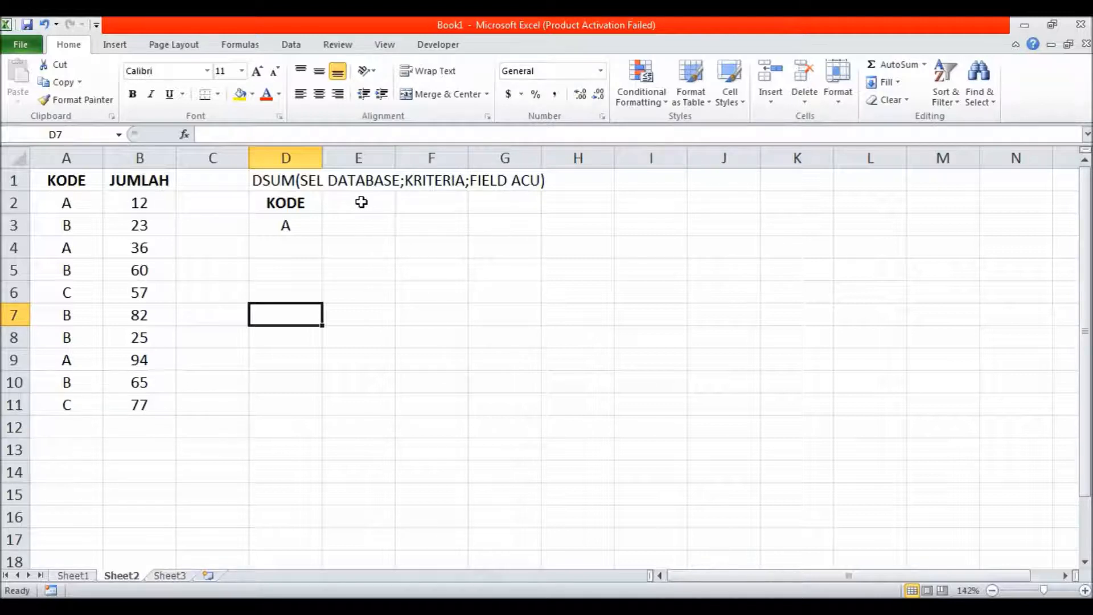
{"action": "type", "text": "TOTAL"}
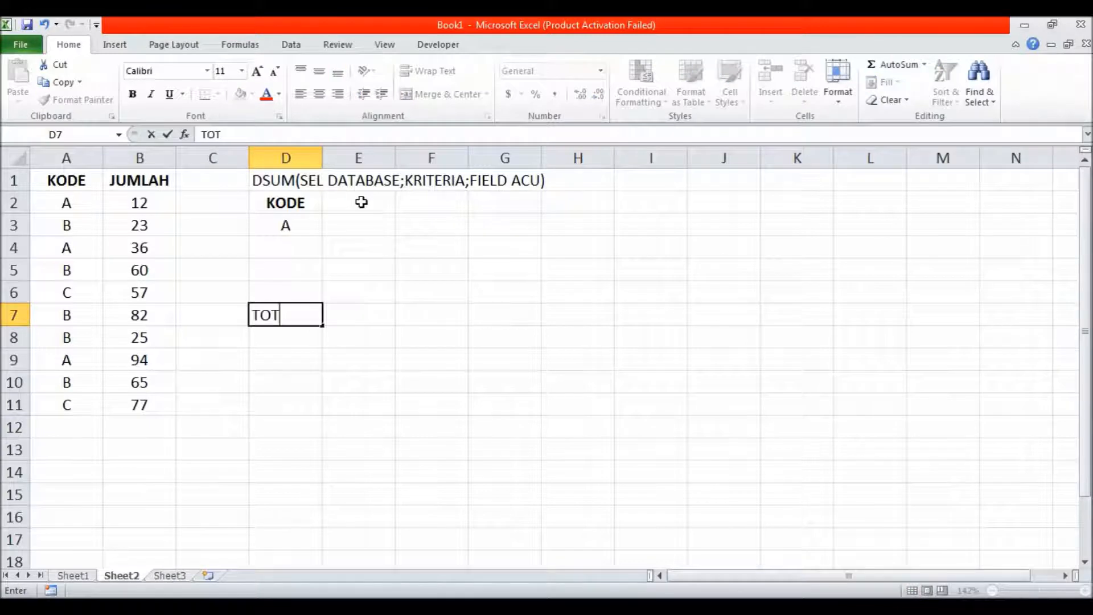
{"action": "key", "text": "BackSpace"}
{"action": "key", "text": "BackSpace"}
{"action": "key", "text": "BackSpace"}
{"action": "key", "text": "BackSpace"}
{"action": "key", "text": "BackSpace"}
- Enter the heading TOTAL JUMLAH in cell E2 beside KODE and wrap its text within the cell
{"action": "left_click", "coordinate": [361, 202]}
{"action": "type", "text": "T"}
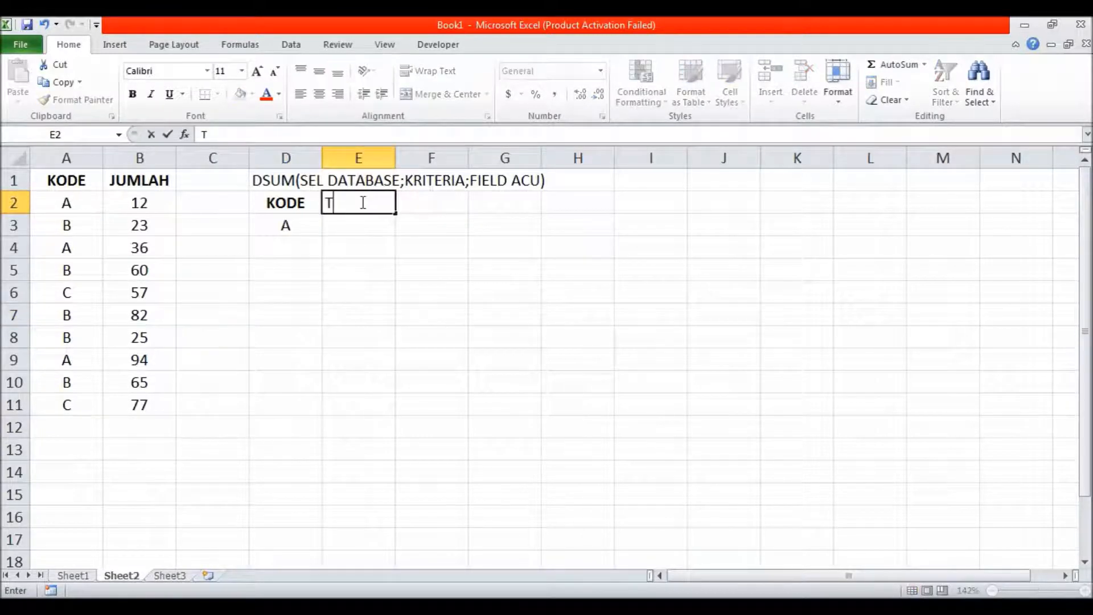
{"action": "type", "text": "OTAL JUMLAH"}
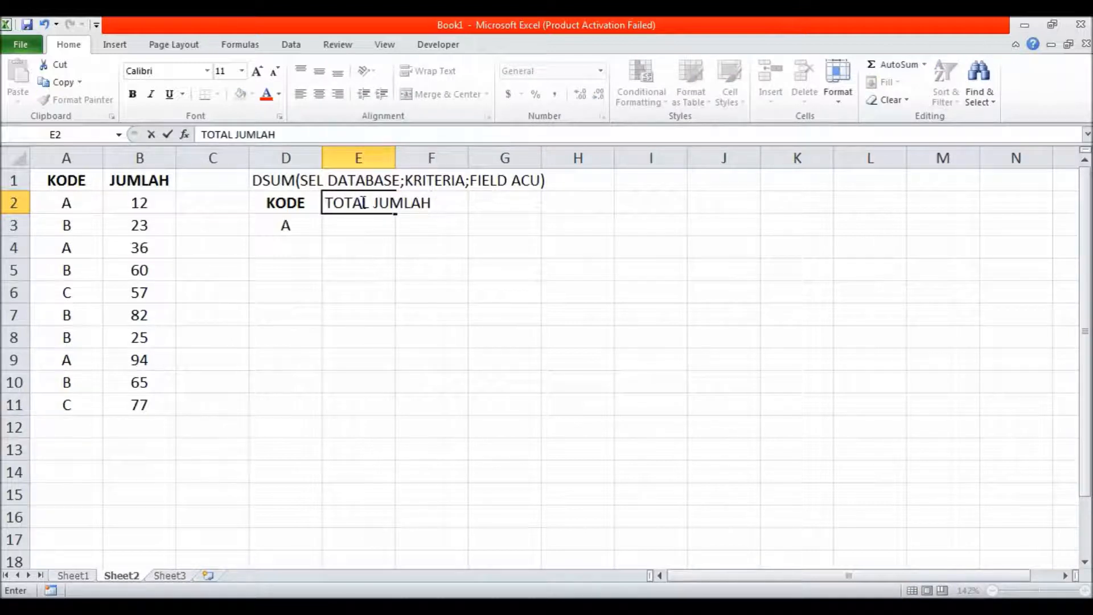
{"action": "key", "text": "Return"}
{"action": "left_click", "coordinate": [362, 202]}
{"action": "left_click", "coordinate": [434, 76]}
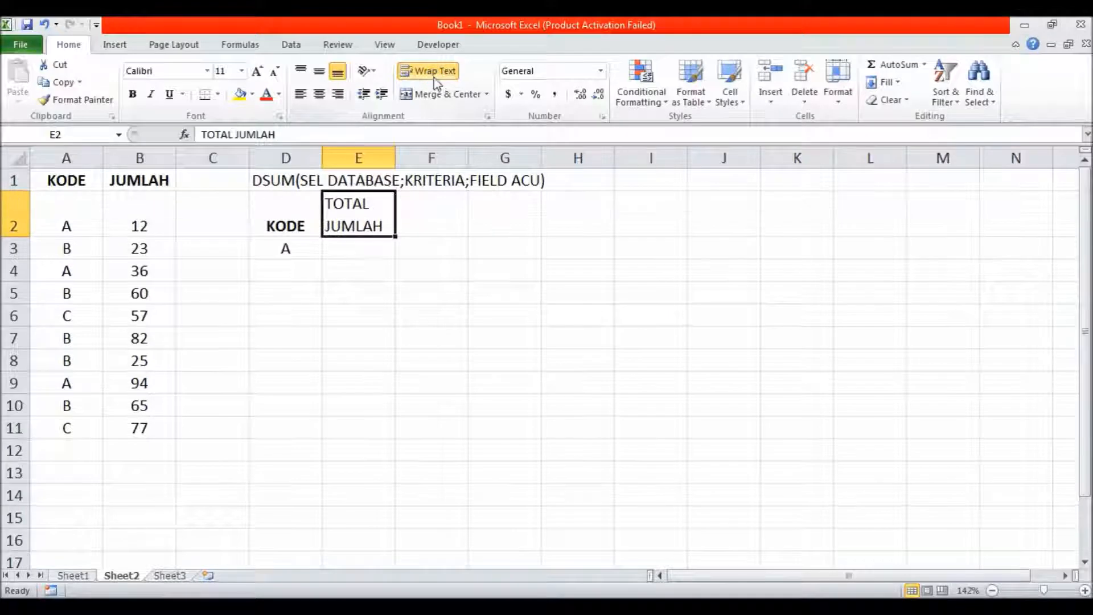
- Align the KODE and TOTAL JUMLAH headings in D2:E2 vertically to the middle of their cells
{"action": "left_click", "coordinate": [313, 222]}
{"action": "left_click_drag", "start_coordinate": [313, 222], "coordinate": [327, 219]}
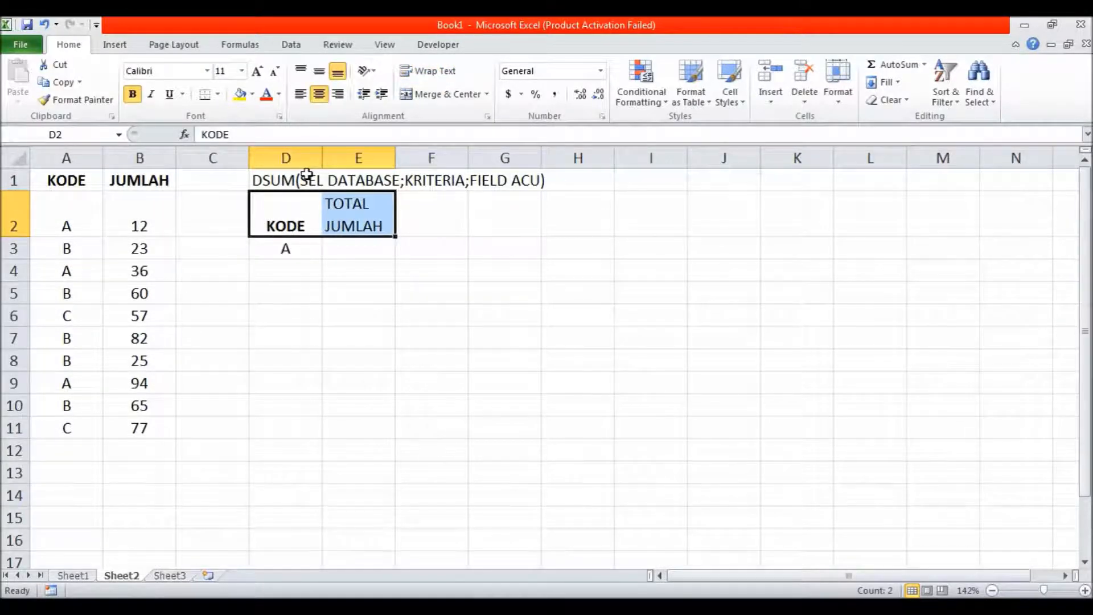
{"action": "left_click", "coordinate": [314, 72]}
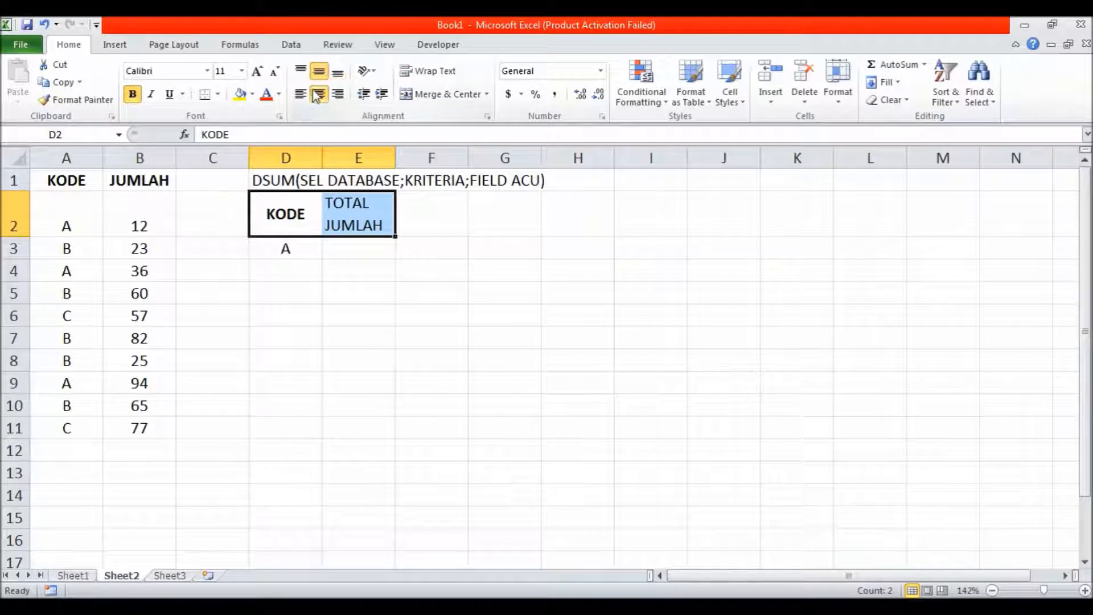
- Widen column D to fit the DSUM syntax note and move the criteria table from D2:E3 to start at cell E1
{"action": "left_click", "coordinate": [310, 251]}
{"action": "left_click_drag", "start_coordinate": [290, 223], "coordinate": [340, 246]}
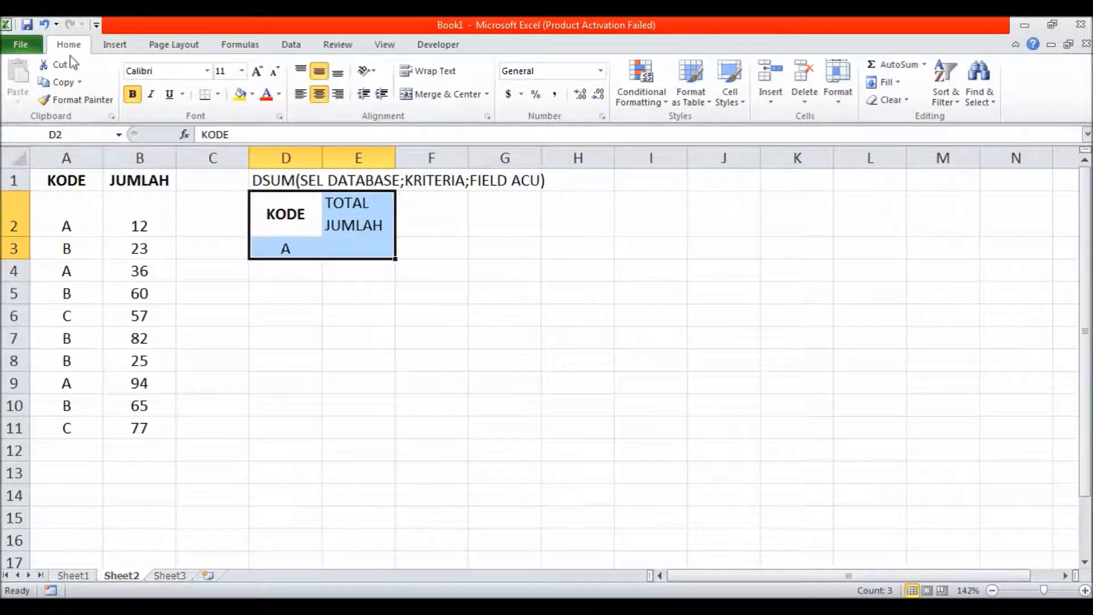
{"action": "left_click", "coordinate": [56, 82]}
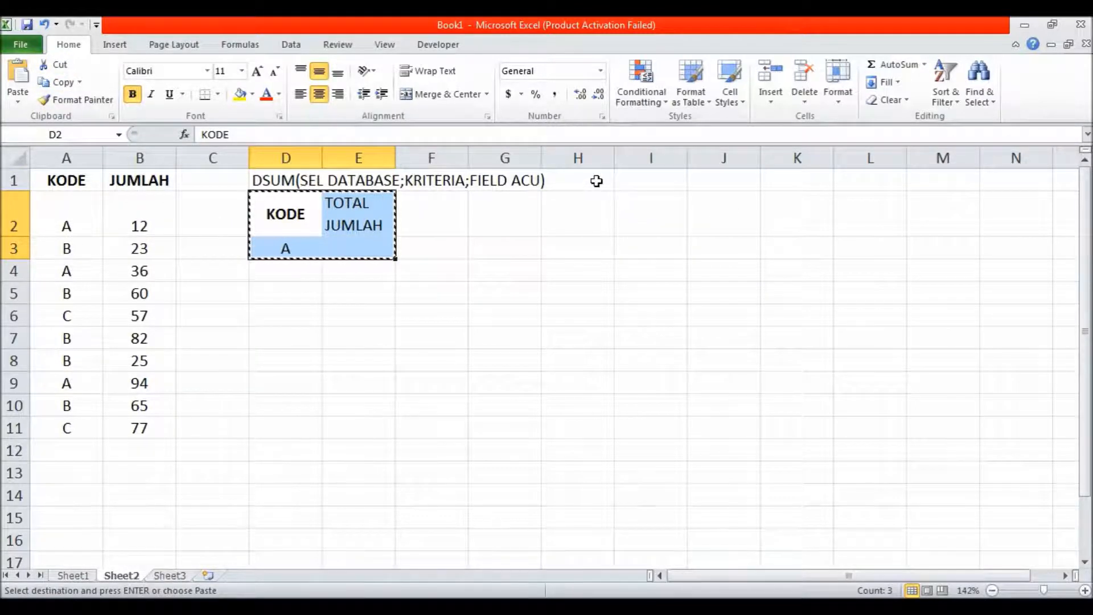
{"action": "left_click_drag", "start_coordinate": [321, 158], "coordinate": [562, 165]}
{"action": "left_click", "coordinate": [626, 178]}
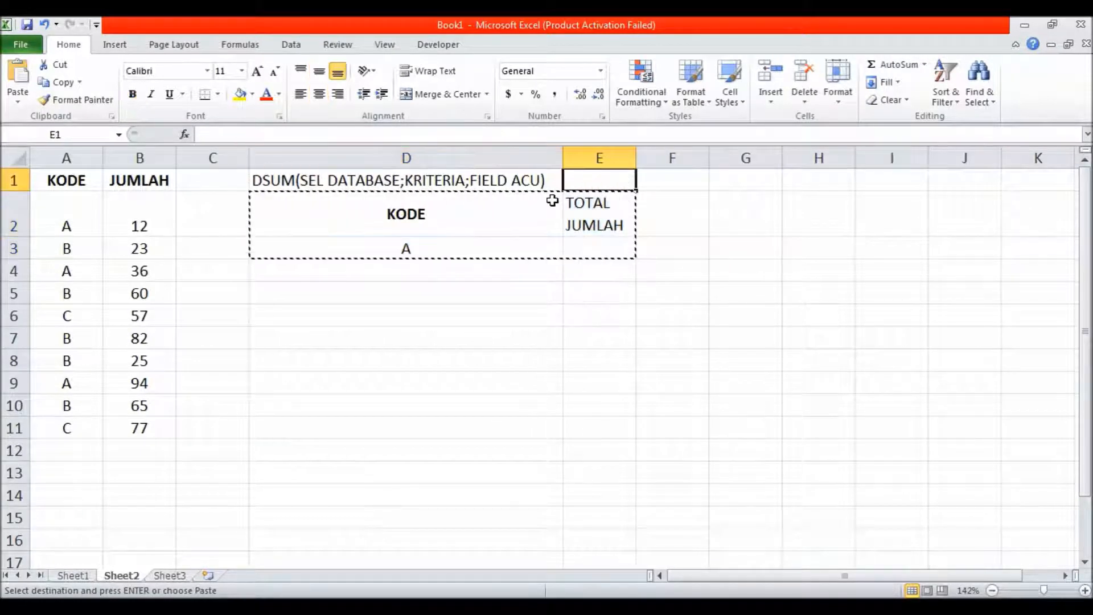
{"action": "left_click", "coordinate": [19, 103]}
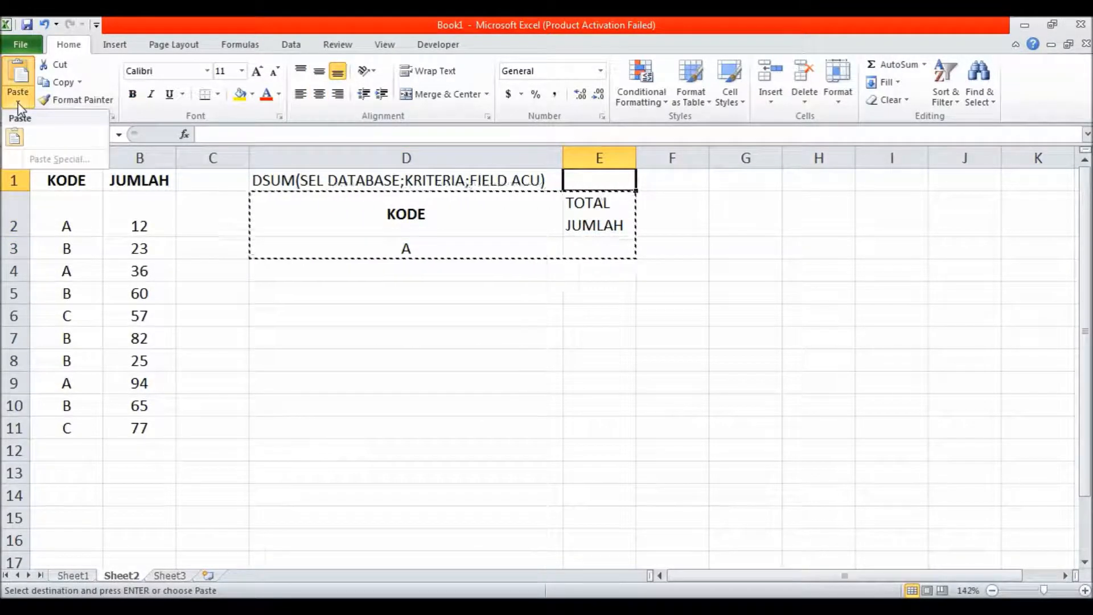
{"action": "left_click", "coordinate": [24, 106]}
{"action": "left_click", "coordinate": [24, 106]}
{"action": "left_click", "coordinate": [17, 140]}
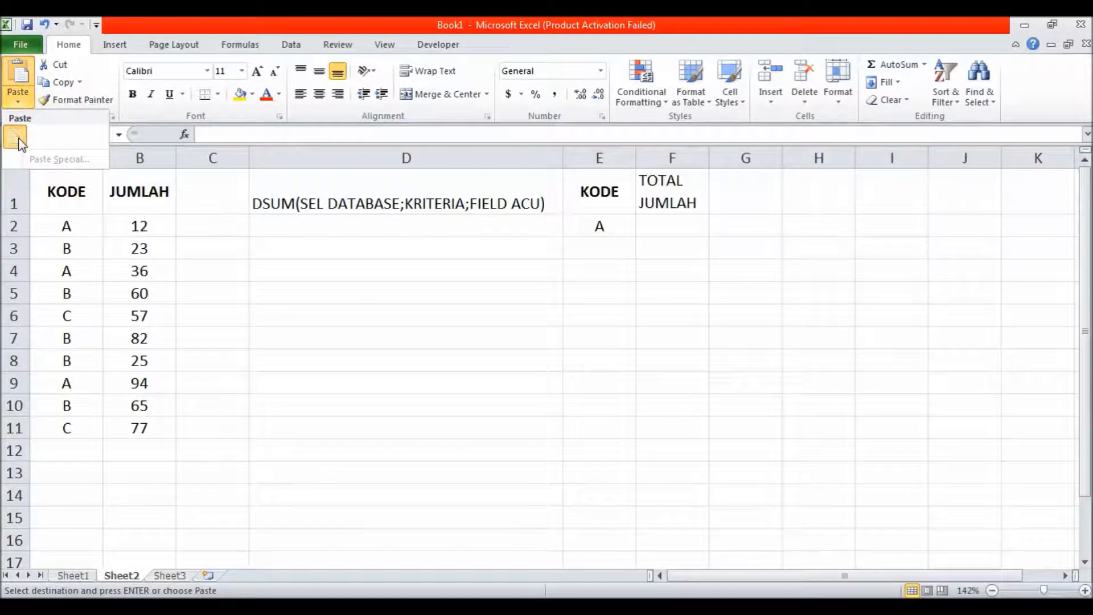
{"action": "left_click", "coordinate": [17, 140]}
{"action": "left_click", "coordinate": [626, 276]}
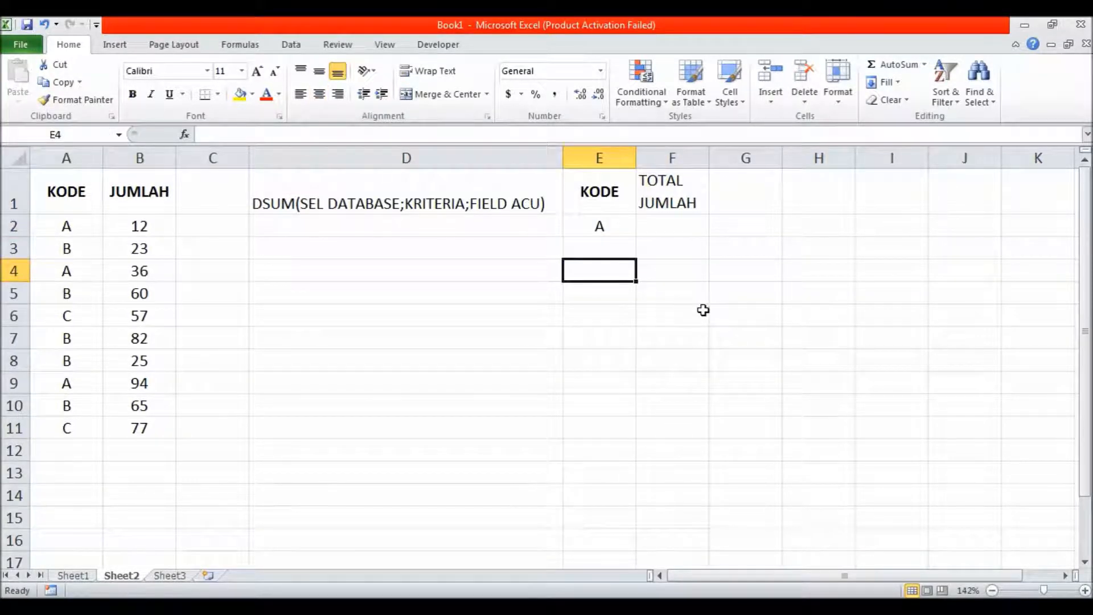
- Centre the KODE and TOTAL JUMLAH headings in E1:F1 horizontally and make both bold
{"action": "left_click_drag", "start_coordinate": [632, 196], "coordinate": [645, 197]}
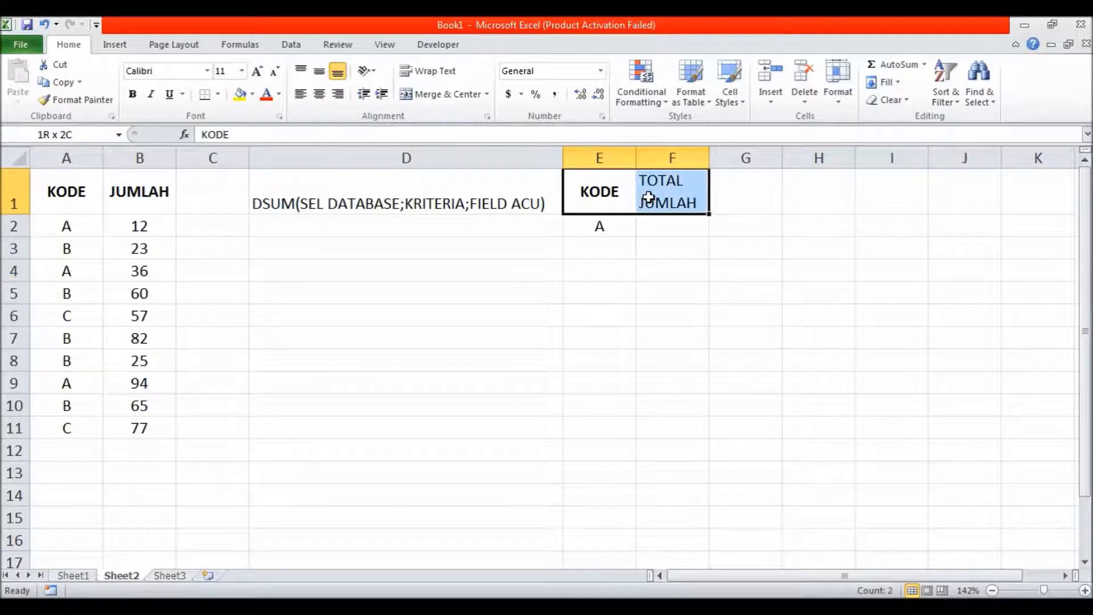
{"action": "left_click", "coordinate": [319, 94]}
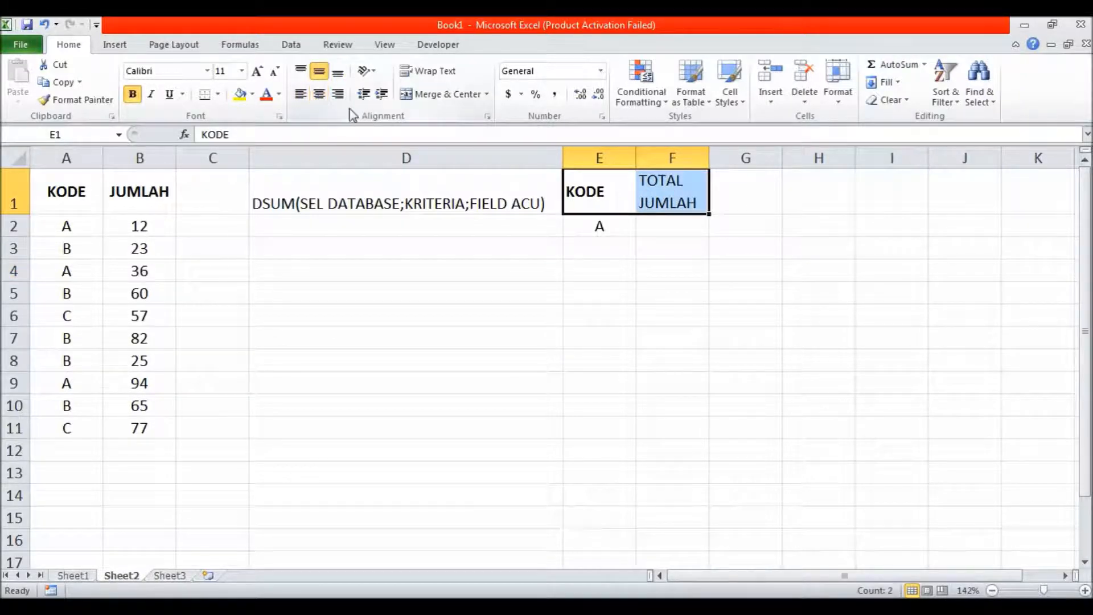
{"action": "left_click", "coordinate": [320, 94]}
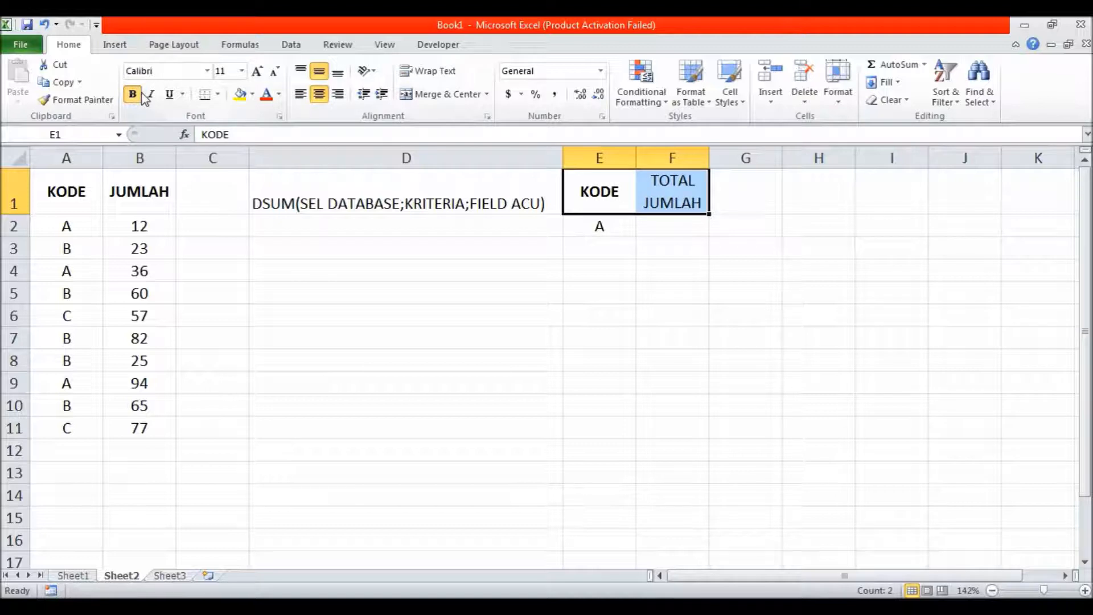
{"action": "left_click", "coordinate": [132, 94]}
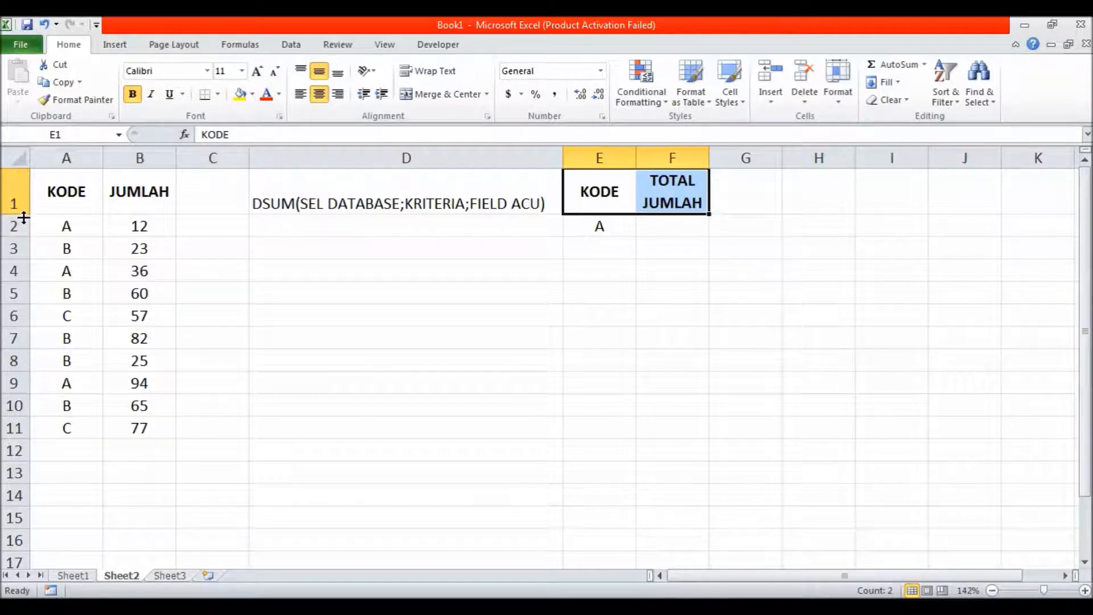
- Enter the heading NILAI TERTINGGI in cell G1, next to TOTAL JUMLAH
{"action": "left_click", "coordinate": [647, 231]}
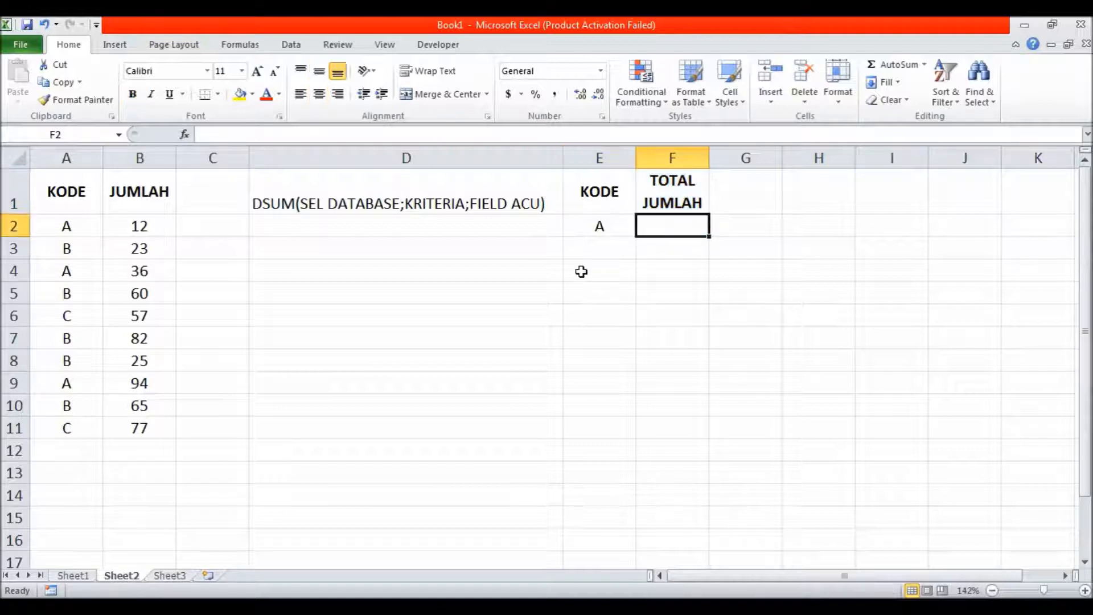
{"action": "left_click", "coordinate": [753, 192]}
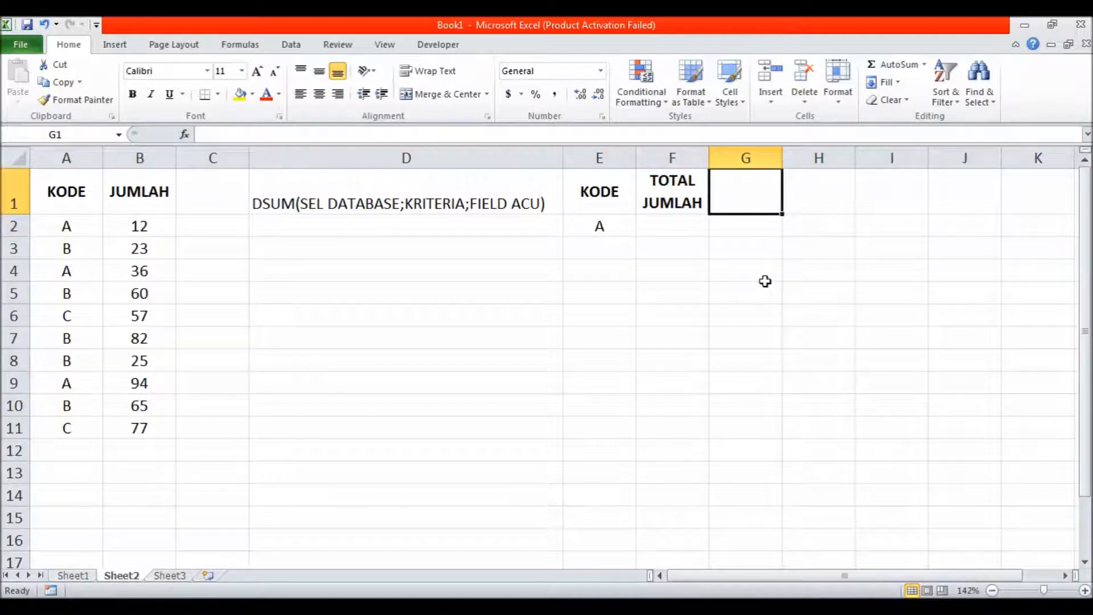
{"action": "type", "text": "NI"}
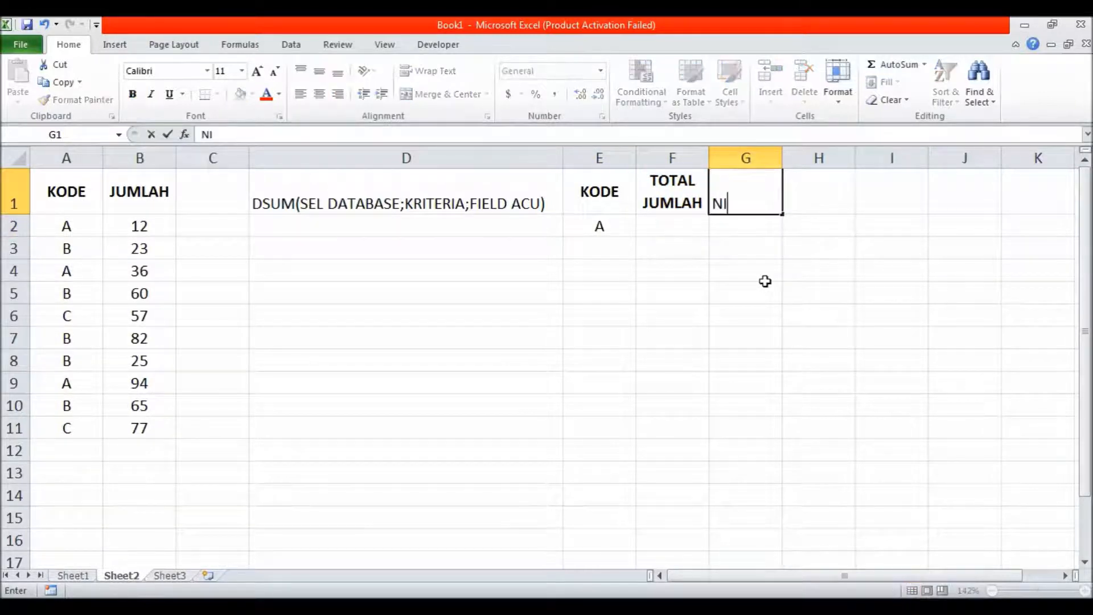
{"action": "type", "text": "LAI TERTINGGI"}
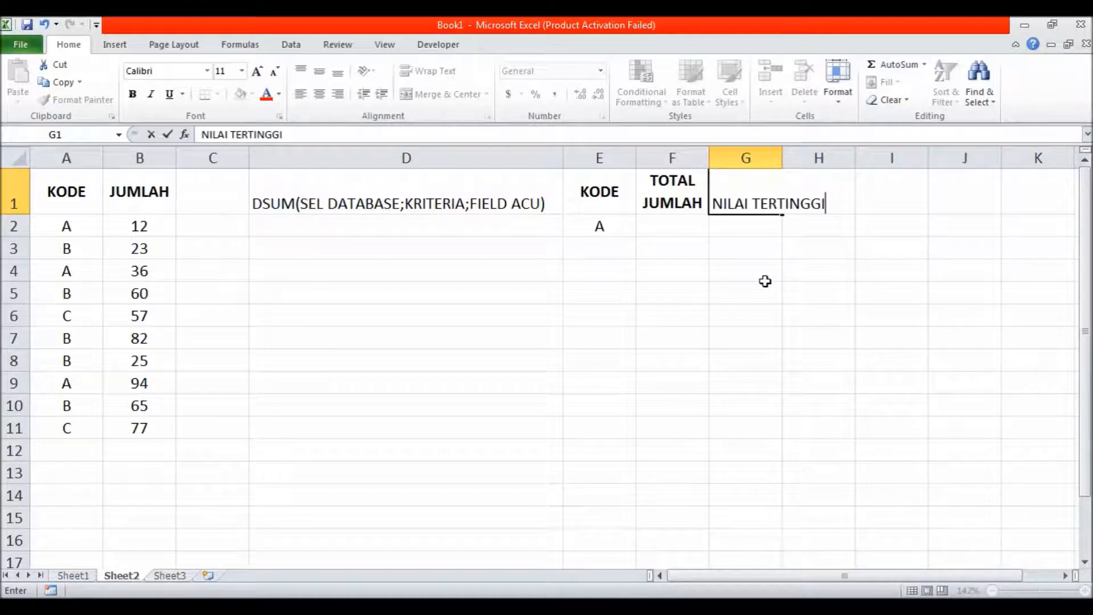
{"action": "key", "text": "Return"}
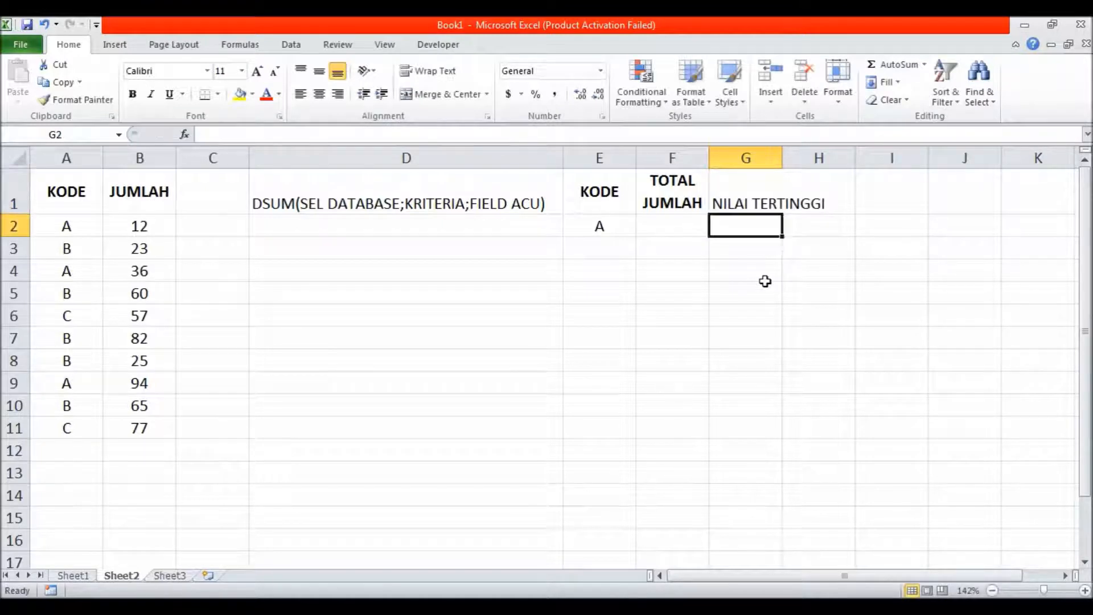
- Wrap the NILAI TERTINGGI heading onto two lines in a slightly wider column G, bold and centred both ways
{"action": "left_click", "coordinate": [741, 203]}
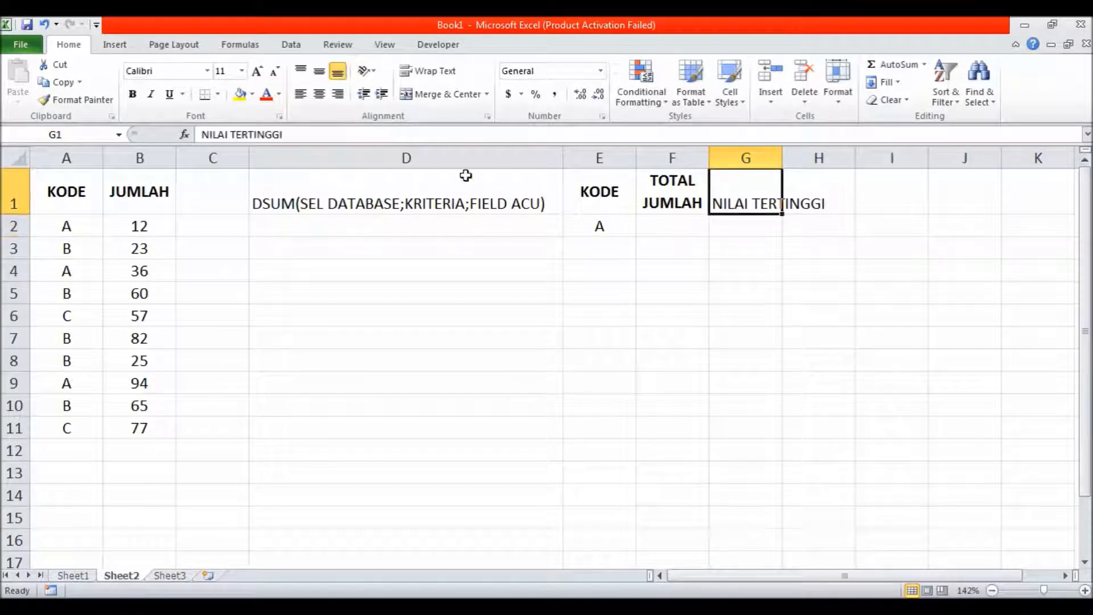
{"action": "left_click", "coordinate": [434, 77]}
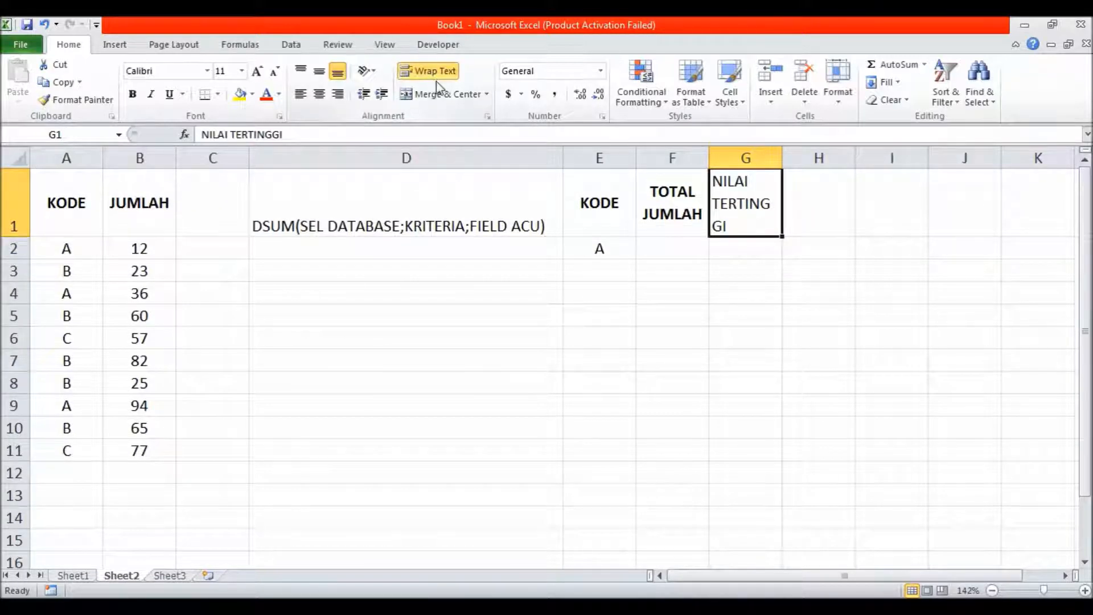
{"action": "left_click_drag", "start_coordinate": [782, 160], "coordinate": [800, 160]}
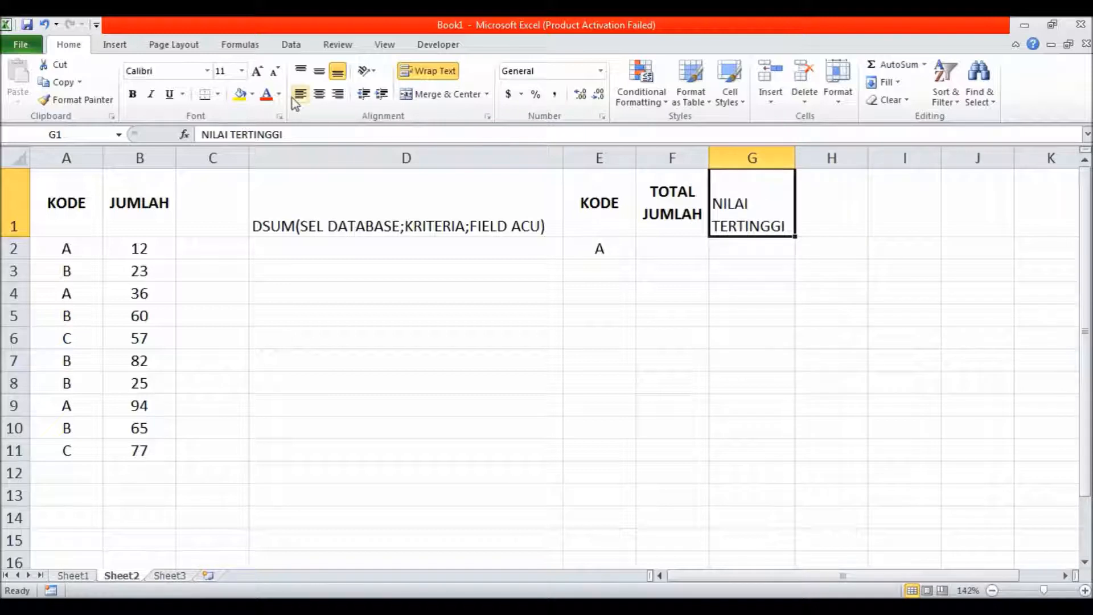
{"action": "left_click", "coordinate": [319, 72]}
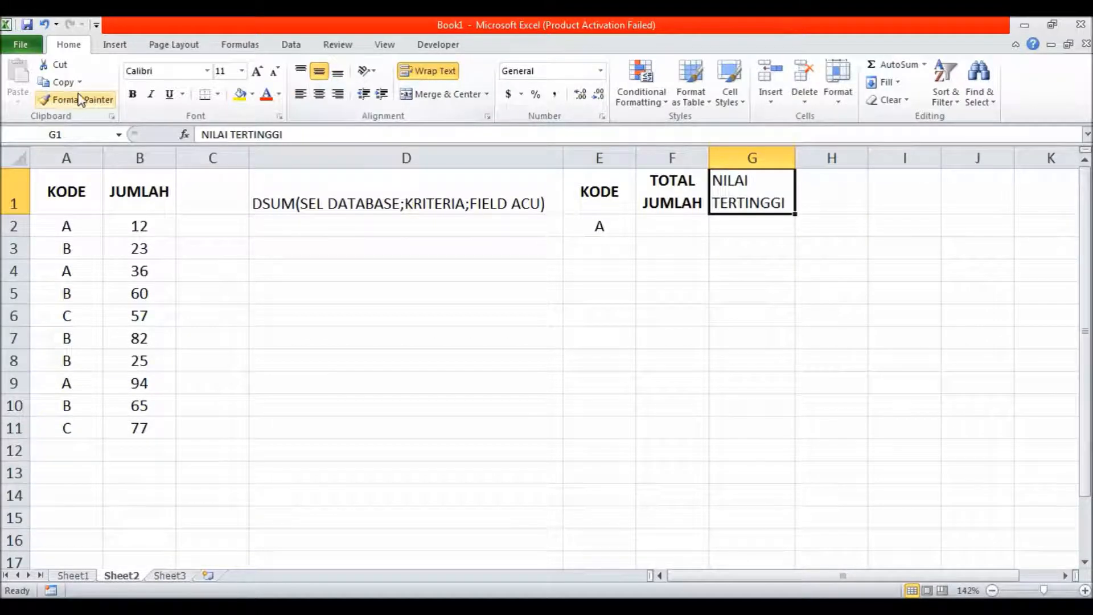
{"action": "left_click", "coordinate": [132, 95]}
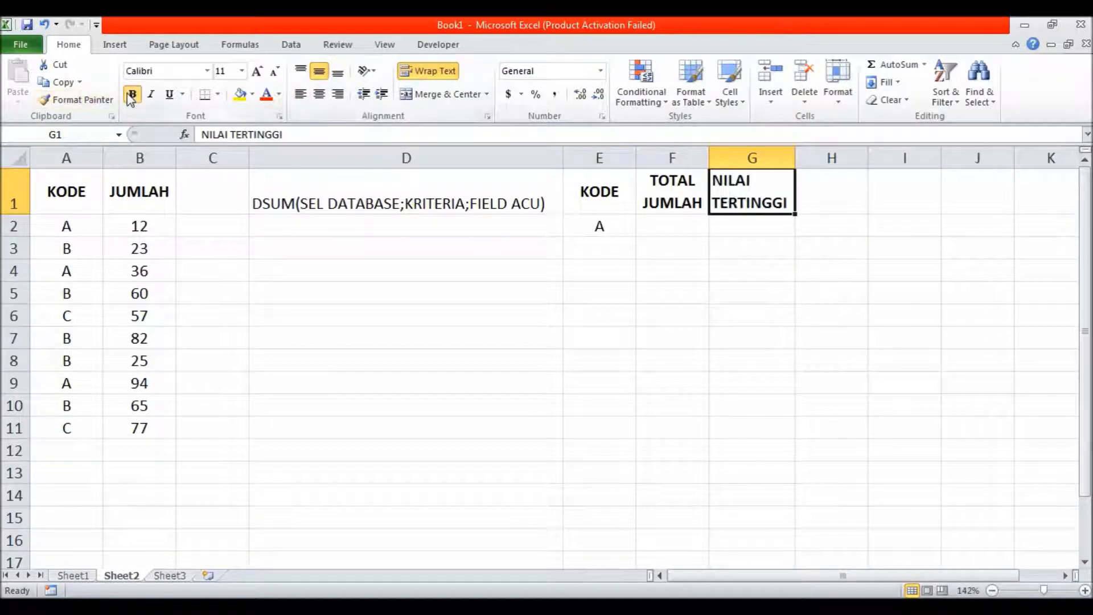
{"action": "left_click", "coordinate": [319, 93]}
- Enter the heading NILAI TERENDAH in cell H1, next to NILAI TERTINGGI
{"action": "left_click", "coordinate": [824, 194]}
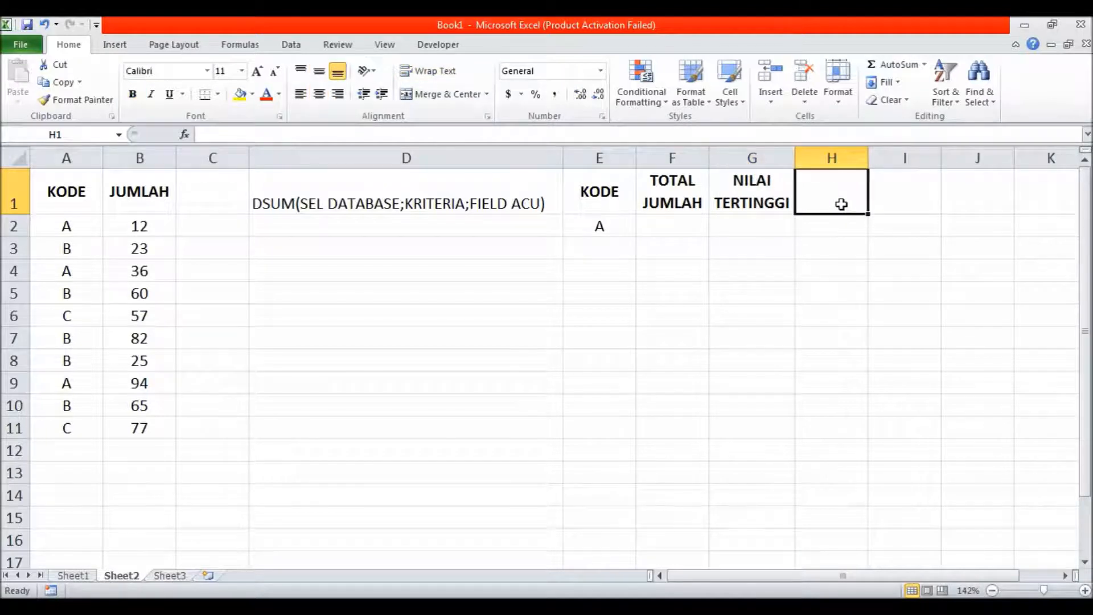
{"action": "type", "text": "NILAI"}
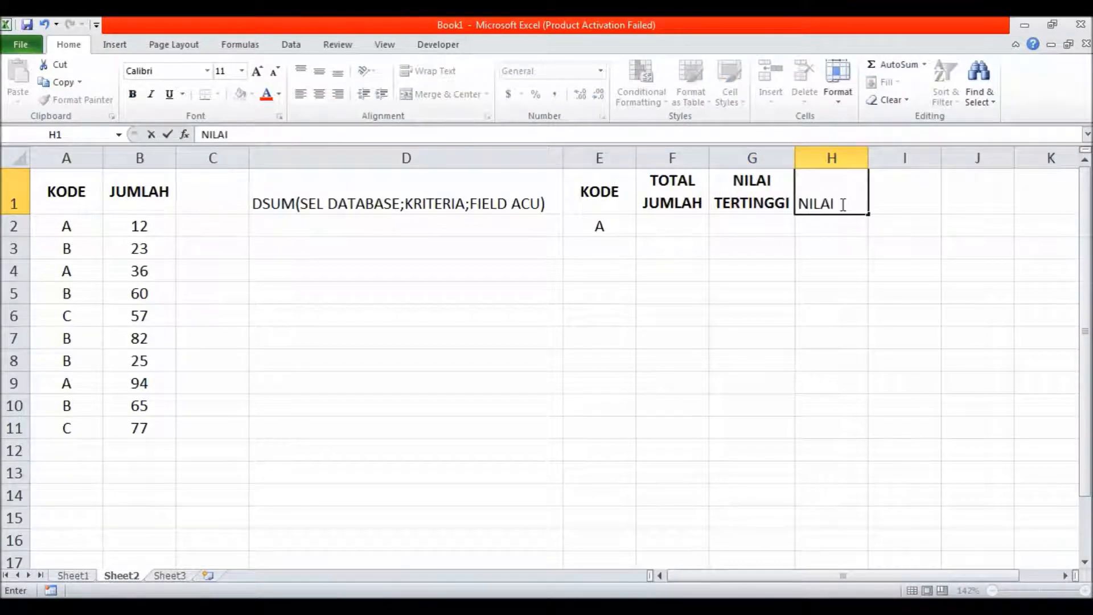
{"action": "type", "text": " TERENDAH"}
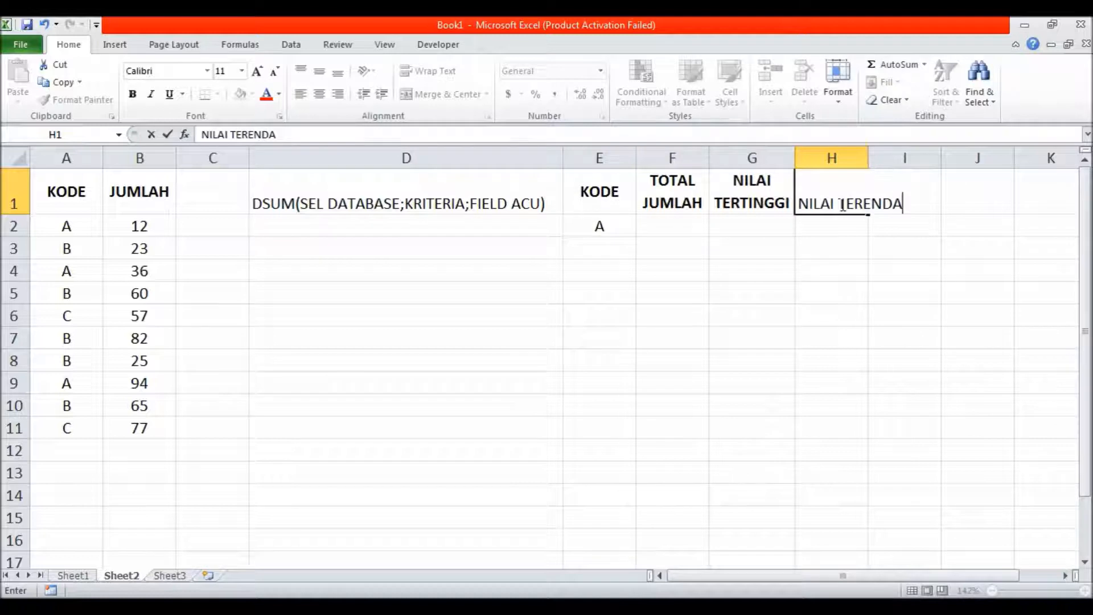
{"action": "key", "text": "Return"}
- Wrap the NILAI TERENDAH heading onto two lines in a slightly wider column H, bold and centred both ways
{"action": "left_click", "coordinate": [829, 199]}
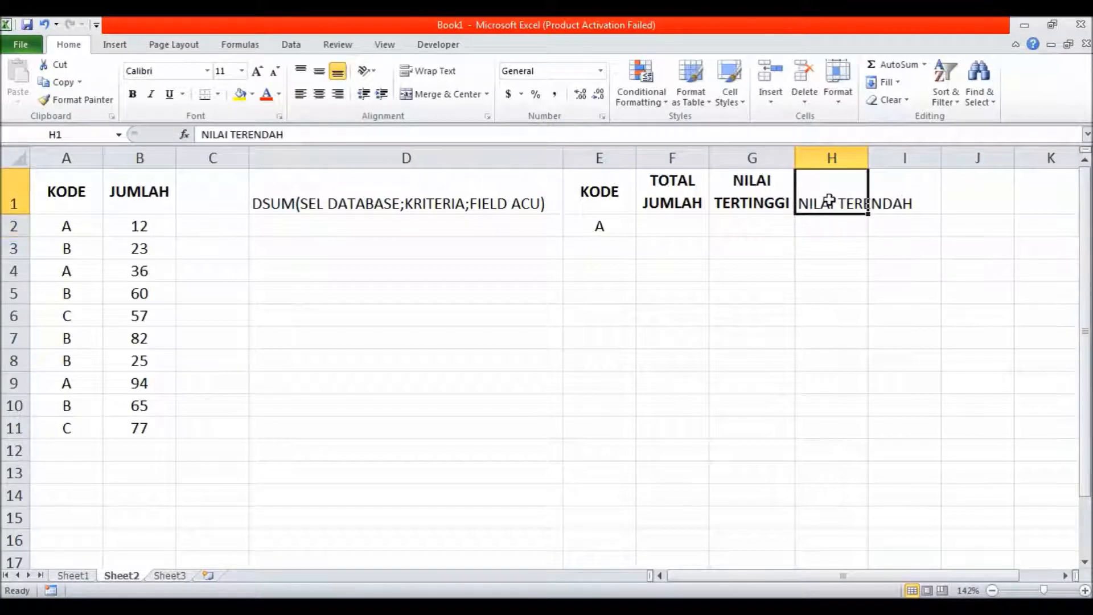
{"action": "left_click", "coordinate": [426, 71]}
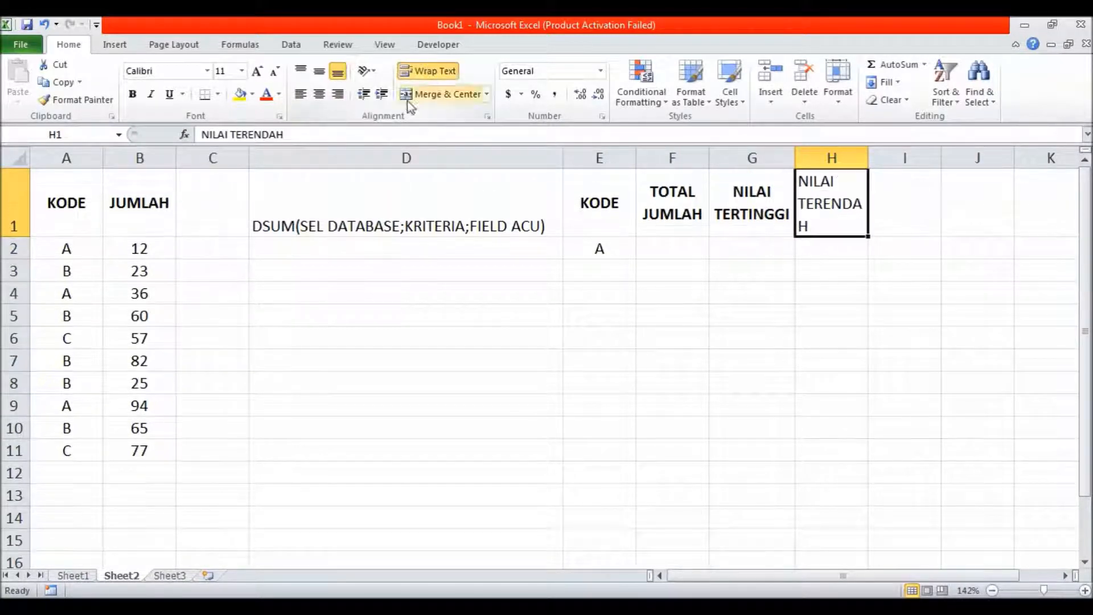
{"action": "left_click", "coordinate": [321, 73]}
{"action": "left_click_drag", "start_coordinate": [868, 158], "coordinate": [879, 157]}
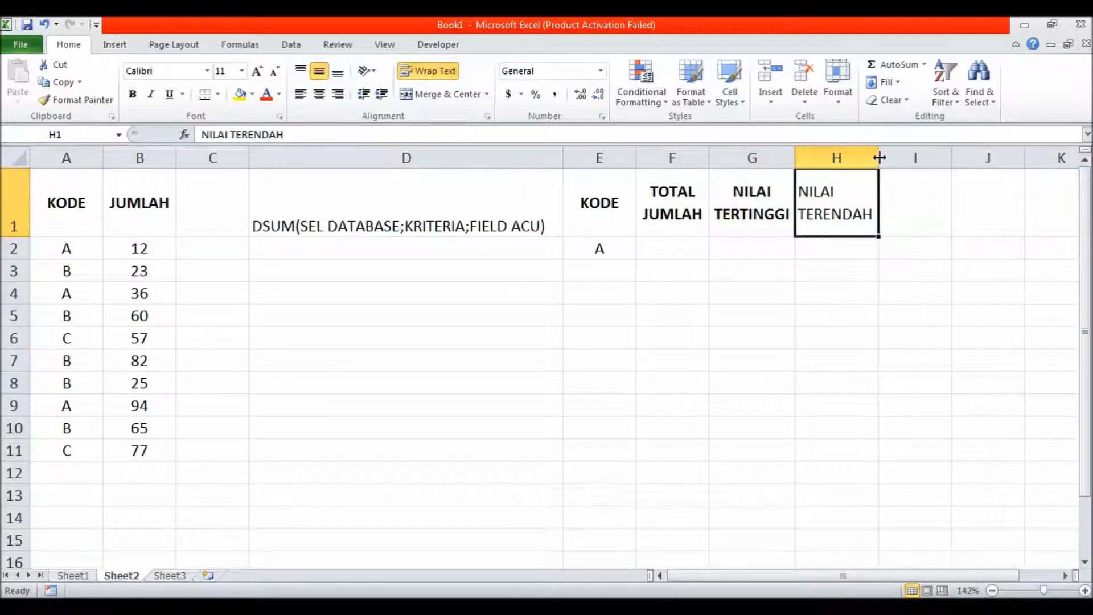
{"action": "left_click", "coordinate": [132, 94]}
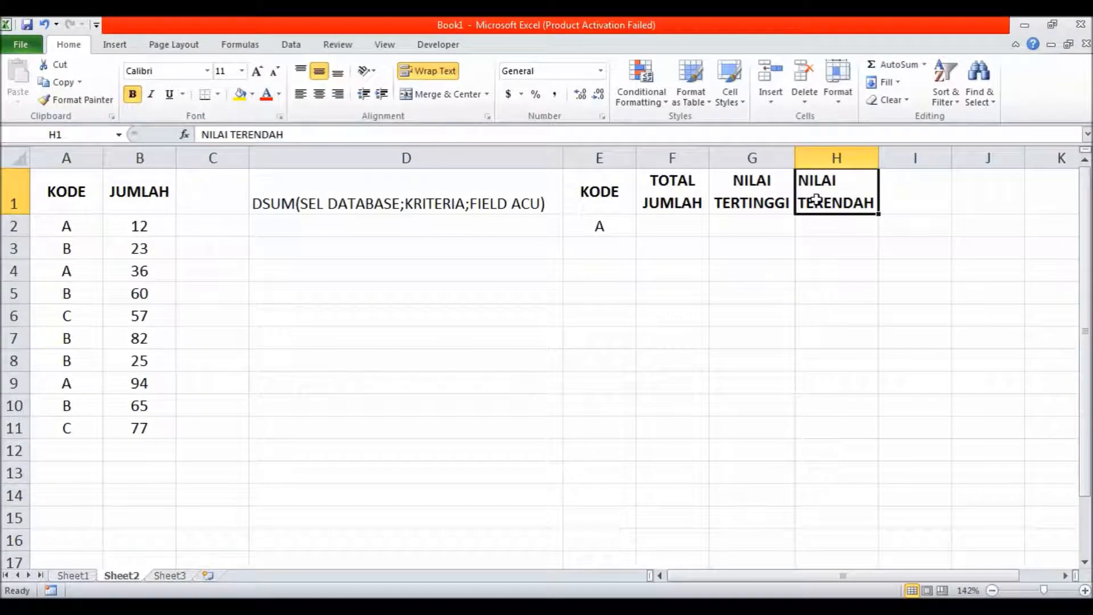
{"action": "left_click", "coordinate": [319, 94]}
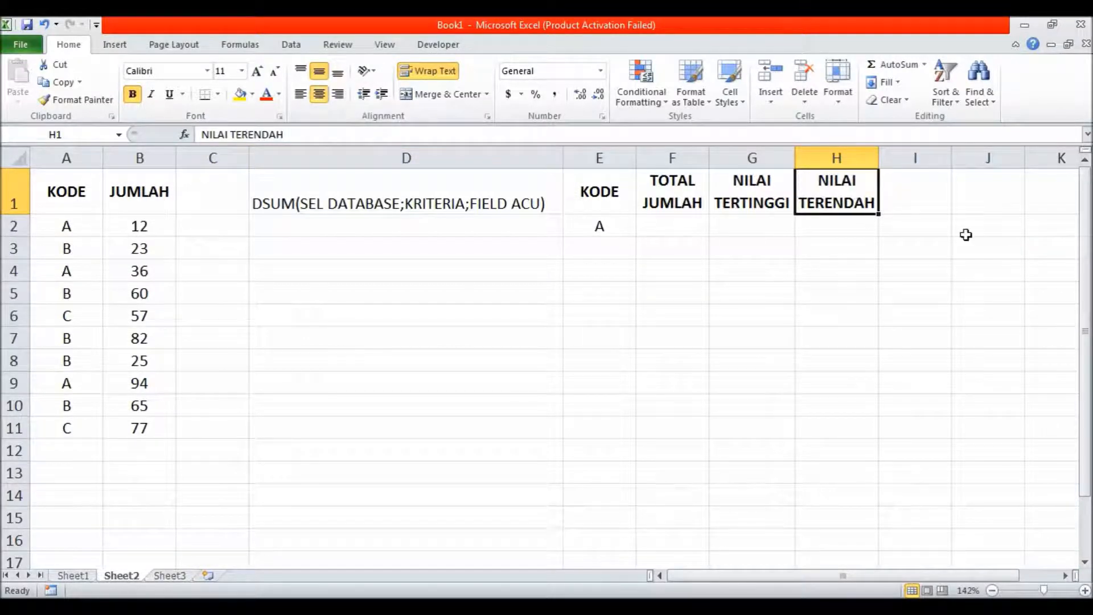
- Enter the headings RATA-RATA in cell I1 and TOTAL RECORD in cell J1, beside NILAI TERENDAH
{"action": "left_click", "coordinate": [929, 194]}
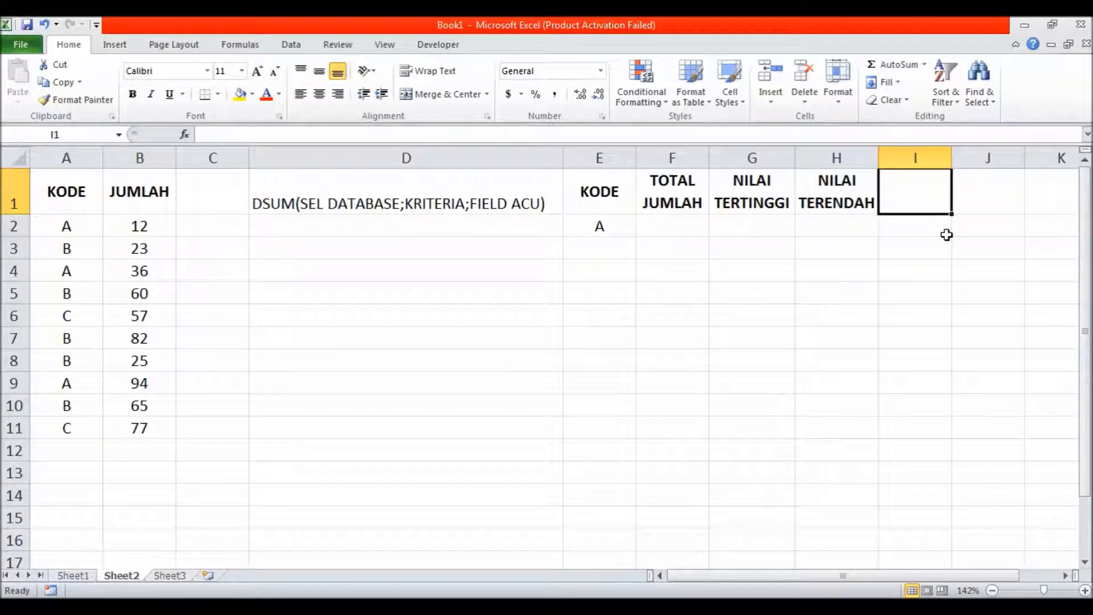
{"action": "type", "text": "RATA"}
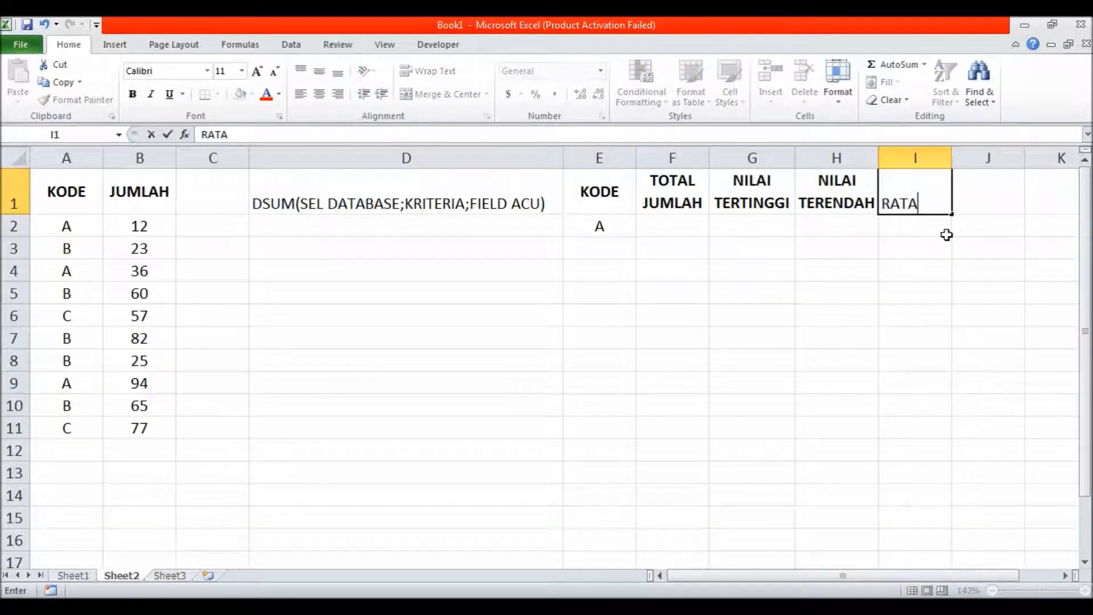
{"action": "type", "text": "-RATA"}
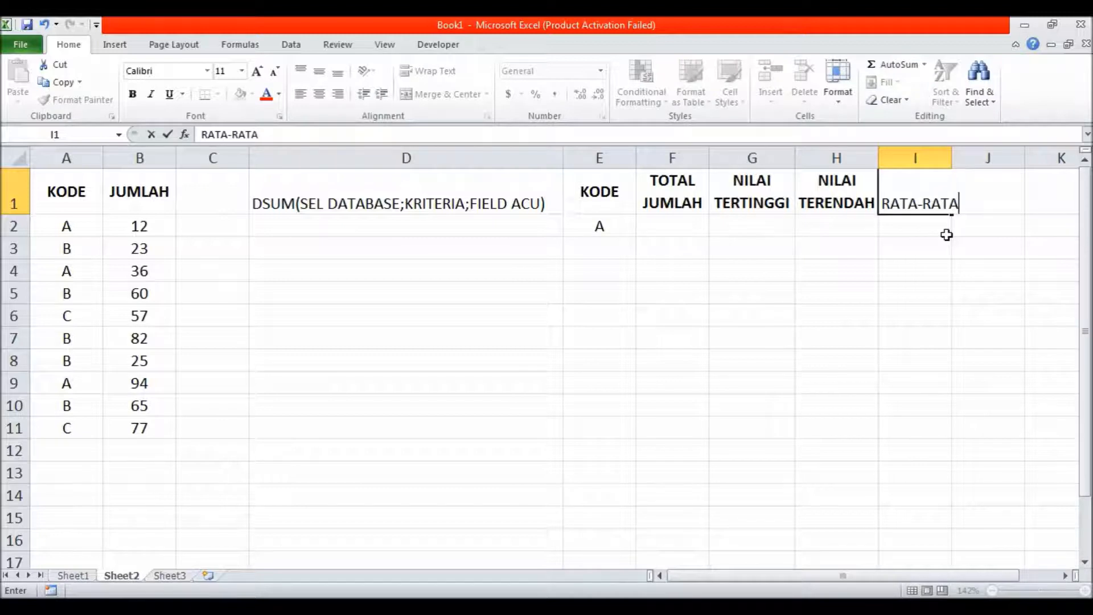
{"action": "key", "text": "Return"}
{"action": "left_click", "coordinate": [985, 180]}
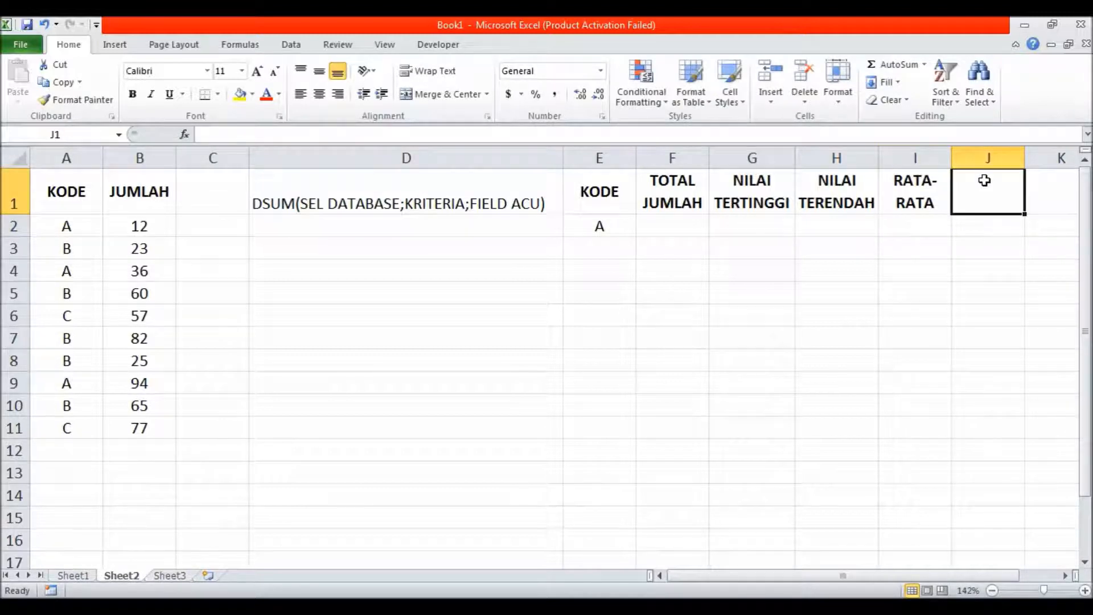
{"action": "type", "text": "T"}
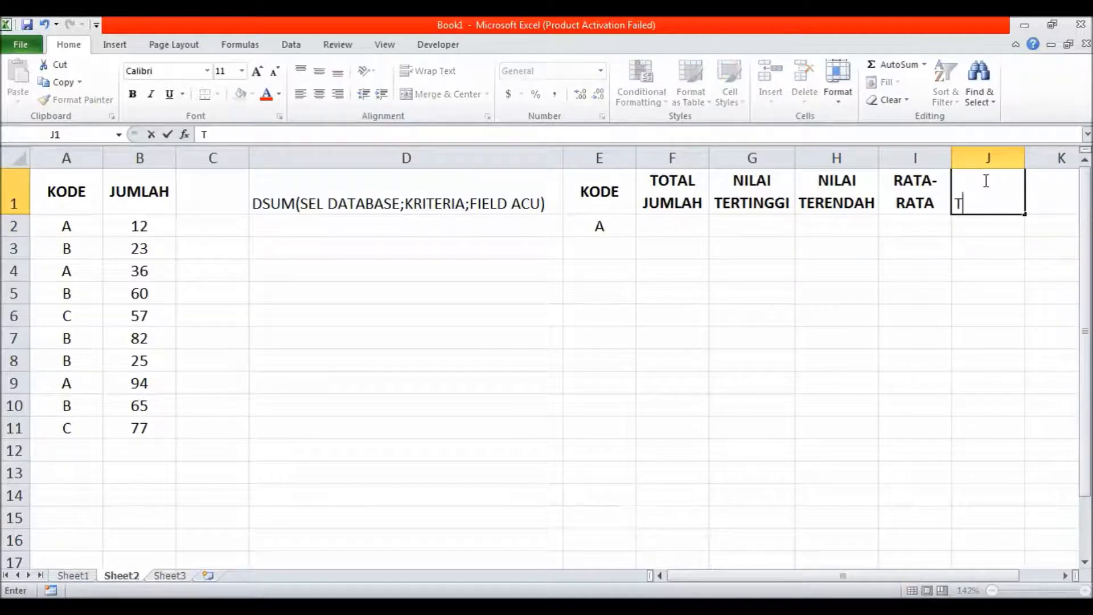
{"action": "type", "text": "OTAL RECORD"}
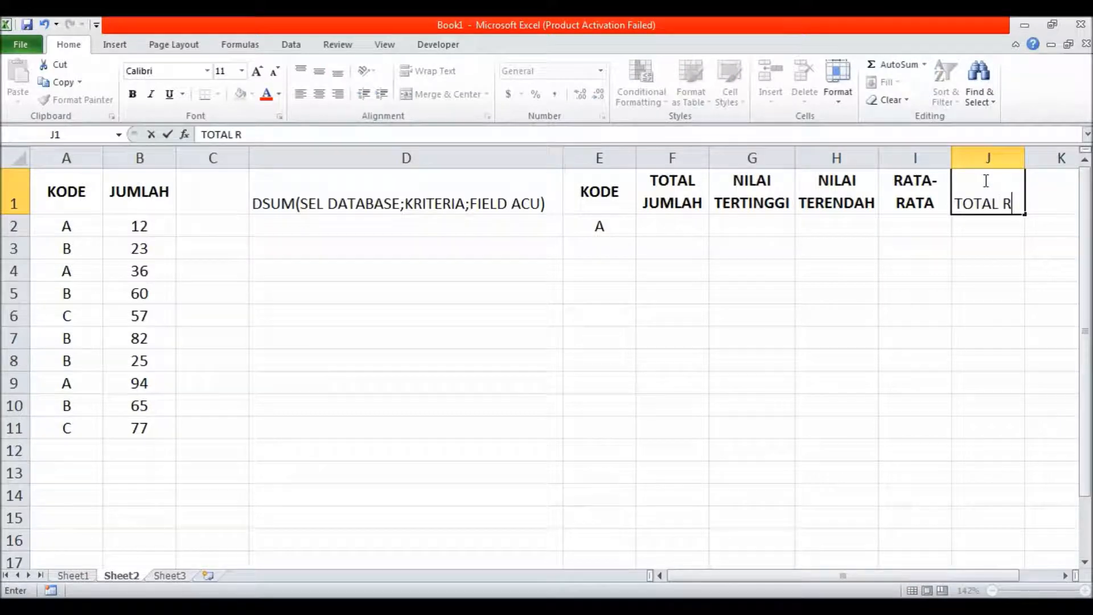
{"action": "key", "text": "Return"}
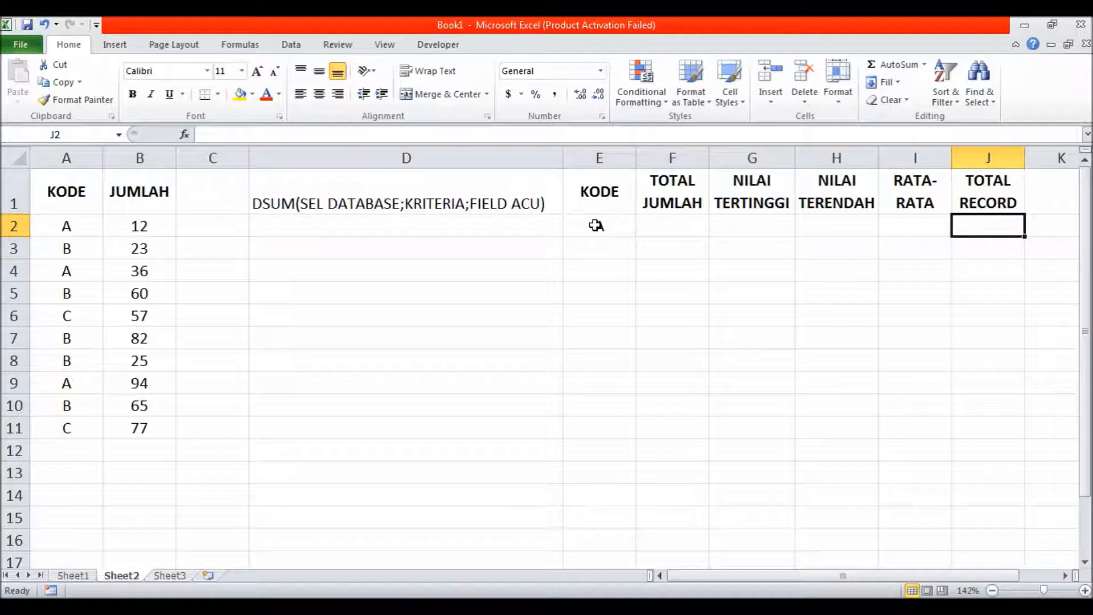
- Narrow the empty column C to a thin gap between the data table and column D
{"action": "left_click", "coordinate": [594, 225]}
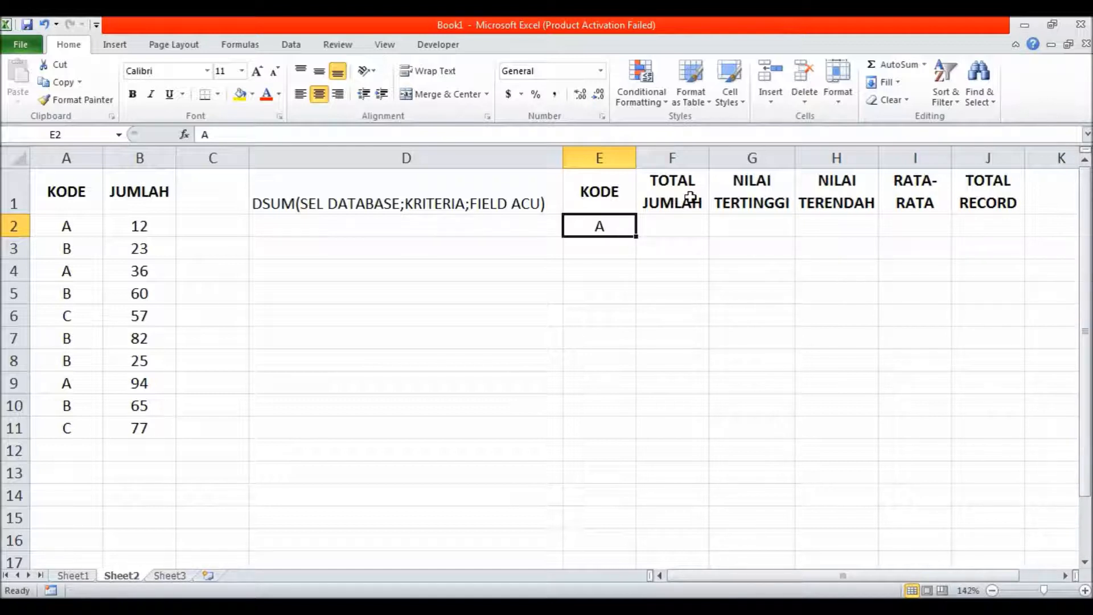
{"action": "left_click_drag", "start_coordinate": [247, 157], "coordinate": [190, 167]}
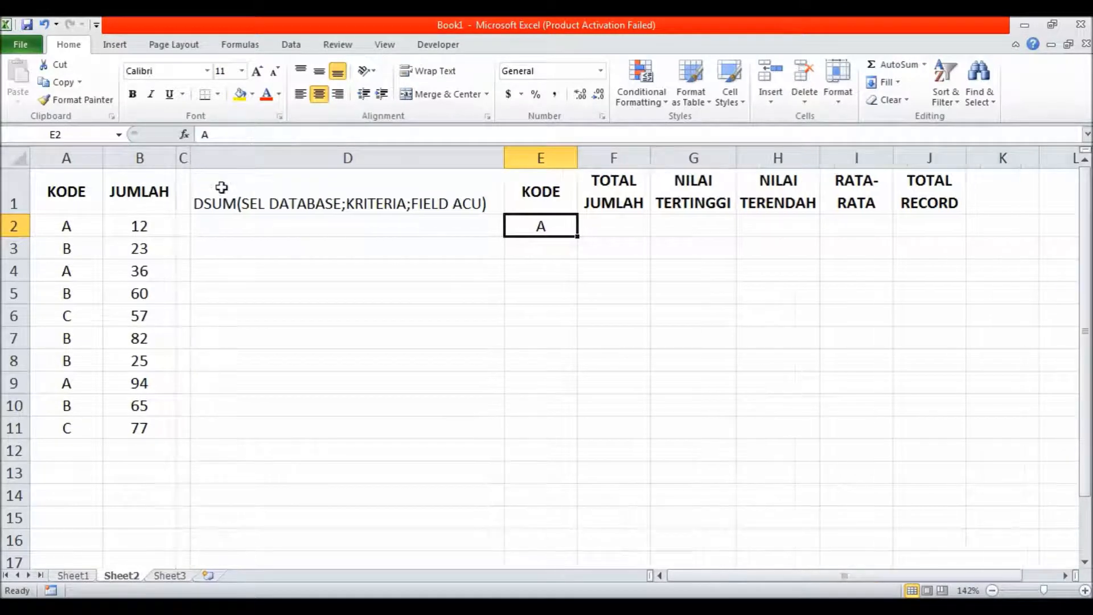
{"action": "left_click", "coordinate": [613, 229]}
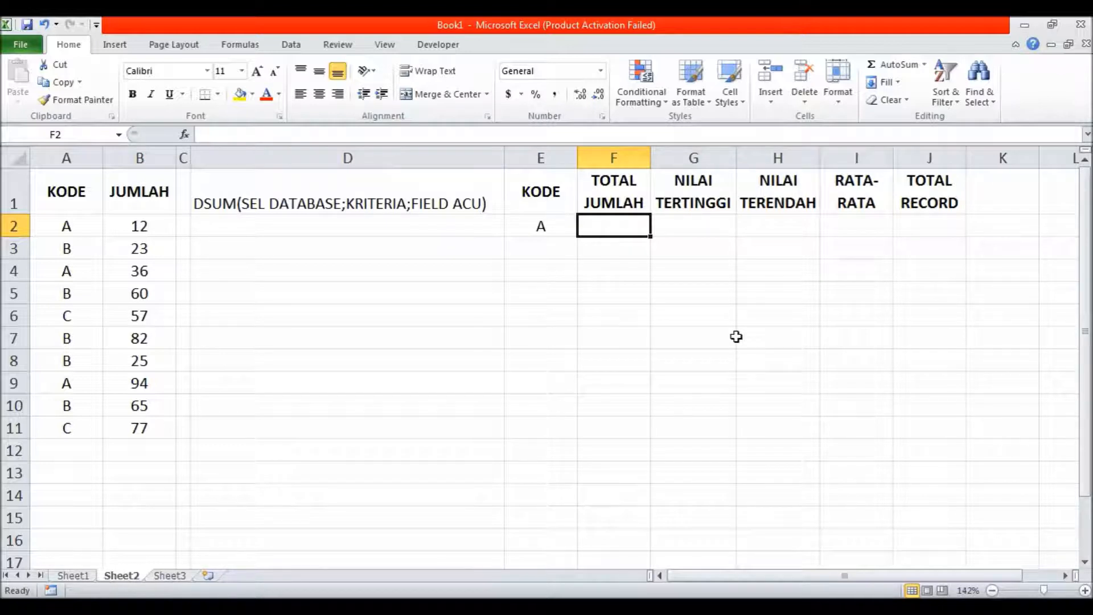
- Define the workbook-scoped name KODE for the data table A1:B11, including its headings
{"action": "left_click_drag", "start_coordinate": [67, 202], "coordinate": [146, 429]}
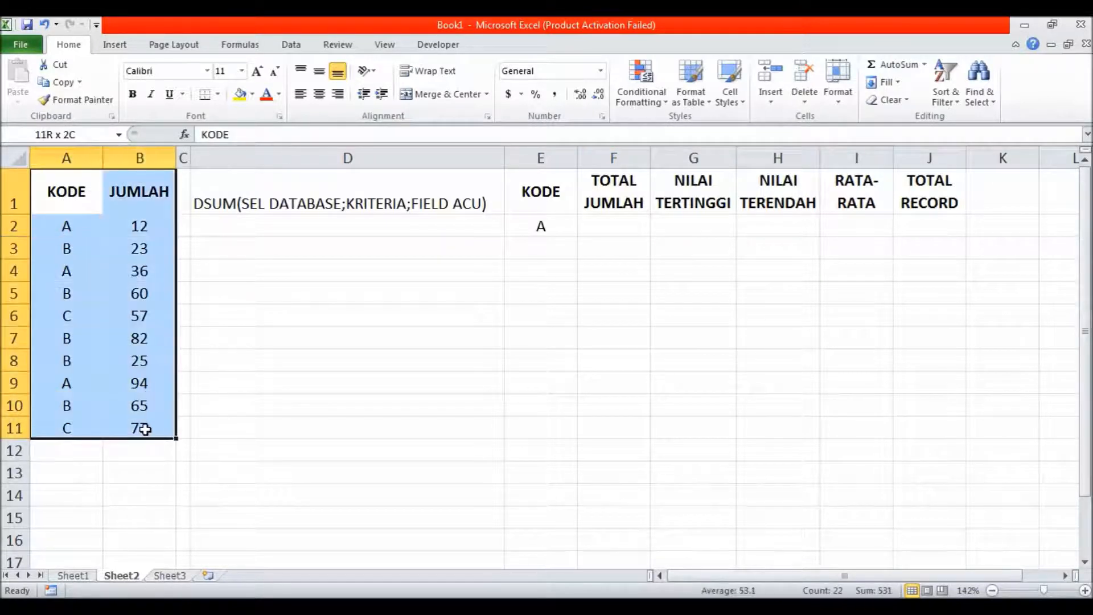
{"action": "left_click", "coordinate": [291, 46]}
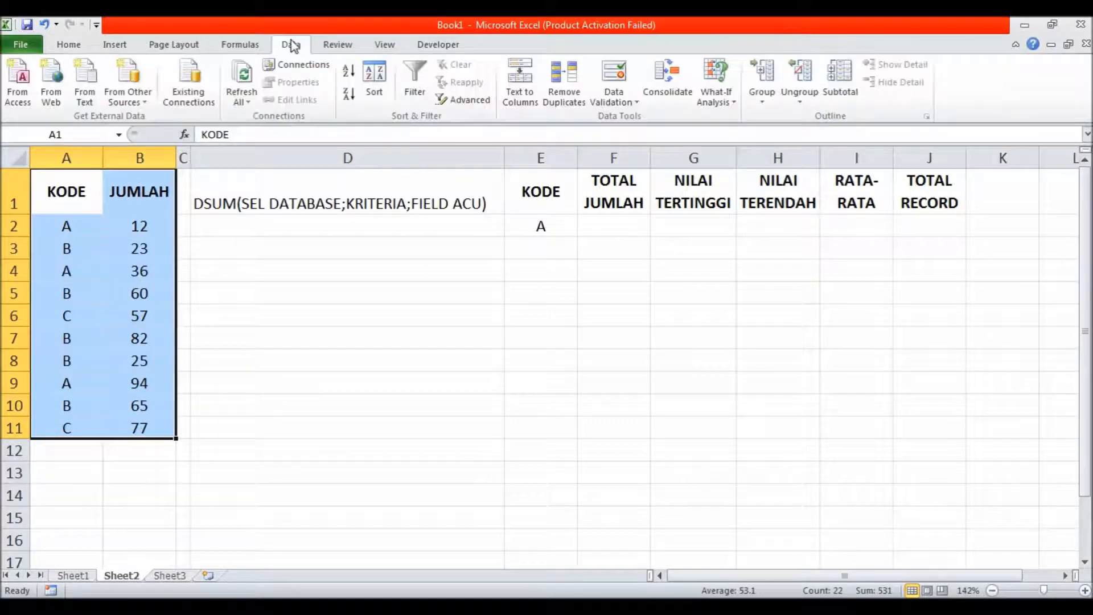
{"action": "left_click", "coordinate": [249, 48]}
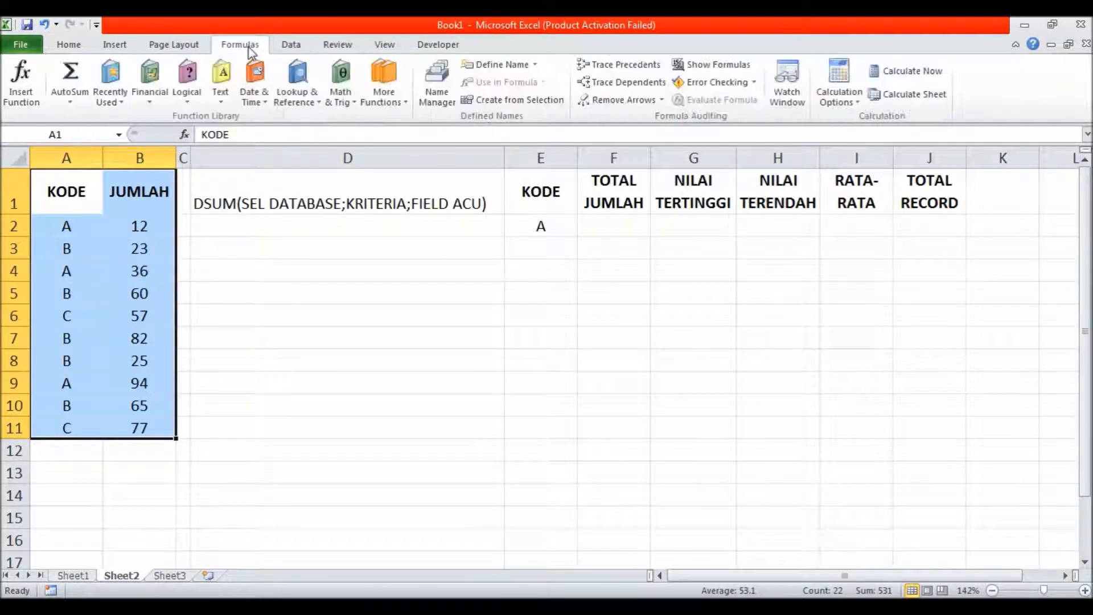
{"action": "left_click", "coordinate": [524, 65]}
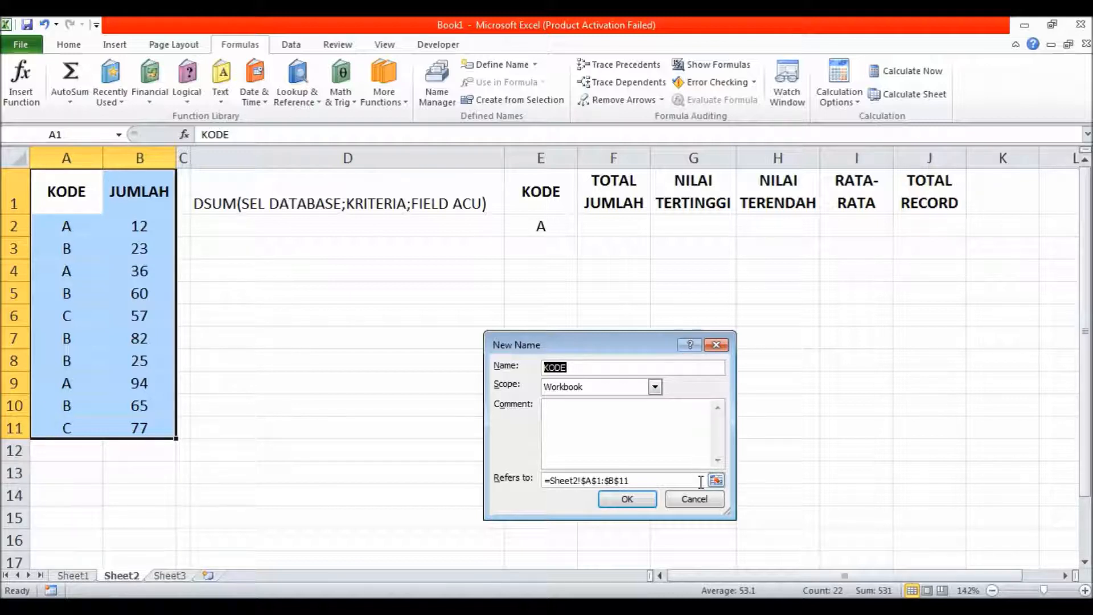
{"action": "left_click", "coordinate": [627, 499]}
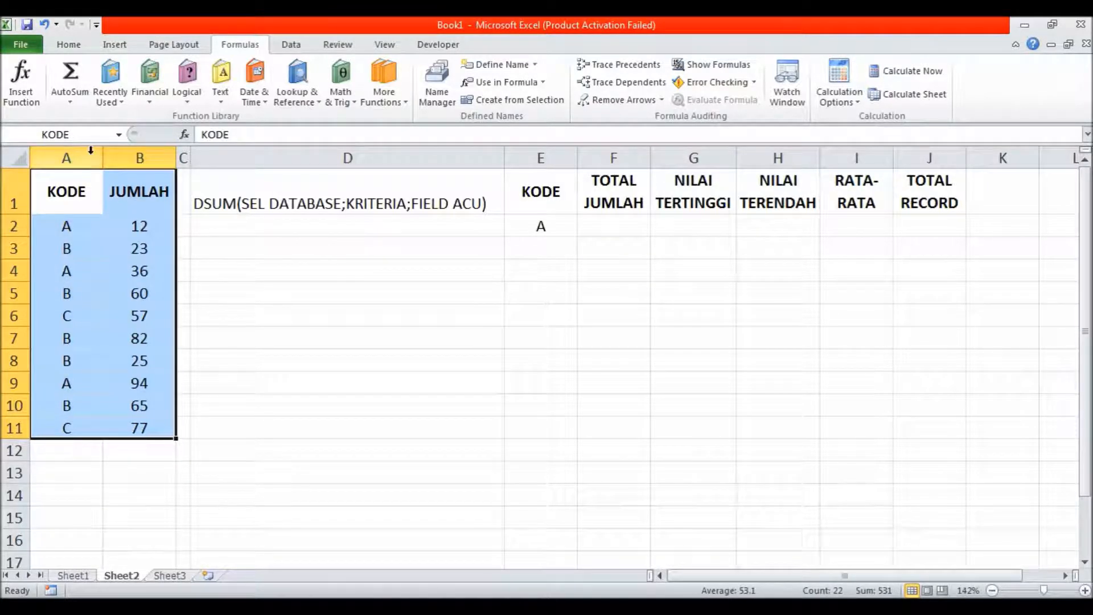
- Define a second workbook-scoped name, DATAKODE, for the same table range A1:B11 on Sheet2
{"action": "left_click", "coordinate": [535, 64]}
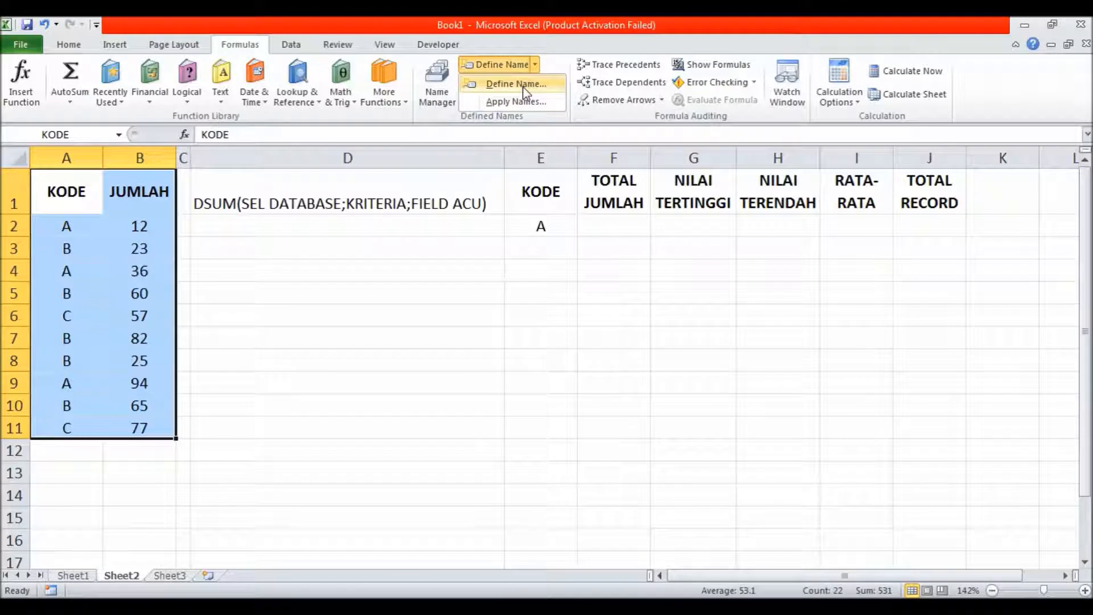
{"action": "left_click", "coordinate": [524, 86]}
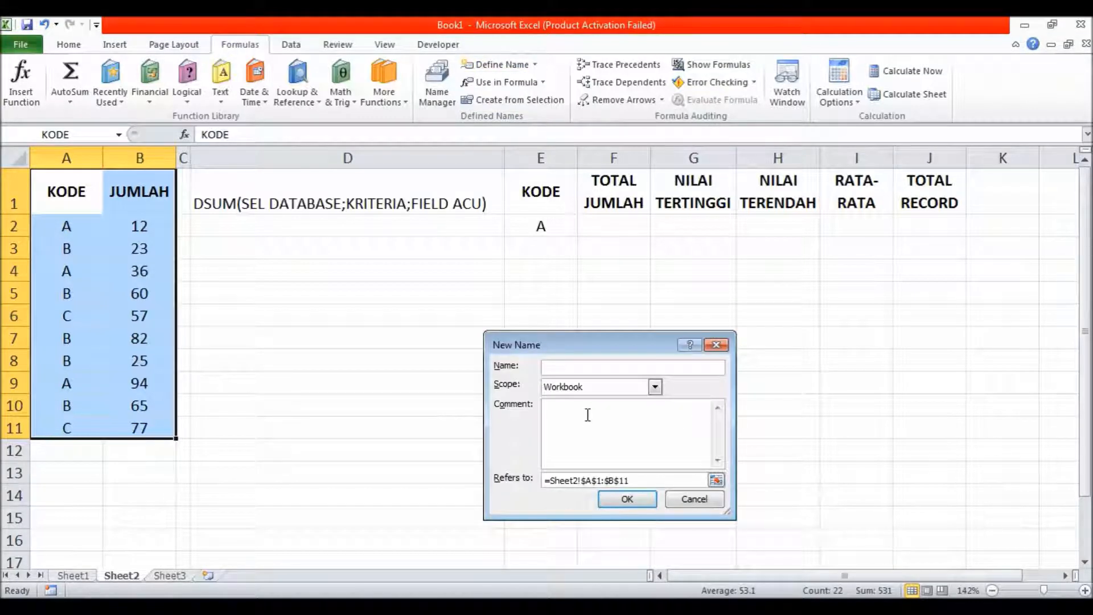
{"action": "type", "text": "DATA"}
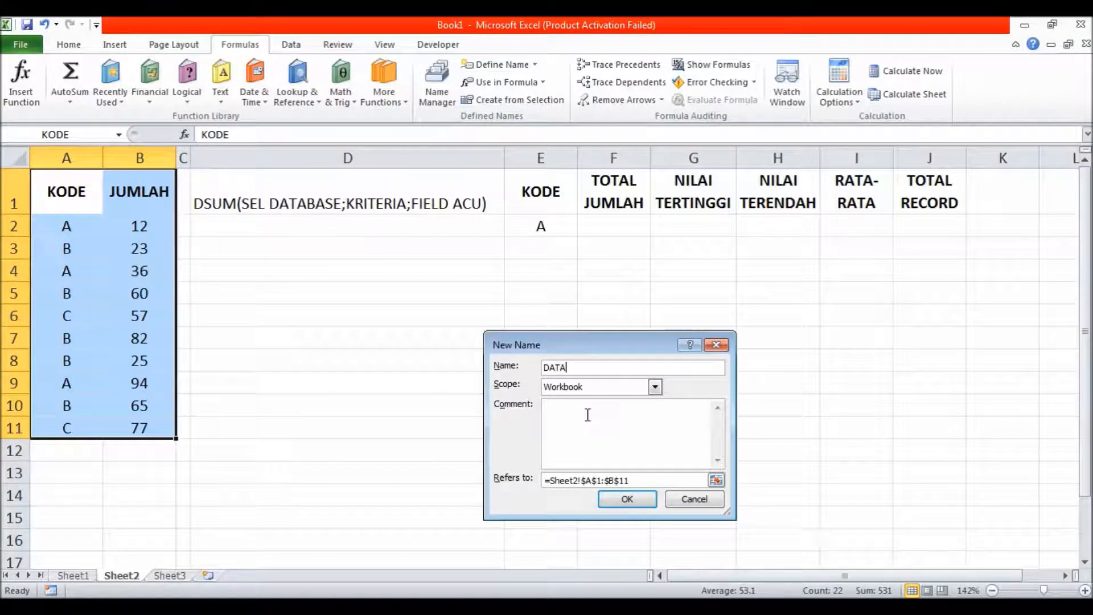
{"action": "type", "text": "KODE"}
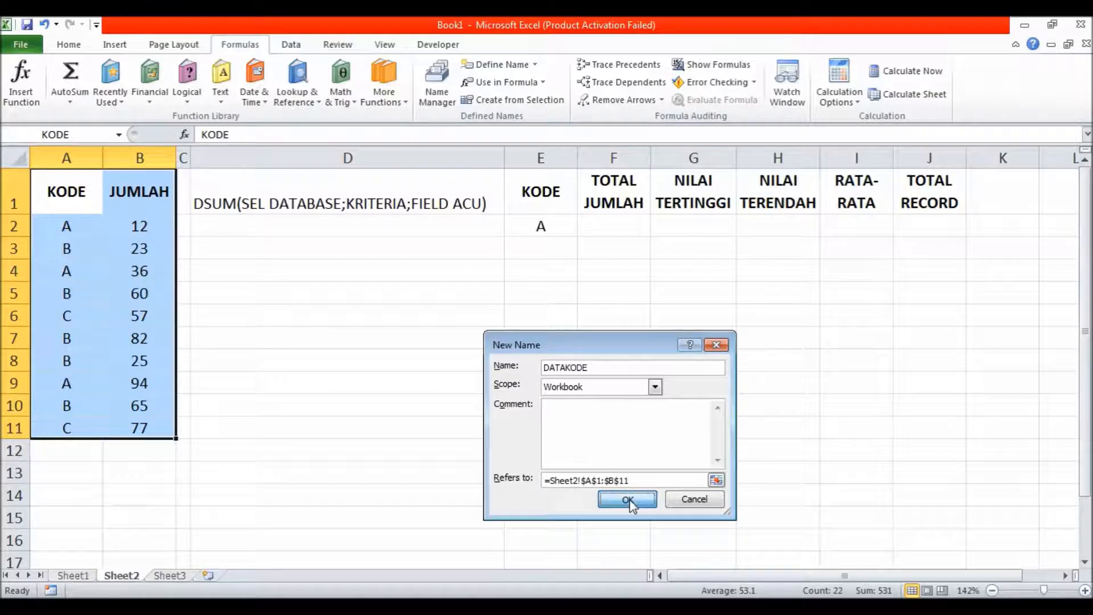
{"action": "left_click", "coordinate": [629, 500]}
- Enter the formula =DSUM(DATAKODE;"JUMLAH";$E$1:$E$2) in cell F2 under TOTAL JUMLAH, with the criteria range as absolute references
{"action": "left_click", "coordinate": [614, 228]}
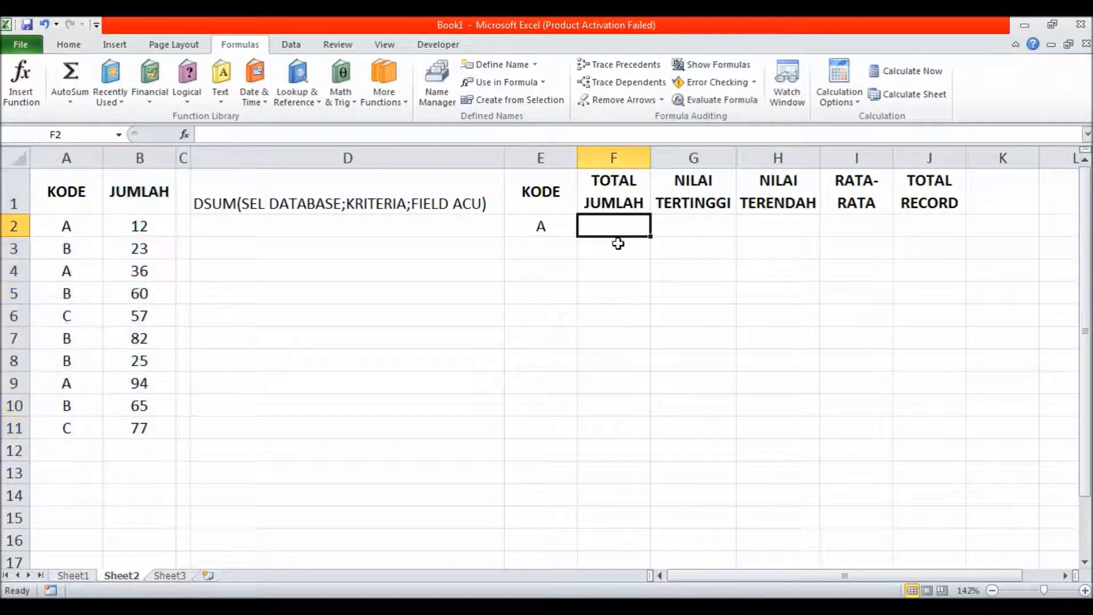
{"action": "type", "text": "="}
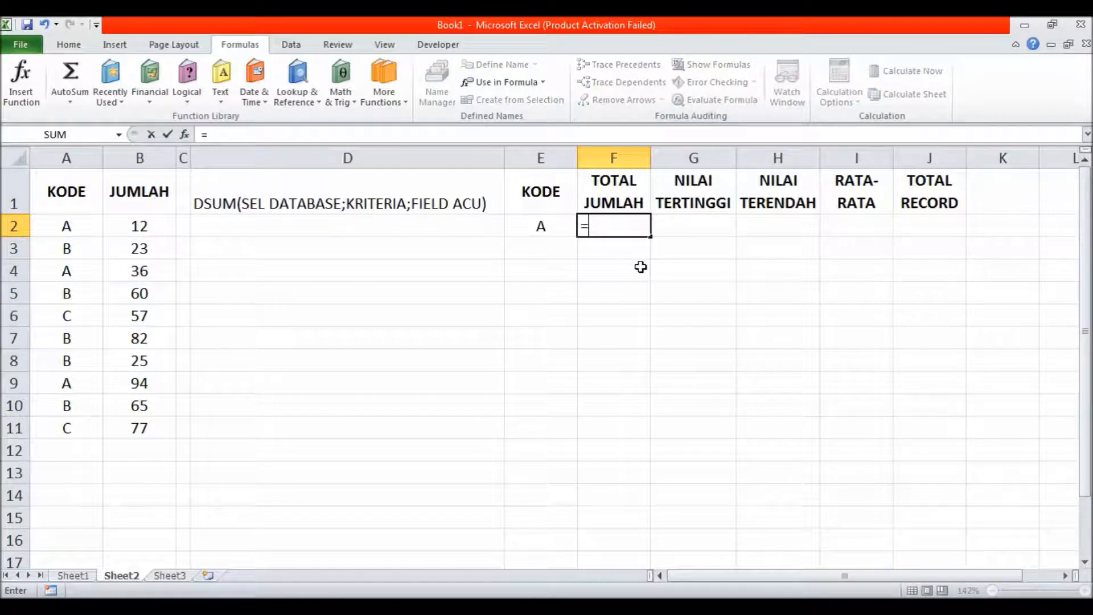
{"action": "type", "text": "DSUM("}
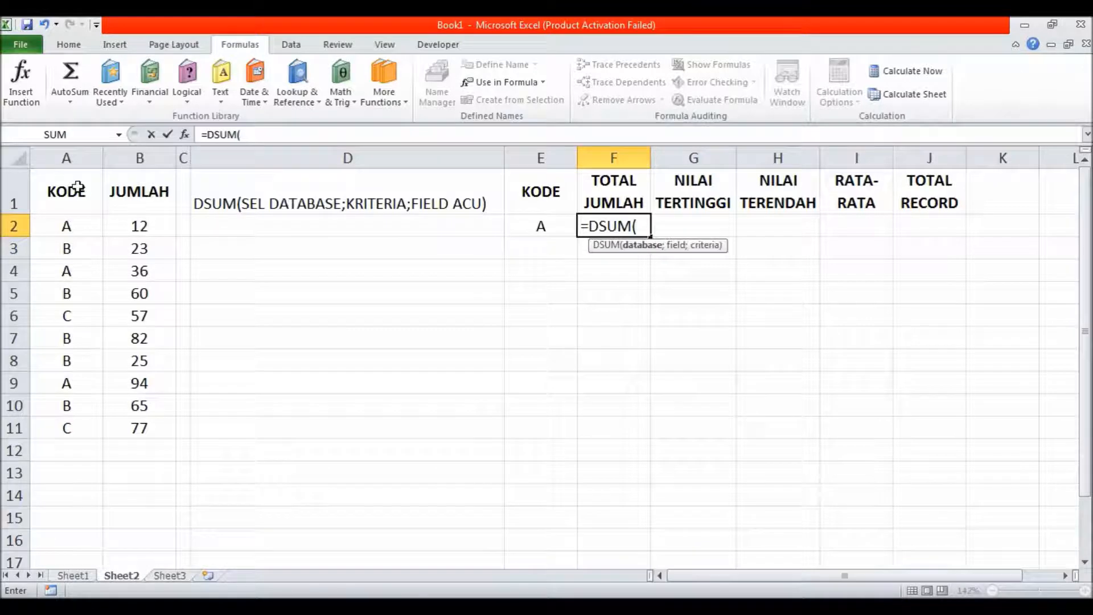
{"action": "left_click_drag", "start_coordinate": [80, 188], "coordinate": [112, 428]}
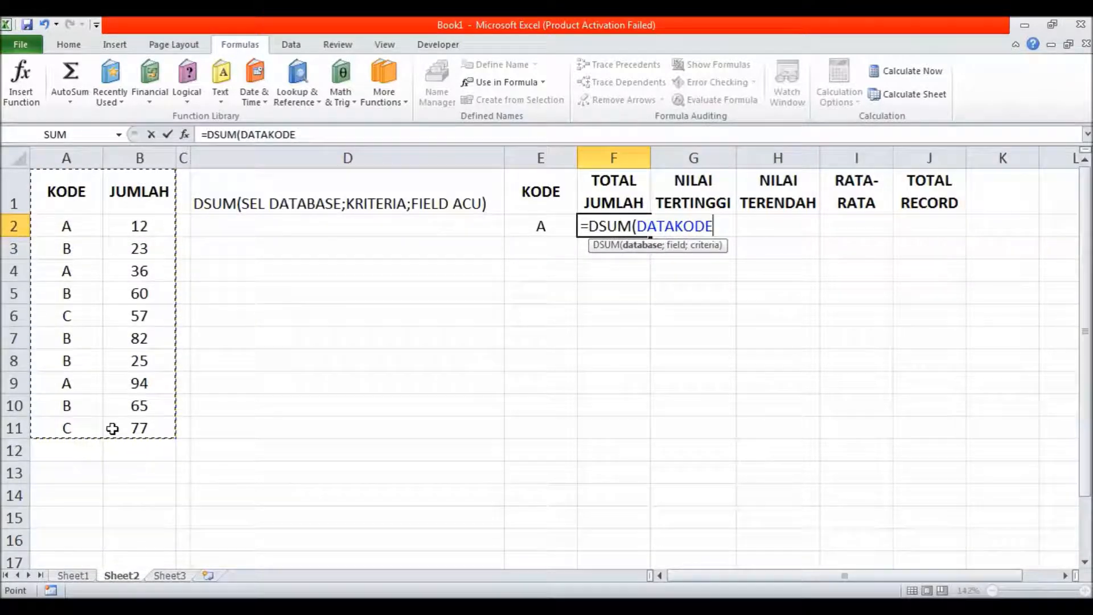
{"action": "type", "text": ";"}
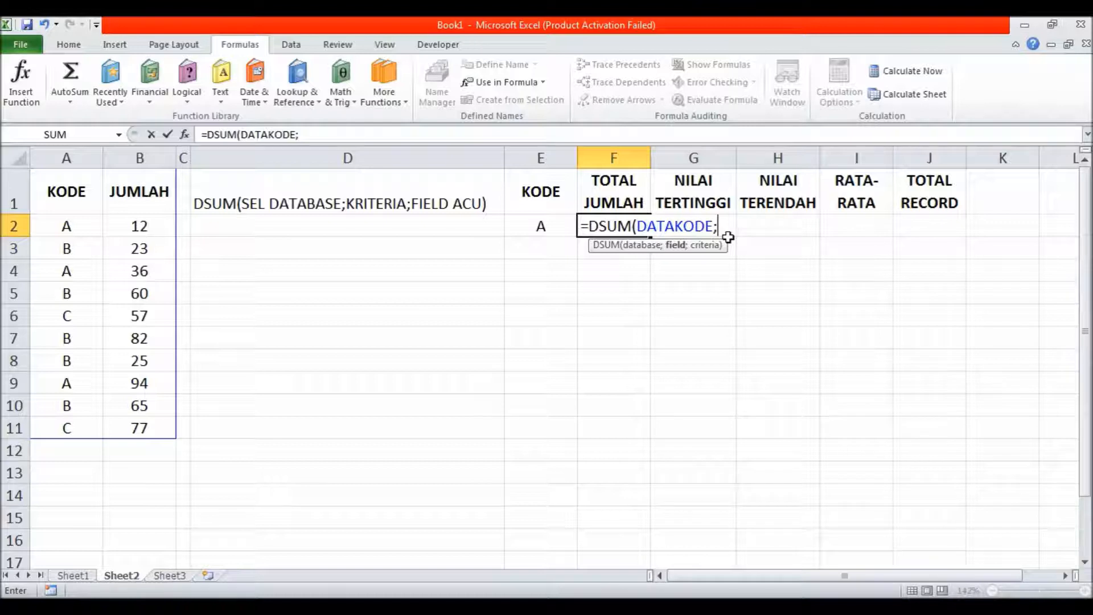
{"action": "type", "text": "\"JUMLAH\""}
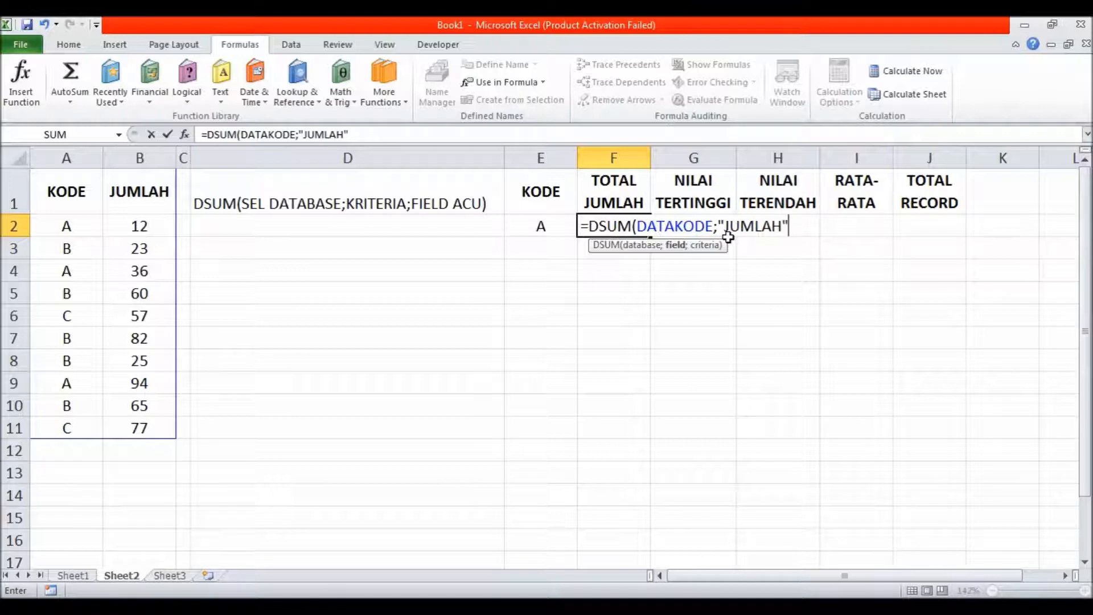
{"action": "type", "text": ";"}
{"action": "left_click_drag", "start_coordinate": [551, 186], "coordinate": [555, 223]}
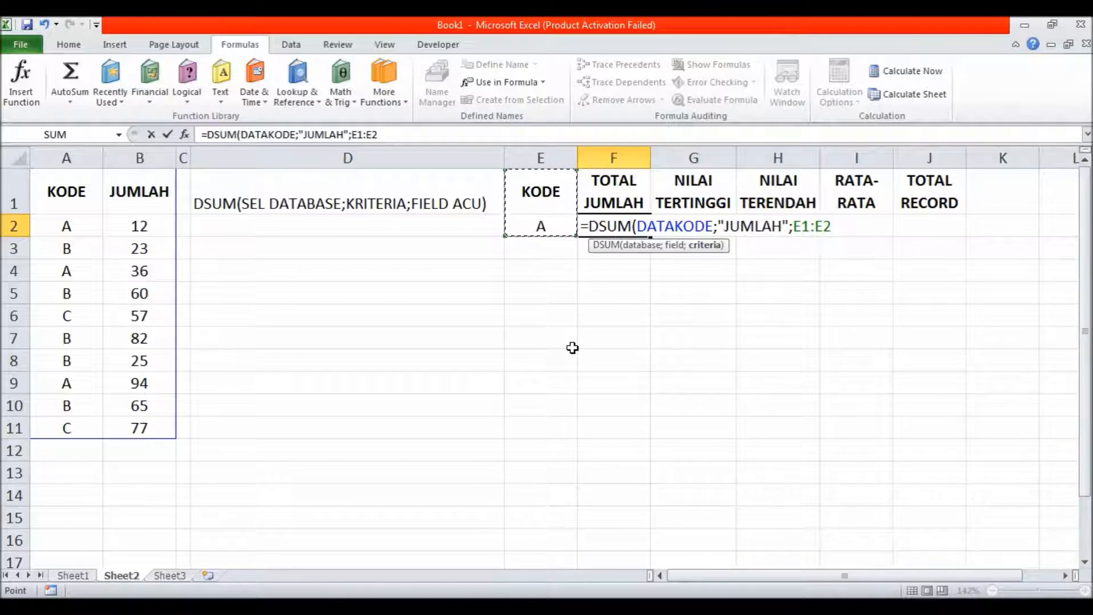
{"action": "key", "text": "F4"}
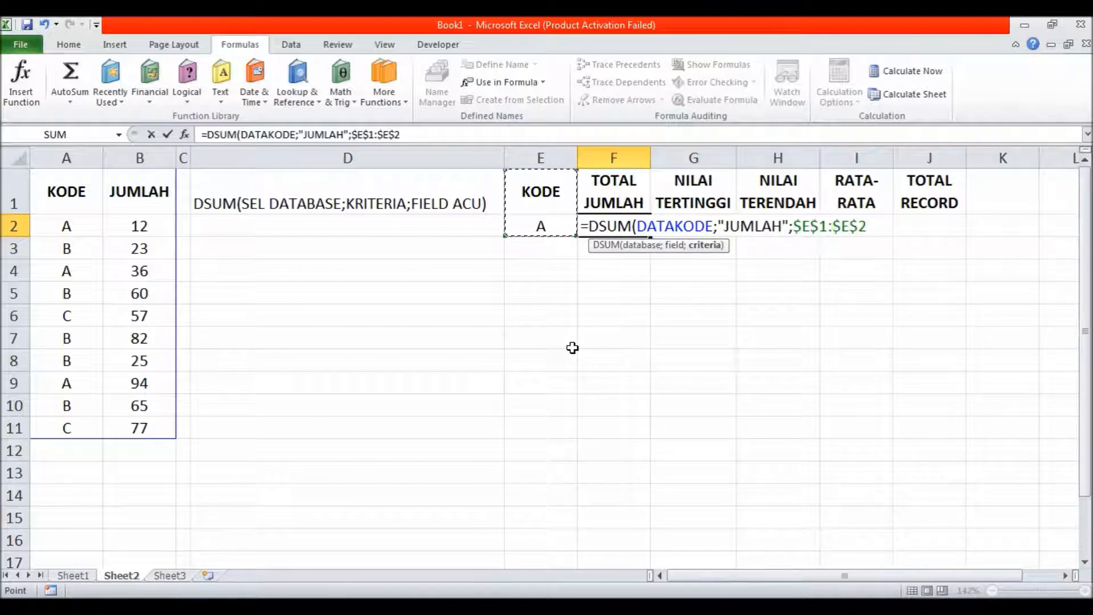
{"action": "key", "text": "Return"}
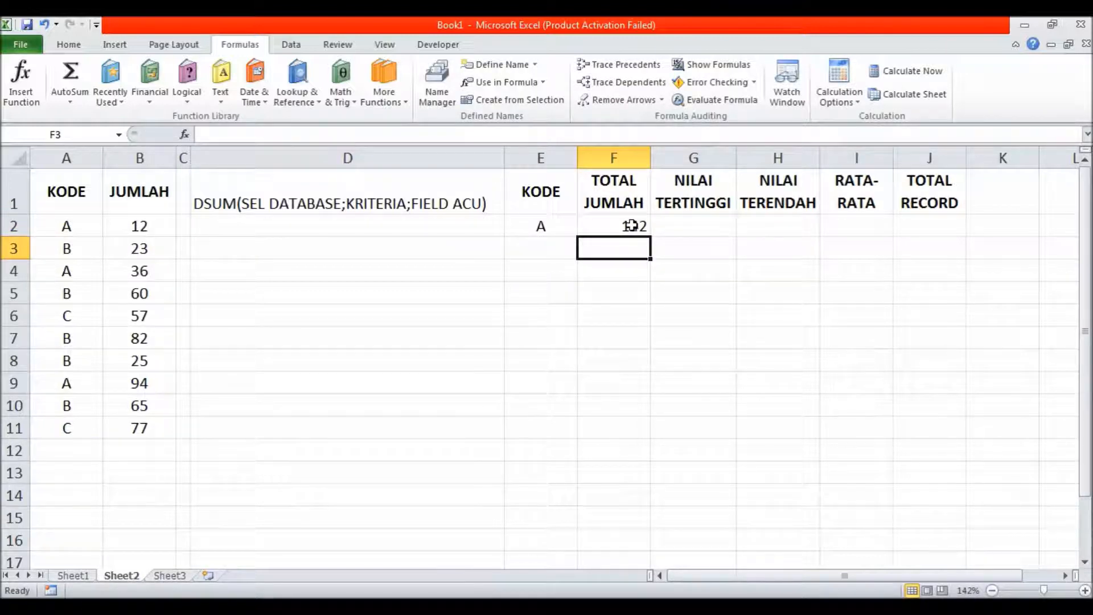
- Test the DSUM total with other criteria by setting the code in E2 first to B and finally to C
{"action": "left_click", "coordinate": [543, 228]}
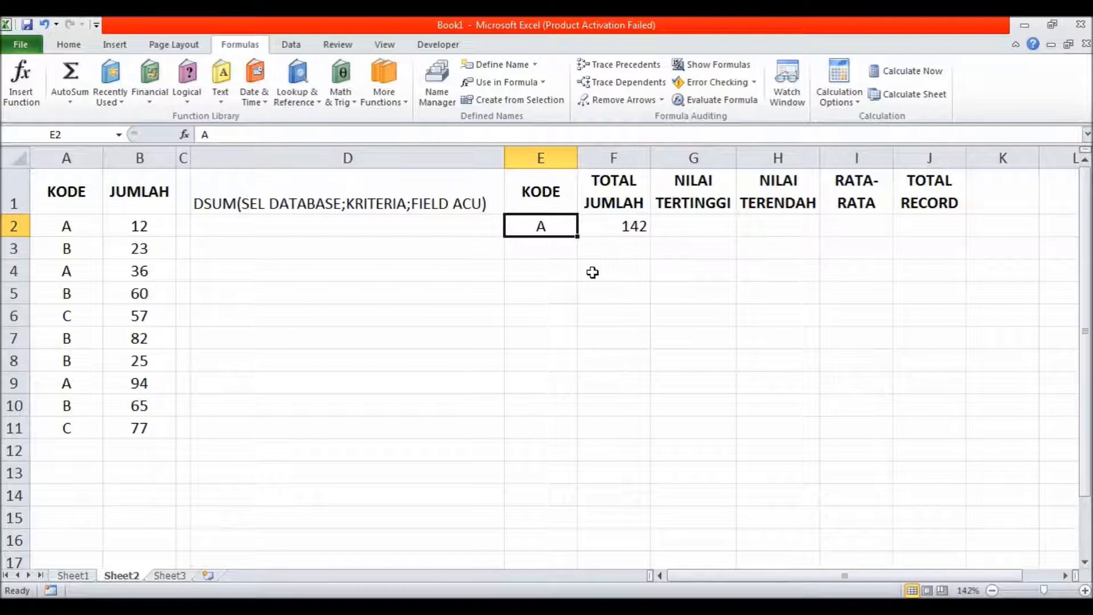
{"action": "type", "text": "B"}
{"action": "key", "text": "Return"}
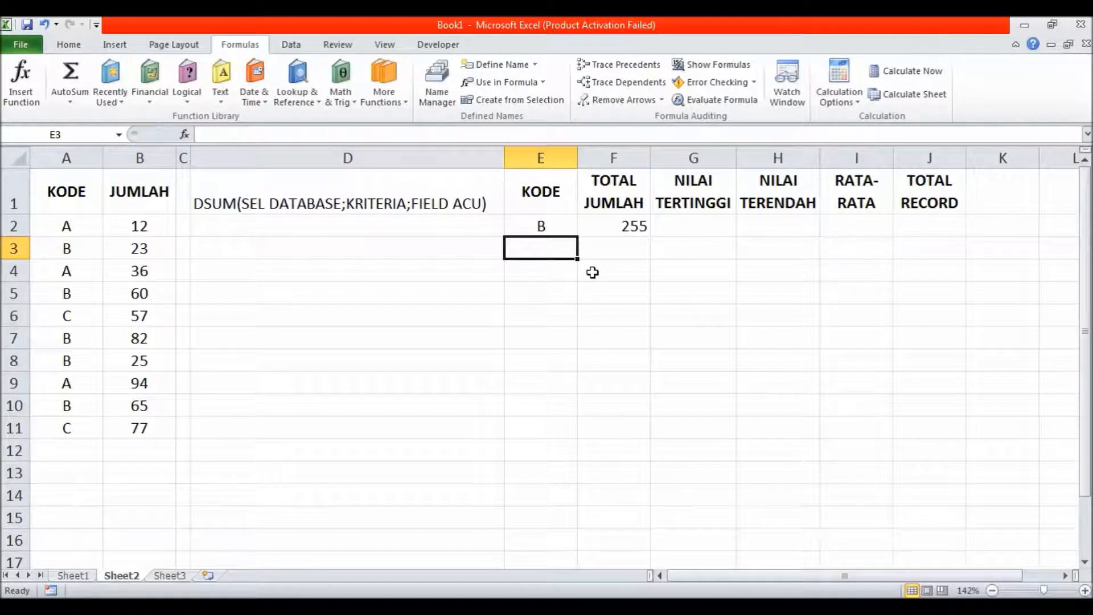
{"action": "left_click", "coordinate": [569, 230]}
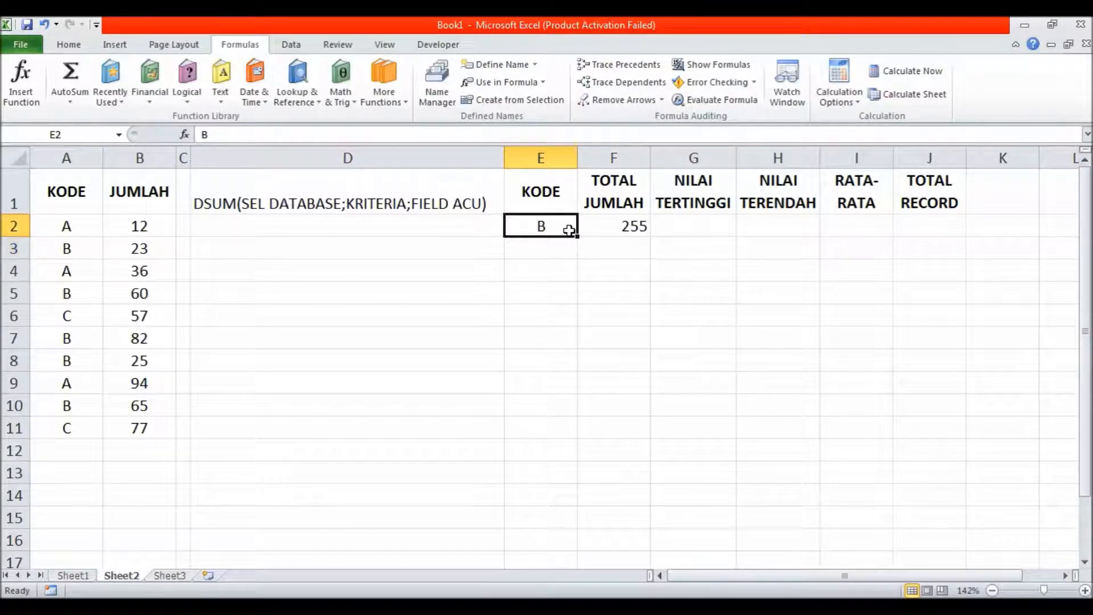
{"action": "type", "text": "C"}
{"action": "key", "text": "Return"}
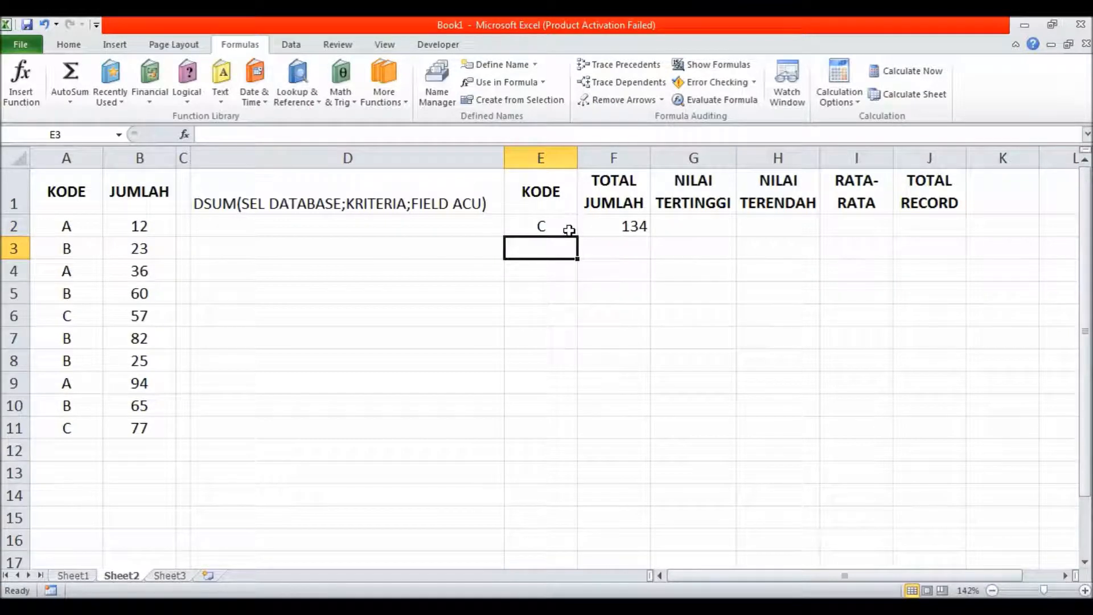
- Fill the DSUM formula from F2 across the row through J2
{"action": "left_click", "coordinate": [599, 223]}
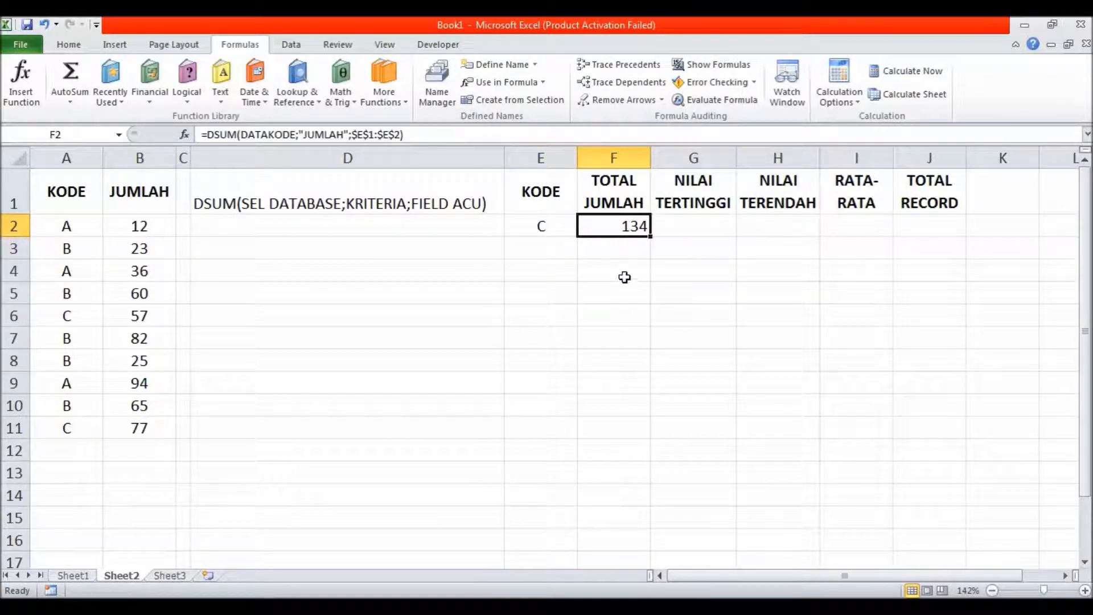
{"action": "left_click_drag", "start_coordinate": [652, 237], "coordinate": [945, 231]}
- Change the function in cell G2 under NILAI TERTINGGI from DSUM to DMAX, keeping its arguments
{"action": "left_click", "coordinate": [714, 223]}
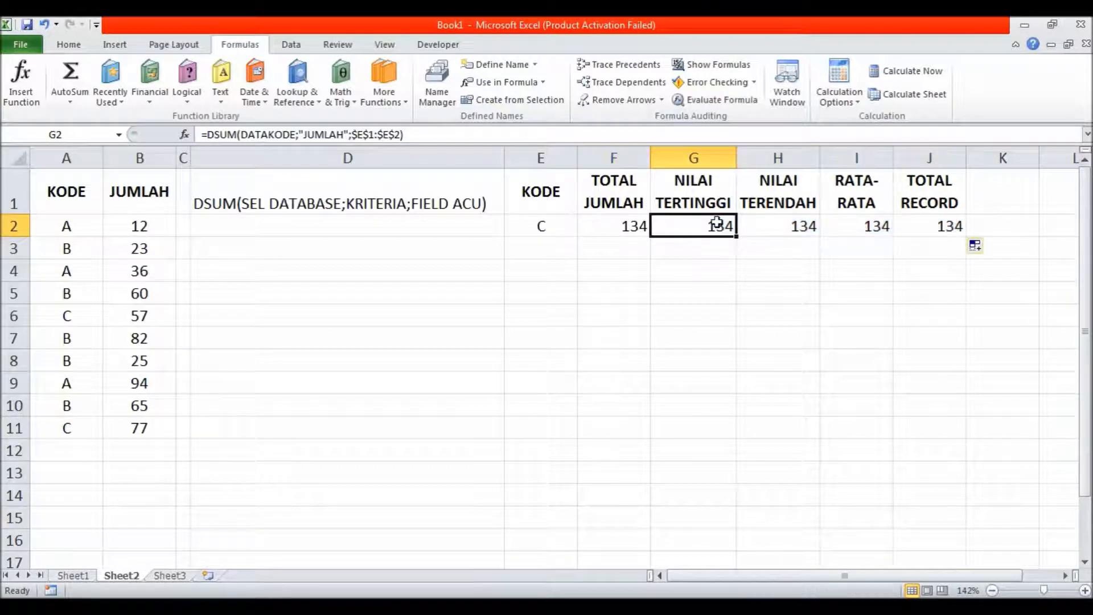
{"action": "left_click", "coordinate": [236, 134]}
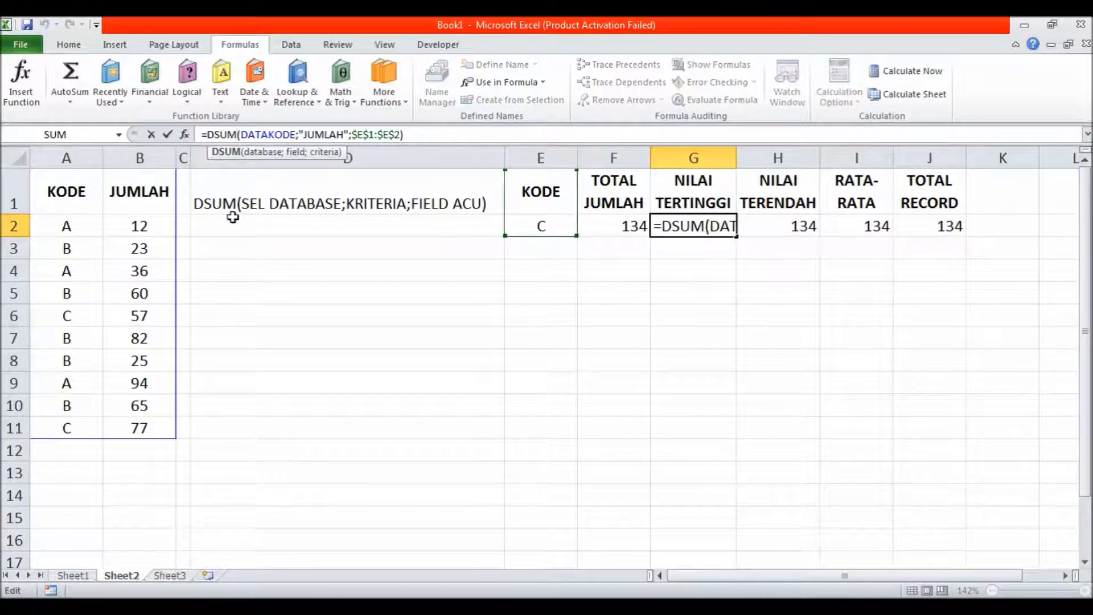
{"action": "key", "text": "BackSpace"}
{"action": "key", "text": "BackSpace"}
{"action": "key", "text": "BackSpace"}
{"action": "type", "text": "MAX"}
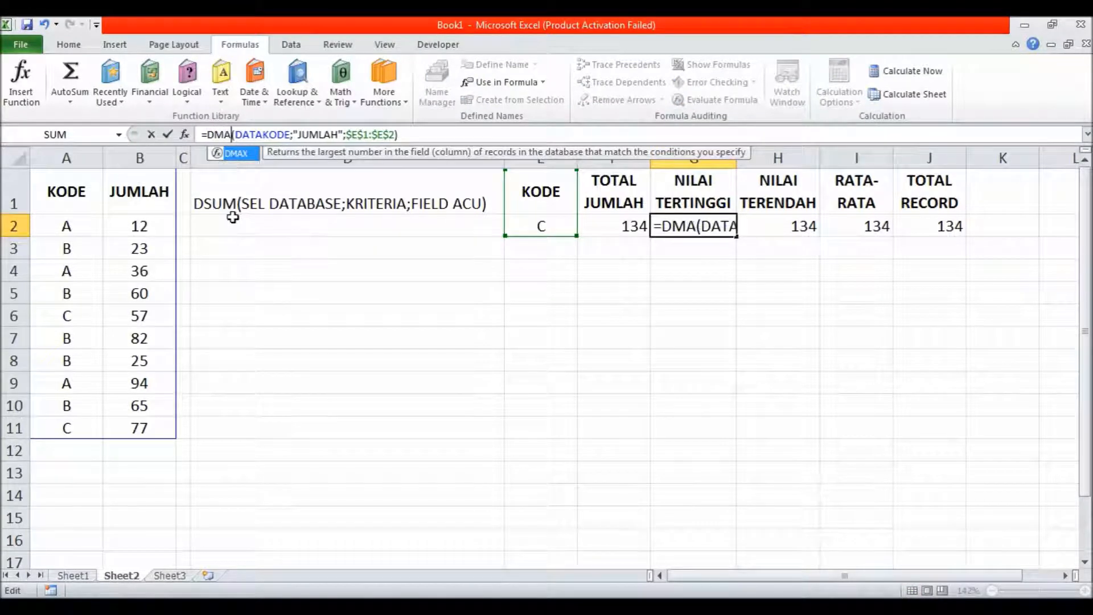
{"action": "key", "text": "Return"}
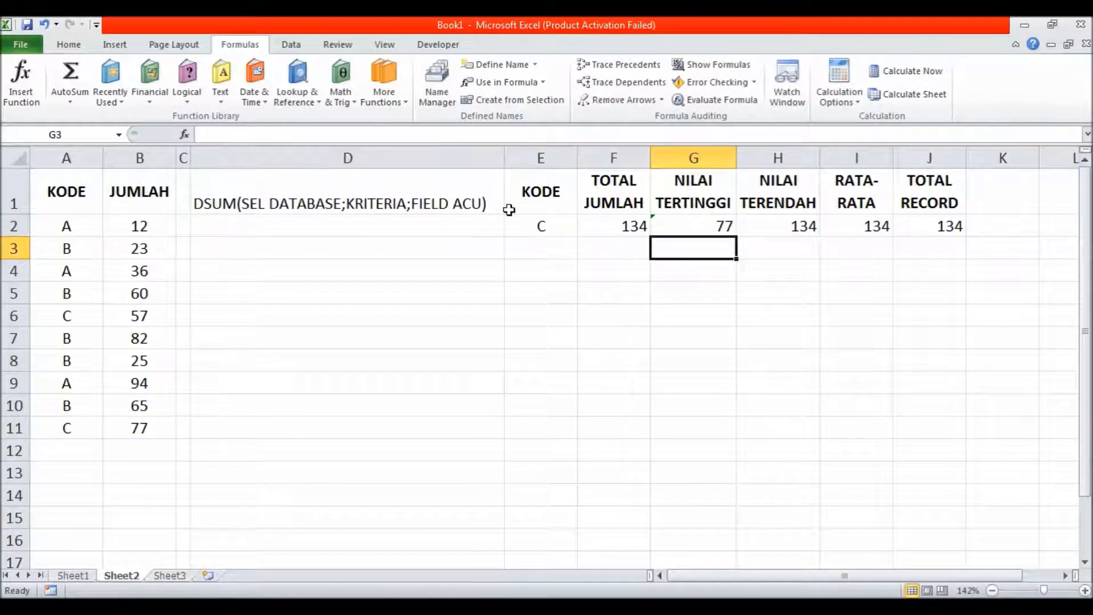
- Change the function in cell H2 under NILAI TERENDAH from DSUM to DMIN, keeping its arguments
{"action": "left_click", "coordinate": [805, 223]}
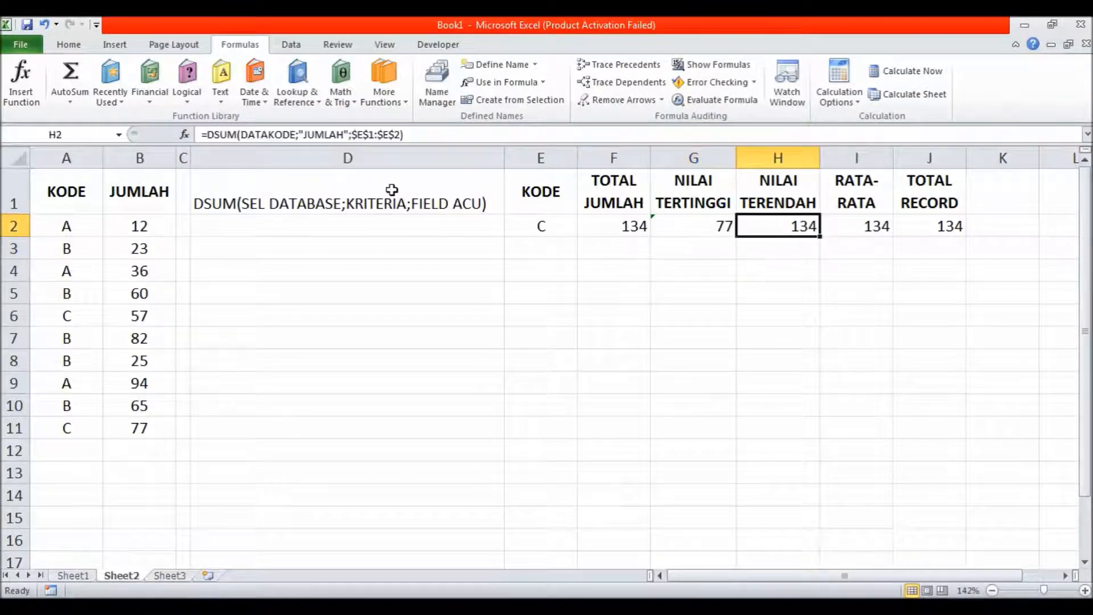
{"action": "left_click", "coordinate": [237, 134]}
{"action": "key", "text": "BackSpace"}
{"action": "key", "text": "BackSpace"}
{"action": "key", "text": "BackSpace"}
{"action": "type", "text": "MIN"}
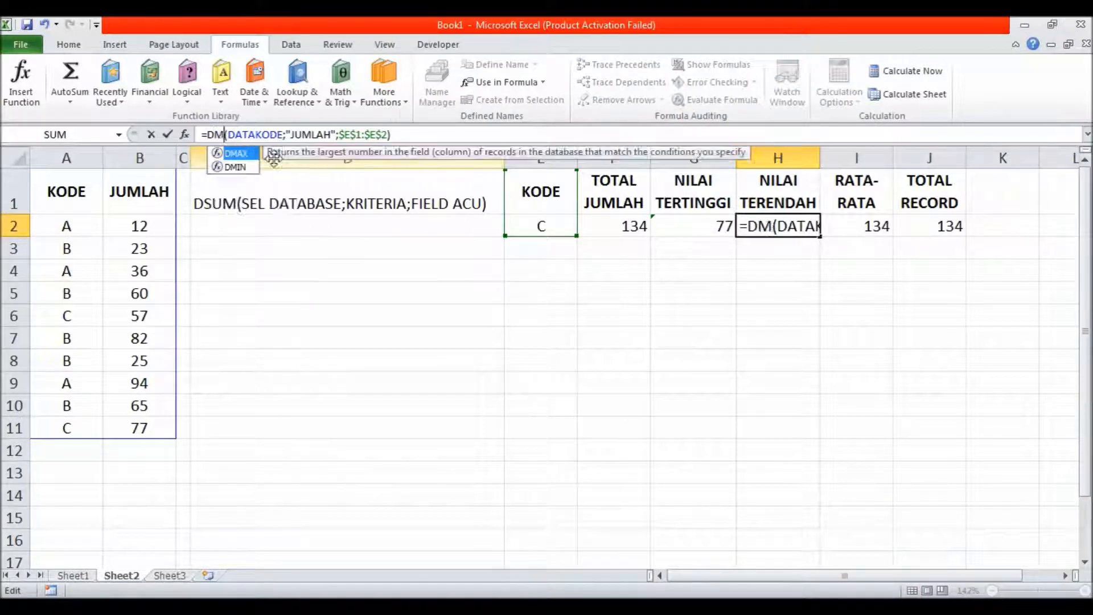
{"action": "key", "text": "Return"}
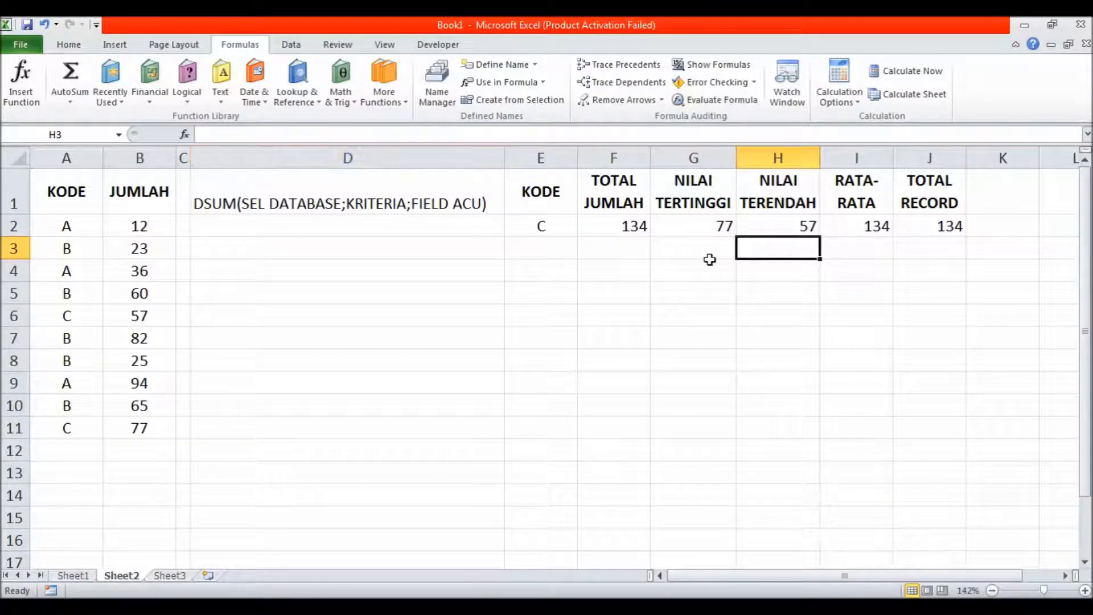
- Replace DSUM with DAVERAGE in the formula in cell I2 under RATA-RATA
{"action": "left_click", "coordinate": [855, 227]}
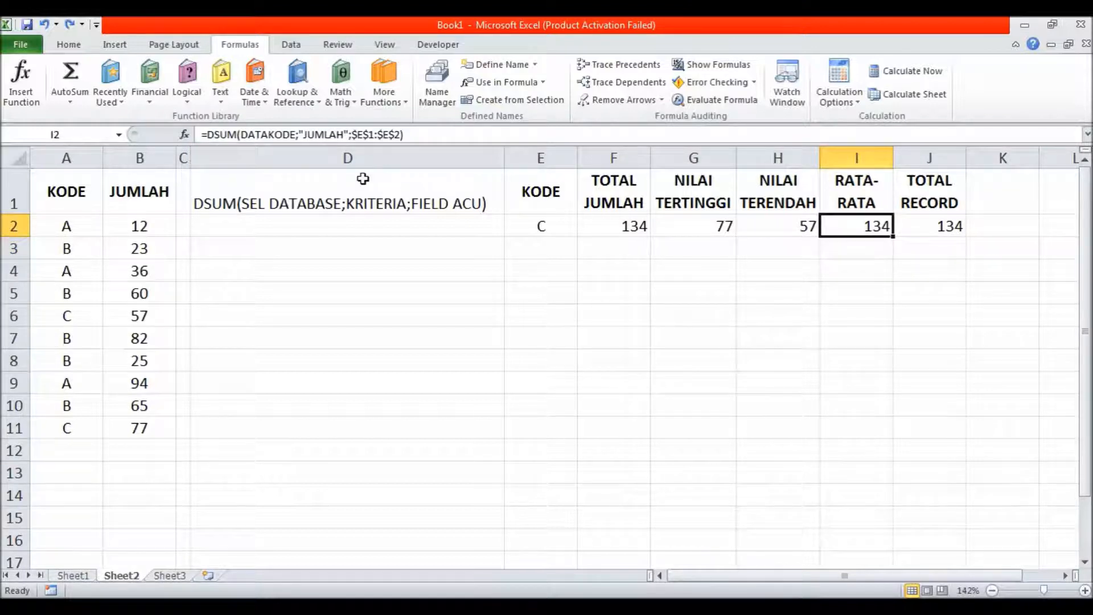
{"action": "left_click", "coordinate": [217, 136]}
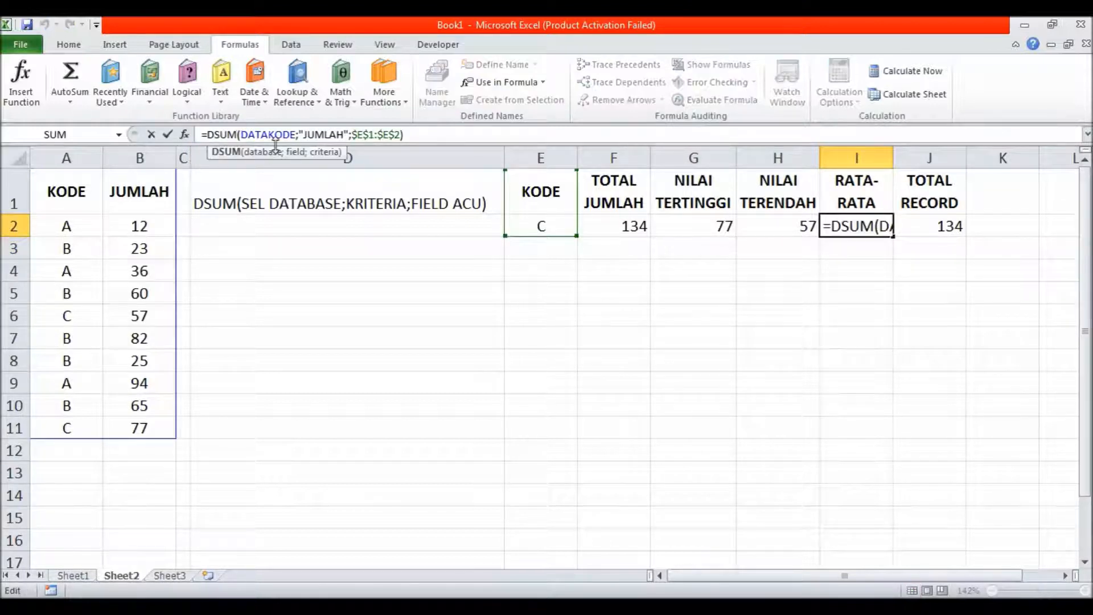
{"action": "key", "text": "BackSpace"}
{"action": "key", "text": "BackSpace"}
{"action": "key", "text": "BackSpace"}
{"action": "type", "text": "A"}
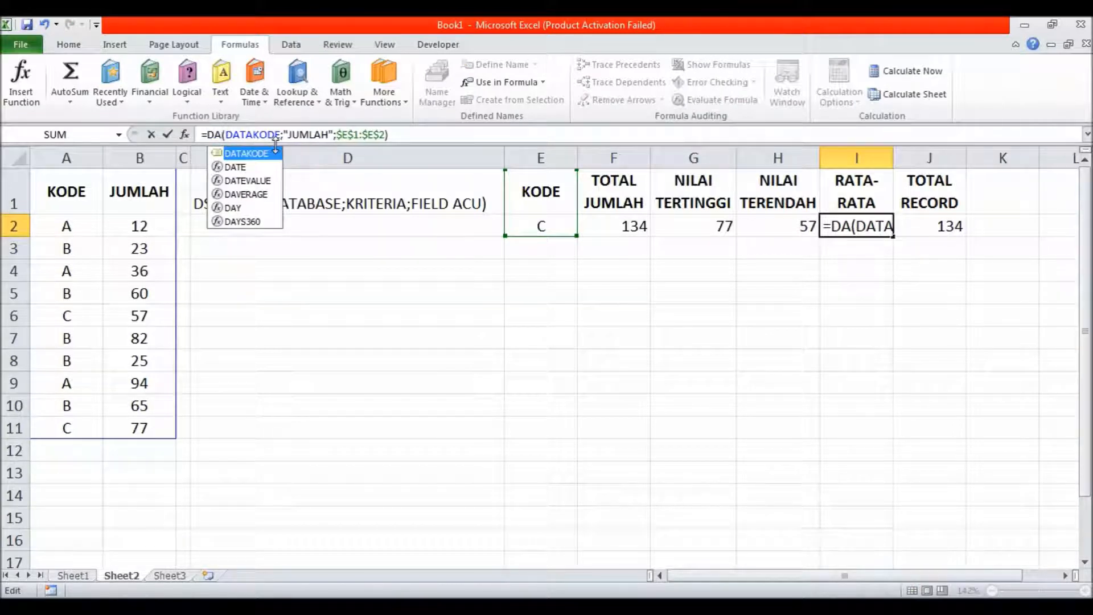
{"action": "type", "text": "V"}
{"action": "key", "text": "Tab"}
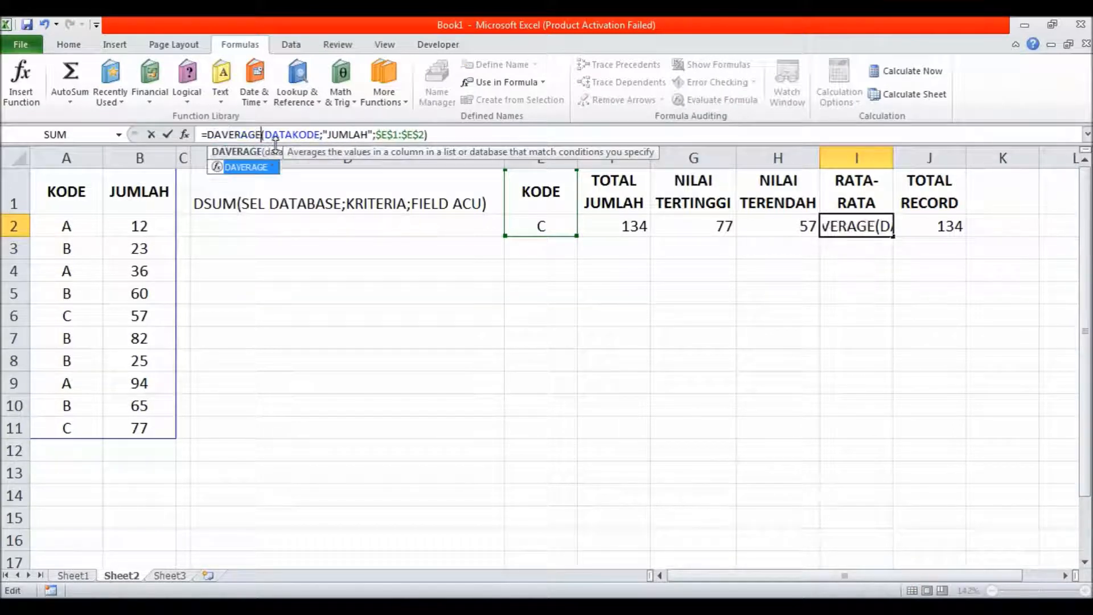
{"action": "key", "text": "Return"}
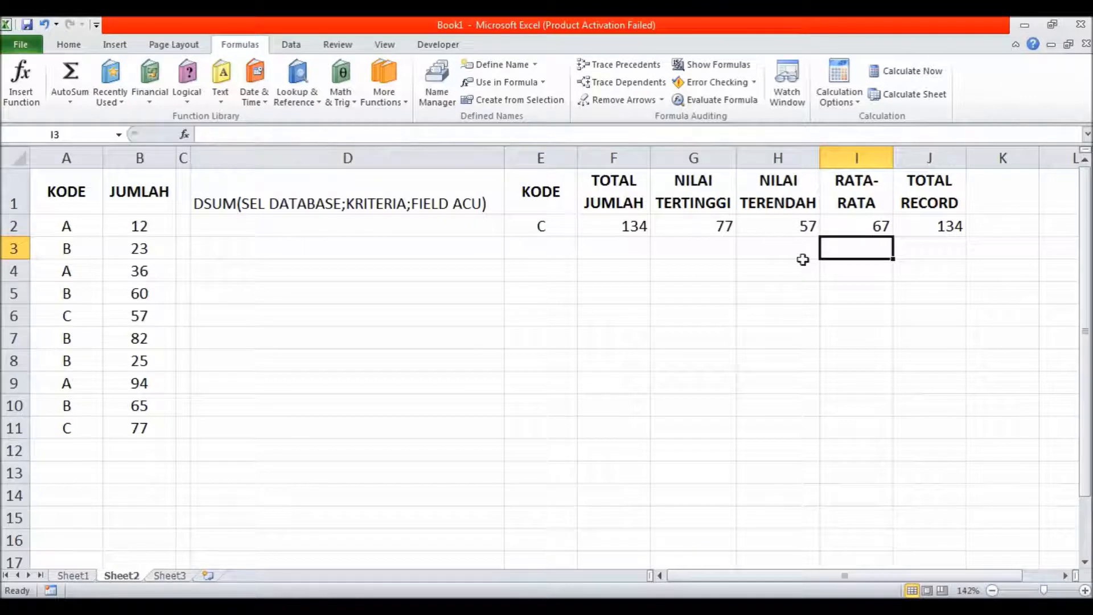
- Replace DSUM with DCOUNT in the formula in cell J2 under TOTAL RECORD
{"action": "left_click", "coordinate": [956, 226]}
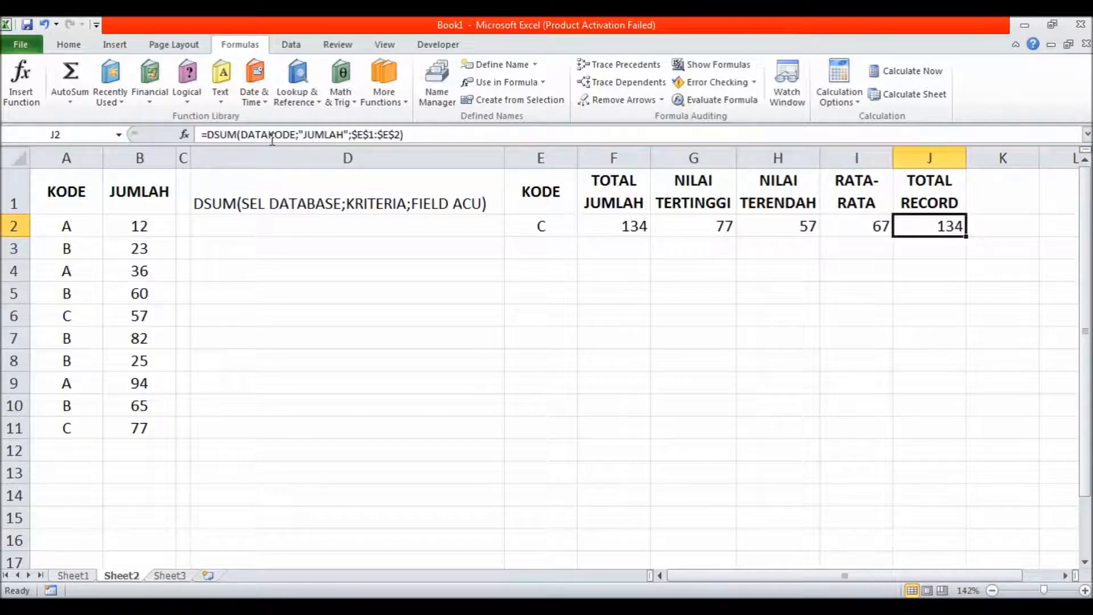
{"action": "left_click", "coordinate": [247, 136]}
{"action": "key", "text": "BackSpace"}
{"action": "key", "text": "BackSpace"}
{"action": "key", "text": "BackSpace"}
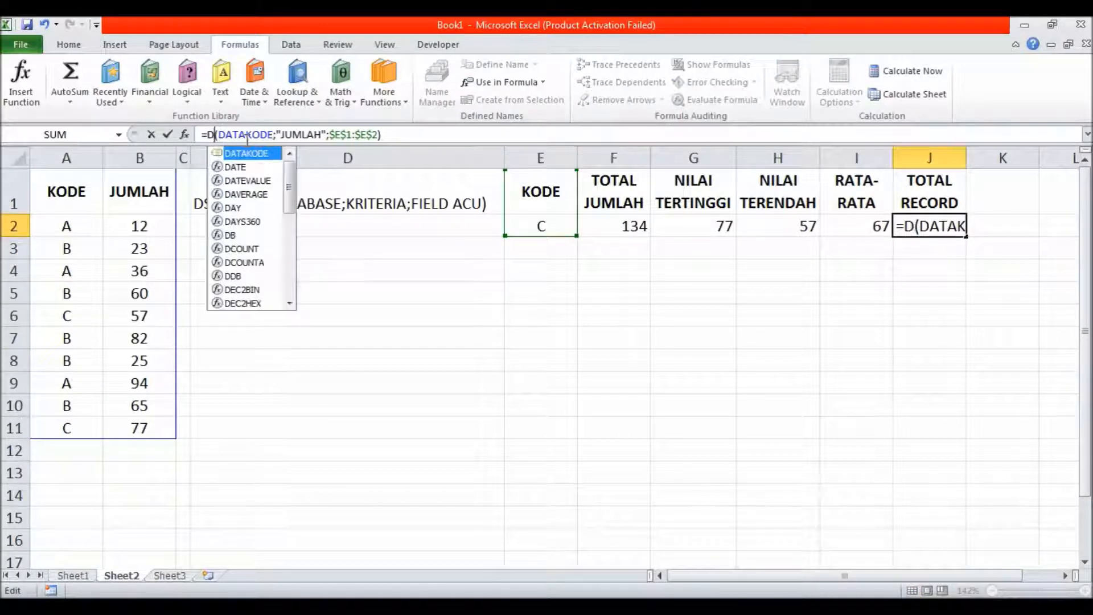
{"action": "type", "text": "COUNT"}
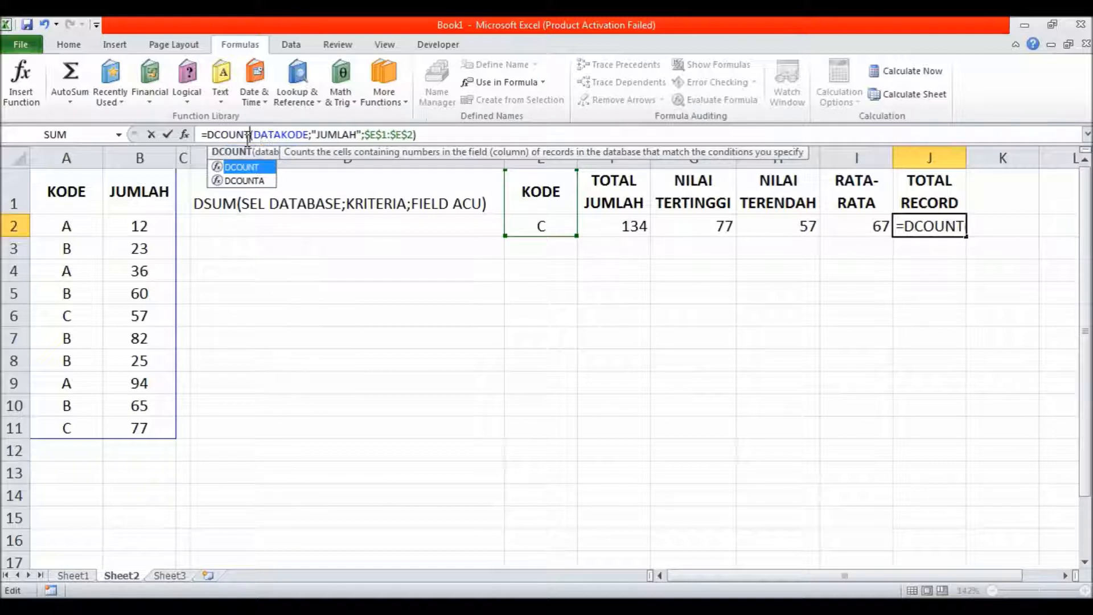
{"action": "key", "text": "Return"}
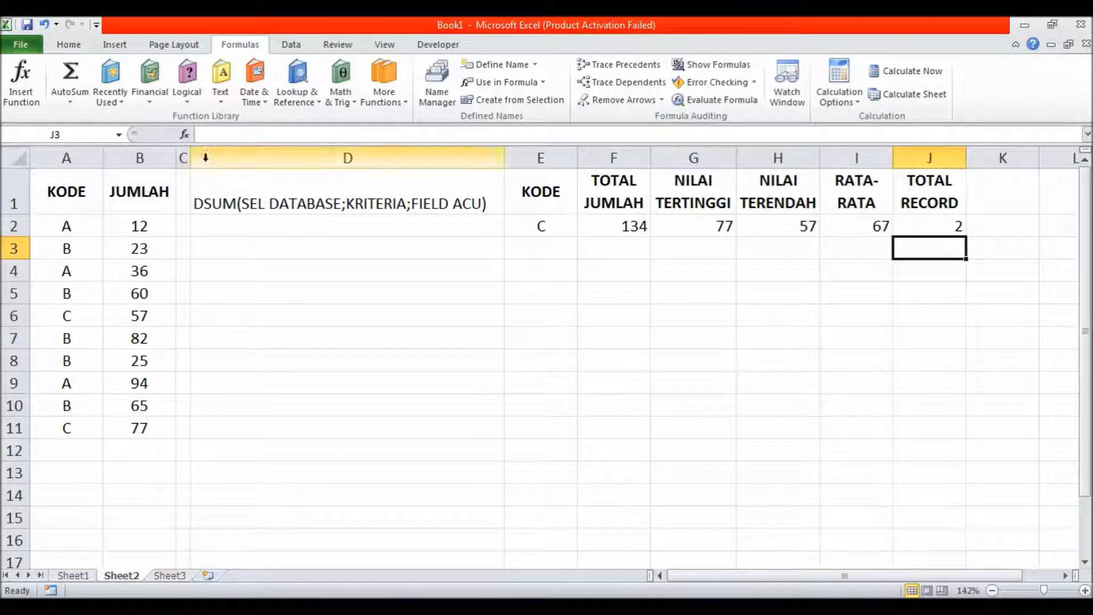
- Test all five database formulas by setting the code in E2 first to B and finally to A
{"action": "left_click", "coordinate": [551, 224]}
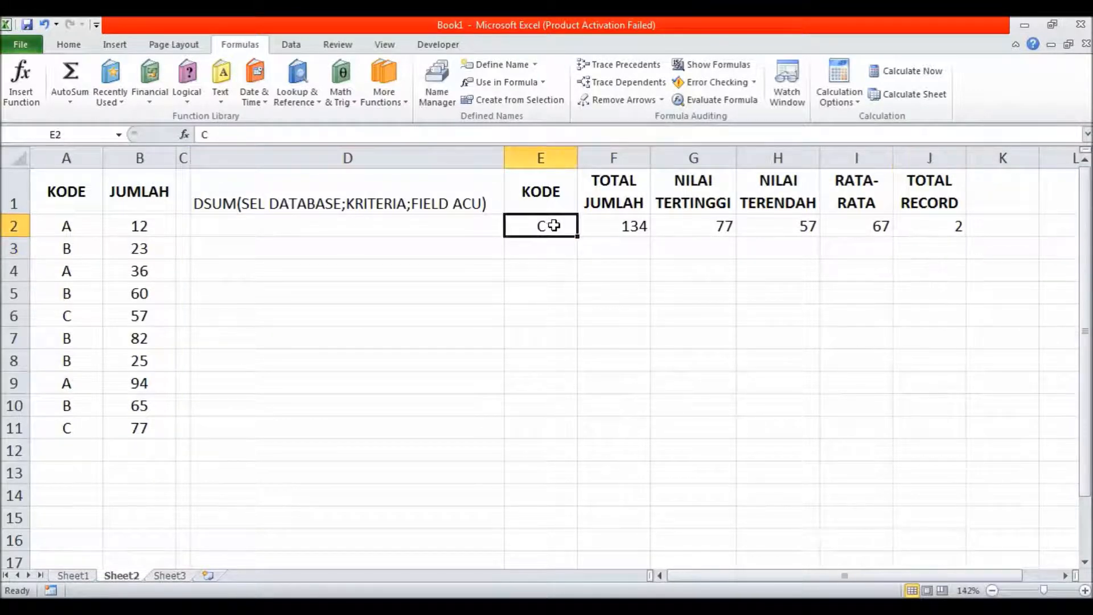
{"action": "type", "text": "B"}
{"action": "key", "text": "Return"}
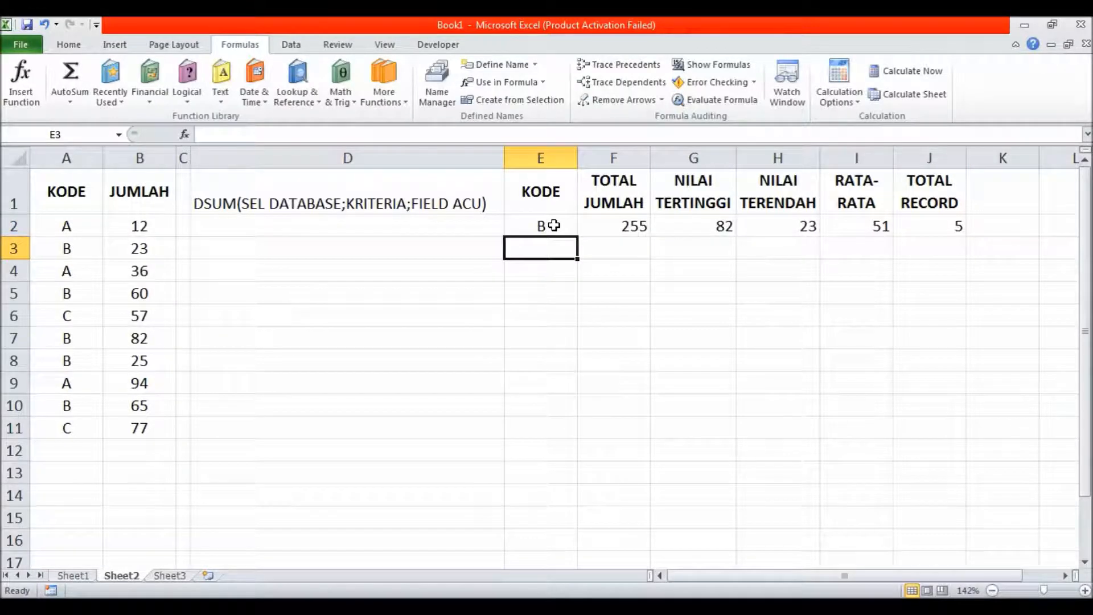
{"action": "left_click", "coordinate": [554, 225]}
{"action": "type", "text": "A"}
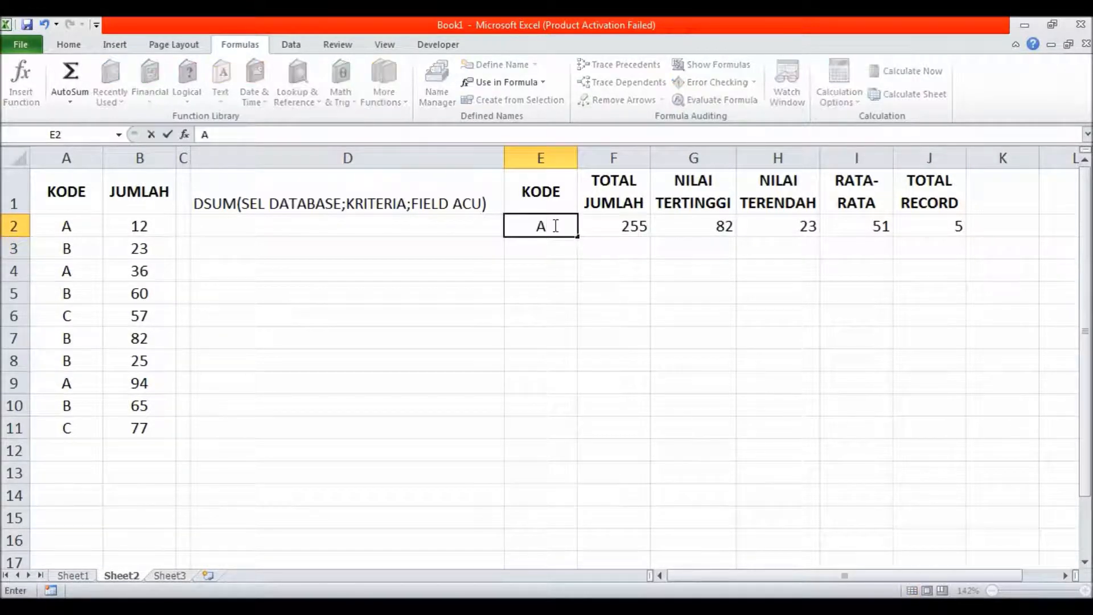
{"action": "key", "text": "Return"}
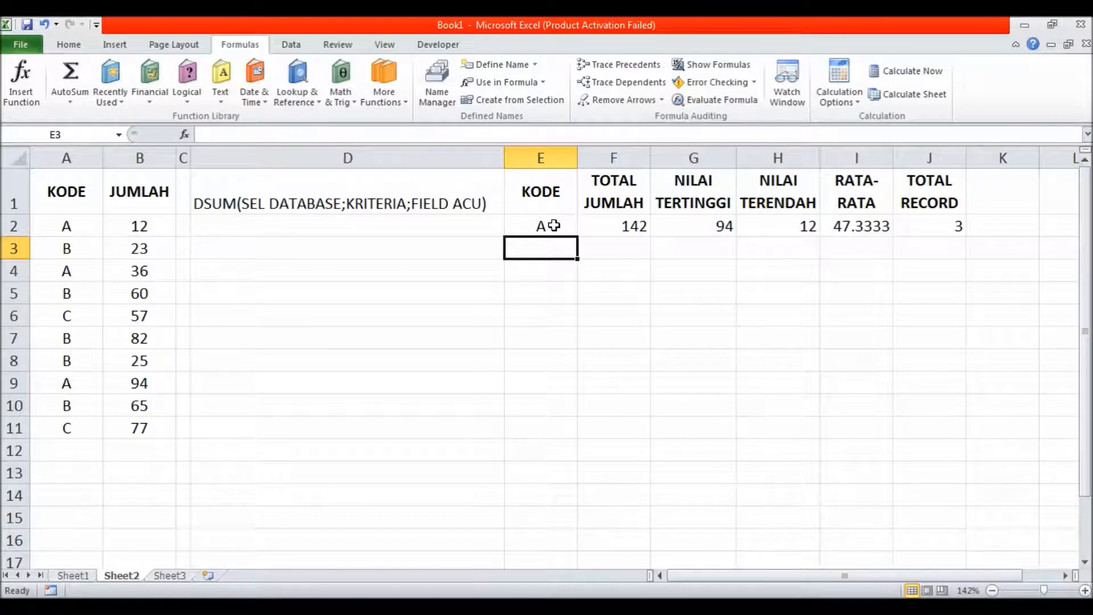
{"action": "left_click", "coordinate": [556, 227]}
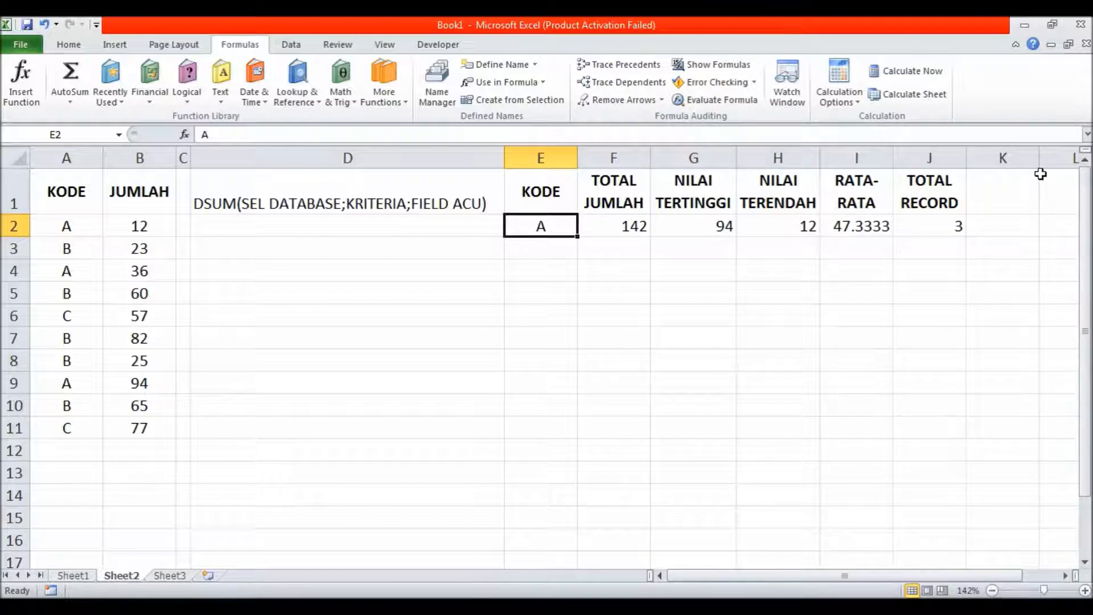
- Narrow column K and list the codes A, B and C in cells L2 to L4
{"action": "left_click_drag", "start_coordinate": [1040, 163], "coordinate": [999, 162]}
{"action": "left_click", "coordinate": [1036, 223]}
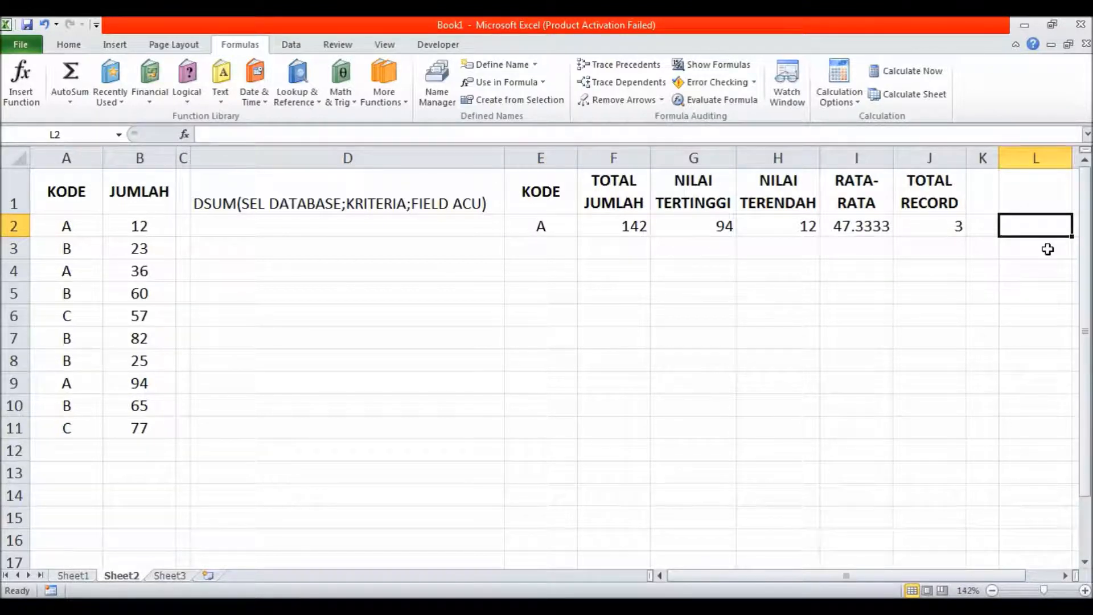
{"action": "type", "text": "A"}
{"action": "key", "text": "Return"}
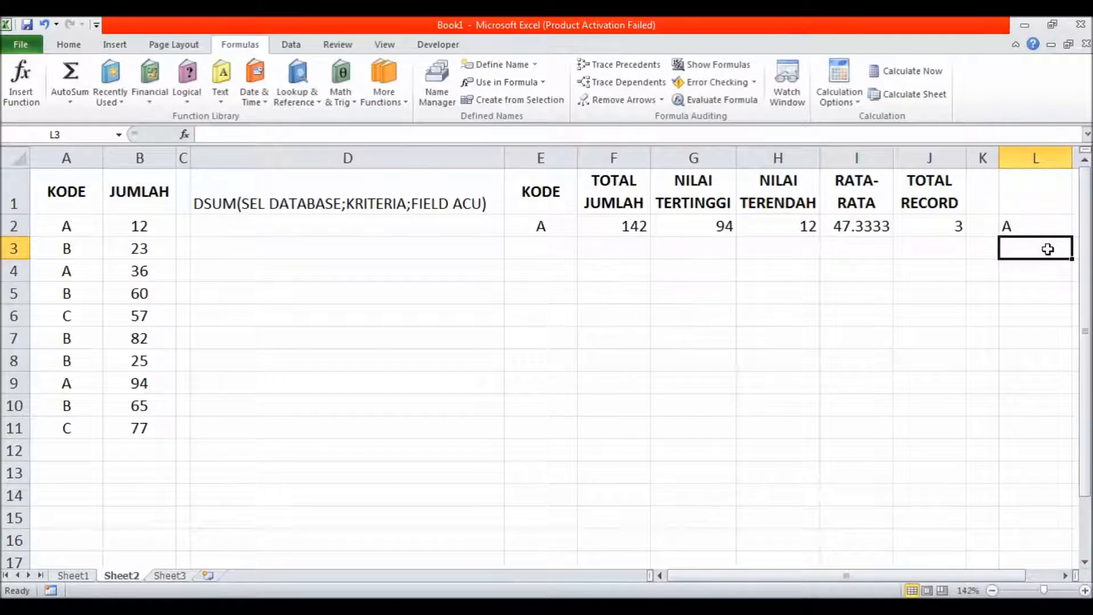
{"action": "type", "text": "B"}
{"action": "key", "text": "Return"}
{"action": "type", "text": "C"}
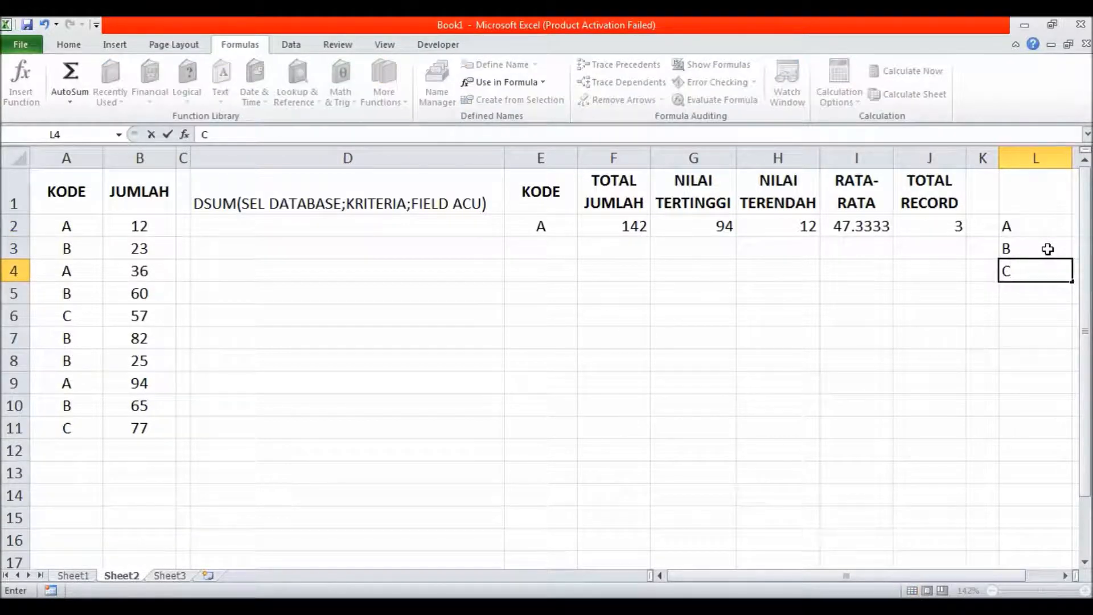
{"action": "key", "text": "Up"}
{"action": "key", "text": "Up"}
- Apply data validation to cell E2 that allows a List with the source =$L$2:$L$4 and an in-cell dropdown
{"action": "left_click", "coordinate": [538, 227]}
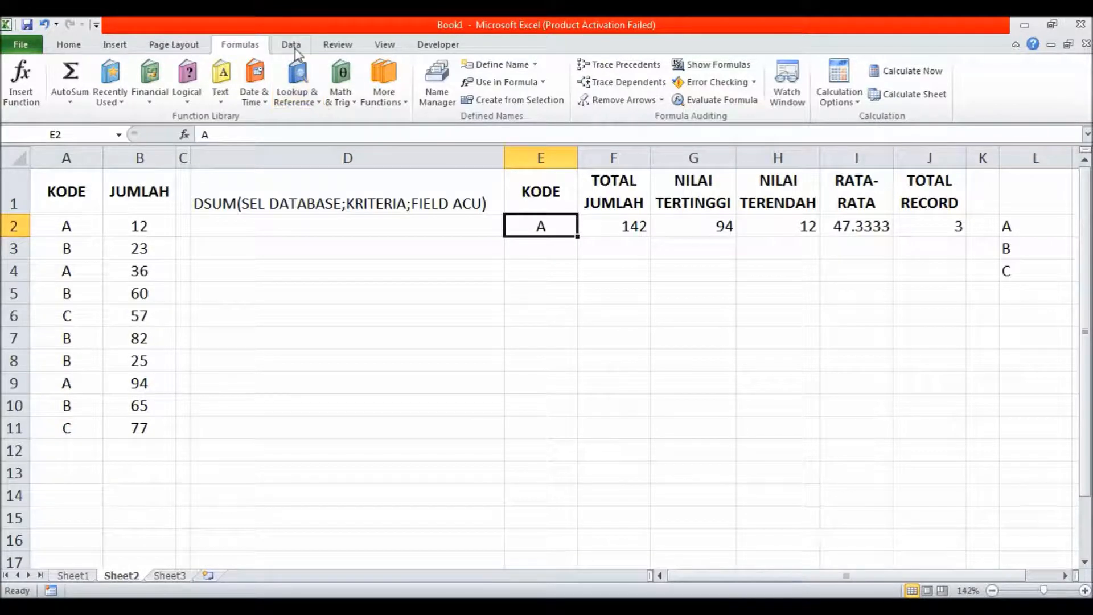
{"action": "left_click", "coordinate": [670, 322]}
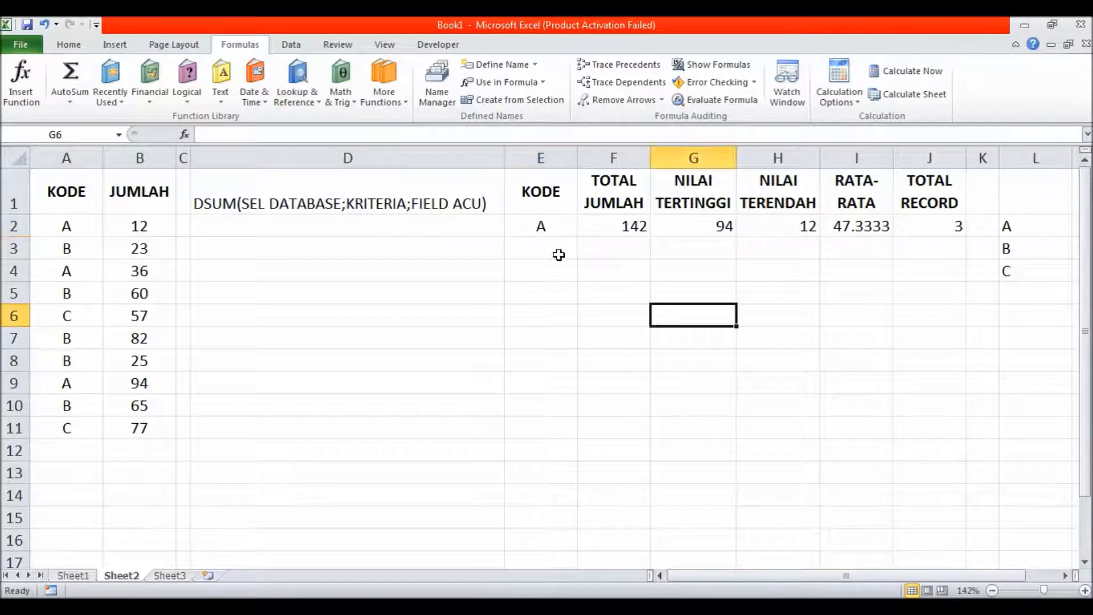
{"action": "left_click", "coordinate": [550, 226]}
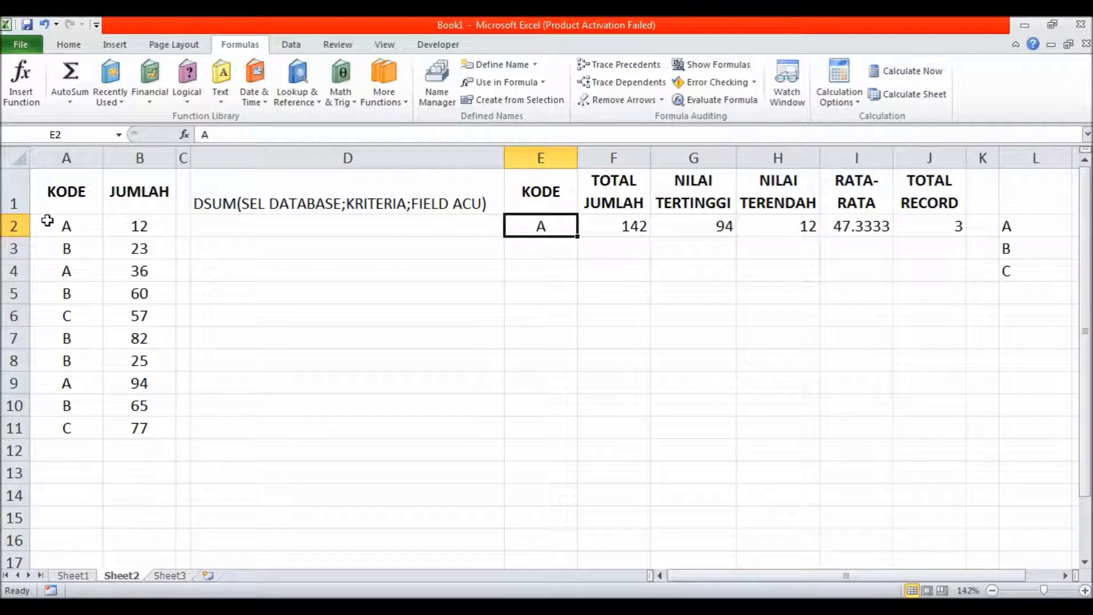
{"action": "left_click", "coordinate": [293, 49]}
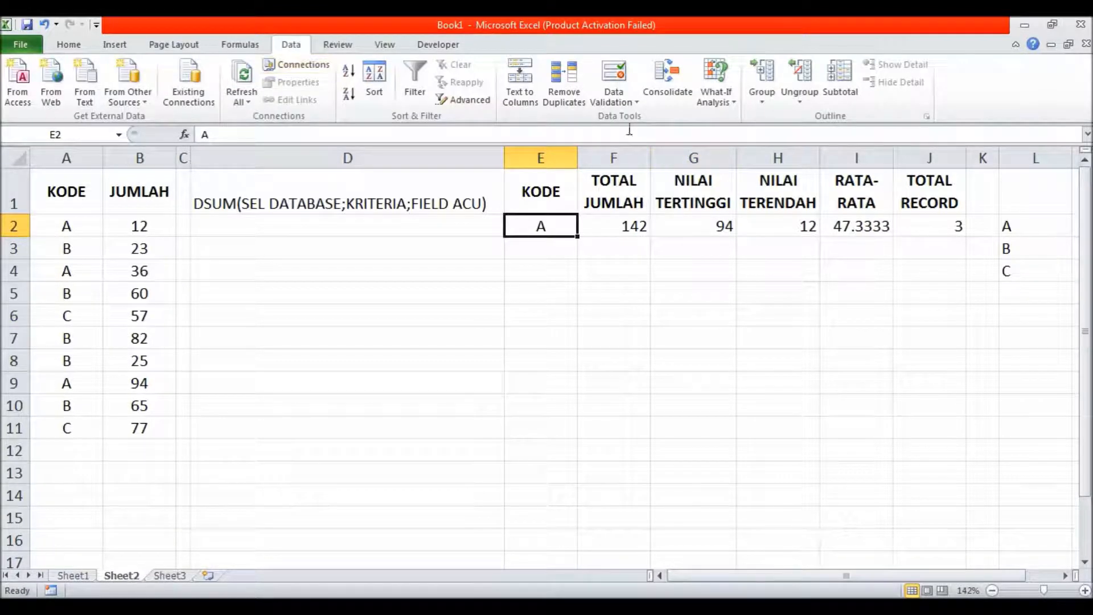
{"action": "left_click", "coordinate": [637, 103]}
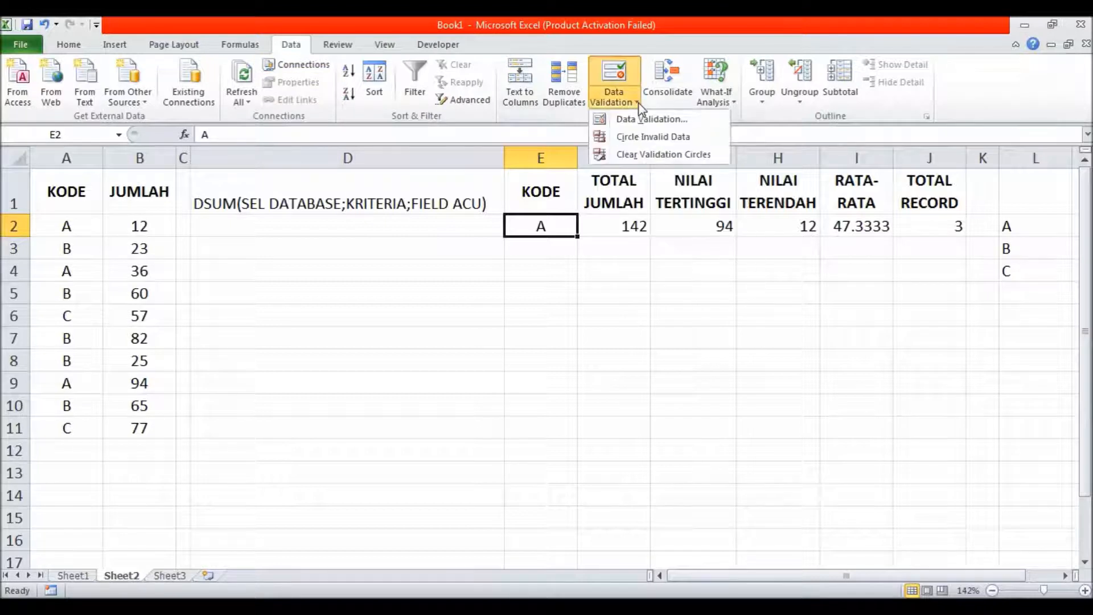
{"action": "left_click", "coordinate": [647, 121]}
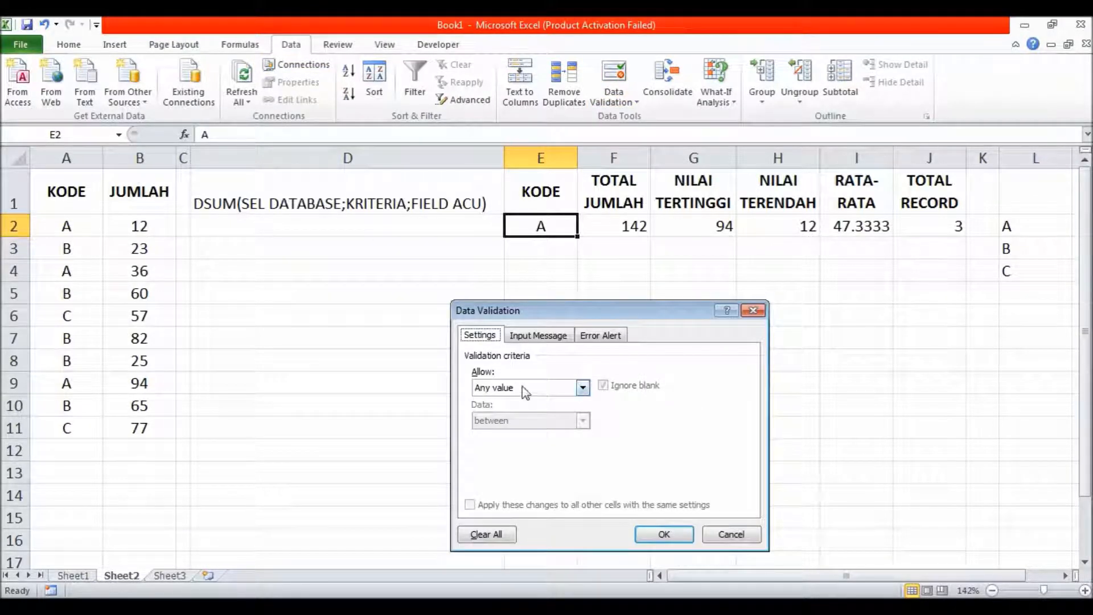
{"action": "left_click", "coordinate": [582, 387]}
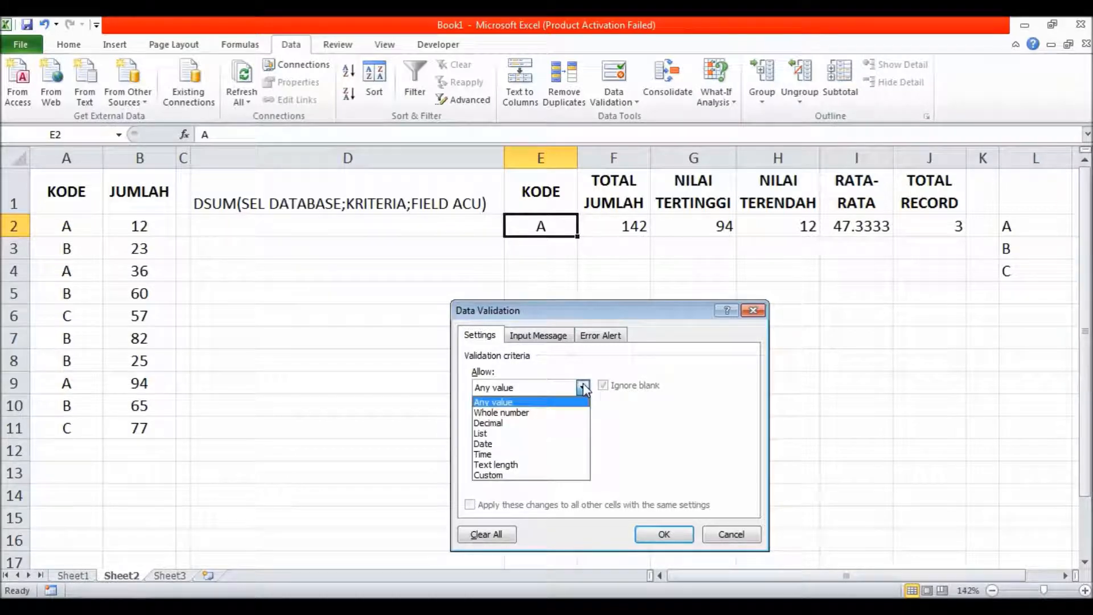
{"action": "left_click", "coordinate": [513, 433]}
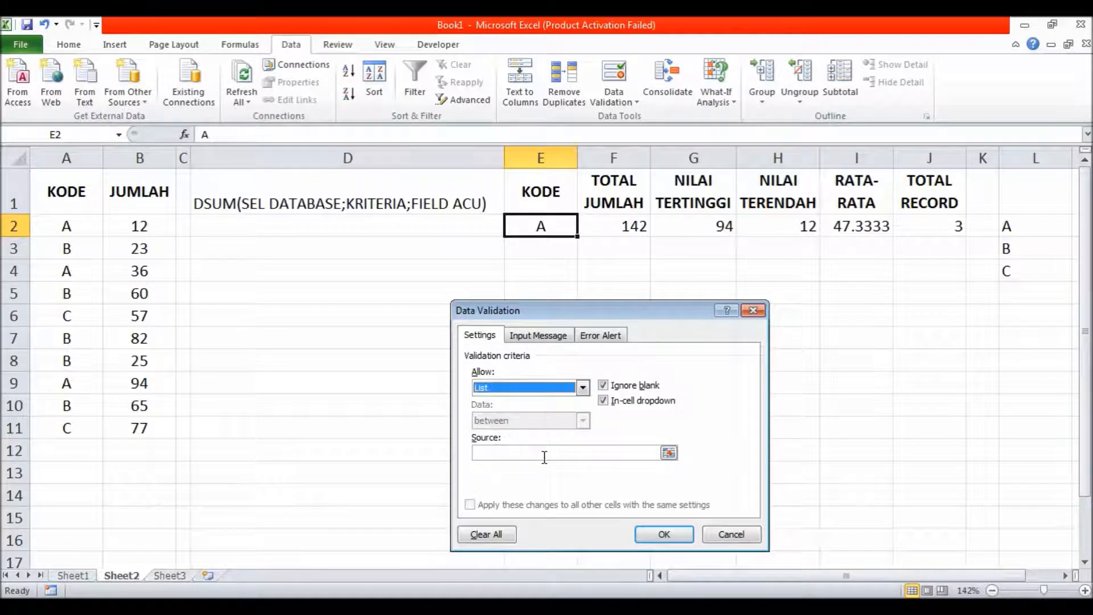
{"action": "left_click", "coordinate": [669, 454]}
{"action": "left_click_drag", "start_coordinate": [1021, 226], "coordinate": [1022, 262]}
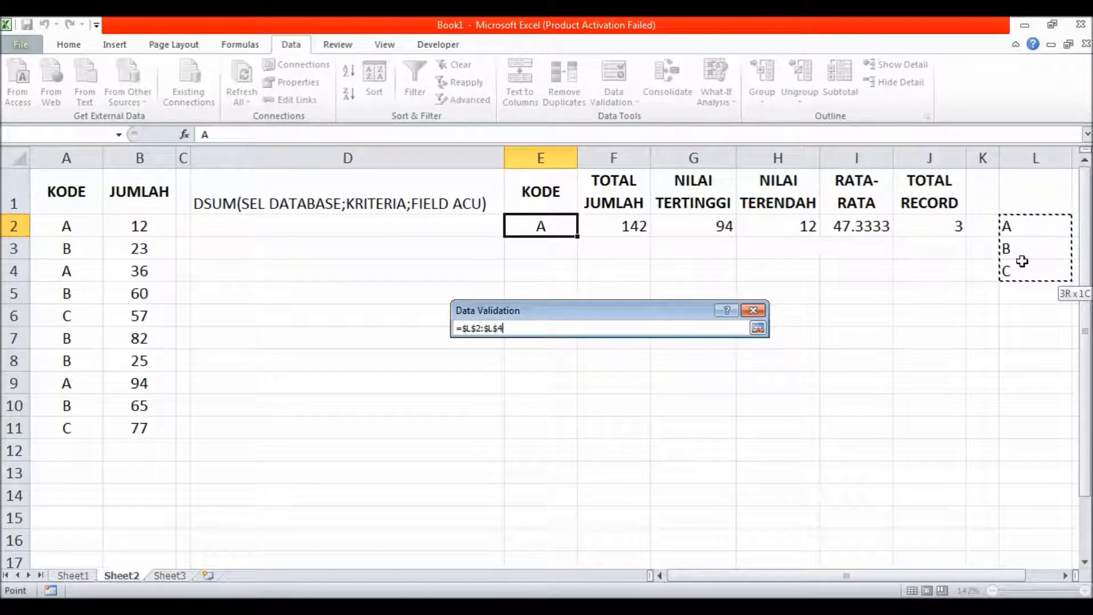
{"action": "left_click", "coordinate": [758, 328]}
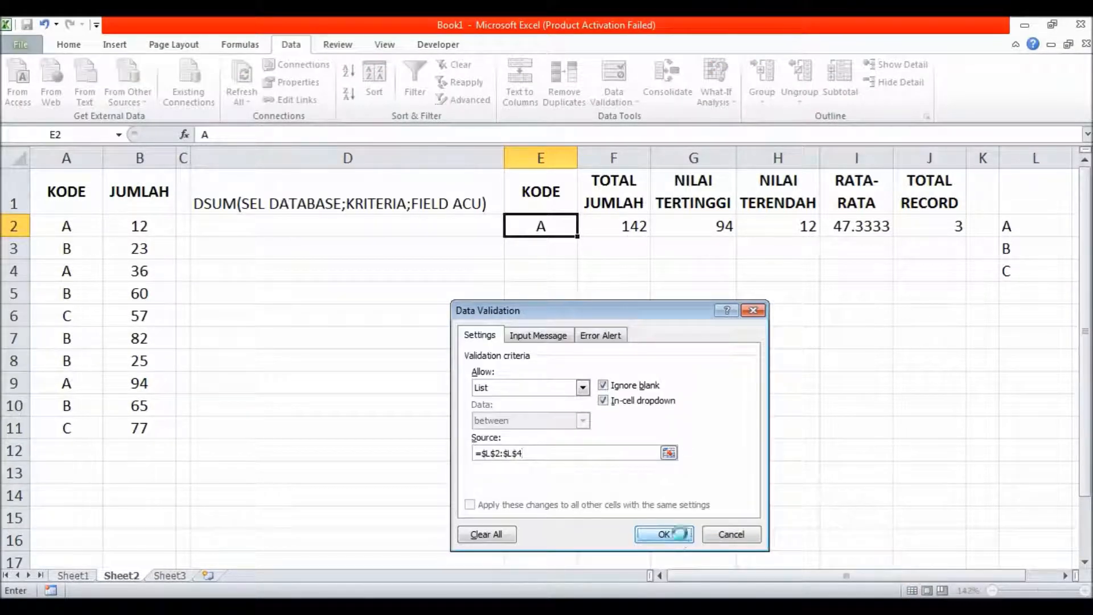
{"action": "left_click", "coordinate": [664, 534]}
- Test the dropdown in cell E2 by choosing the codes B, C, A and finally C
{"action": "left_click", "coordinate": [585, 229]}
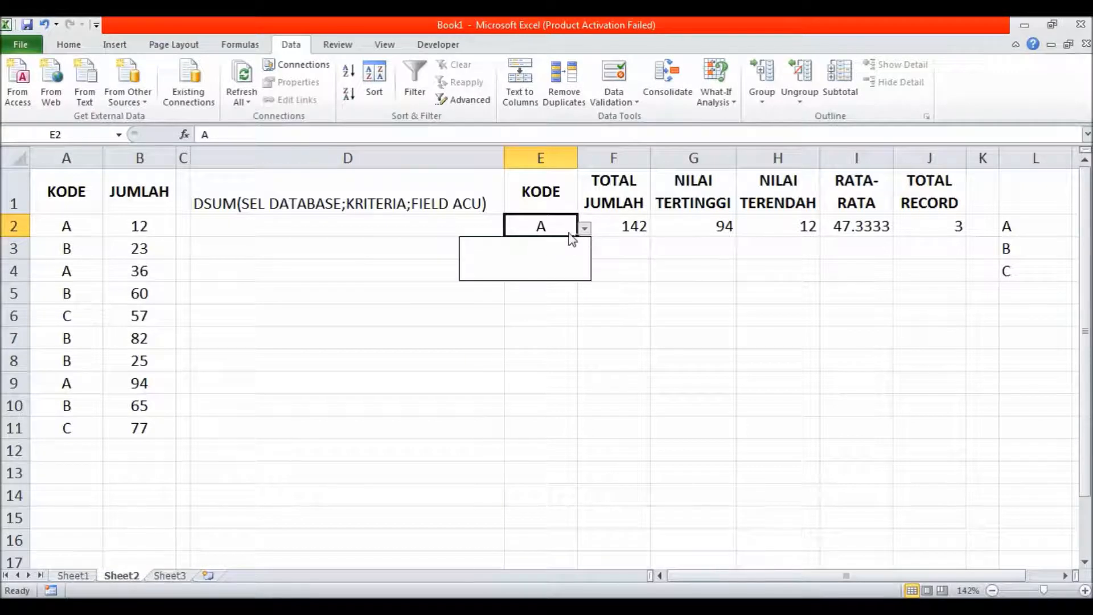
{"action": "left_click", "coordinate": [490, 260]}
{"action": "left_click", "coordinate": [587, 231]}
{"action": "left_click", "coordinate": [508, 275]}
{"action": "left_click", "coordinate": [585, 229]}
{"action": "left_click", "coordinate": [530, 246]}
{"action": "left_click", "coordinate": [586, 229]}
{"action": "left_click", "coordinate": [498, 275]}
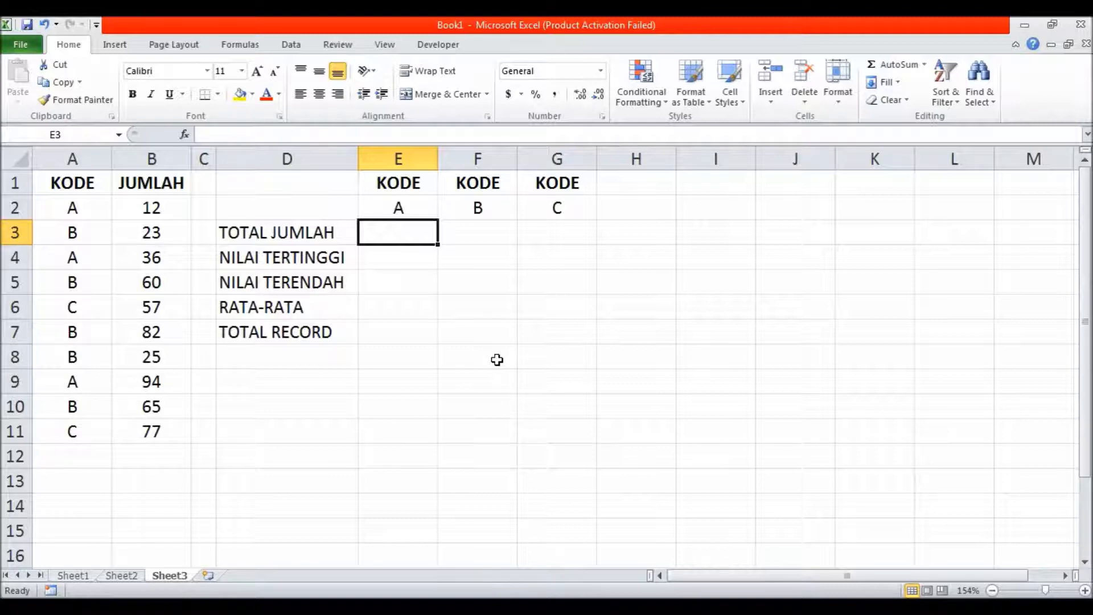
- Return to Sheet2 and choose code A and finally B from the dropdown in cell E2
{"action": "left_click", "coordinate": [120, 576]}
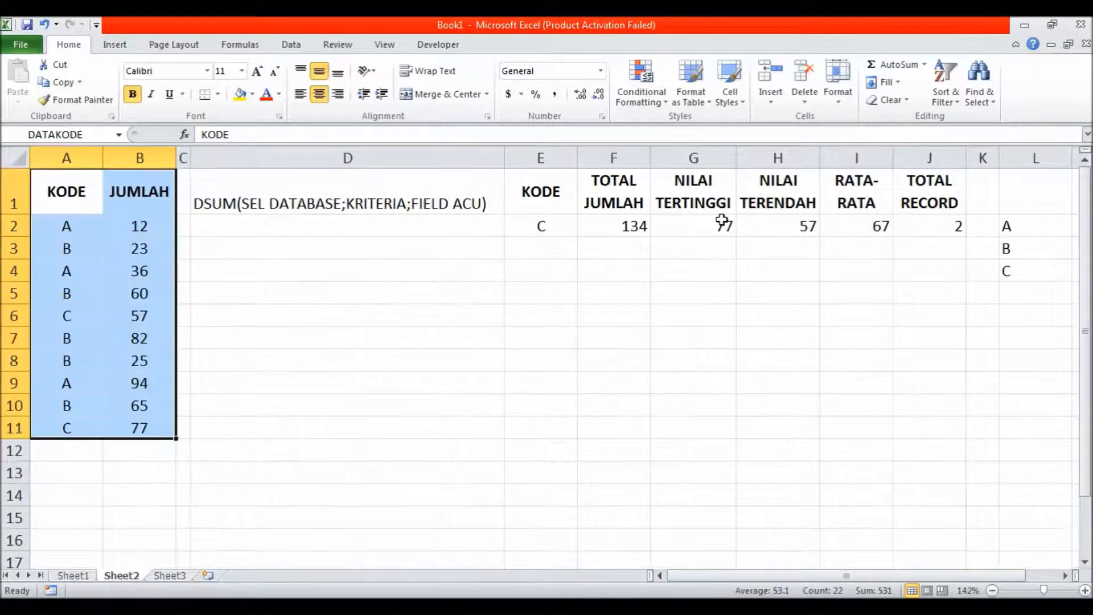
{"action": "left_click", "coordinate": [543, 228]}
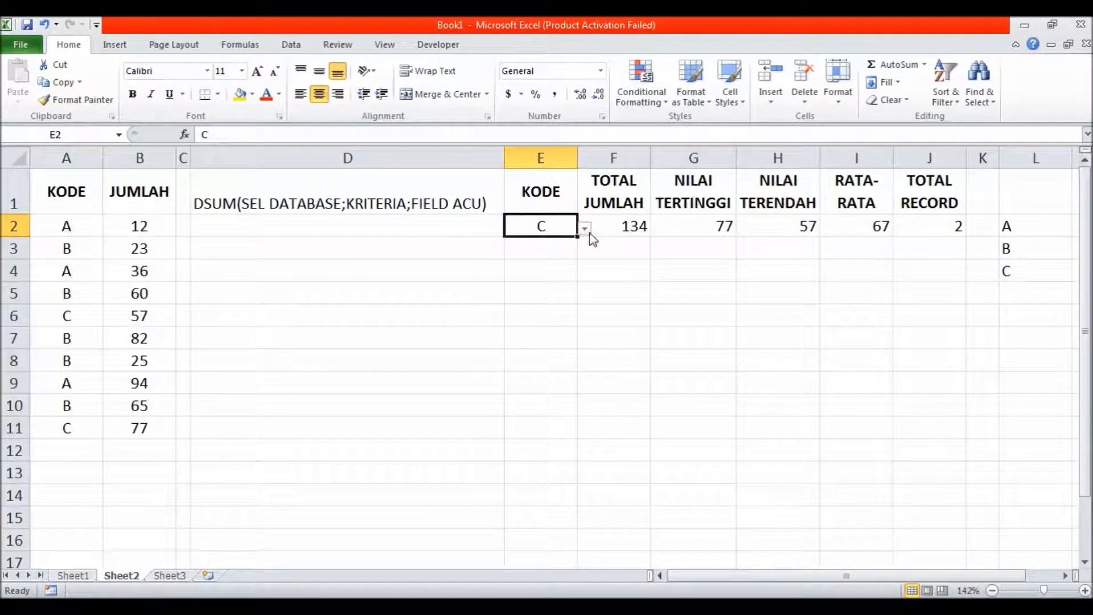
{"action": "left_click", "coordinate": [584, 230]}
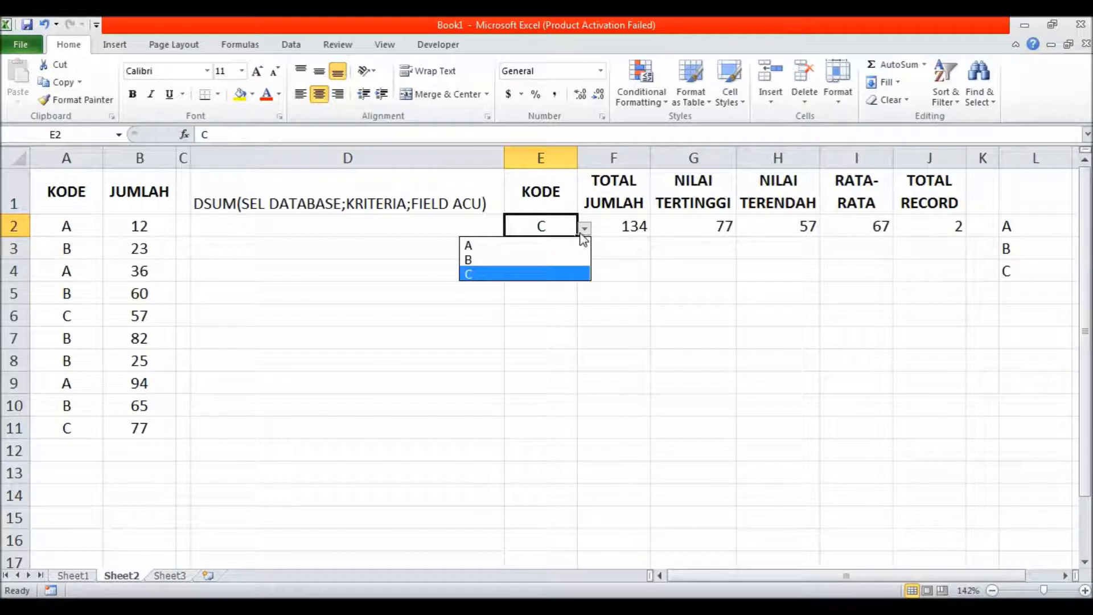
{"action": "left_click", "coordinate": [547, 246]}
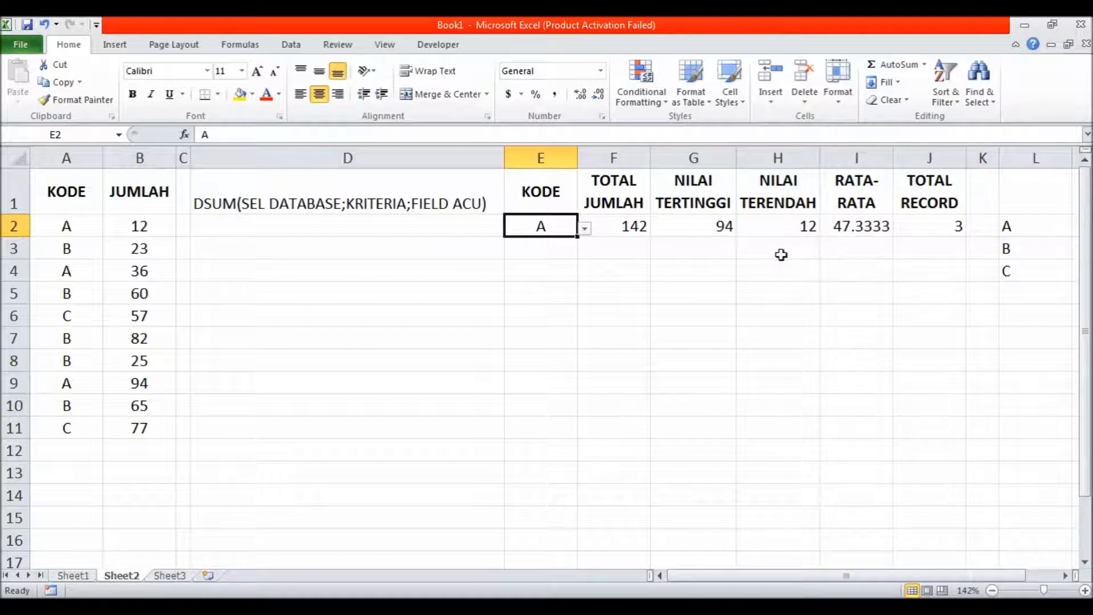
{"action": "left_click", "coordinate": [585, 229]}
{"action": "left_click", "coordinate": [560, 254]}
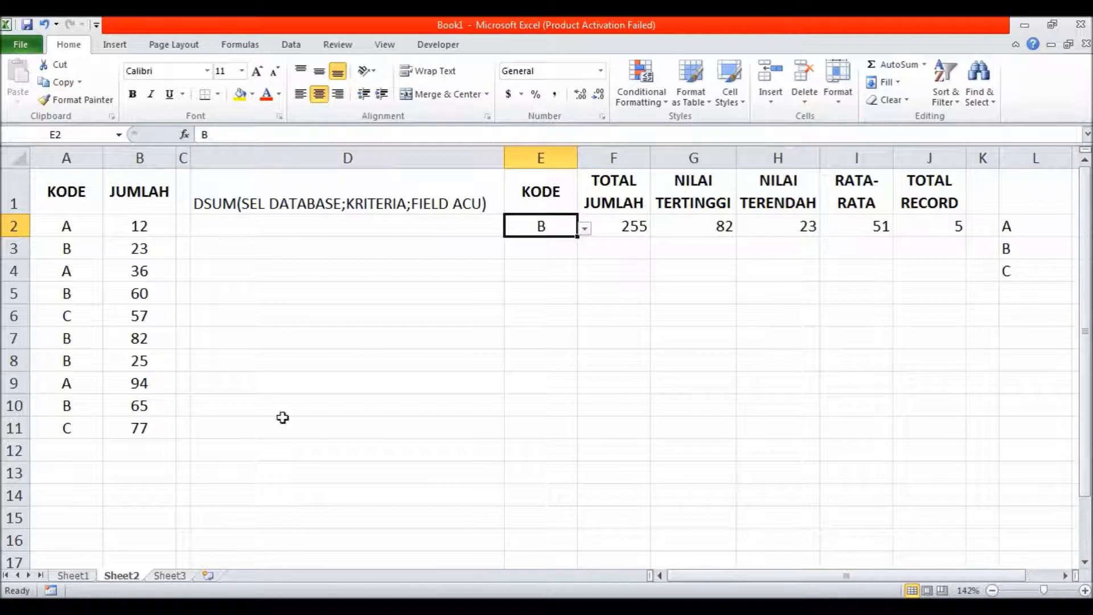
- On Sheet3, enter the formula =DSUM(DATAKODE;"JUMLAH";$E$1:$E$2) in cell E3 for TOTAL JUMLAH
{"action": "left_click", "coordinate": [170, 576]}
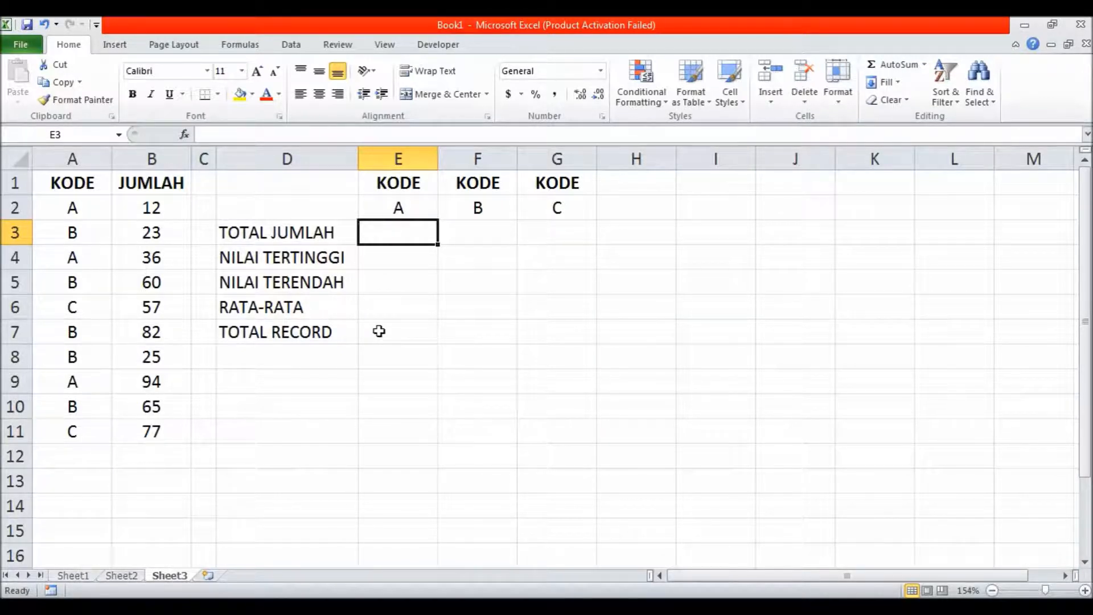
{"action": "type", "text": "=DSUM"}
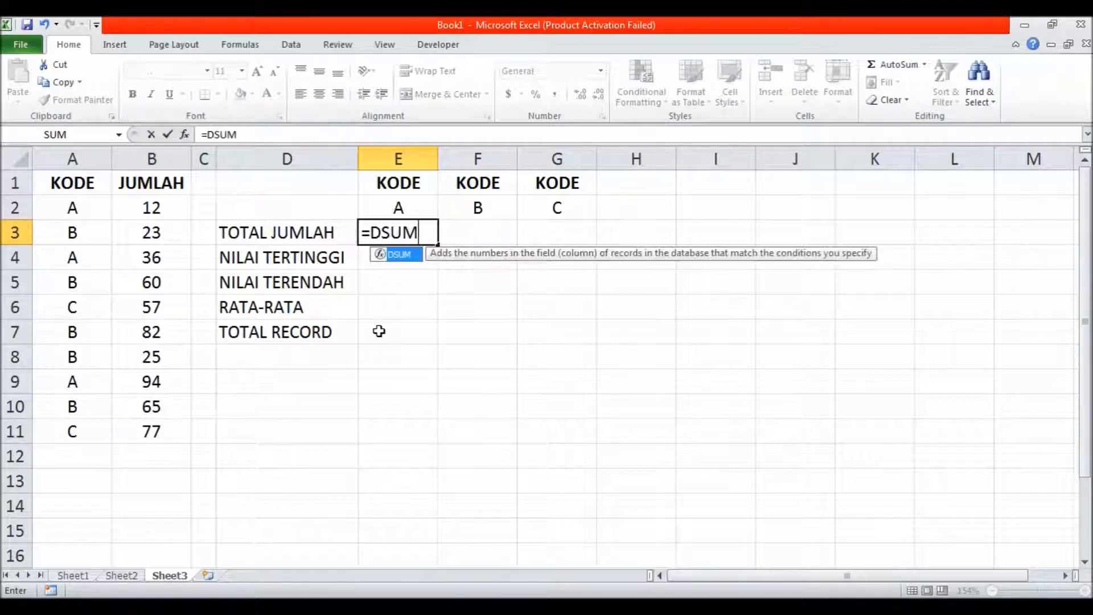
{"action": "type", "text": "("}
{"action": "left_click_drag", "start_coordinate": [61, 187], "coordinate": [139, 424]}
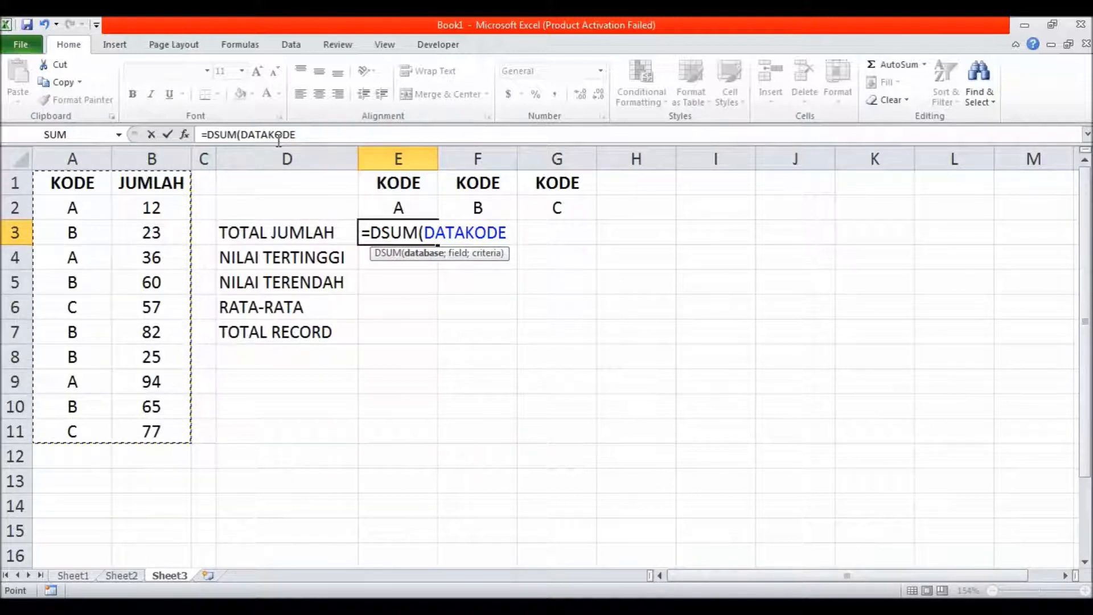
{"action": "type", "text": ";"}
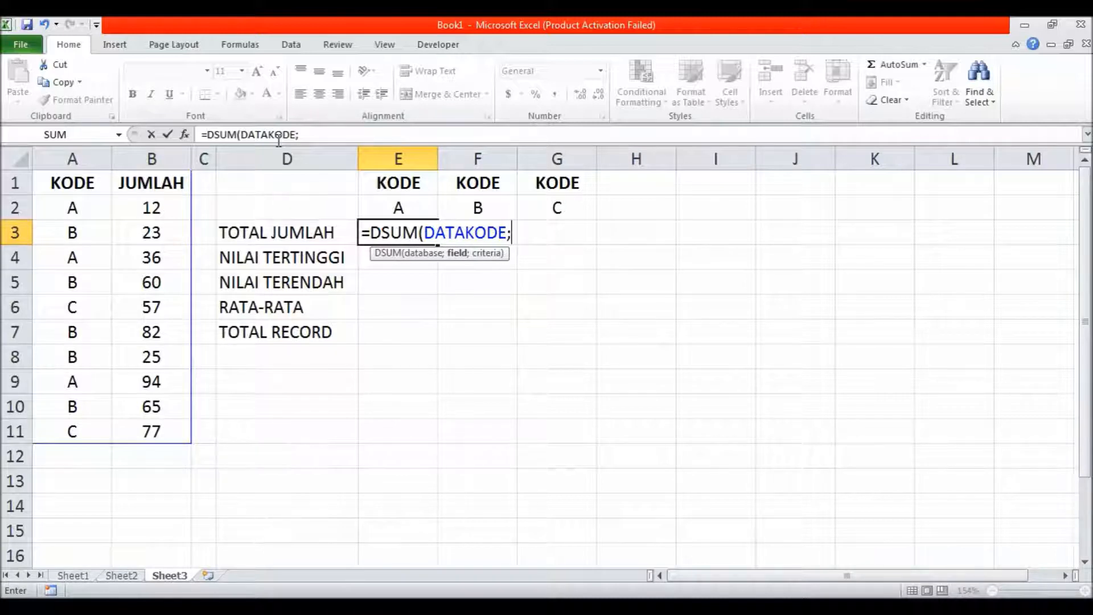
{"action": "type", "text": "\"JUMLAH"}
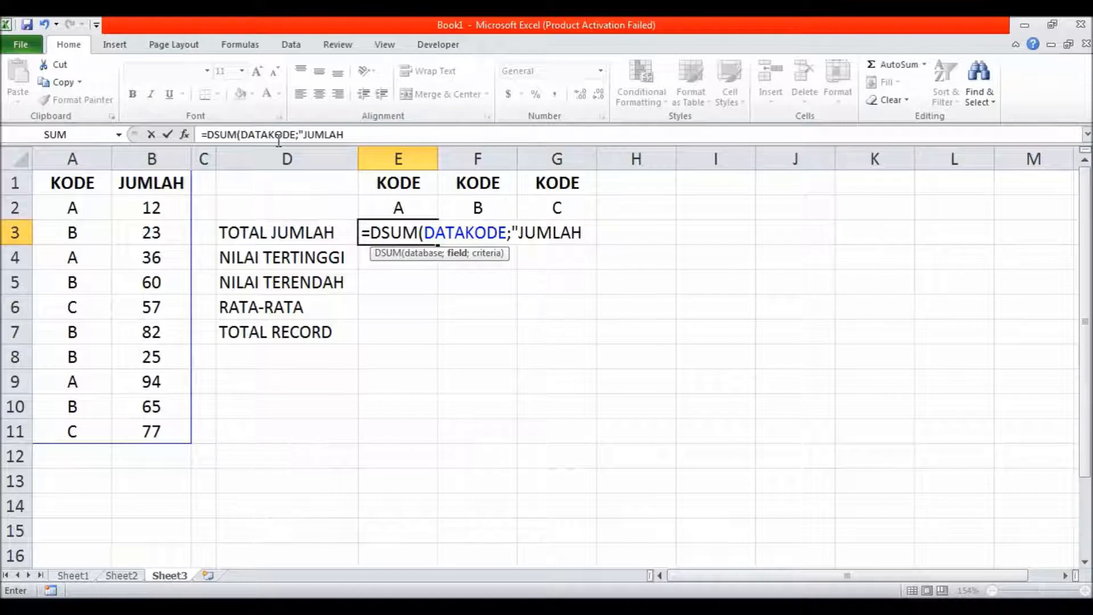
{"action": "type", "text": "\";"}
{"action": "left_click_drag", "start_coordinate": [385, 182], "coordinate": [383, 206]}
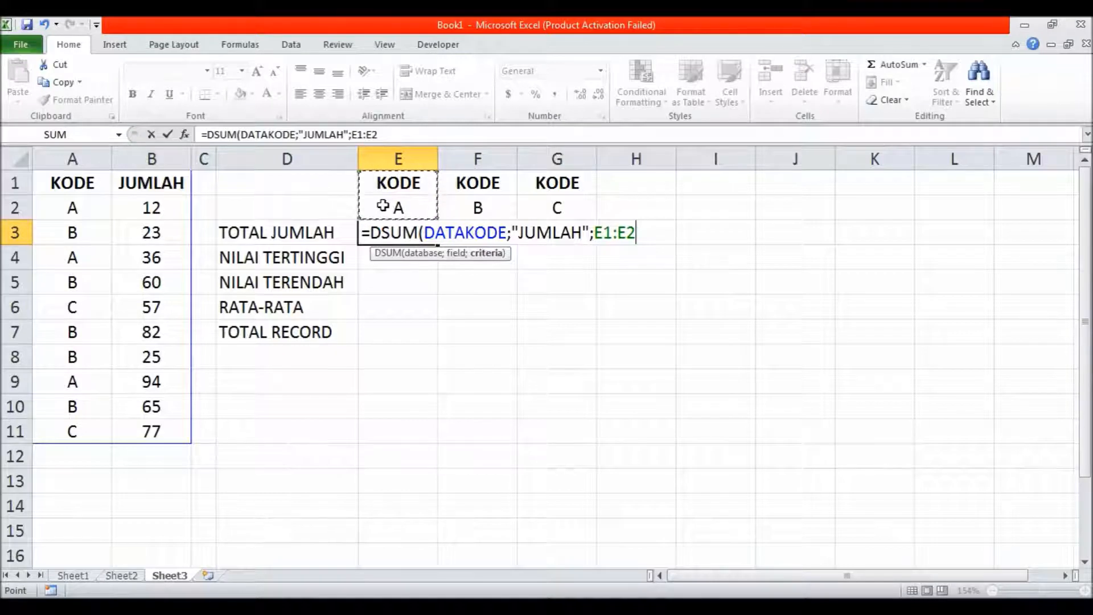
{"action": "key", "text": "F4"}
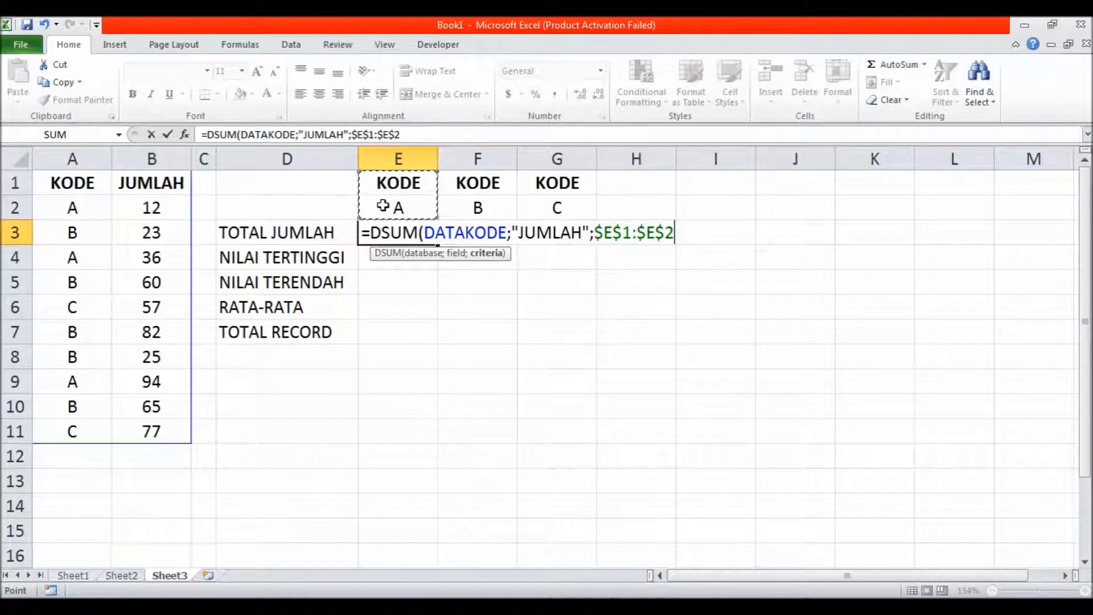
{"action": "type", "text": ")"}
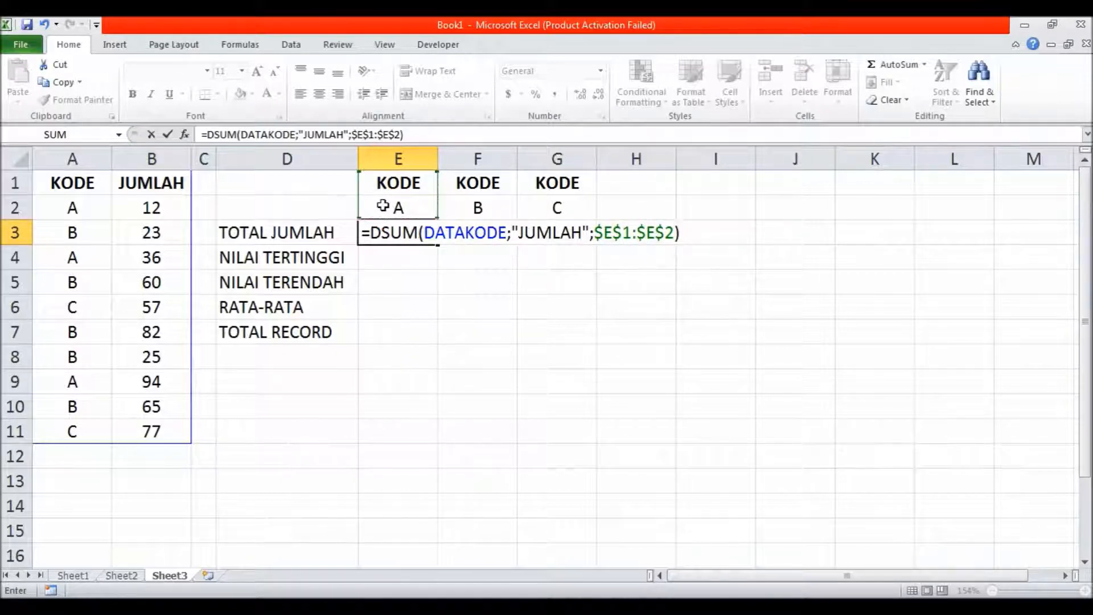
{"action": "key", "text": "Return"}
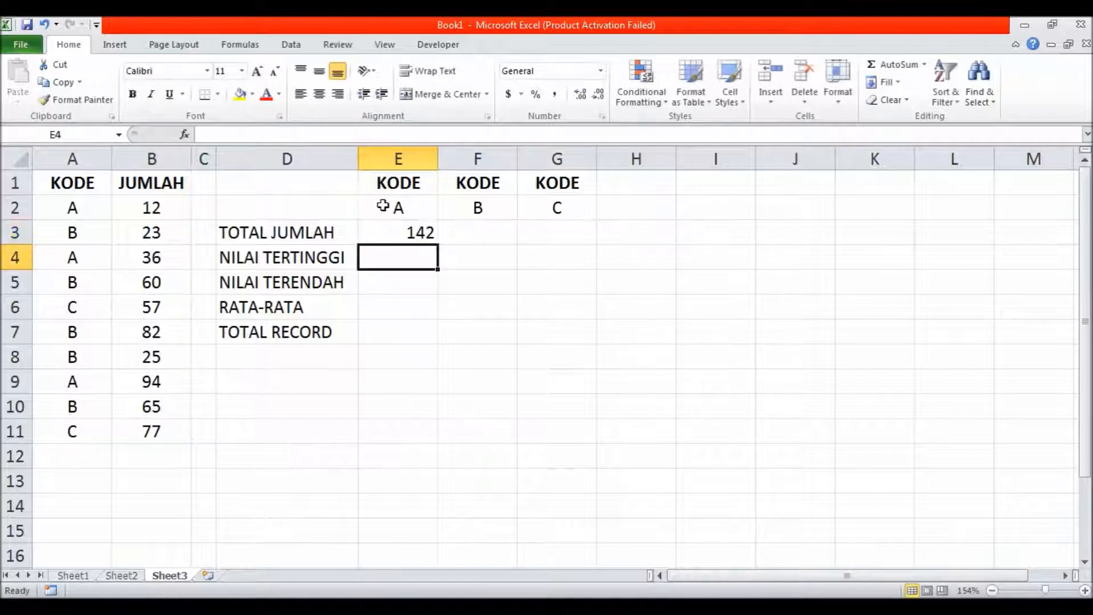
- Fill the DSUM formula from E3 down to E7 and replace DSUM with DMAX in E4 for NILAI TERTINGGI
{"action": "left_click", "coordinate": [408, 239]}
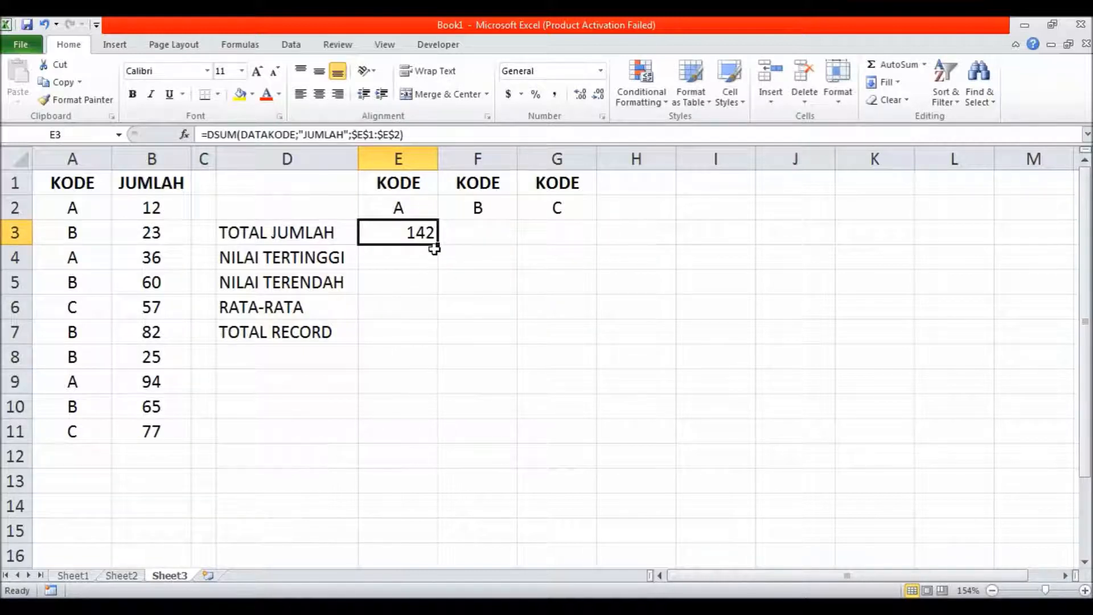
{"action": "left_click_drag", "start_coordinate": [439, 244], "coordinate": [439, 341]}
{"action": "left_click", "coordinate": [387, 254]}
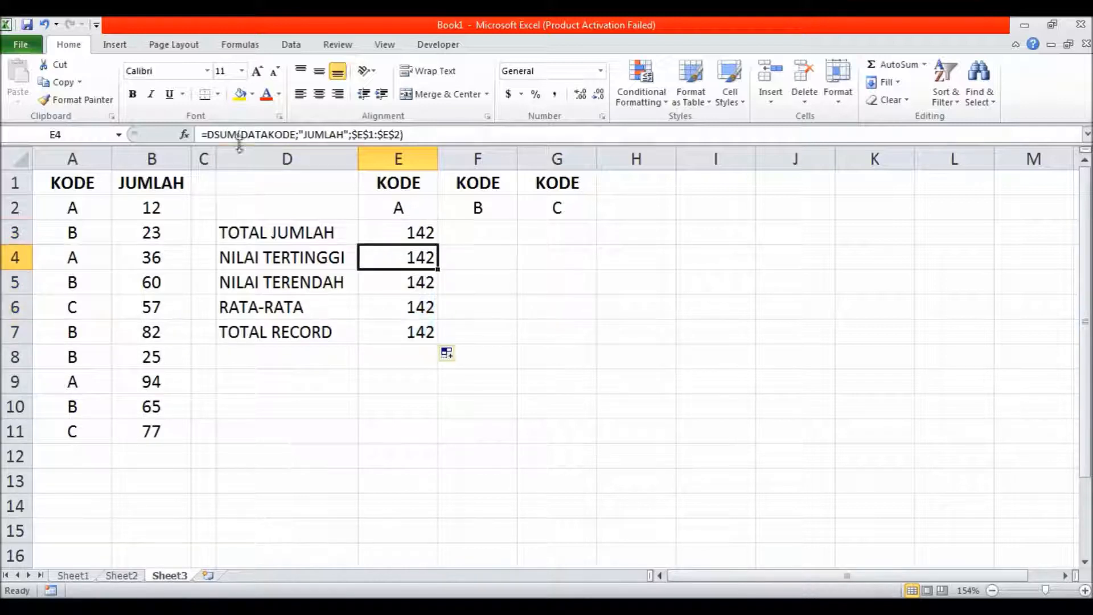
{"action": "left_click", "coordinate": [237, 135]}
{"action": "key", "text": "BackSpace"}
{"action": "key", "text": "BackSpace"}
{"action": "key", "text": "BackSpace"}
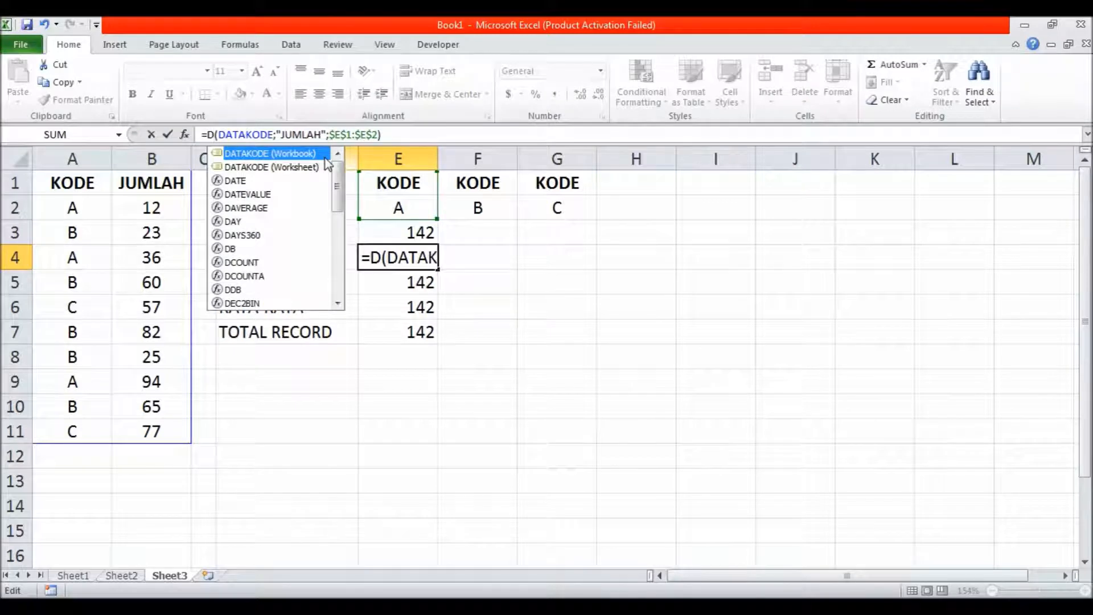
{"action": "type", "text": "MAX"}
{"action": "key", "text": "Return"}
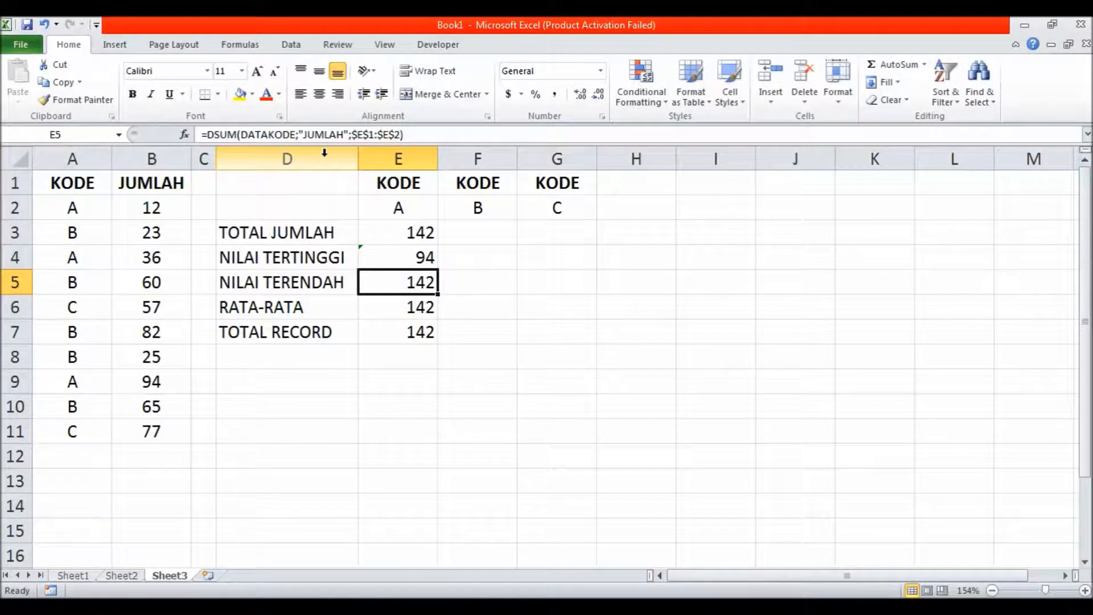
- Replace DSUM with DMIN in the formula in cell E5 for NILAI TERENDAH
{"action": "left_click", "coordinate": [237, 135]}
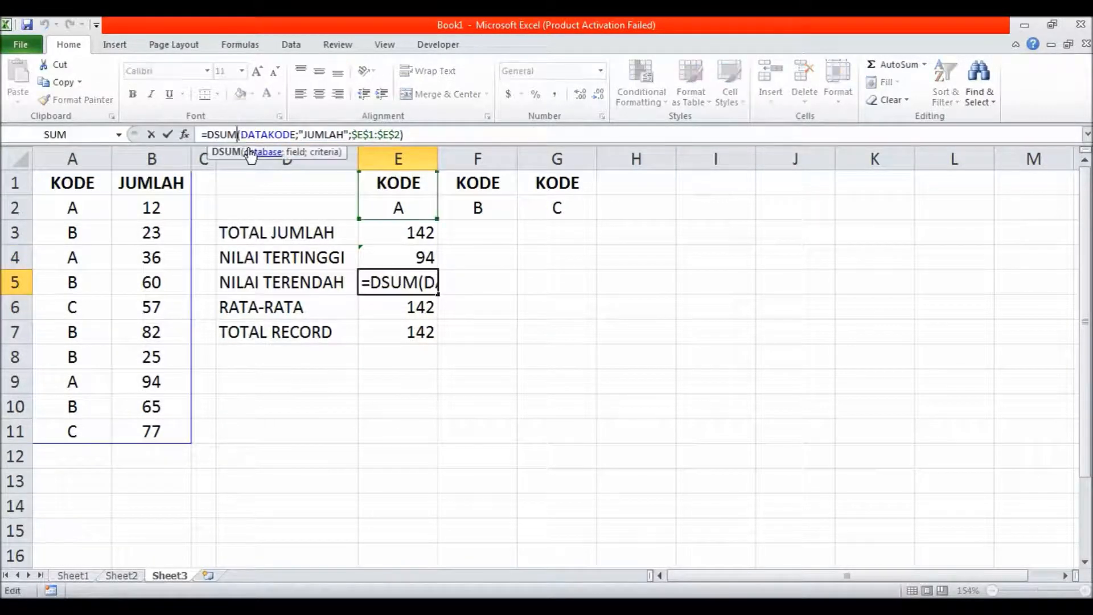
{"action": "key", "text": "BackSpace"}
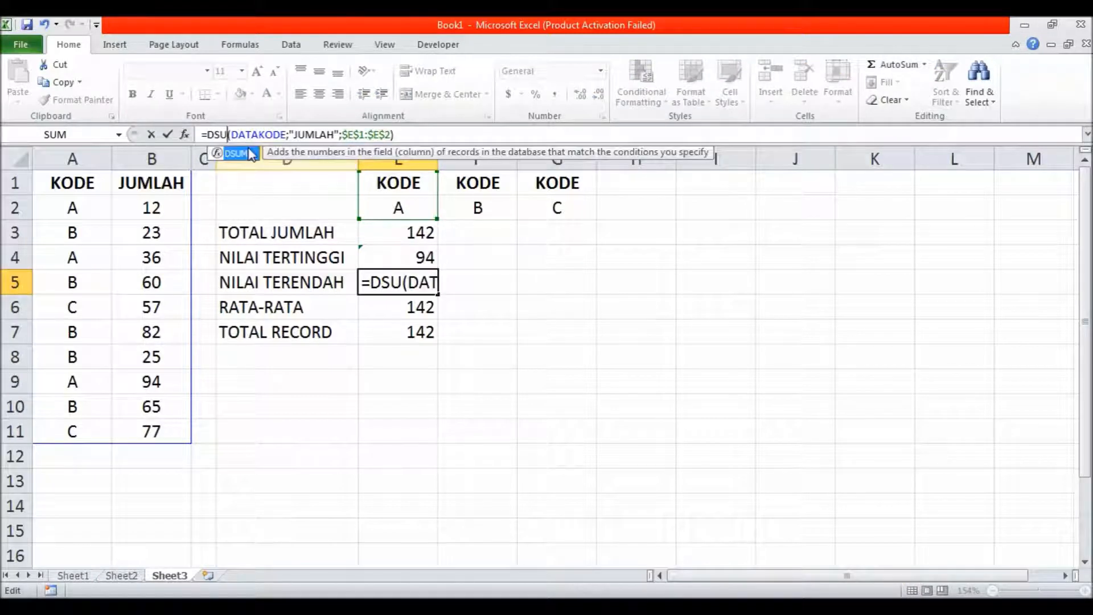
{"action": "key", "text": "BackSpace"}
{"action": "key", "text": "BackSpace"}
{"action": "type", "text": "MI"}
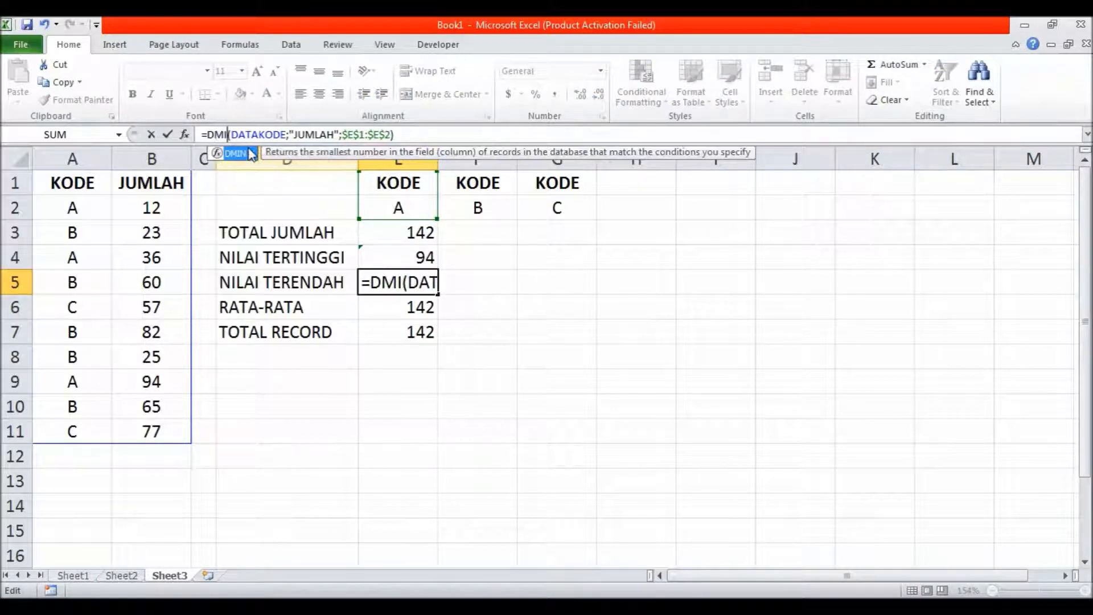
{"action": "type", "text": "N"}
{"action": "key", "text": "Return"}
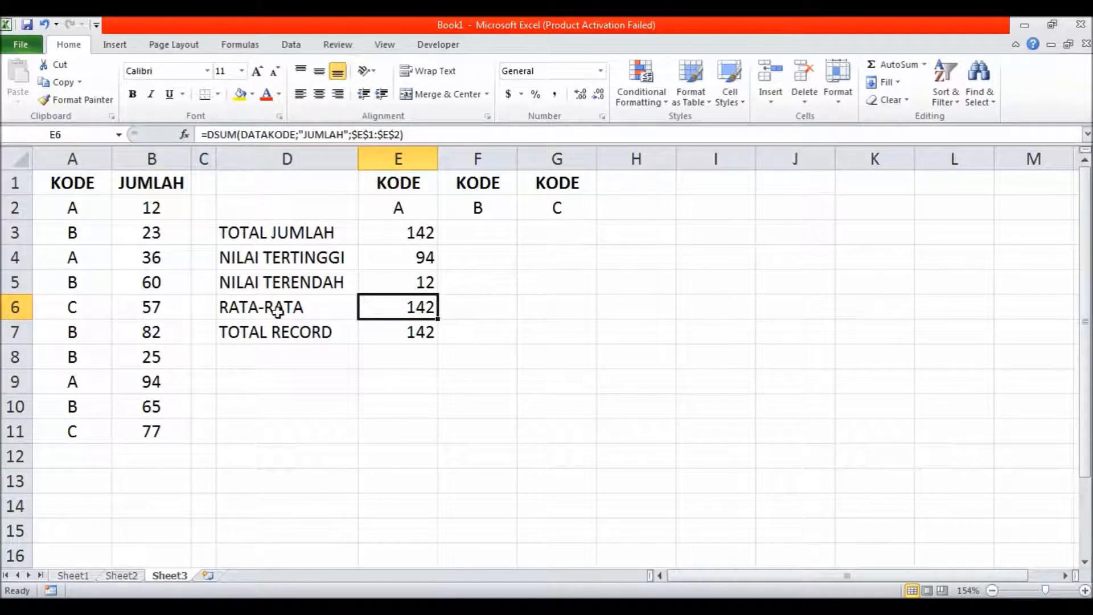
{"action": "left_click", "coordinate": [292, 285]}
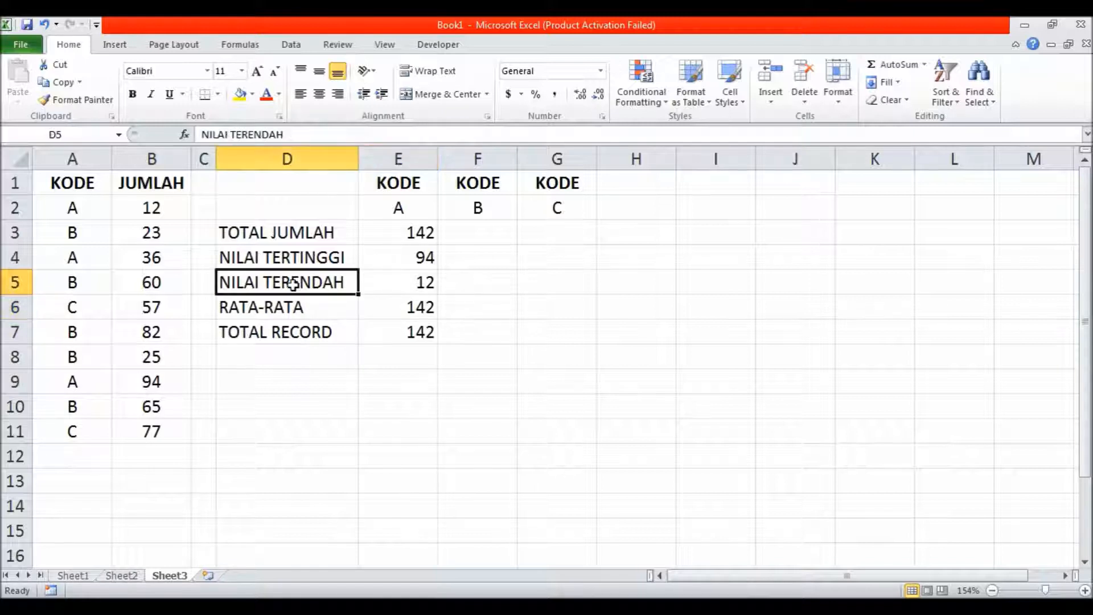
{"action": "left_click", "coordinate": [412, 282]}
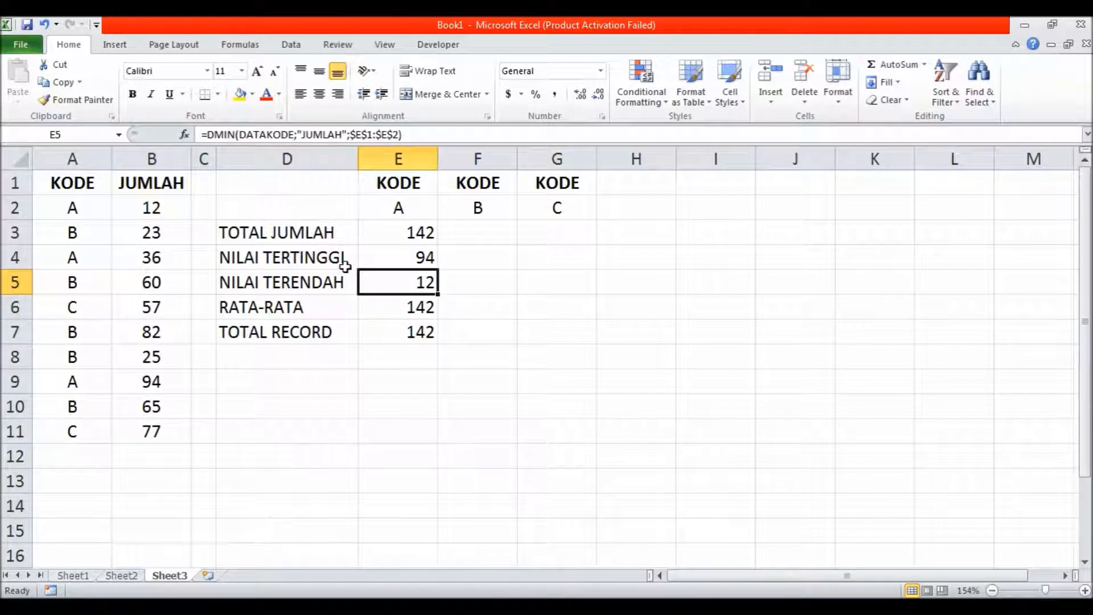
- Replace DSUM with DAVERAGE in the formula in cell E6 for RATA-RATA
{"action": "left_click", "coordinate": [411, 313]}
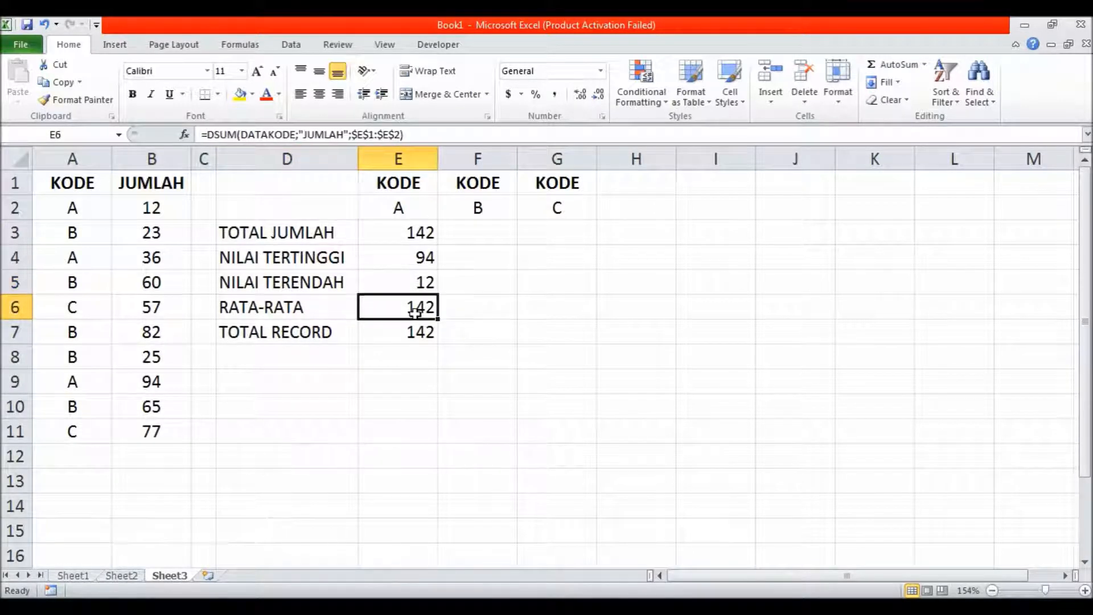
{"action": "left_click", "coordinate": [238, 134]}
{"action": "key", "text": "BackSpace"}
{"action": "key", "text": "BackSpace"}
{"action": "key", "text": "BackSpace"}
{"action": "type", "text": "AVER"}
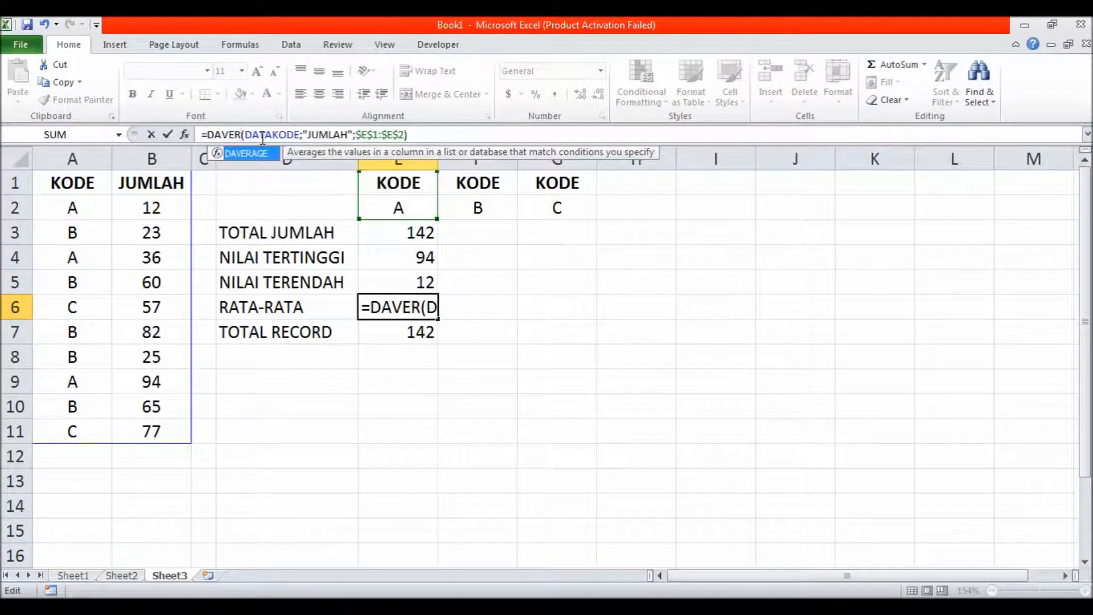
{"action": "type", "text": "AGE"}
{"action": "key", "text": "Return"}
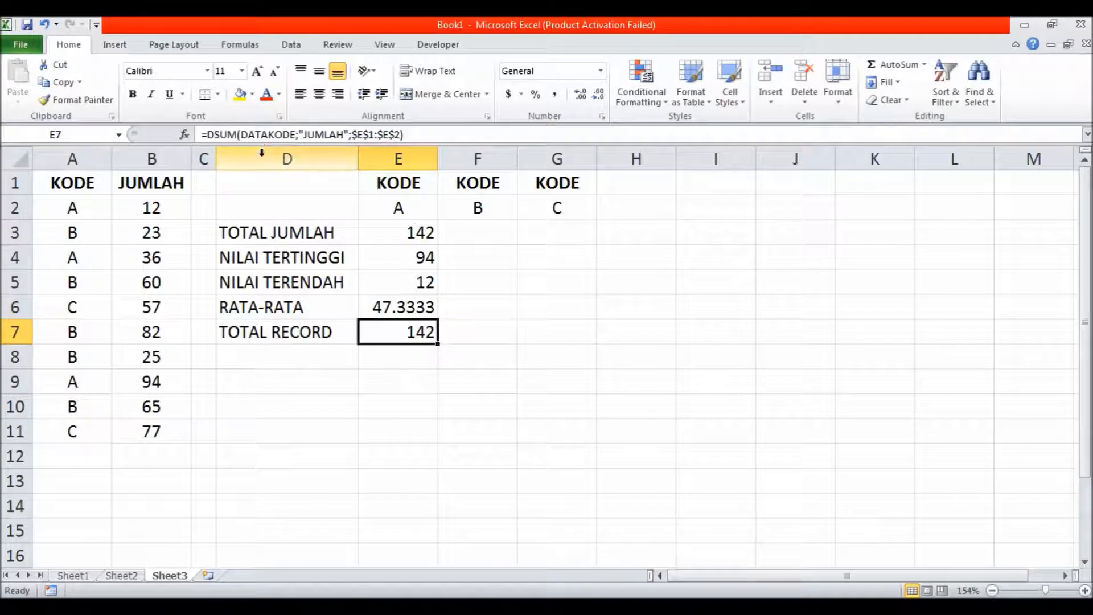
- Replace DSUM with DCOUNT in the formula in cell E7 for TOTAL RECORD
{"action": "left_click", "coordinate": [232, 134]}
{"action": "key", "text": "BackSpace"}
{"action": "key", "text": "BackSpace"}
{"action": "key", "text": "BackSpace"}
{"action": "type", "text": "COU"}
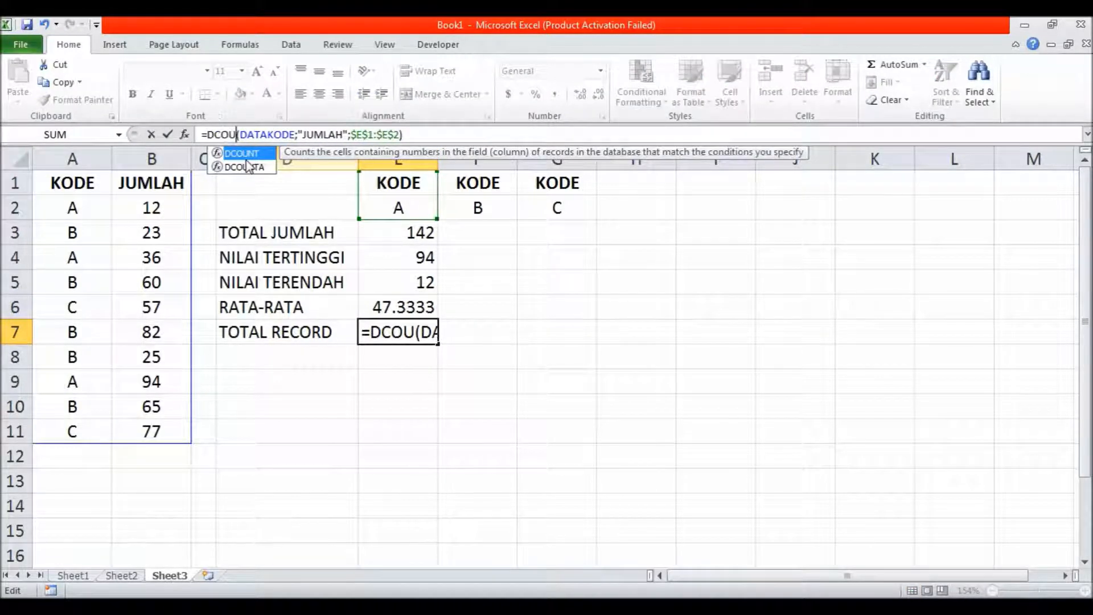
{"action": "type", "text": "NT"}
{"action": "key", "text": "Return"}
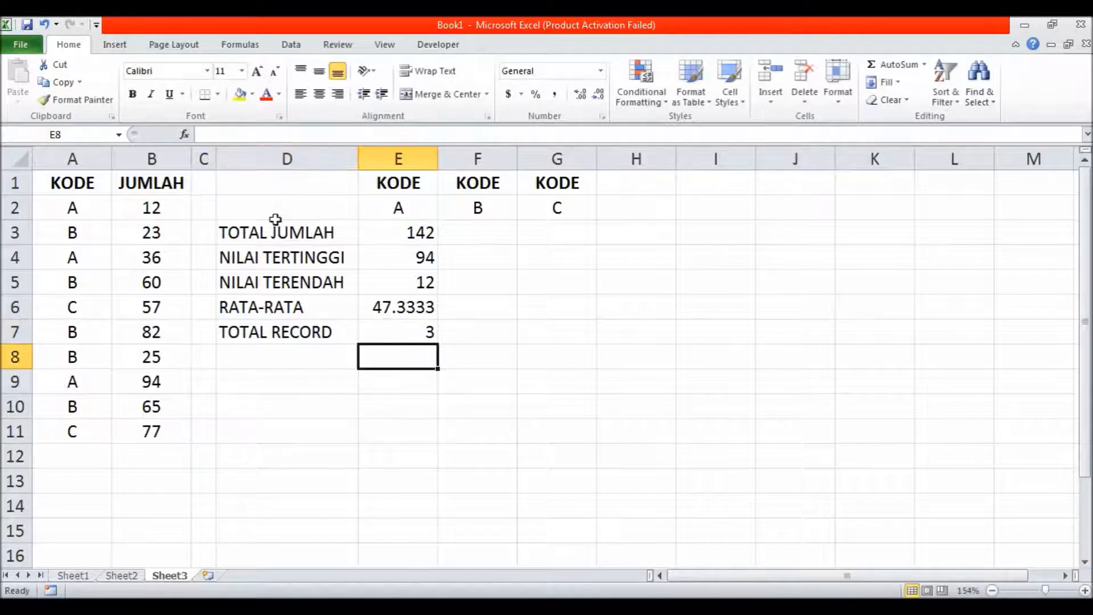
- Copy the DSUM formula from E3 to F3 and change its criteria range to $F$1:$F$2
{"action": "left_click", "coordinate": [427, 236]}
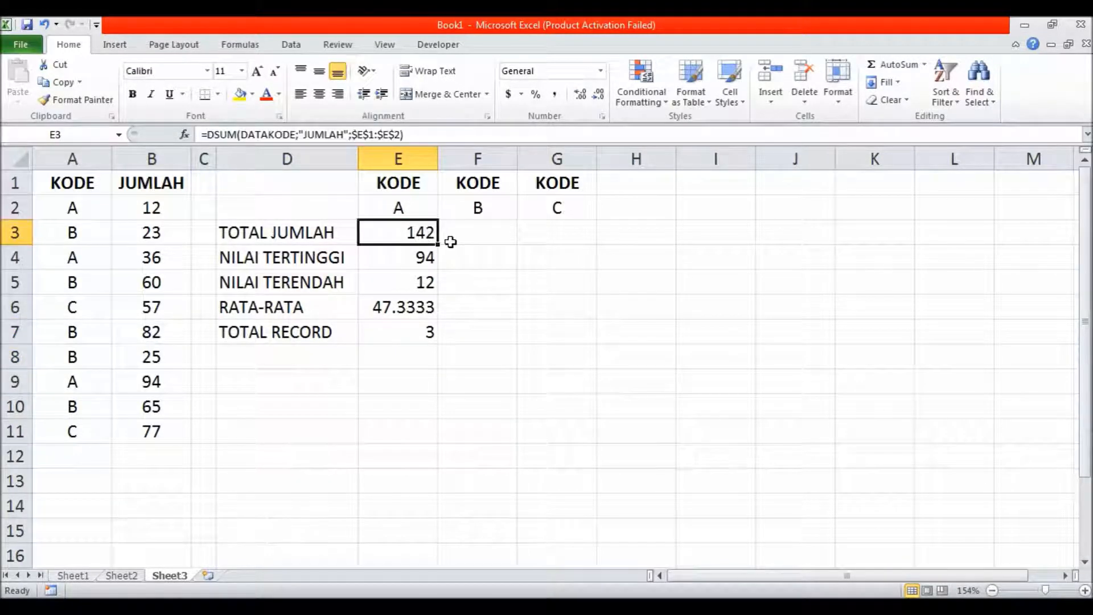
{"action": "left_click_drag", "start_coordinate": [439, 244], "coordinate": [486, 250]}
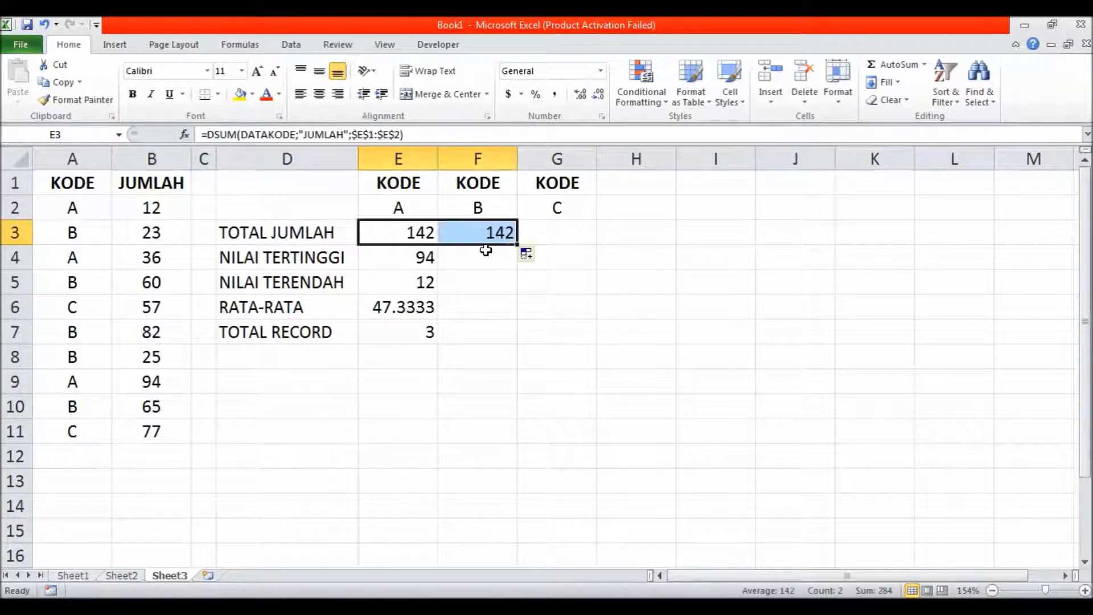
{"action": "left_click", "coordinate": [487, 234]}
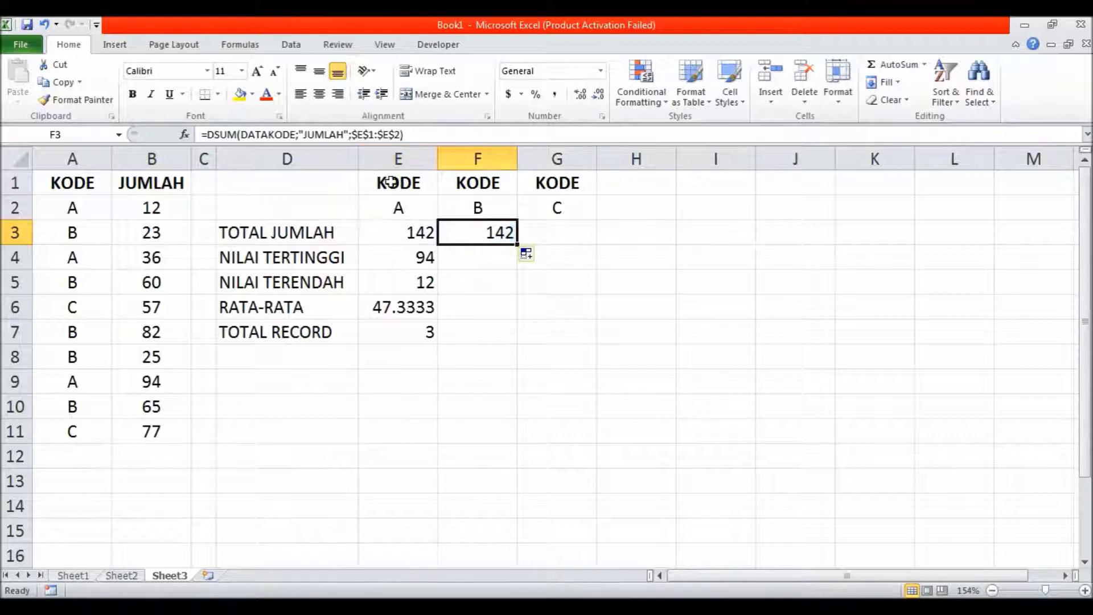
{"action": "left_click", "coordinate": [362, 134]}
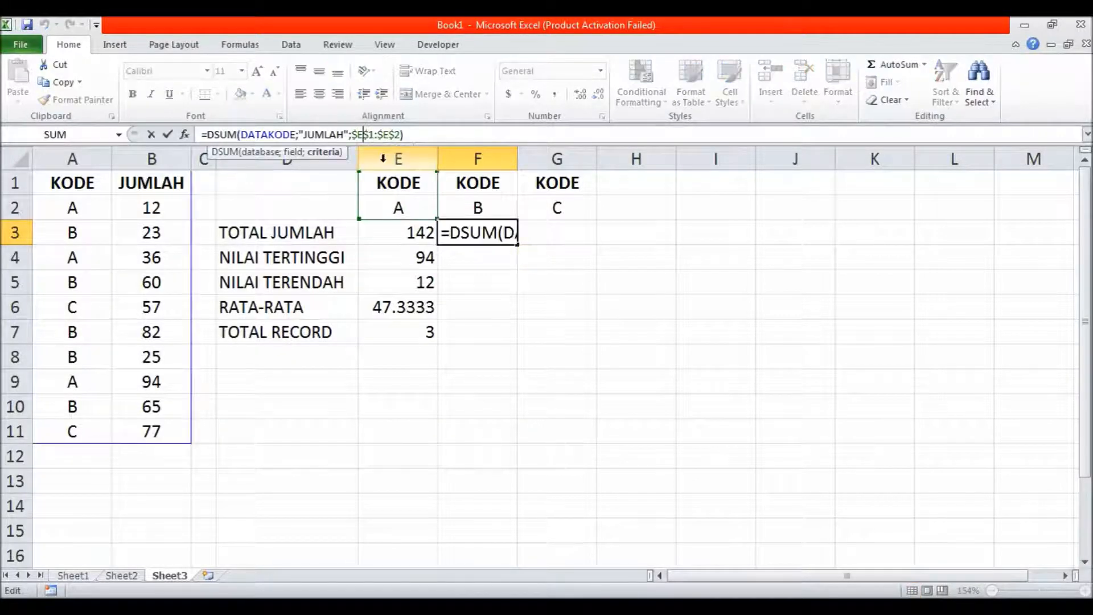
{"action": "key", "text": "BackSpace"}
{"action": "type", "text": "f"}
{"action": "key", "text": "BackSpace"}
{"action": "type", "text": "F"}
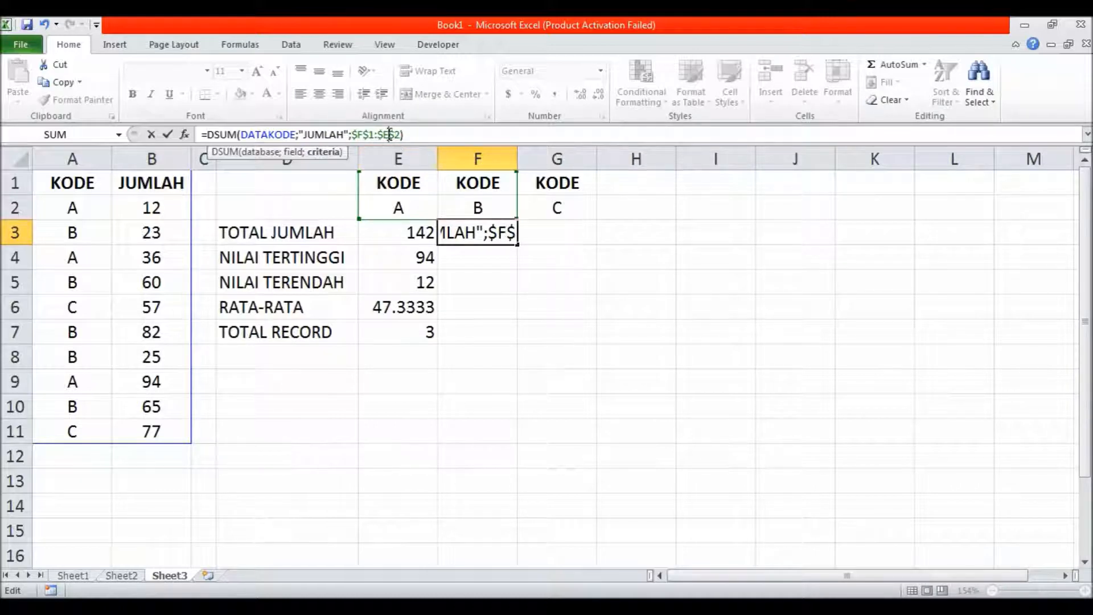
{"action": "left_click", "coordinate": [388, 134]}
{"action": "key", "text": "BackSpace"}
{"action": "type", "text": "F"}
{"action": "key", "text": "Return"}
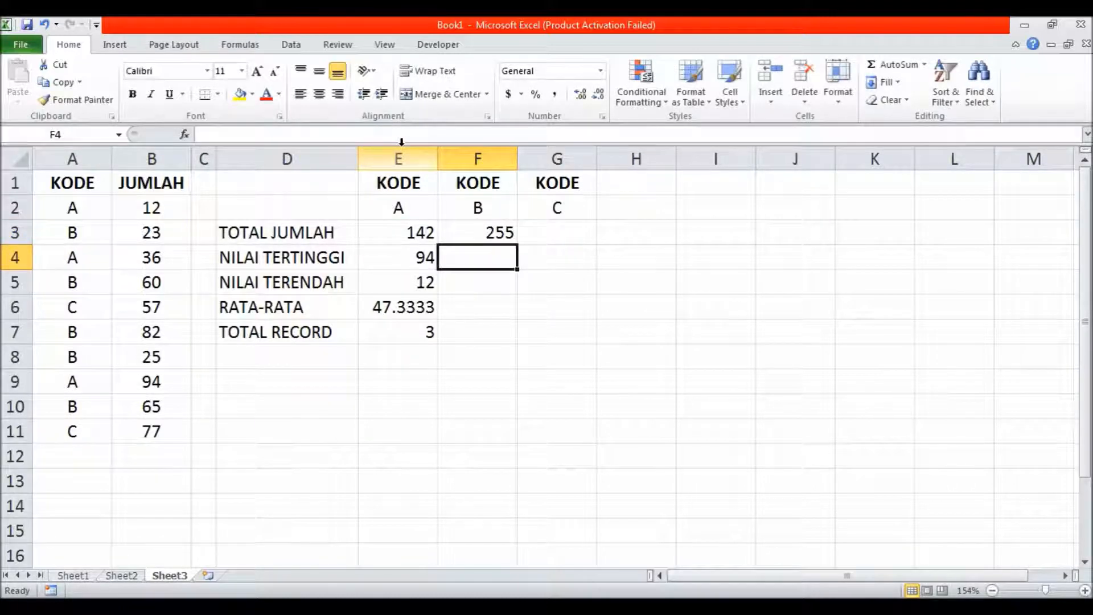
- Fill the DSUM formula from F3 down to F7
{"action": "left_click", "coordinate": [459, 233]}
{"action": "left_click_drag", "start_coordinate": [518, 246], "coordinate": [519, 342]}
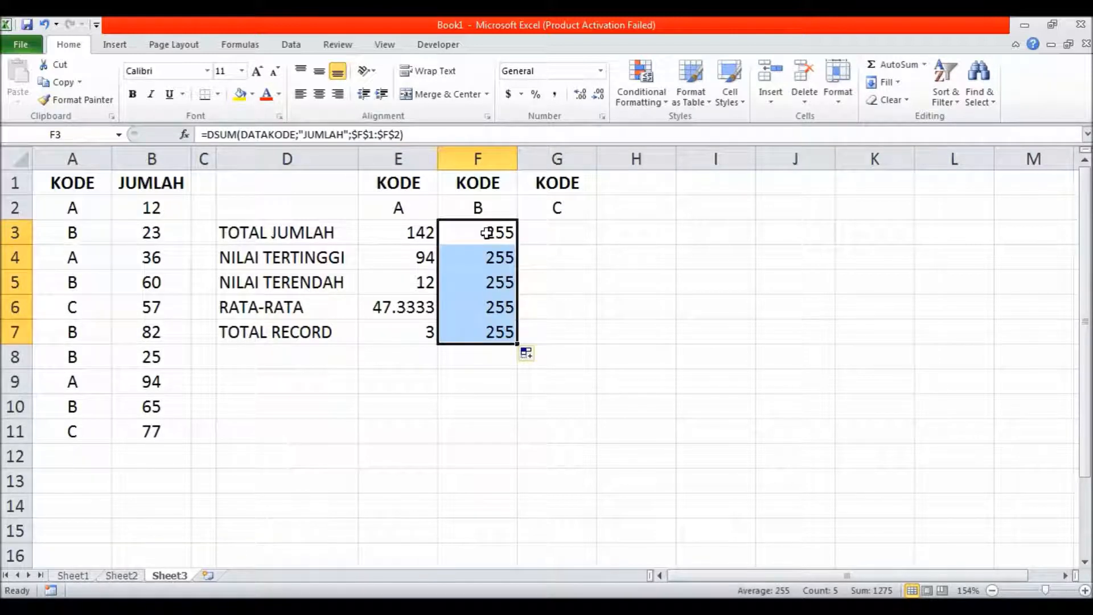
{"action": "left_click", "coordinate": [492, 259]}
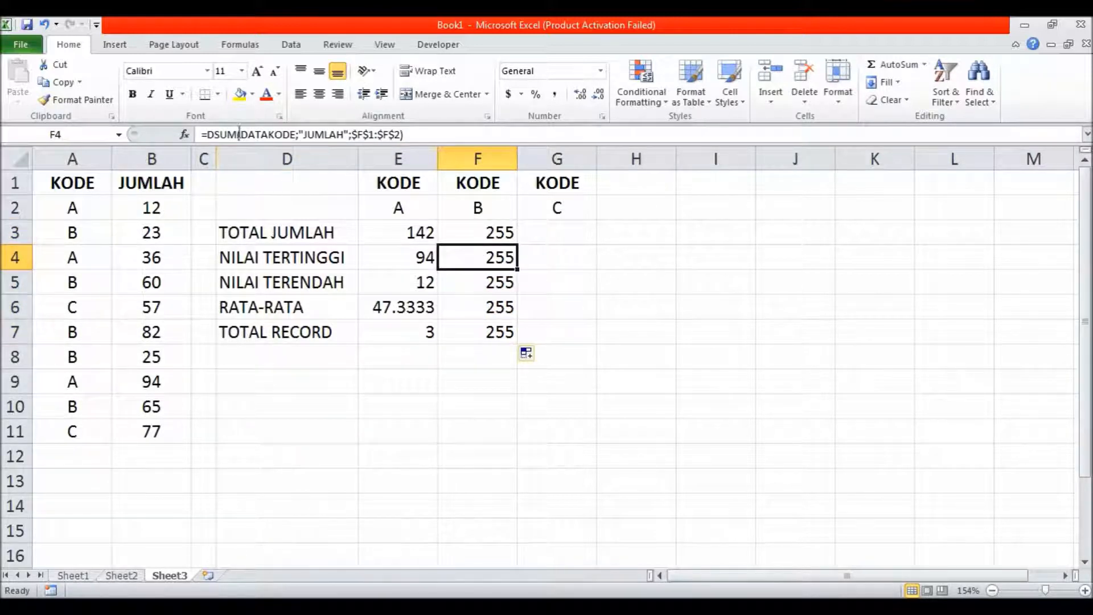
- Copy the DMAX, DMIN, DAVERAGE and DCOUNT formulas from E4:E7 across to F4:F7
{"action": "left_click", "coordinate": [416, 262]}
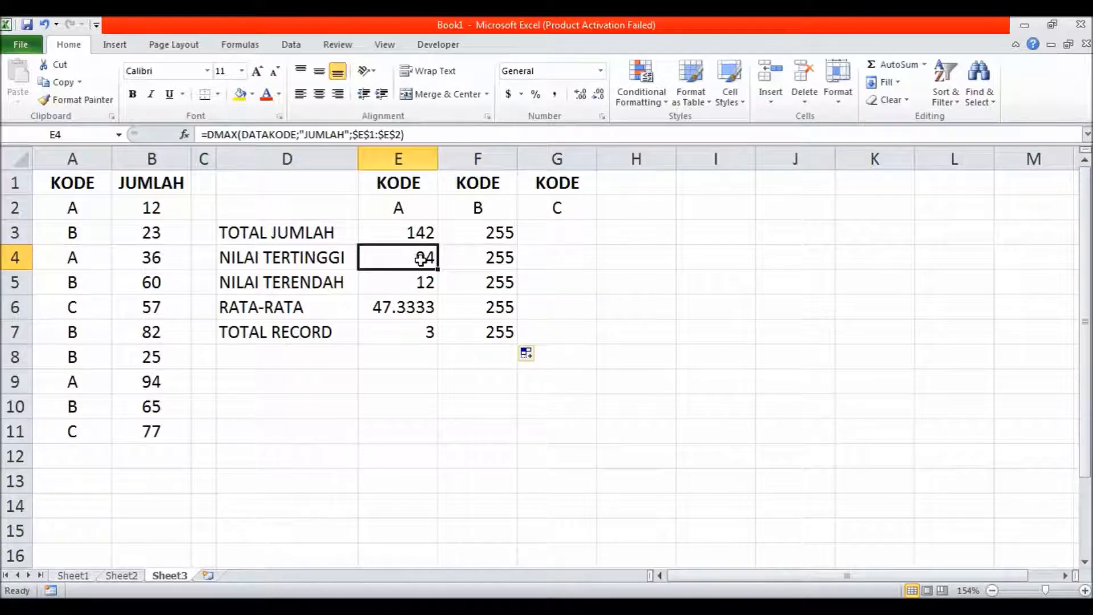
{"action": "left_click_drag", "start_coordinate": [441, 271], "coordinate": [501, 292]}
{"action": "left_click", "coordinate": [427, 284]}
{"action": "left_click", "coordinate": [420, 312]}
{"action": "left_click_drag", "start_coordinate": [438, 320], "coordinate": [504, 319]}
{"action": "left_click", "coordinate": [409, 336]}
{"action": "left_click_drag", "start_coordinate": [438, 344], "coordinate": [515, 341]}
- Change the criteria range of the DMAX formula in F4 to $F$1:$F$2
{"action": "left_click", "coordinate": [503, 263]}
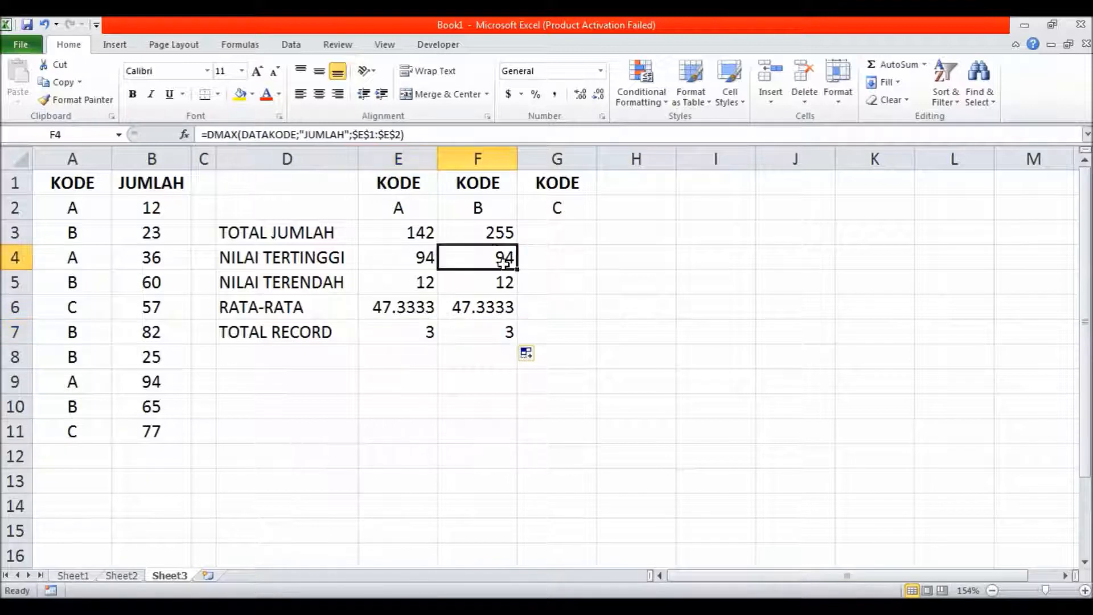
{"action": "left_click", "coordinate": [368, 133]}
{"action": "left_click", "coordinate": [368, 133]}
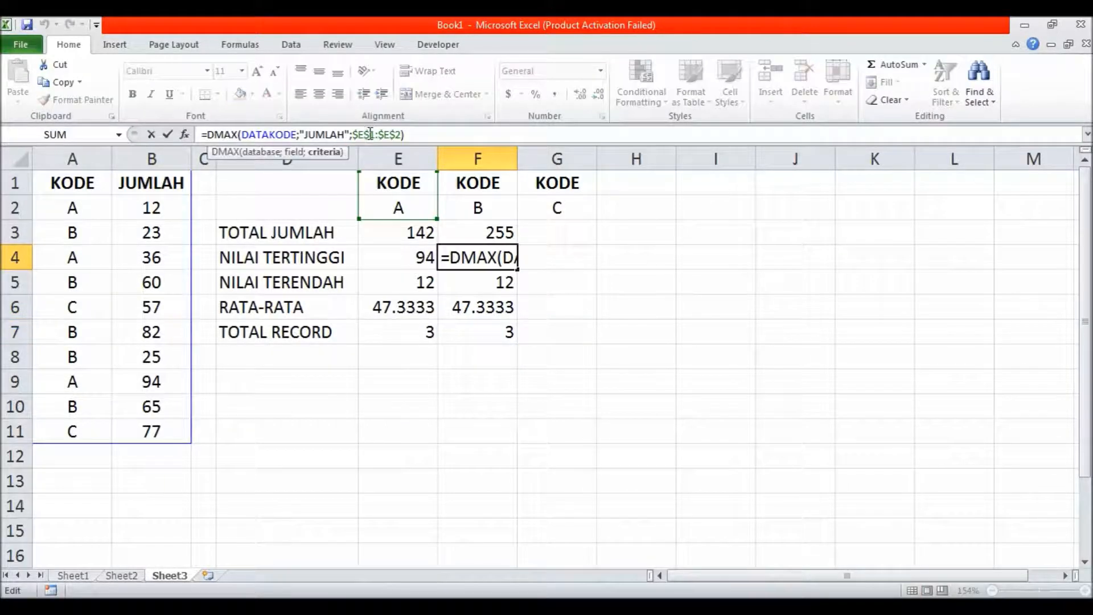
{"action": "key", "text": "BackSpace"}
{"action": "type", "text": "F"}
{"action": "key", "text": "Right"}
{"action": "key", "text": "Right"}
{"action": "key", "text": "Right"}
{"action": "key", "text": "Right"}
{"action": "key", "text": "Right"}
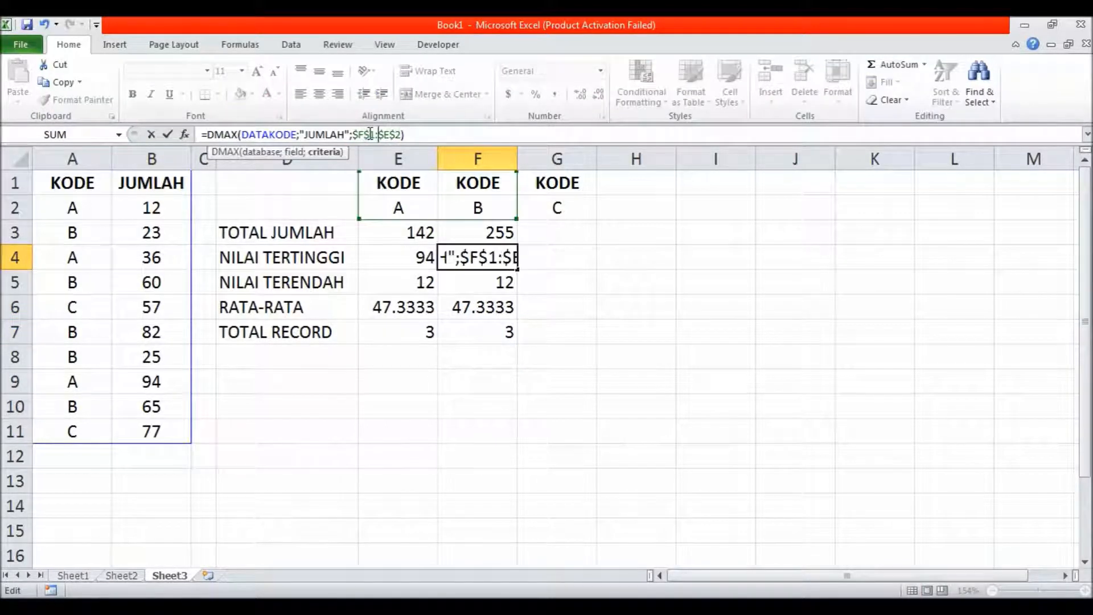
{"action": "key", "text": "BackSpace"}
{"action": "type", "text": "F"}
{"action": "key", "text": "Return"}
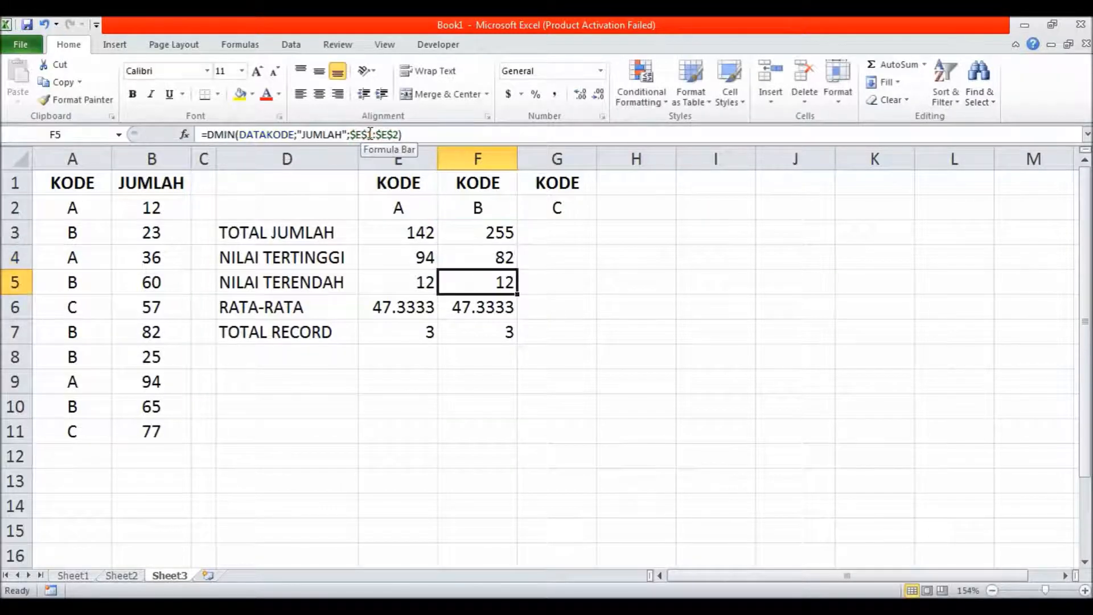
- Change the criteria range of the DMIN formula in F5 to $F$1:$F$2
{"action": "left_click", "coordinate": [358, 135]}
{"action": "key", "text": "BackSpace"}
{"action": "type", "text": "F"}
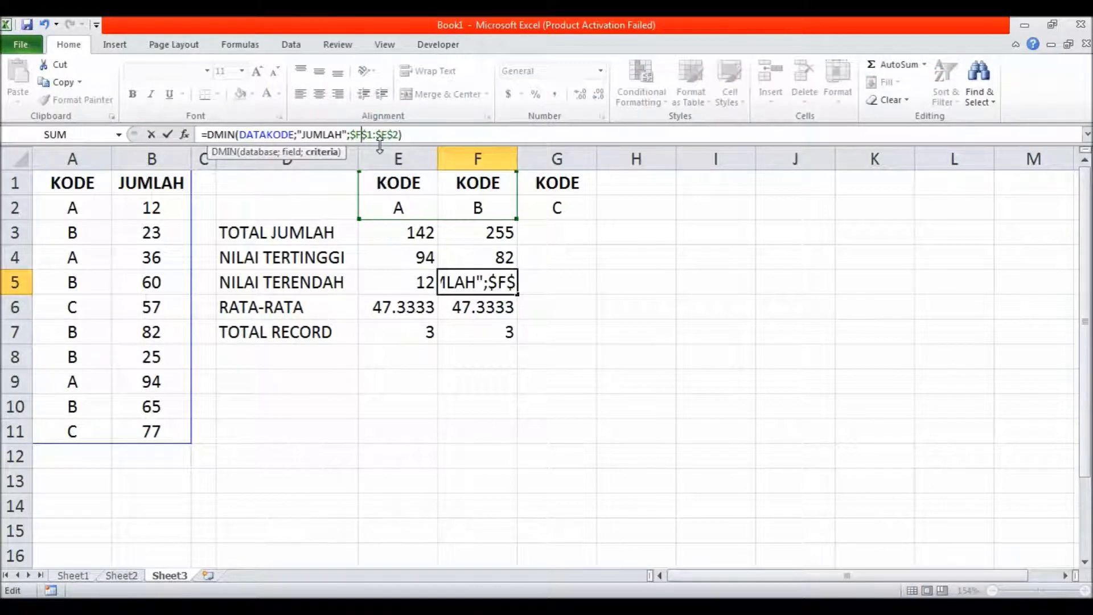
{"action": "key", "text": "Right"}
{"action": "key", "text": "Right"}
{"action": "key", "text": "Right"}
{"action": "key", "text": "Right"}
{"action": "key", "text": "Right"}
{"action": "key", "text": "BackSpace"}
{"action": "type", "text": "F"}
{"action": "key", "text": "Return"}
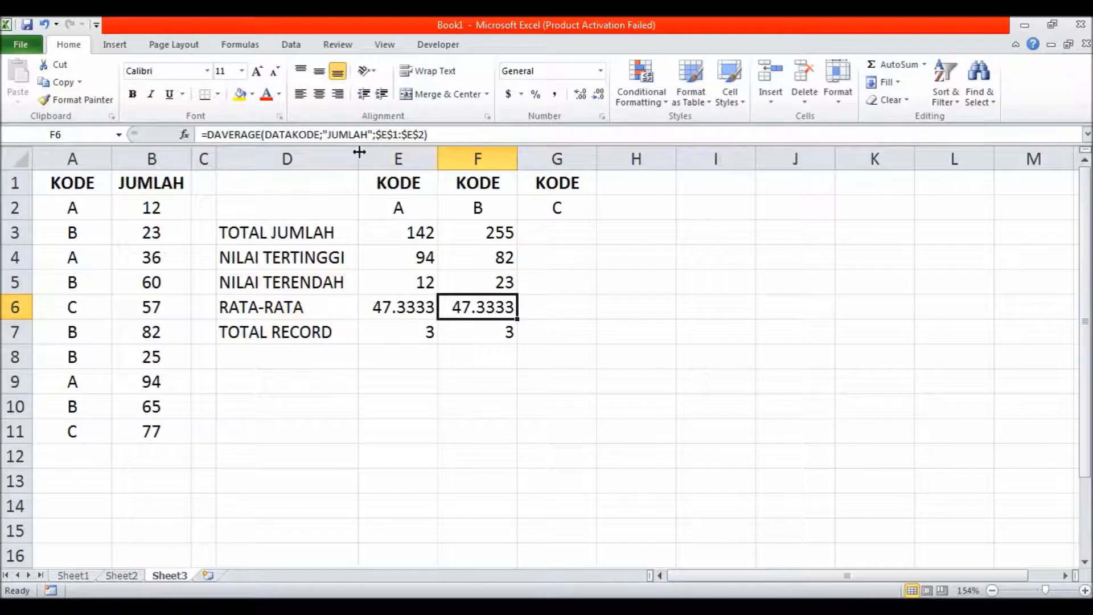
- Change the criteria range of the DAVERAGE formula in F6 to $F$1:$F$2
{"action": "left_click", "coordinate": [386, 135]}
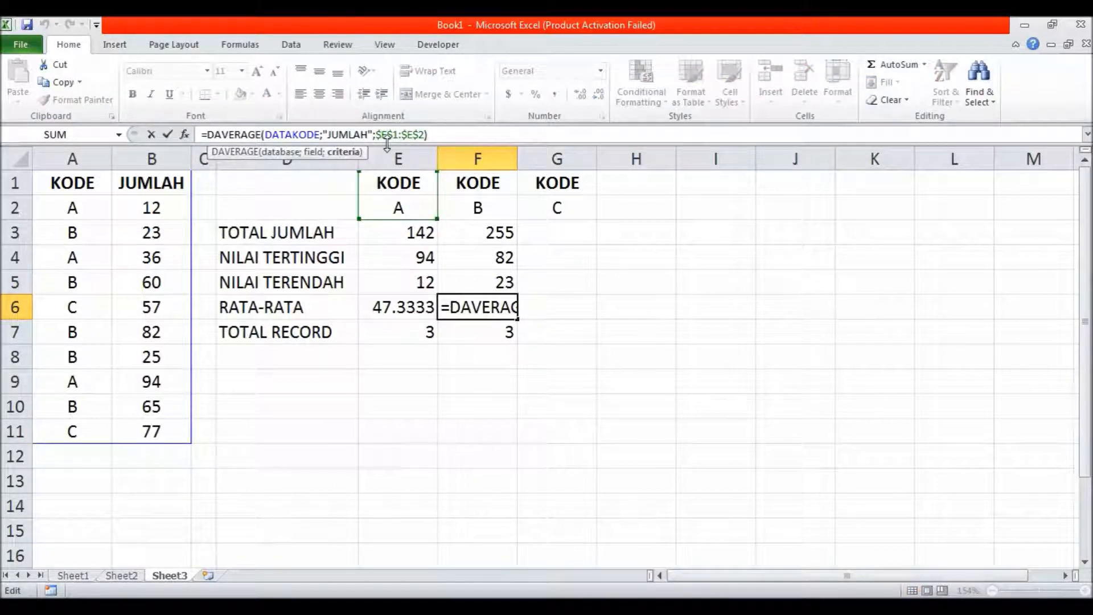
{"action": "key", "text": "BackSpace"}
{"action": "type", "text": "F"}
{"action": "left_click", "coordinate": [413, 135]}
{"action": "key", "text": "BackSpace"}
{"action": "type", "text": "F"}
{"action": "key", "text": "Return"}
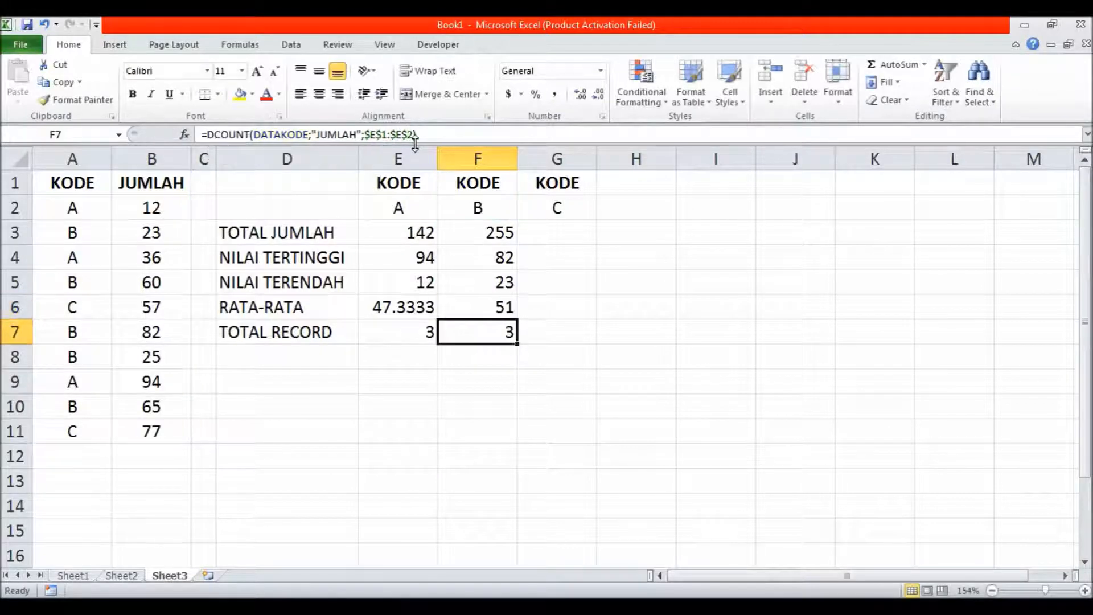
- Change the criteria range of the DCOUNT formula in F7 to $F$1:$F$2
{"action": "left_click", "coordinate": [374, 134]}
{"action": "key", "text": "BackSpace"}
{"action": "type", "text": "F"}
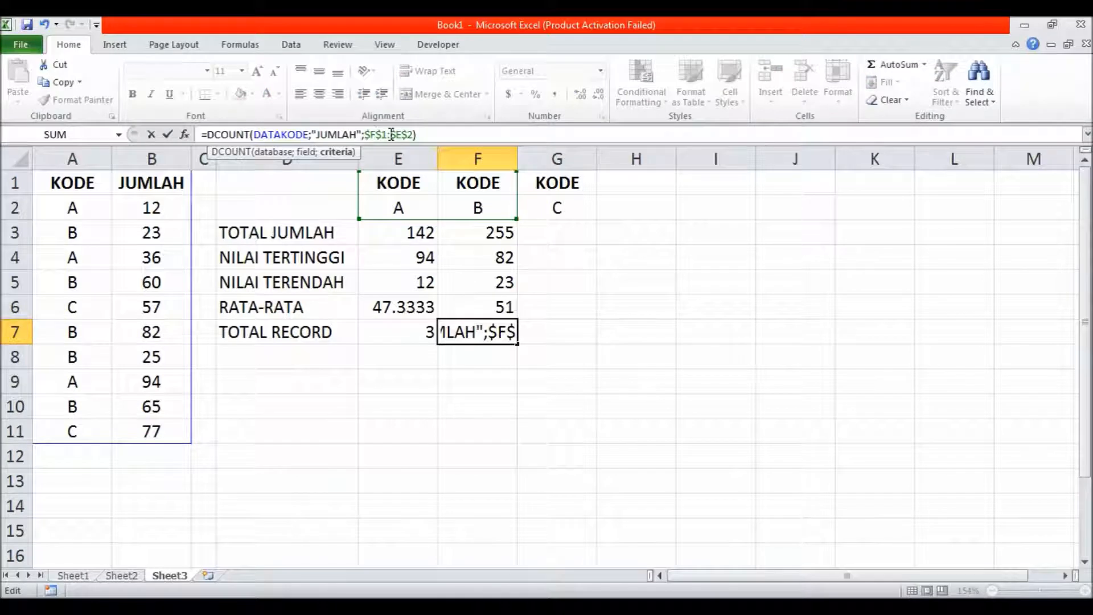
{"action": "left_click", "coordinate": [410, 136]}
{"action": "key", "text": "BackSpace"}
{"action": "type", "text": "F"}
{"action": "key", "text": "Return"}
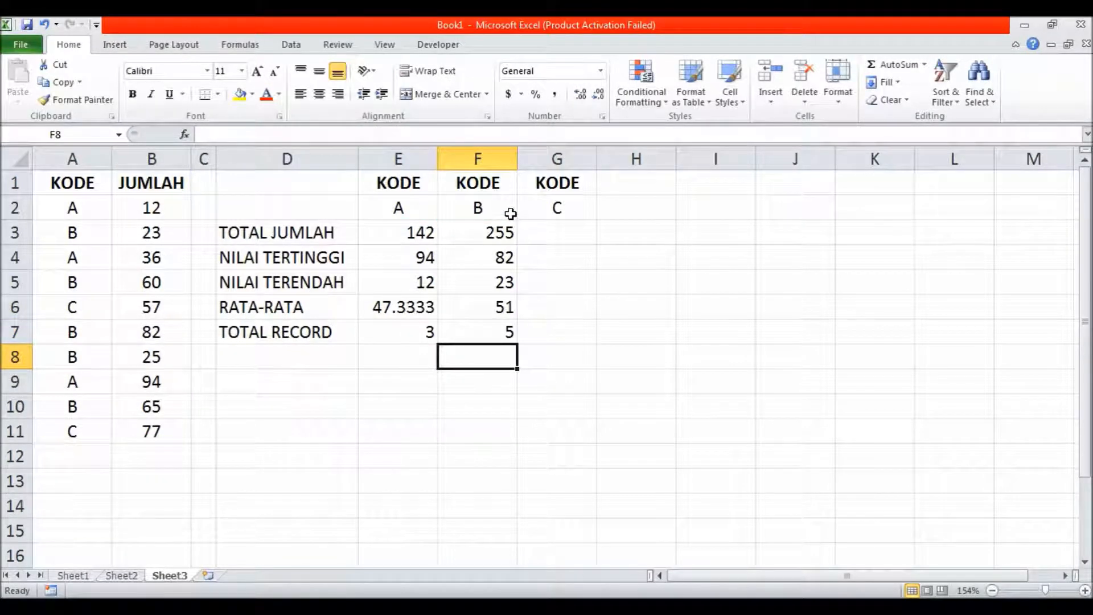
- Copy the DSUM formula from F3 to G3 and fill it down to G7
{"action": "left_click", "coordinate": [507, 237]}
{"action": "left_click_drag", "start_coordinate": [520, 247], "coordinate": [563, 234]}
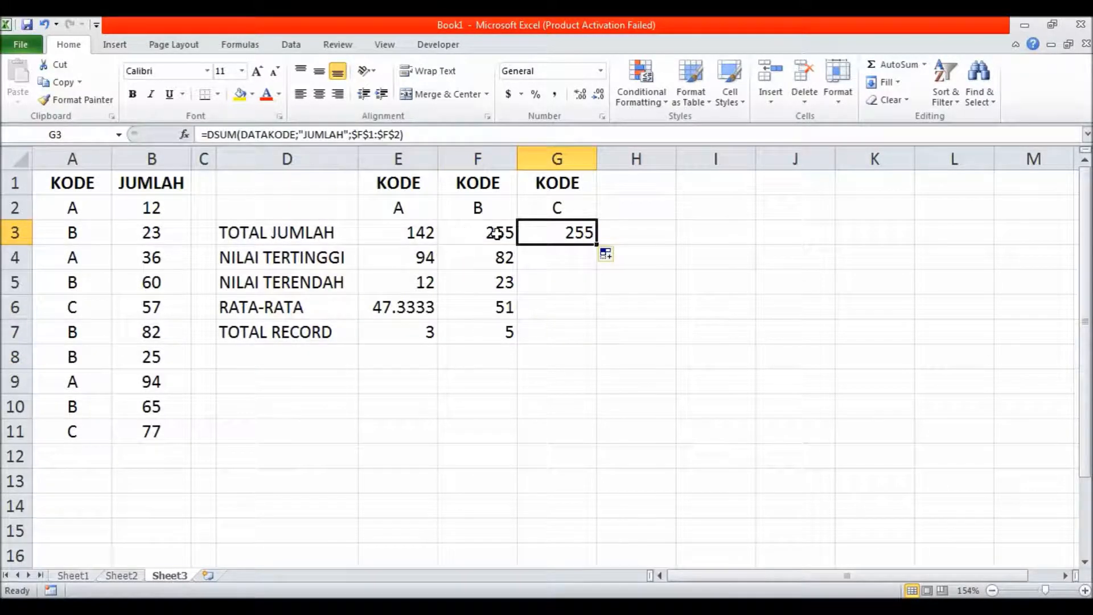
{"action": "left_click_drag", "start_coordinate": [598, 245], "coordinate": [604, 344]}
- Change the criteria range of the DSUM formula in G3 to $G$1:$G$2
{"action": "left_click", "coordinate": [559, 237]}
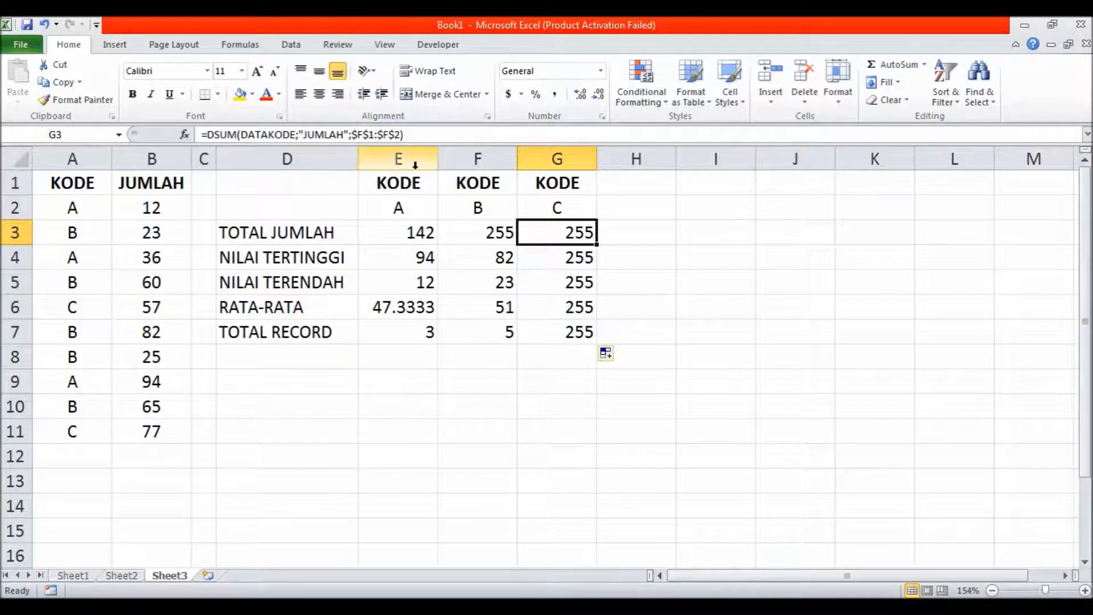
{"action": "left_click", "coordinate": [405, 136]}
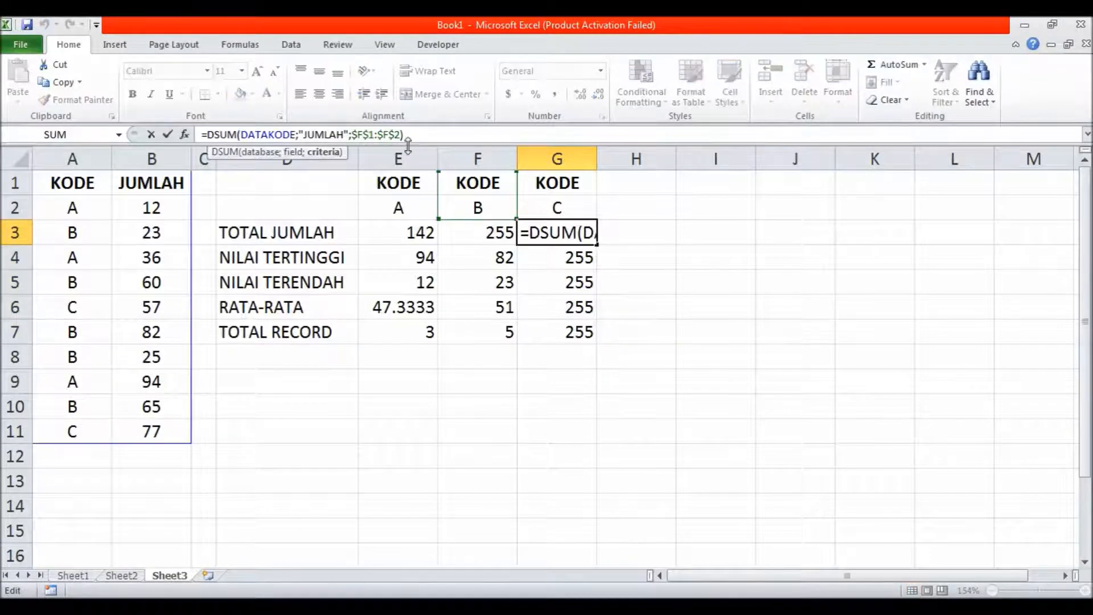
{"action": "key", "text": "Left"}
{"action": "key", "text": "Left"}
{"action": "key", "text": "Left"}
{"action": "key", "text": "Left"}
{"action": "key", "text": "Left"}
{"action": "key", "text": "Left"}
{"action": "key", "text": "Left"}
{"action": "key", "text": "Left"}
{"action": "key", "text": "BackSpace"}
{"action": "type", "text": "G"}
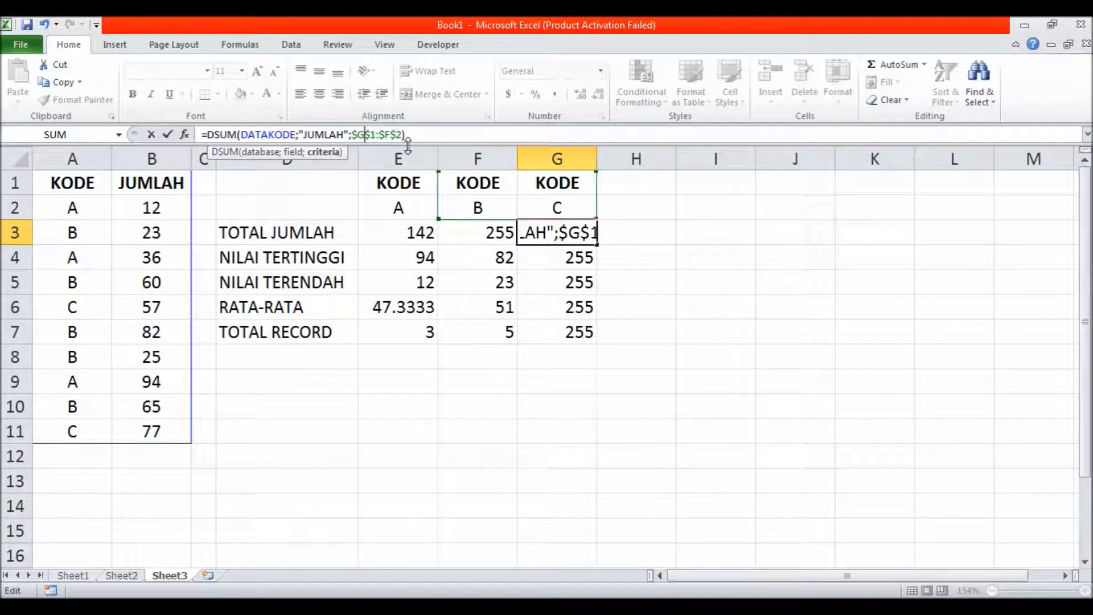
{"action": "left_click", "coordinate": [392, 135]}
{"action": "key", "text": "BackSpace"}
{"action": "type", "text": "G"}
{"action": "key", "text": "Return"}
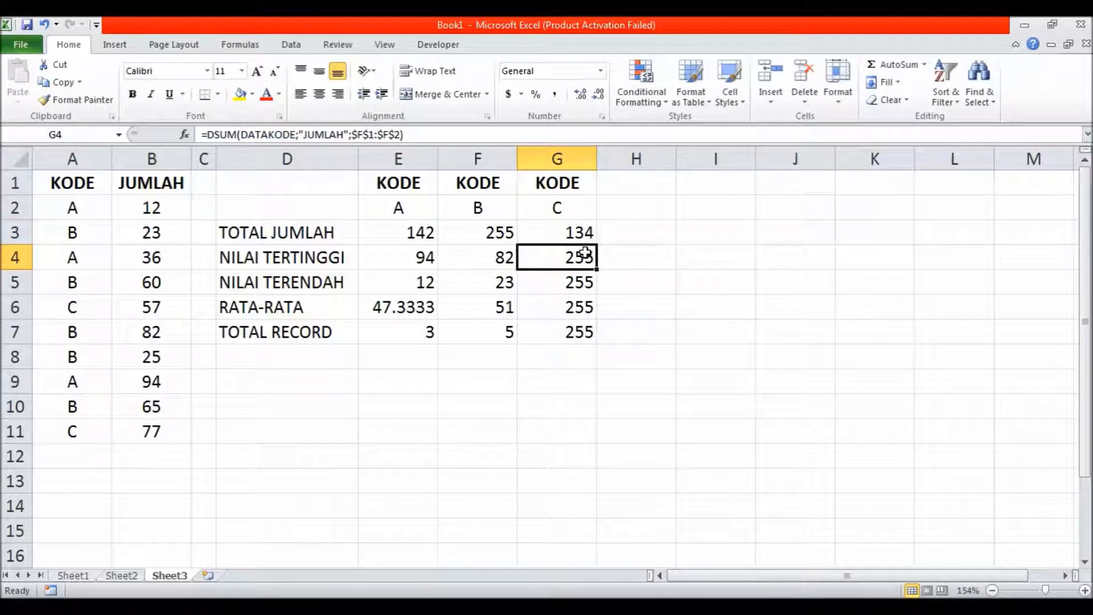
- Change the criteria range of the DSUM formula in G4 to $G$1:$G$2
{"action": "left_click", "coordinate": [370, 135]}
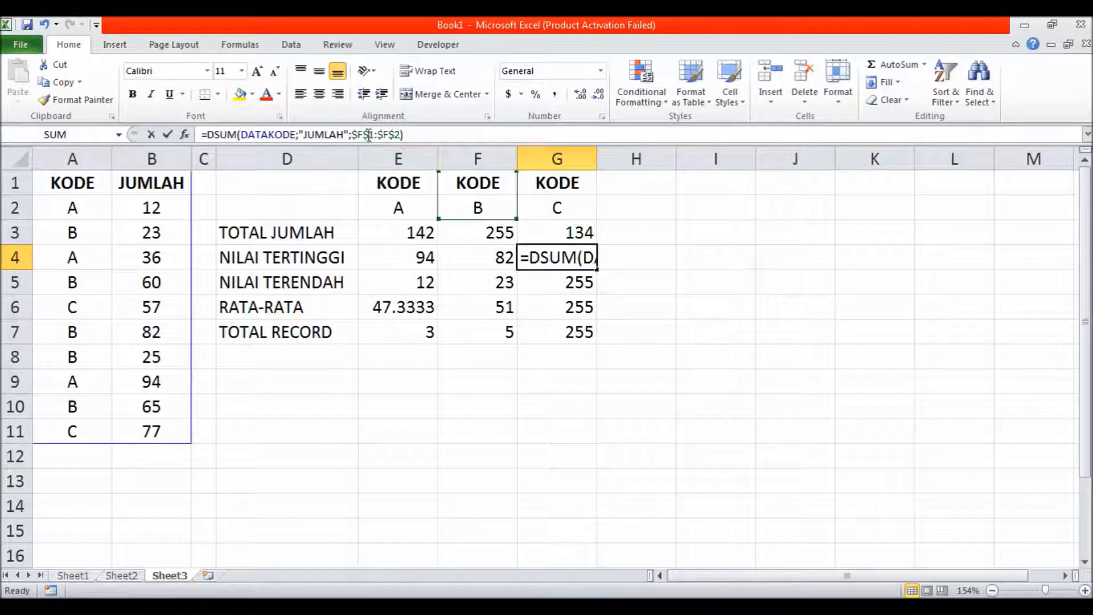
{"action": "key", "text": "BackSpace"}
{"action": "type", "text": "G"}
{"action": "key", "text": "Right"}
{"action": "key", "text": "Right"}
{"action": "key", "text": "Right"}
{"action": "key", "text": "Right"}
{"action": "key", "text": "Right"}
{"action": "key", "text": "BackSpace"}
{"action": "type", "text": "G"}
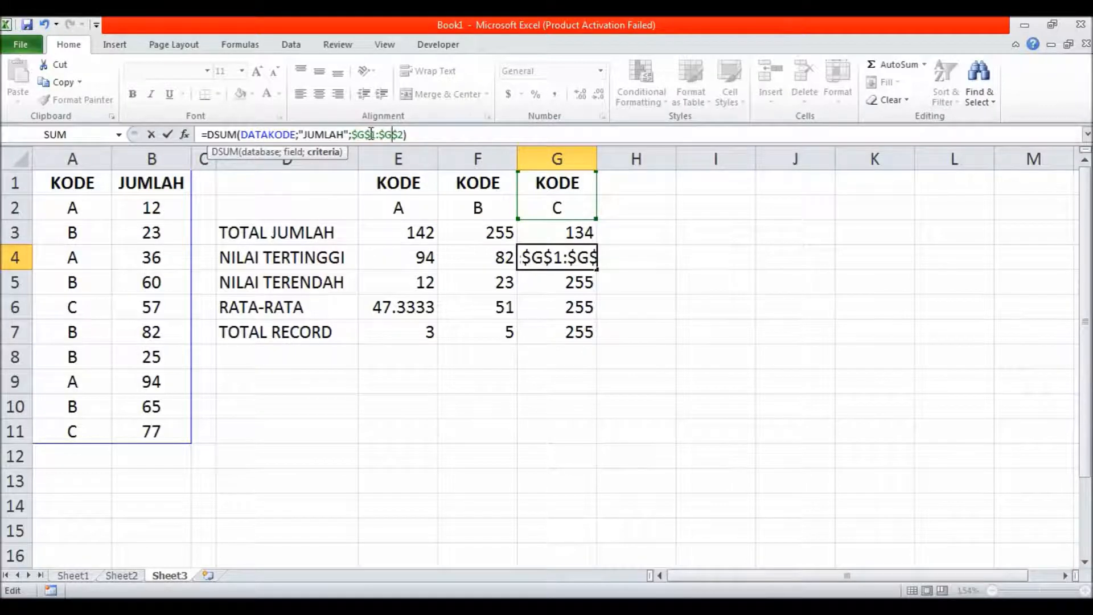
{"action": "key", "text": "Return"}
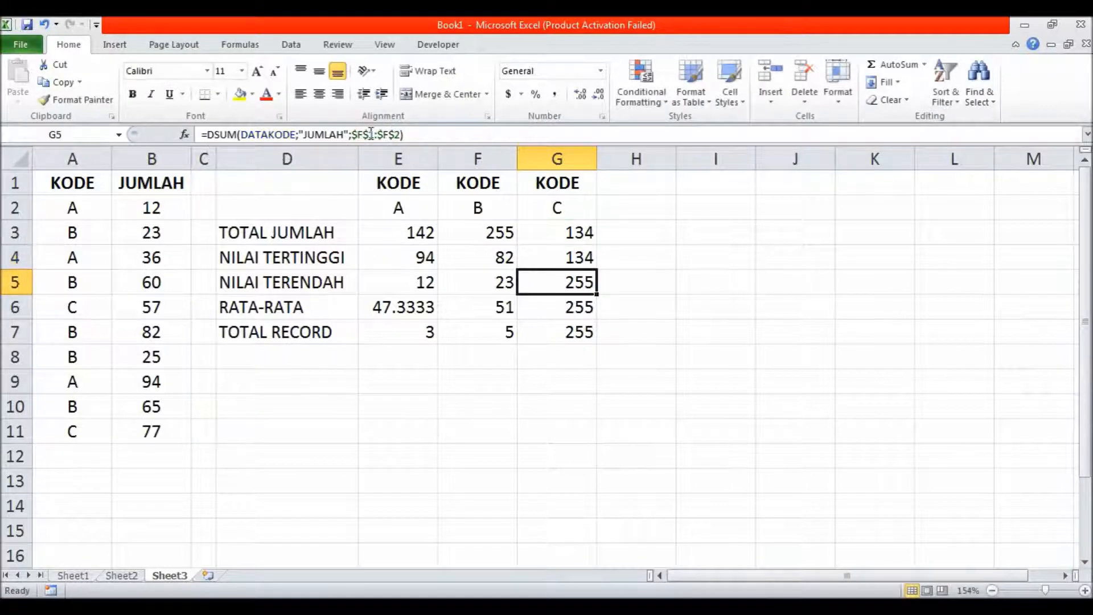
{"action": "left_click", "coordinate": [553, 256]}
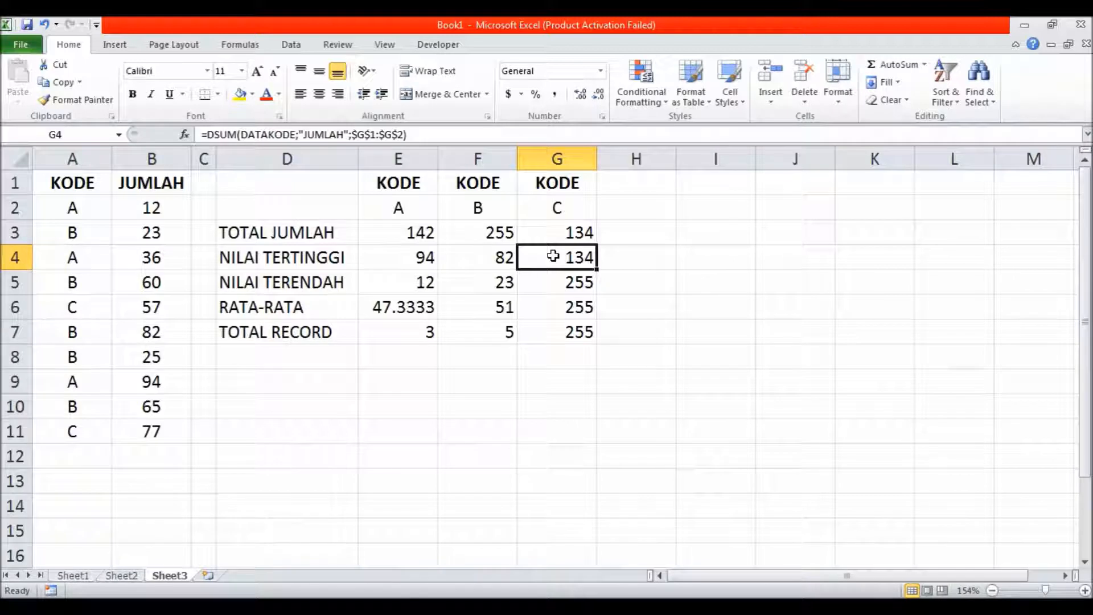
- Copy the DMAX, DMIN, DAVERAGE and DCOUNT formulas from F4:F7 across to G4:G7
{"action": "left_click", "coordinate": [505, 261]}
{"action": "left_click_drag", "start_coordinate": [516, 269], "coordinate": [557, 312]}
{"action": "left_click", "coordinate": [507, 283]}
{"action": "left_click", "coordinate": [507, 308]}
{"action": "left_click", "coordinate": [504, 333]}
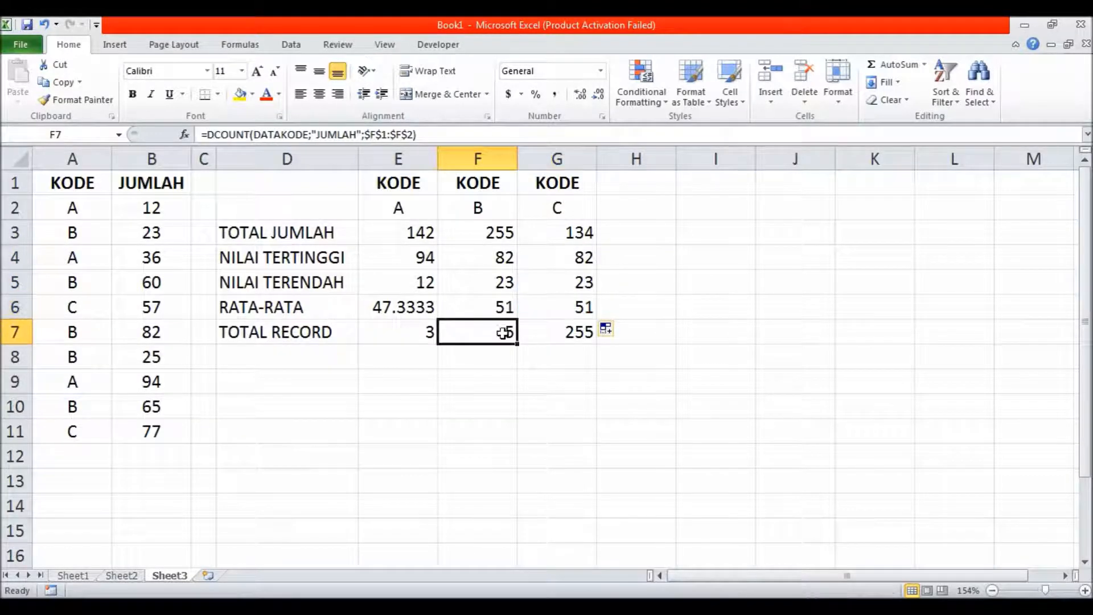
{"action": "left_click_drag", "start_coordinate": [517, 343], "coordinate": [576, 344]}
- Change the criteria range of the DMAX formula in G4 to $G$1:$G$2
{"action": "left_click", "coordinate": [586, 266]}
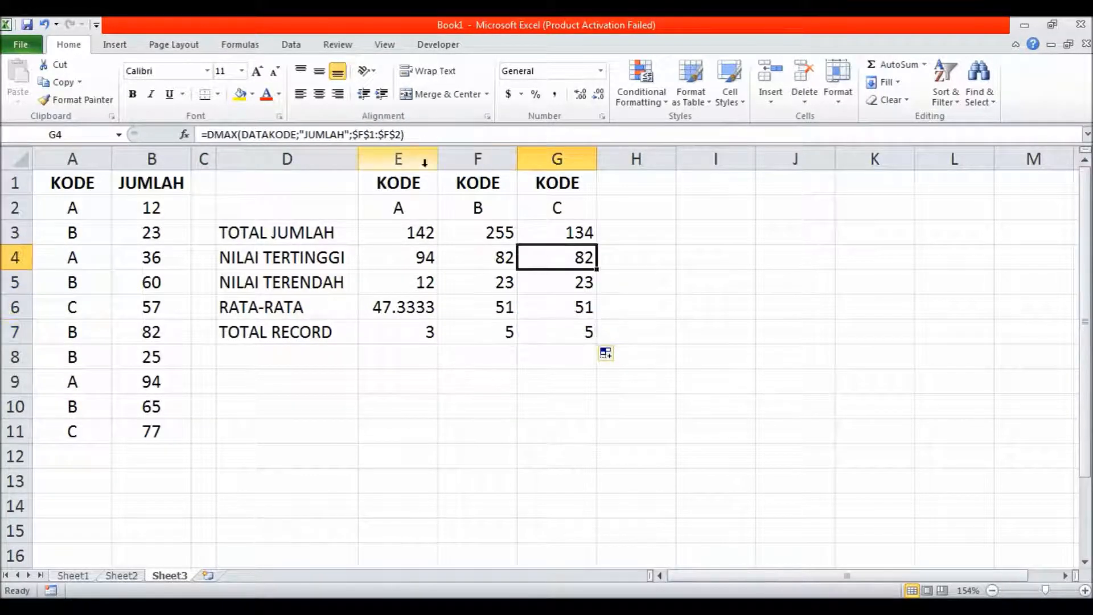
{"action": "left_click", "coordinate": [366, 135]}
{"action": "key", "text": "BackSpace"}
{"action": "type", "text": "G"}
{"action": "key", "text": "Right"}
{"action": "key", "text": "Right"}
{"action": "key", "text": "Right"}
{"action": "key", "text": "Right"}
{"action": "key", "text": "Right"}
{"action": "key", "text": "BackSpace"}
{"action": "type", "text": "G"}
{"action": "key", "text": "Return"}
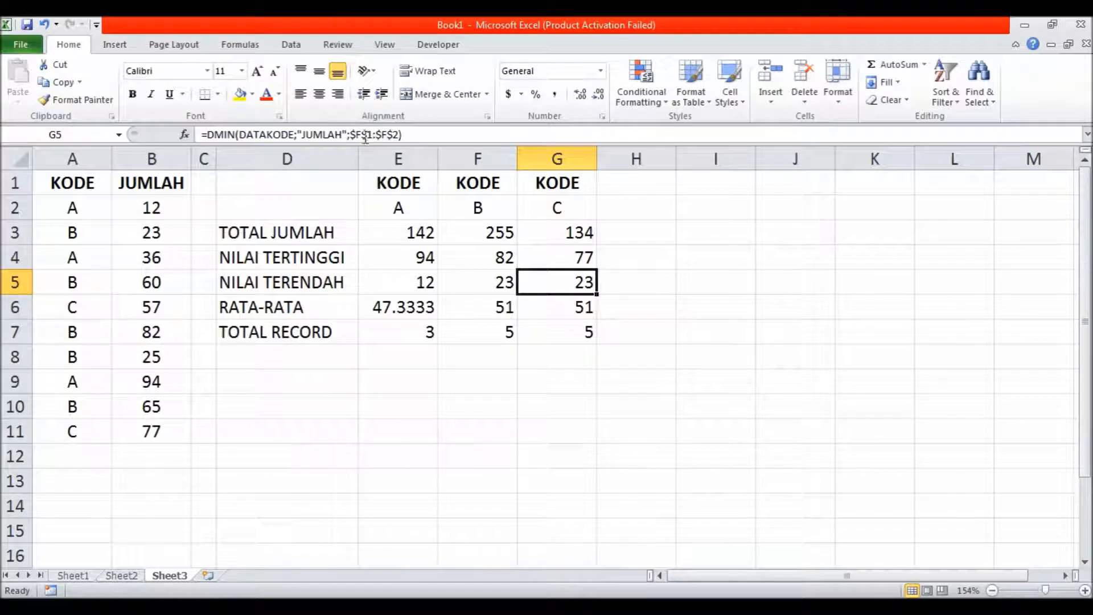
- Change the criteria range of the DMIN formula in G5 to $G$1:$G$2
{"action": "left_click", "coordinate": [366, 134]}
{"action": "key", "text": "BackSpace"}
{"action": "type", "text": "G"}
{"action": "key", "text": "Right"}
{"action": "key", "text": "Right"}
{"action": "key", "text": "Right"}
{"action": "key", "text": "Right"}
{"action": "key", "text": "Right"}
{"action": "key", "text": "BackSpace"}
{"action": "type", "text": "G"}
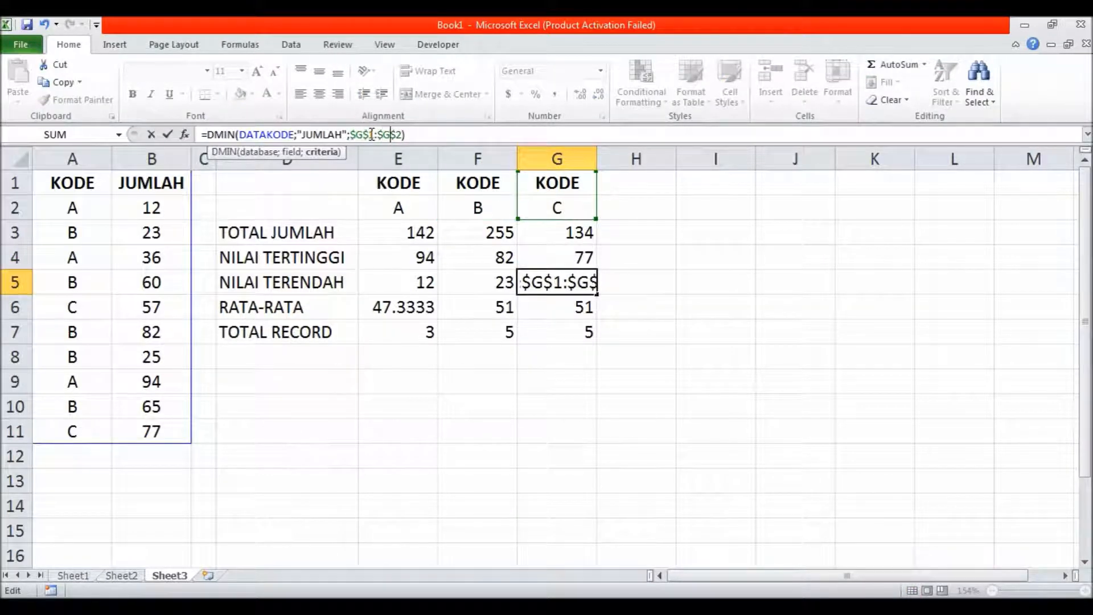
{"action": "key", "text": "Return"}
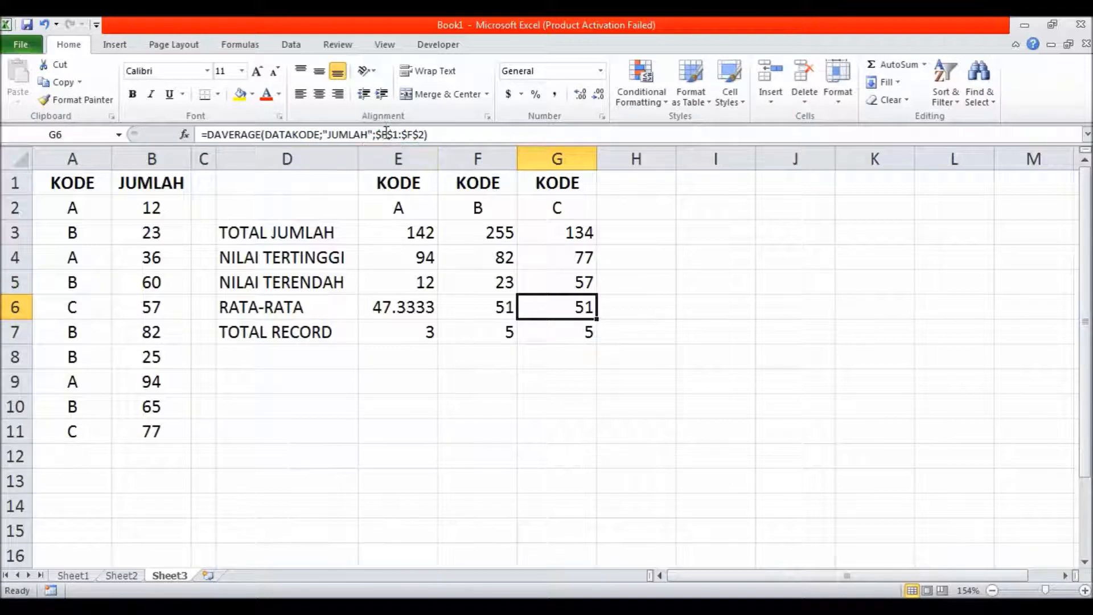
- Change the criteria range of the DAVERAGE formula in G6 to $G$1:$G$2
{"action": "left_click", "coordinate": [386, 135]}
{"action": "key", "text": "BackSpace"}
{"action": "type", "text": "G"}
{"action": "key", "text": "Right"}
{"action": "key", "text": "Right"}
{"action": "key", "text": "Right"}
{"action": "key", "text": "Right"}
{"action": "key", "text": "BackSpace"}
{"action": "type", "text": "G"}
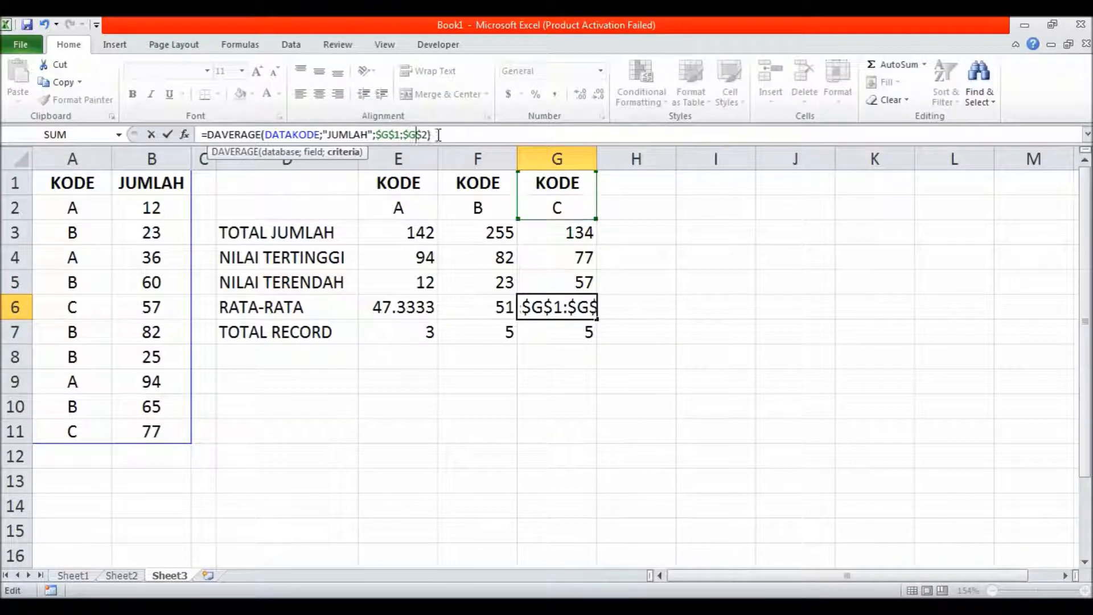
{"action": "key", "text": "Return"}
- Change the criteria range of the DCOUNT formula in G7 to $G$1:$G$2
{"action": "left_click", "coordinate": [377, 135]}
{"action": "key", "text": "BackSpace"}
{"action": "type", "text": "G$1:$F$2)"}
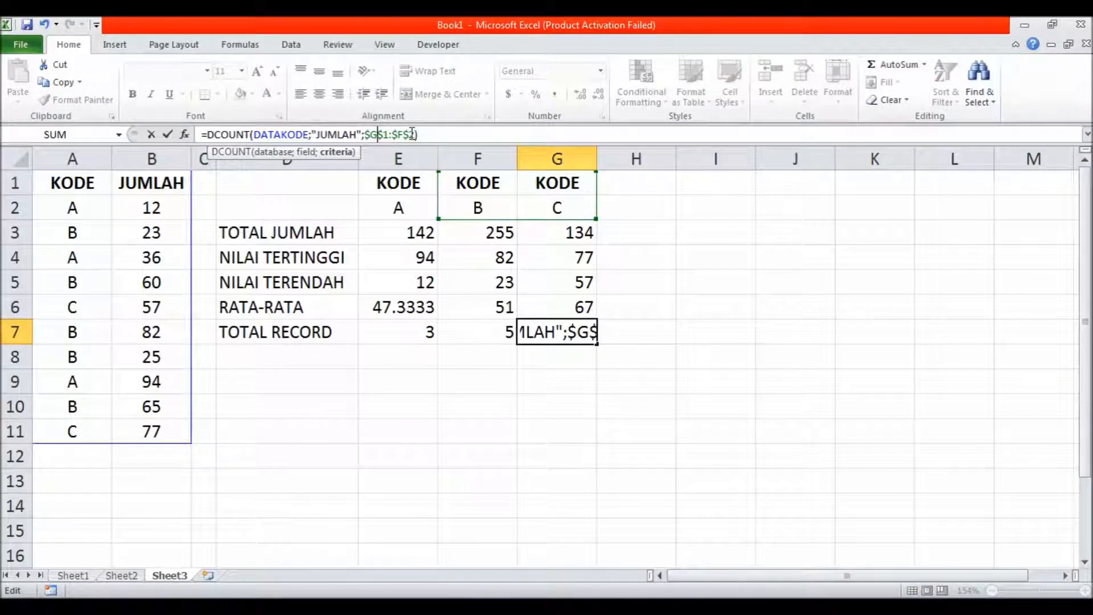
{"action": "left_click", "coordinate": [405, 135]}
{"action": "key", "text": "BackSpace"}
{"action": "type", "text": "G"}
{"action": "key", "text": "Return"}
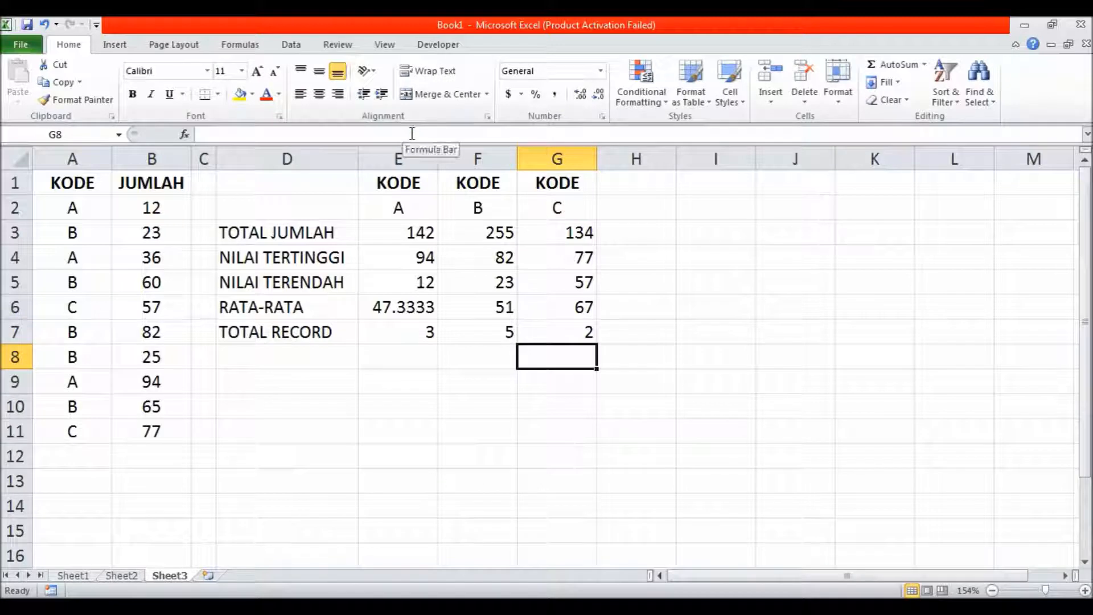
{"action": "left_click", "coordinate": [398, 406]}
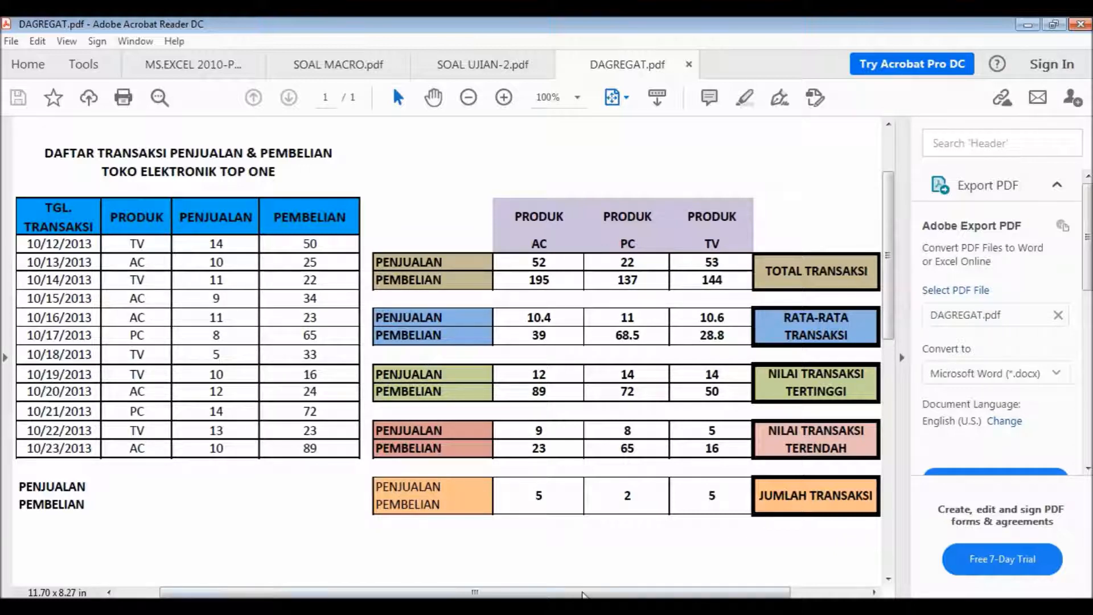
- Switch back to Excel, add a new worksheet and enter the header TGL. TRANSAKSI in A1
{"action": "key", "text": "alt+Tab"}
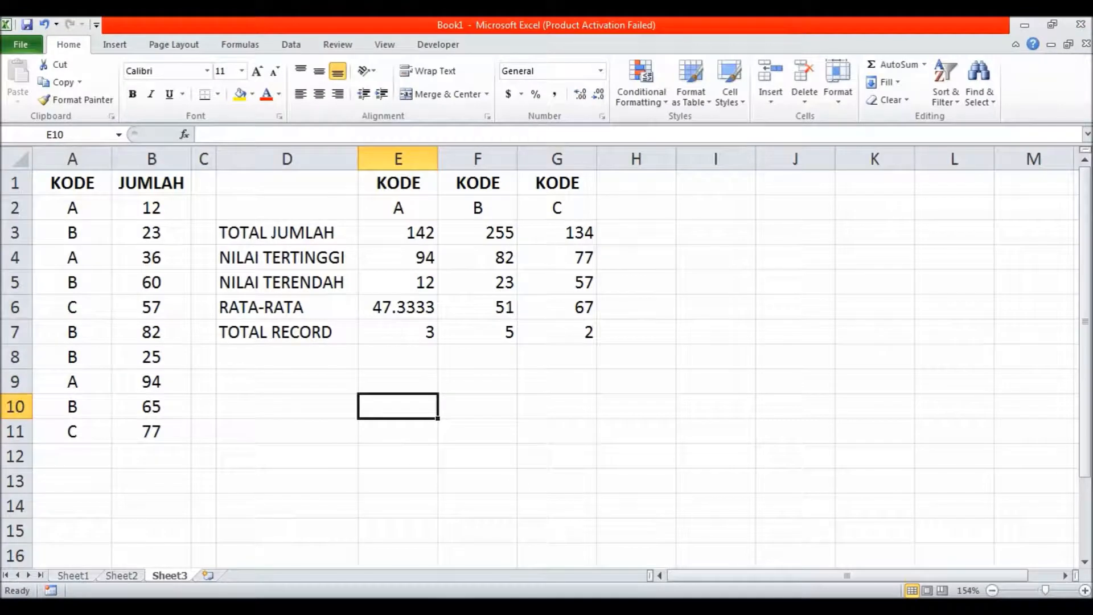
{"action": "left_click", "coordinate": [212, 573]}
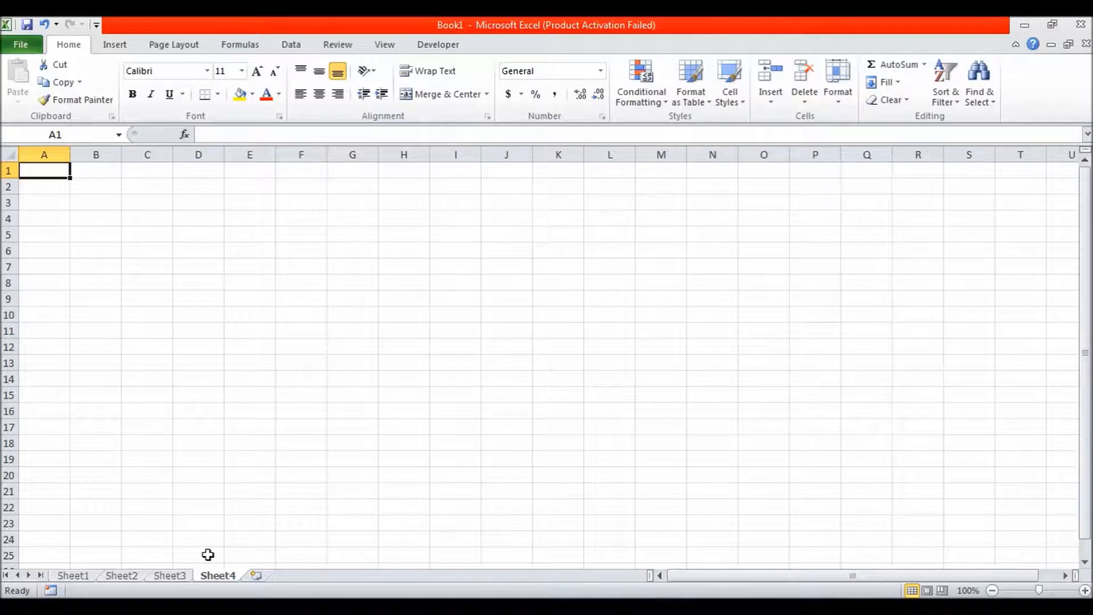
{"action": "type", "text": "T"}
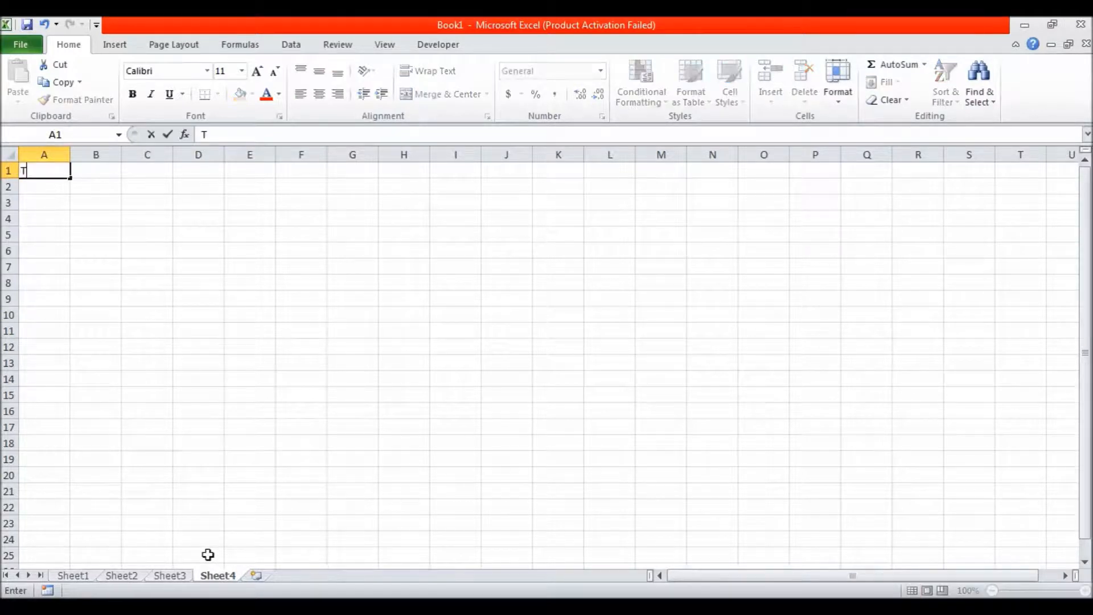
{"action": "type", "text": "GL. TRANSAKSI"}
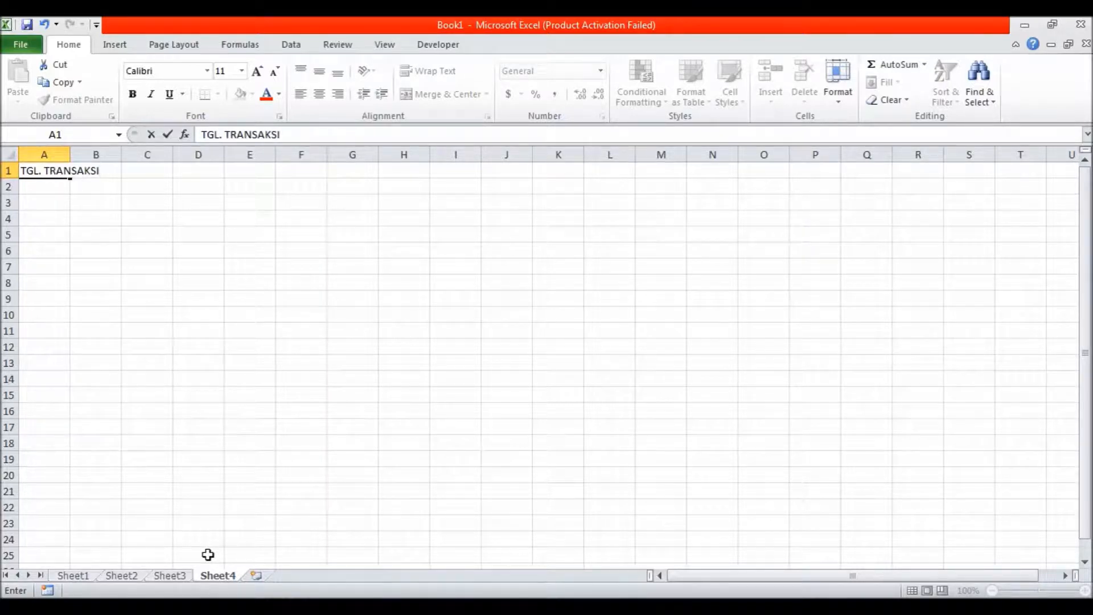
{"action": "key", "text": "Tab"}
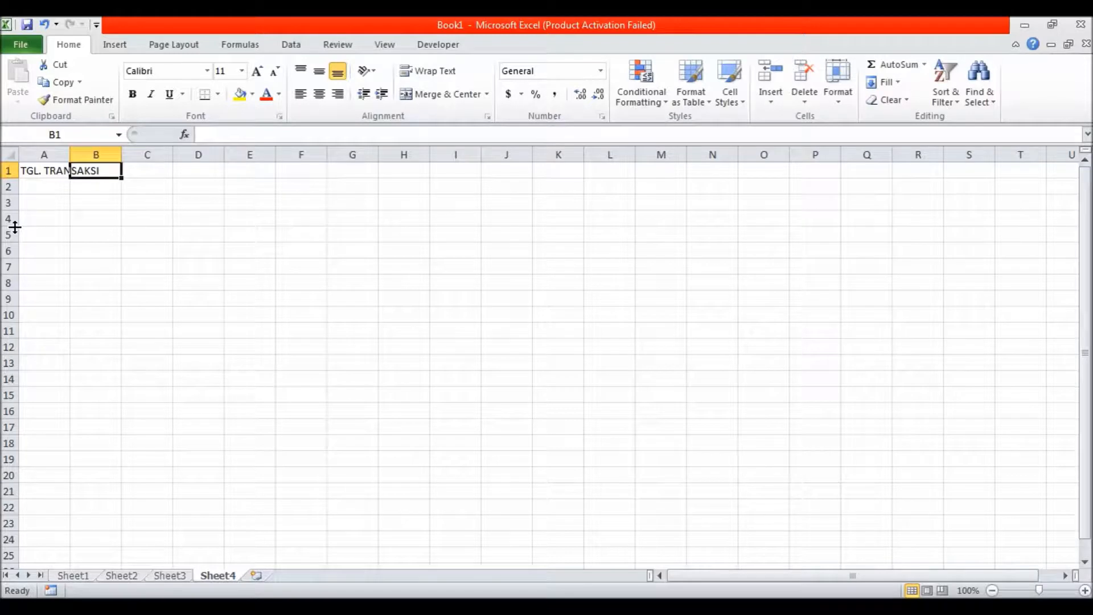
- Widen column A slightly and format the A1 header with wrapped text, bold and centred alignment
{"action": "mouse_move", "coordinate": [75, 157]}
{"action": "left_mouse_down"}
{"action": "mouse_move", "coordinate": [114, 156]}
{"action": "mouse_move", "coordinate": [81, 151]}
{"action": "mouse_move", "coordinate": [94, 151]}
{"action": "left_mouse_up"}
{"action": "left_click", "coordinate": [68, 171]}
{"action": "left_click", "coordinate": [450, 73]}
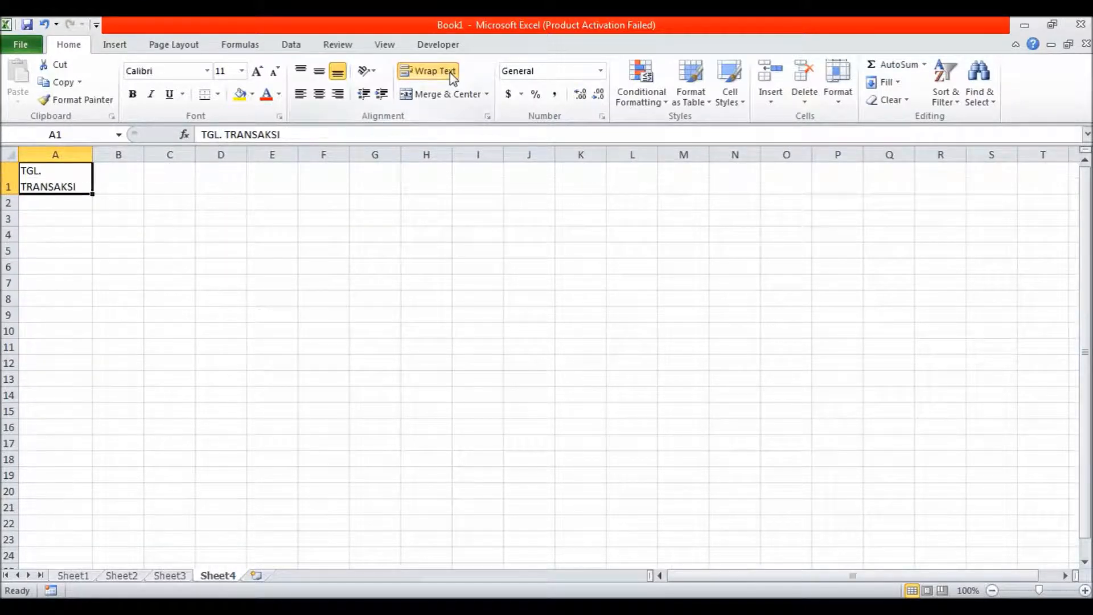
{"action": "left_click", "coordinate": [132, 94]}
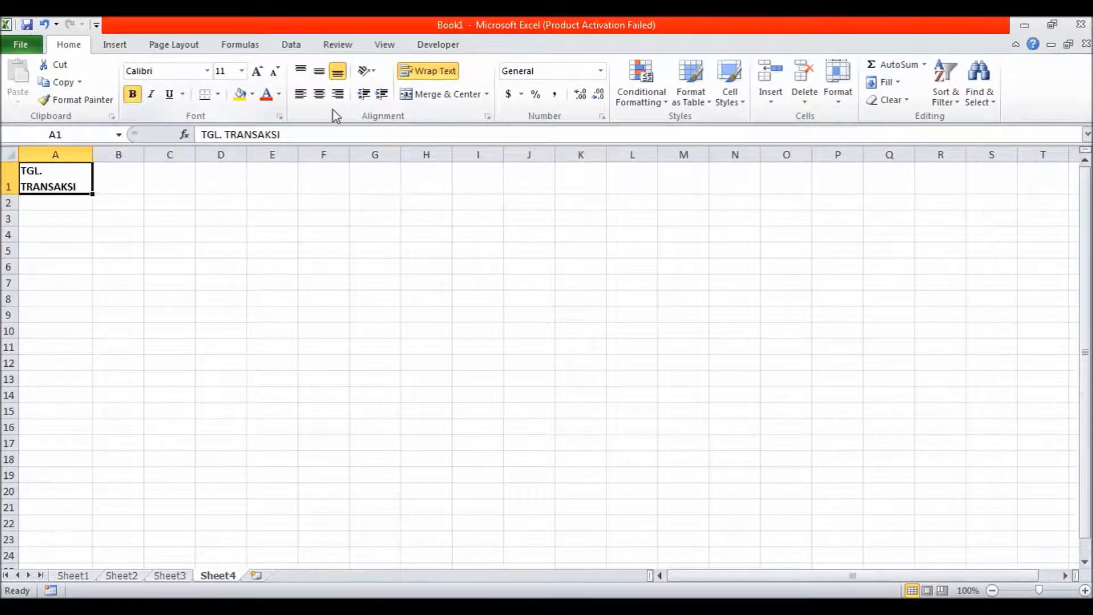
{"action": "left_click", "coordinate": [318, 94]}
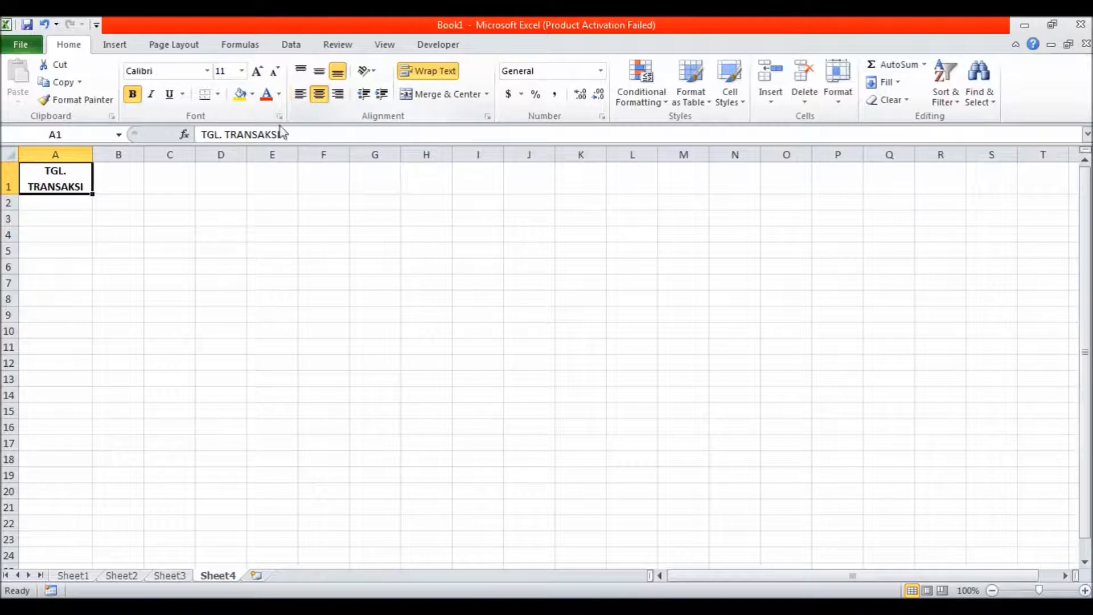
- Enter the headers PRODUK, PENJUALAN and PEMBELIAN in B1:D1, checking them against DAGREGAT.pdf in Acrobat Reader
{"action": "left_click", "coordinate": [138, 176]}
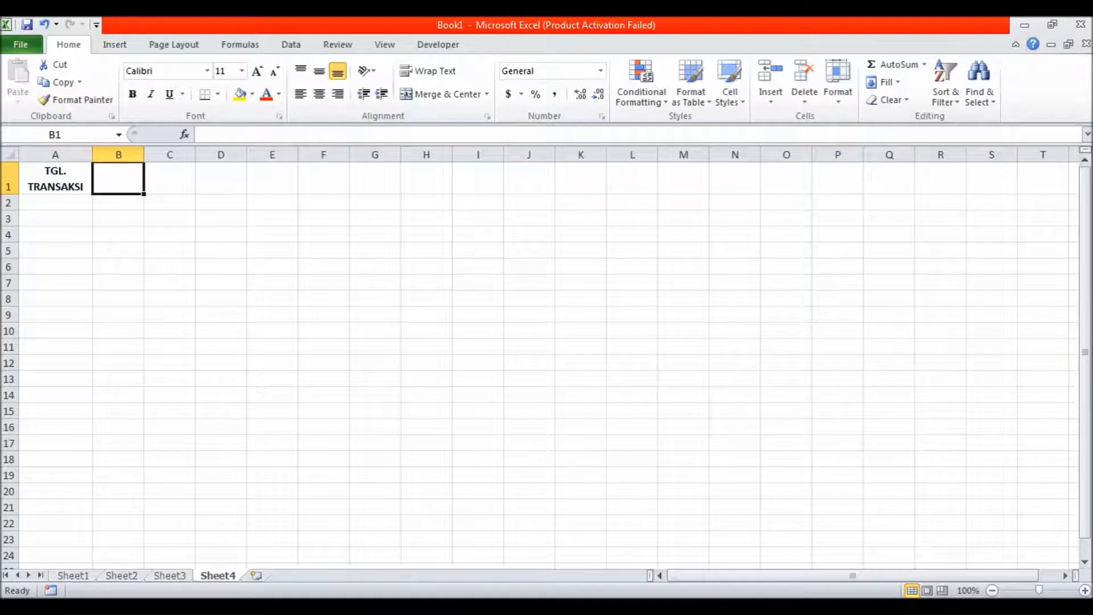
{"action": "left_click", "coordinate": [725, 603]}
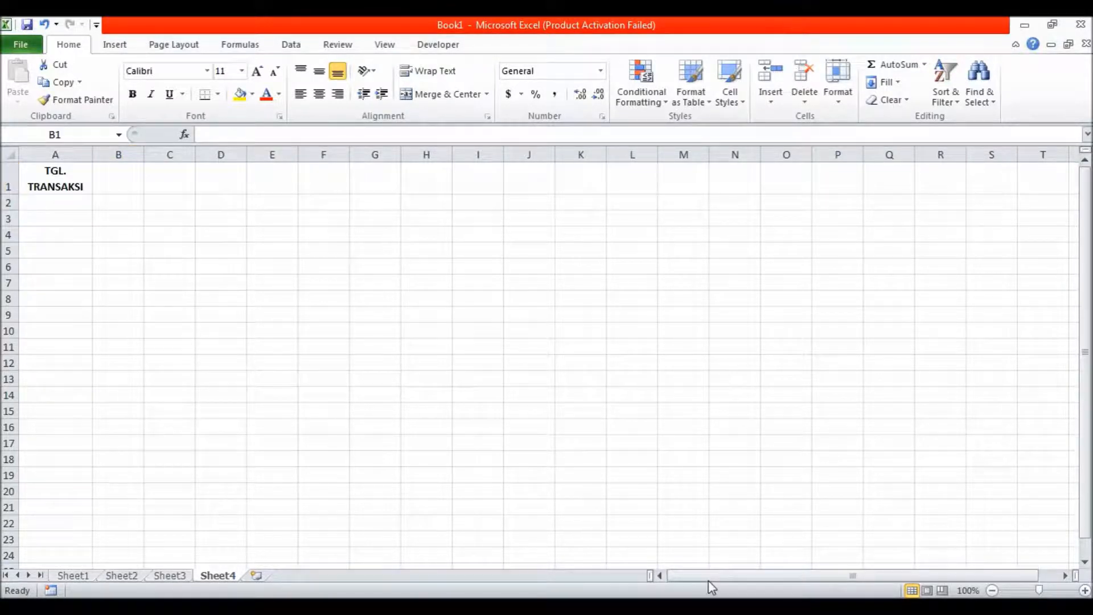
{"action": "left_click", "coordinate": [708, 582]}
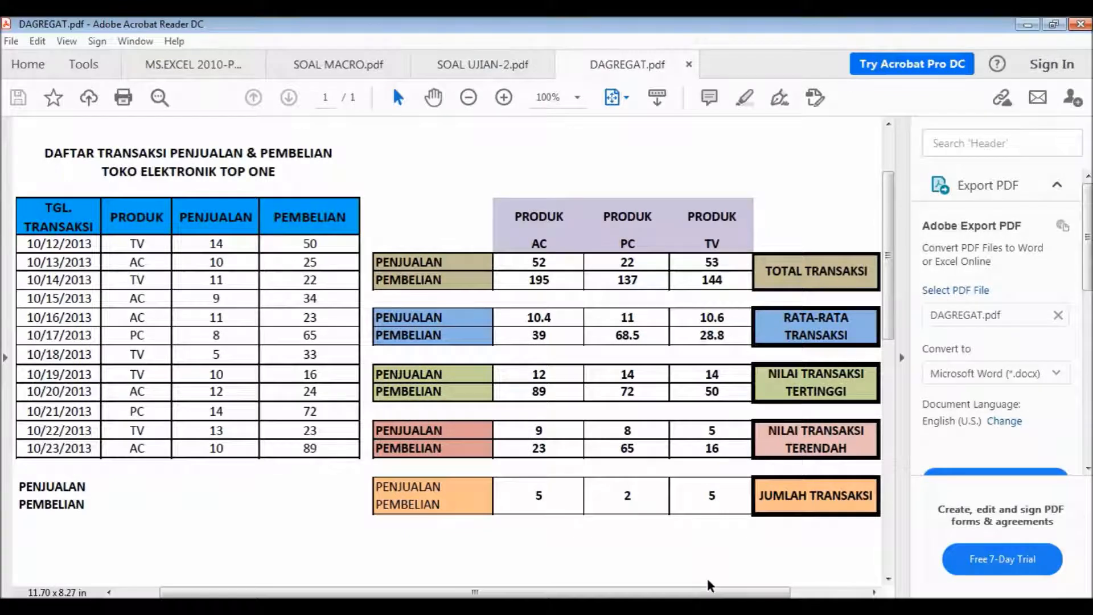
{"action": "left_click", "coordinate": [1028, 24]}
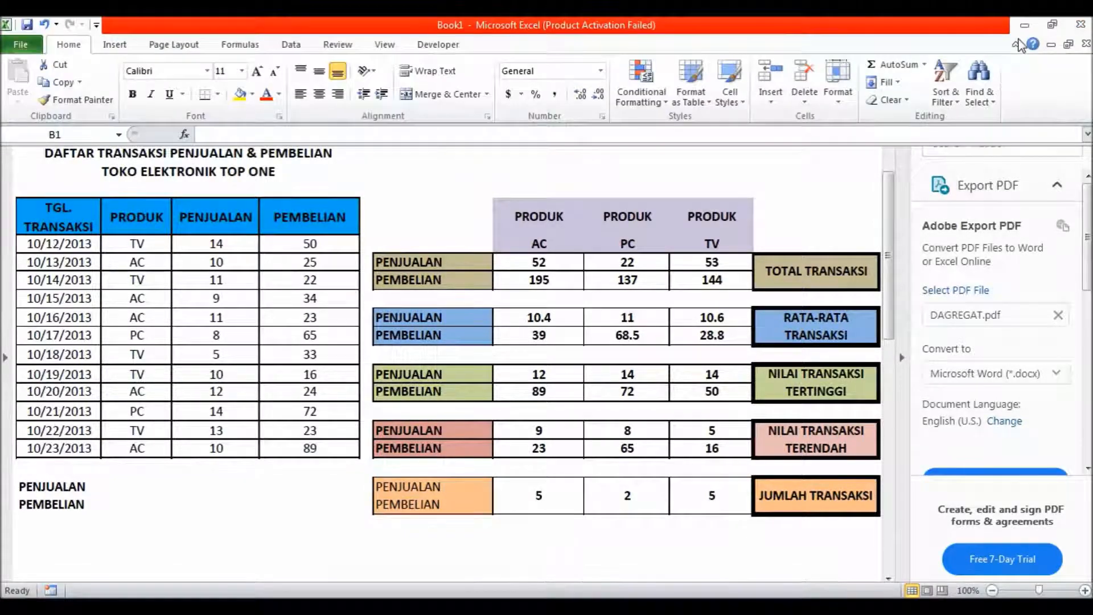
{"action": "type", "text": "PRODUK"}
{"action": "key", "text": "Tab"}
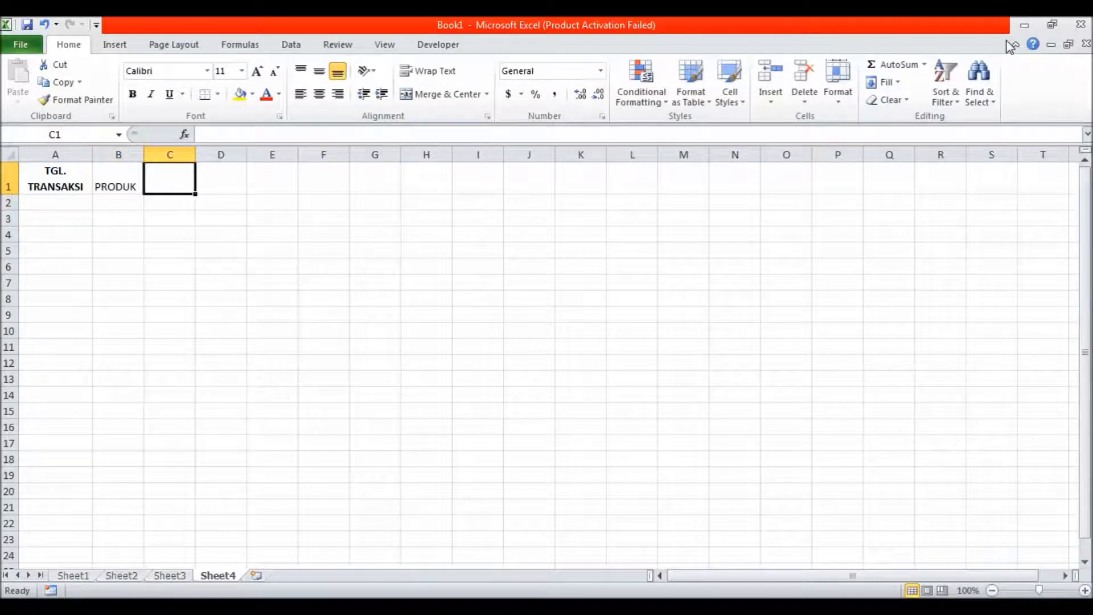
{"action": "type", "text": "PENJUALAN"}
{"action": "key", "text": "Tab"}
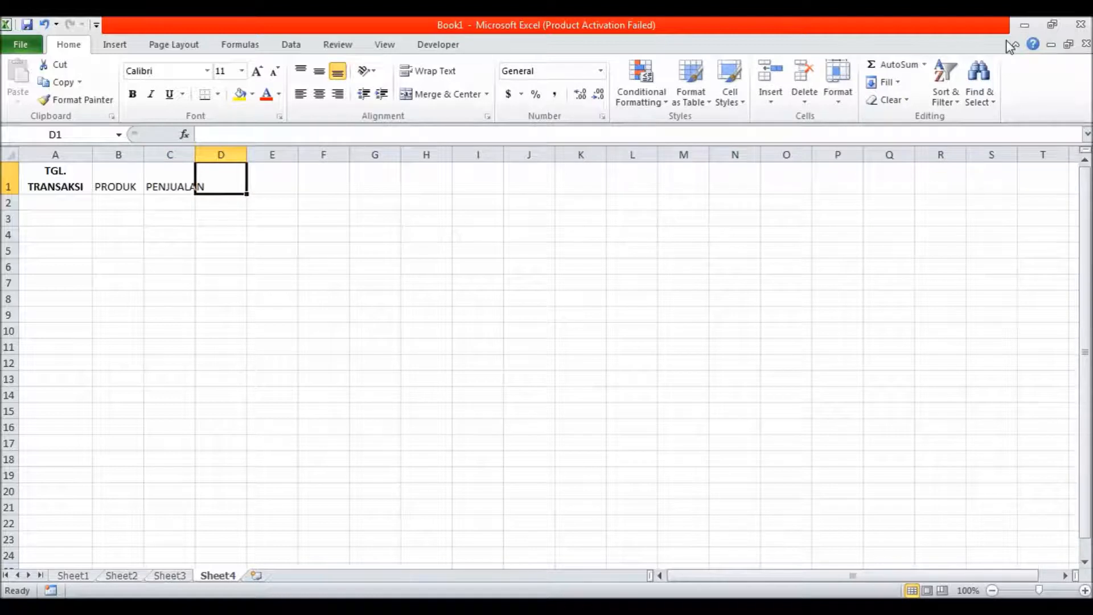
{"action": "type", "text": "PEMBELIAN"}
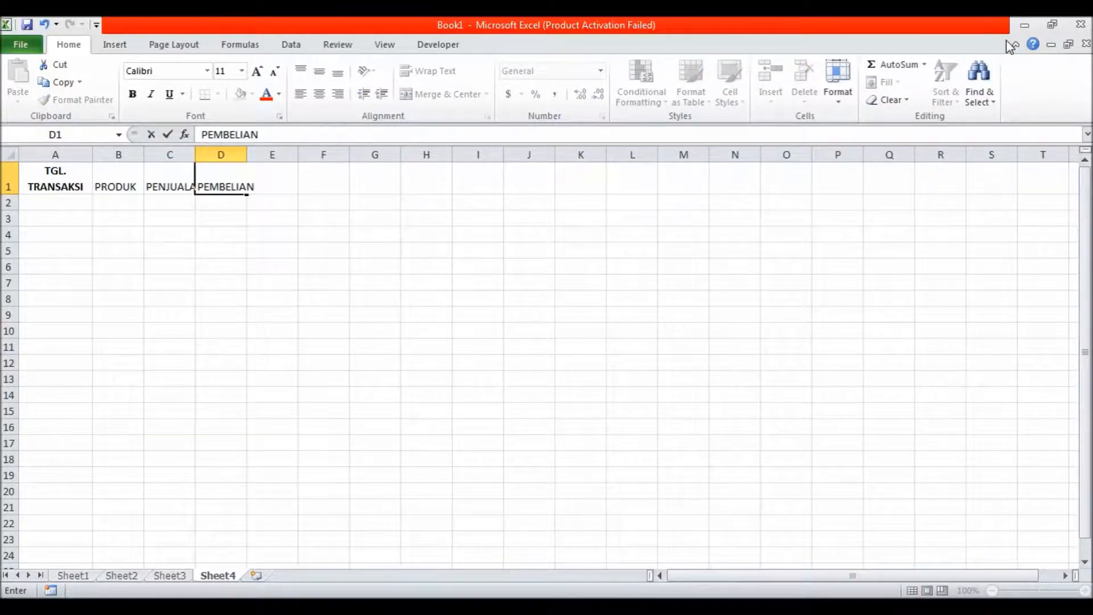
{"action": "key", "text": "Return"}
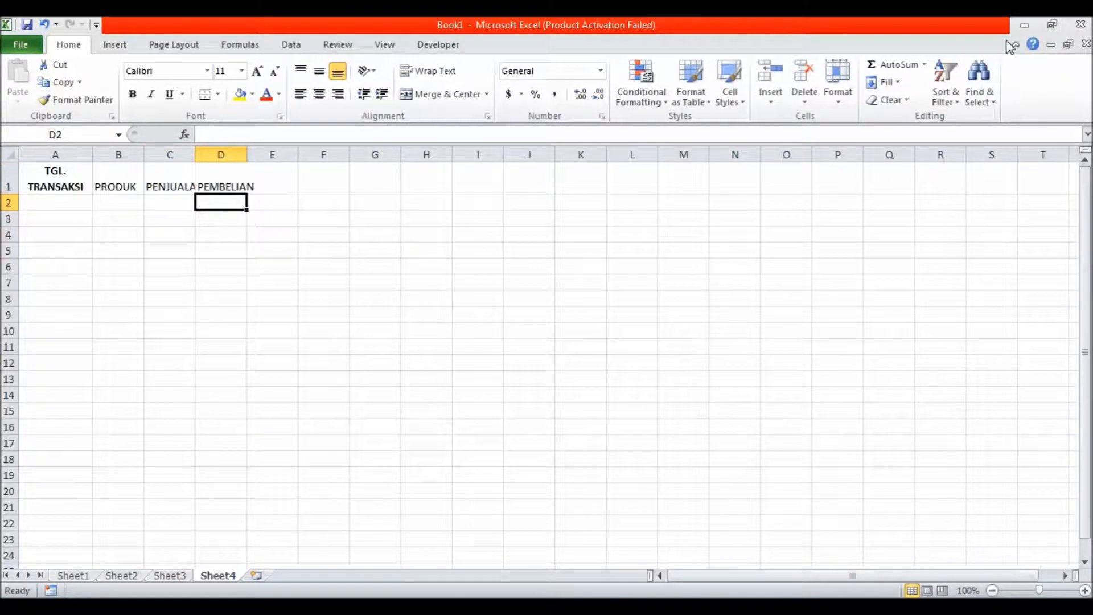
- Set the width of columns B to D to 12
{"action": "left_click_drag", "start_coordinate": [117, 183], "coordinate": [244, 186]}
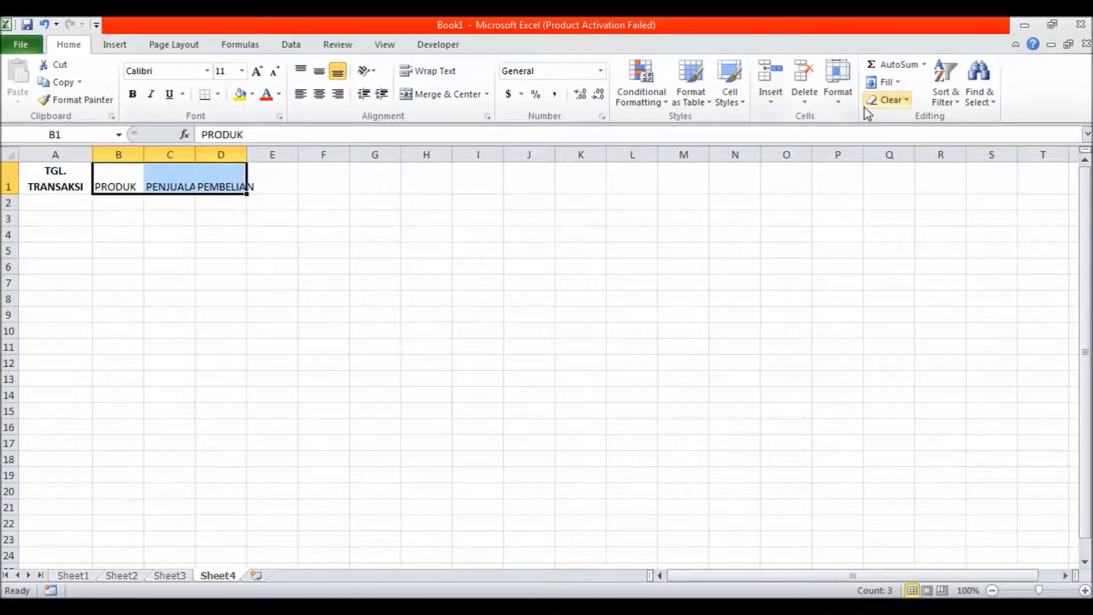
{"action": "left_click", "coordinate": [845, 98]}
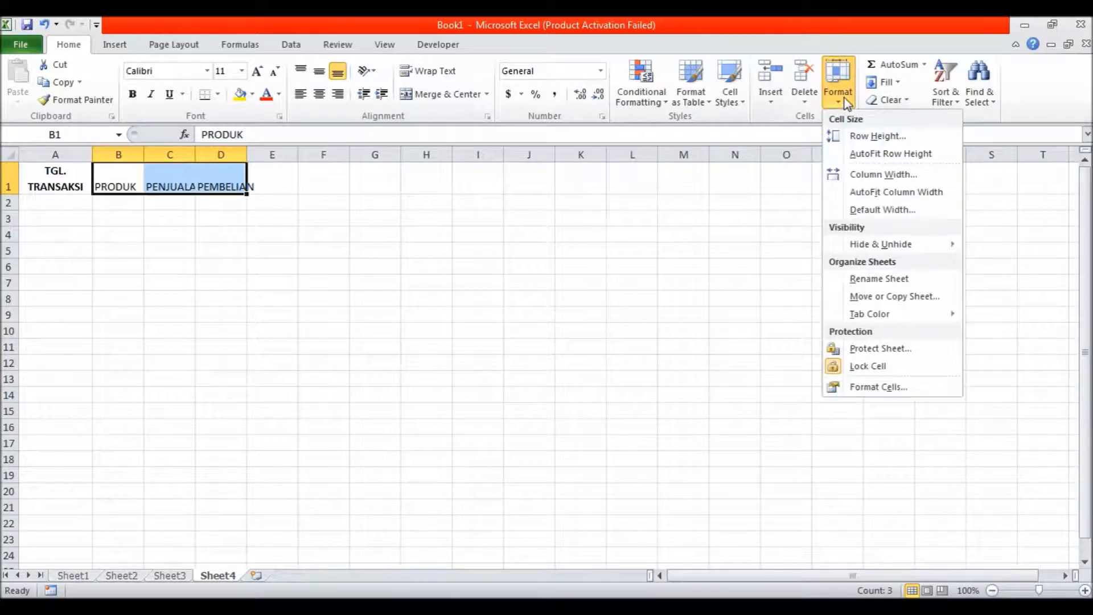
{"action": "left_click", "coordinate": [895, 175]}
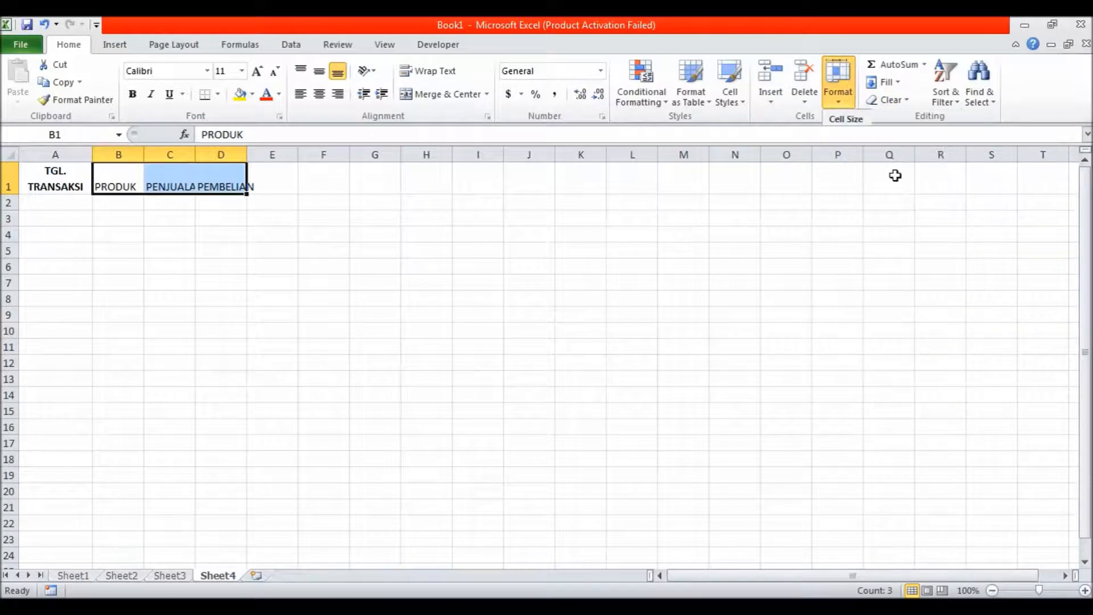
{"action": "type", "text": "1"}
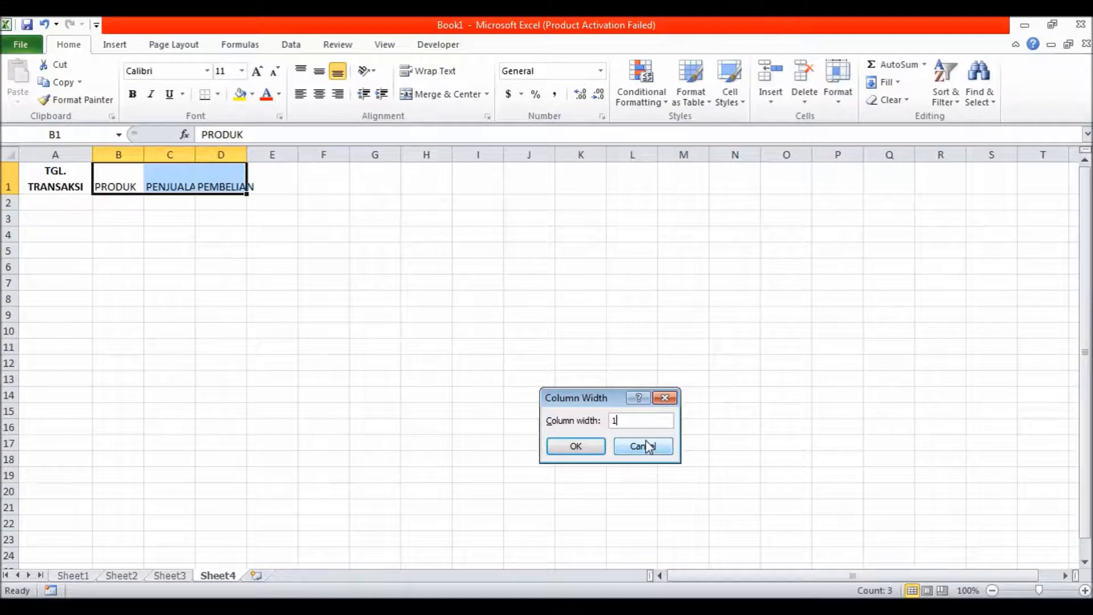
{"action": "type", "text": "2"}
{"action": "left_click", "coordinate": [574, 450]}
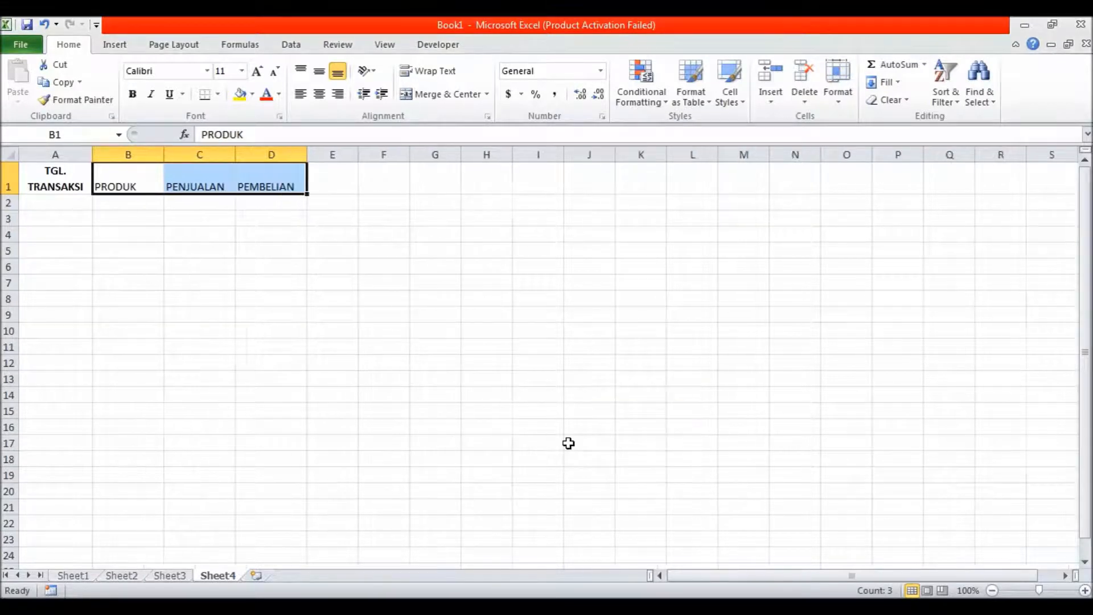
- Make the headers in B1:D1 bold and centred, and widen the PRODUK column
{"action": "left_click", "coordinate": [132, 93]}
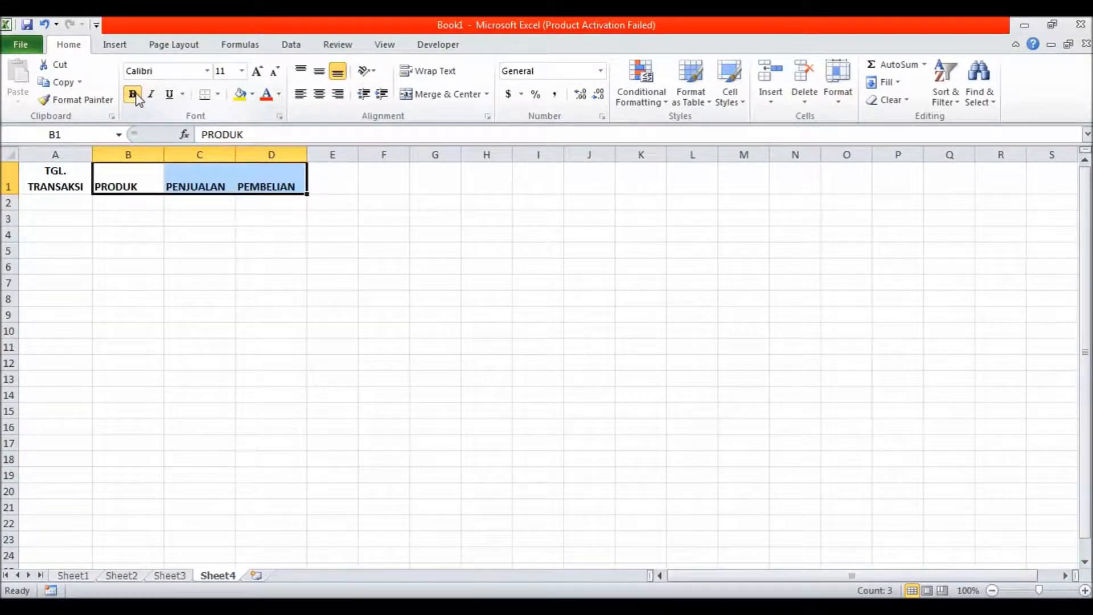
{"action": "left_click", "coordinate": [319, 95]}
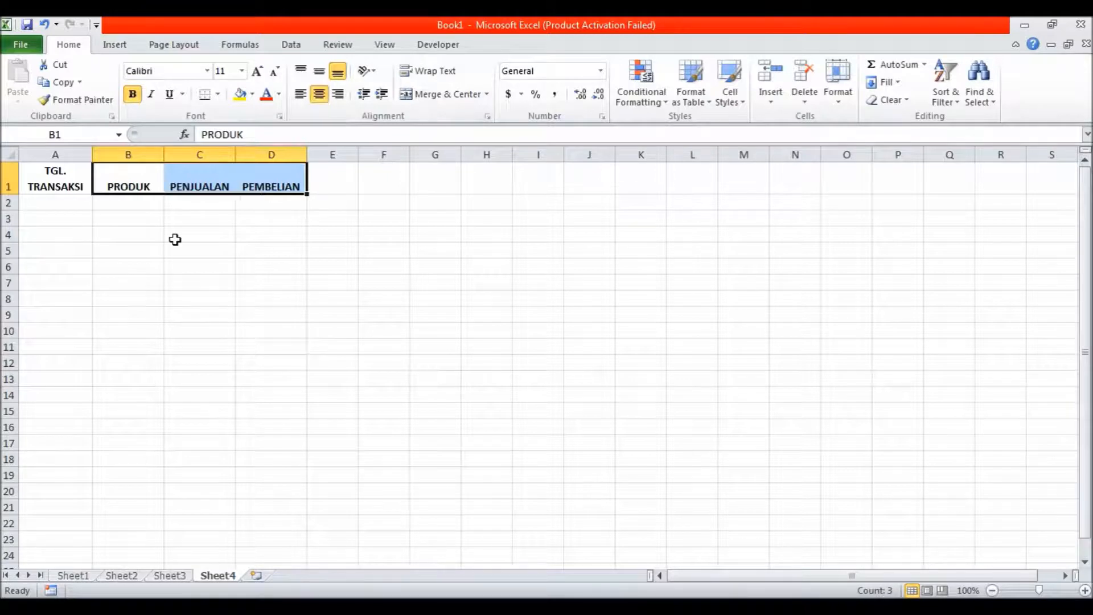
{"action": "left_click", "coordinate": [175, 239]}
{"action": "left_click_drag", "start_coordinate": [166, 158], "coordinate": [192, 157]}
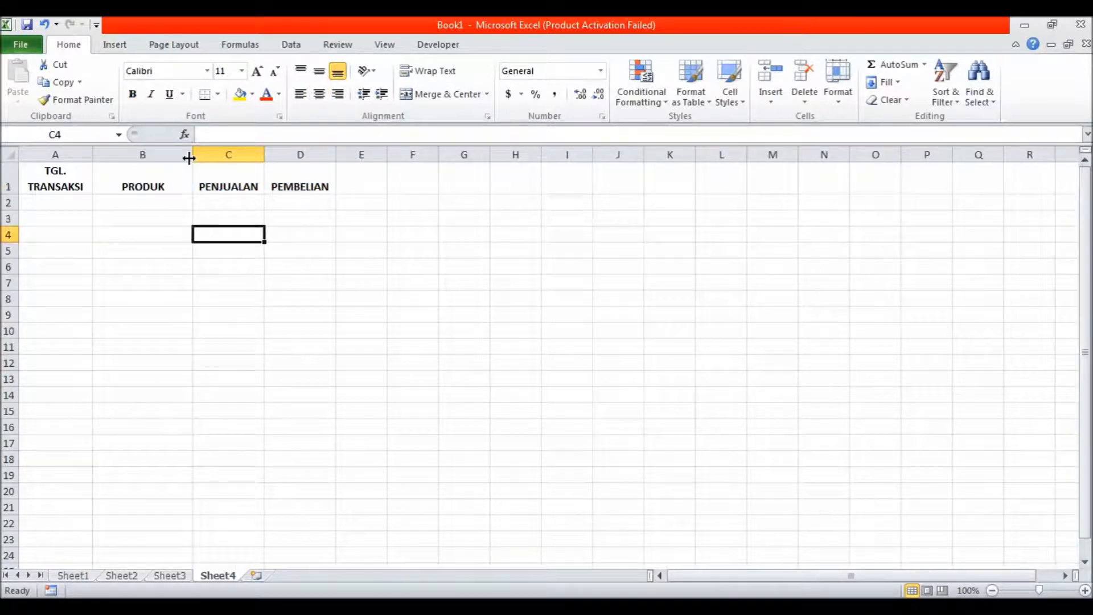
- Enter the date 11/12/2021 in A2 and fill the date series down to A9
{"action": "left_click", "coordinate": [58, 201]}
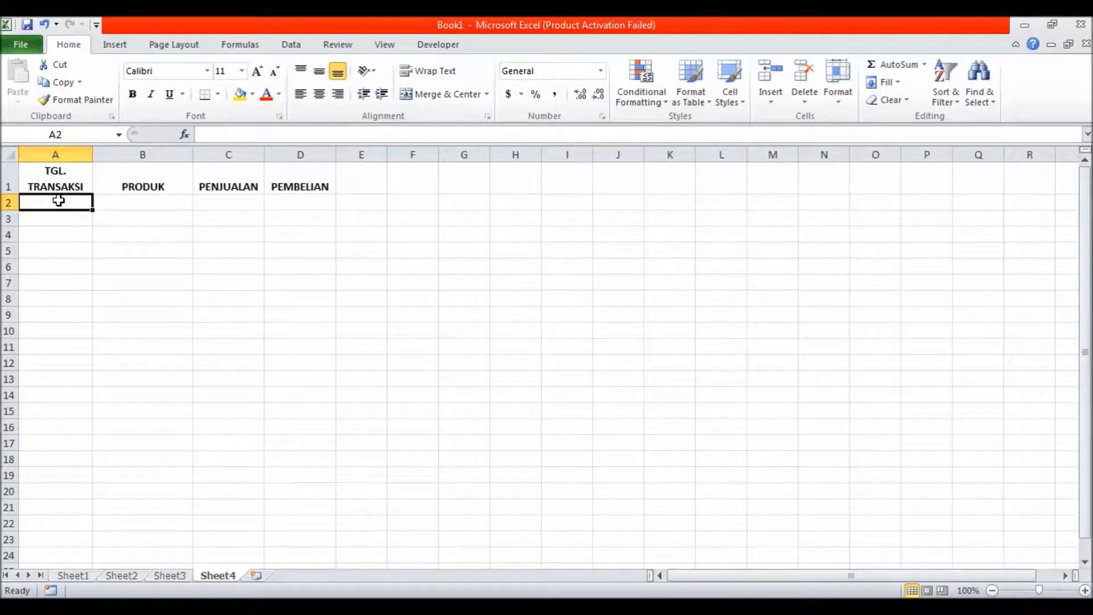
{"action": "type", "text": "1"}
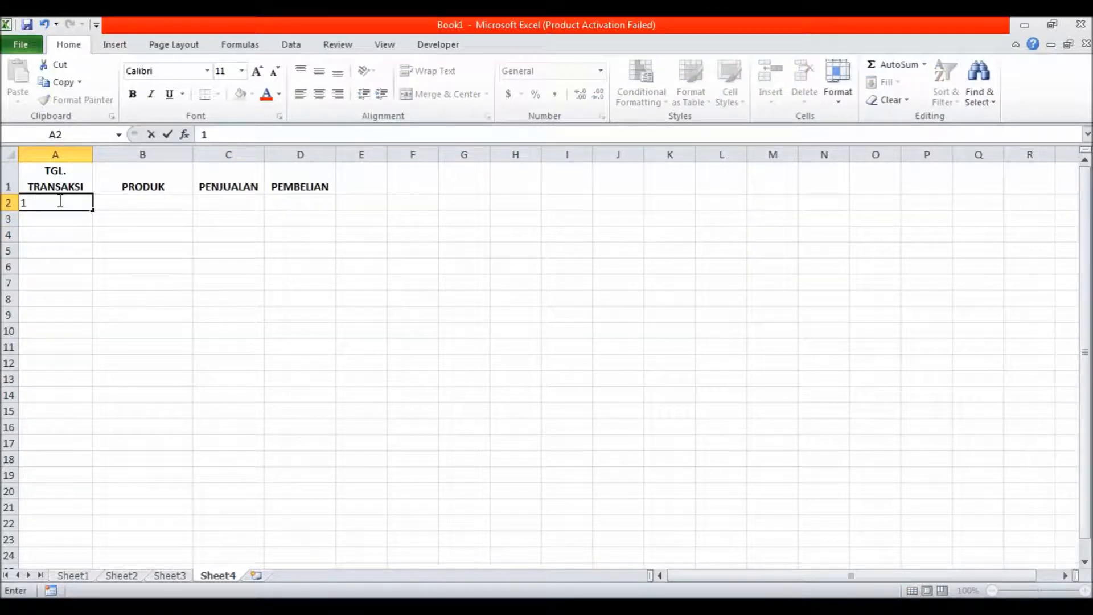
{"action": "type", "text": "1/12/2021"}
{"action": "key", "text": "Return"}
{"action": "left_click", "coordinate": [77, 204]}
{"action": "left_click_drag", "start_coordinate": [93, 210], "coordinate": [104, 319]}
- Check the product names in DAGREGAT.pdf in Acrobat Reader and enter TV, AC and PC in B2:B4 of the Excel sheet
{"action": "left_click", "coordinate": [155, 206]}
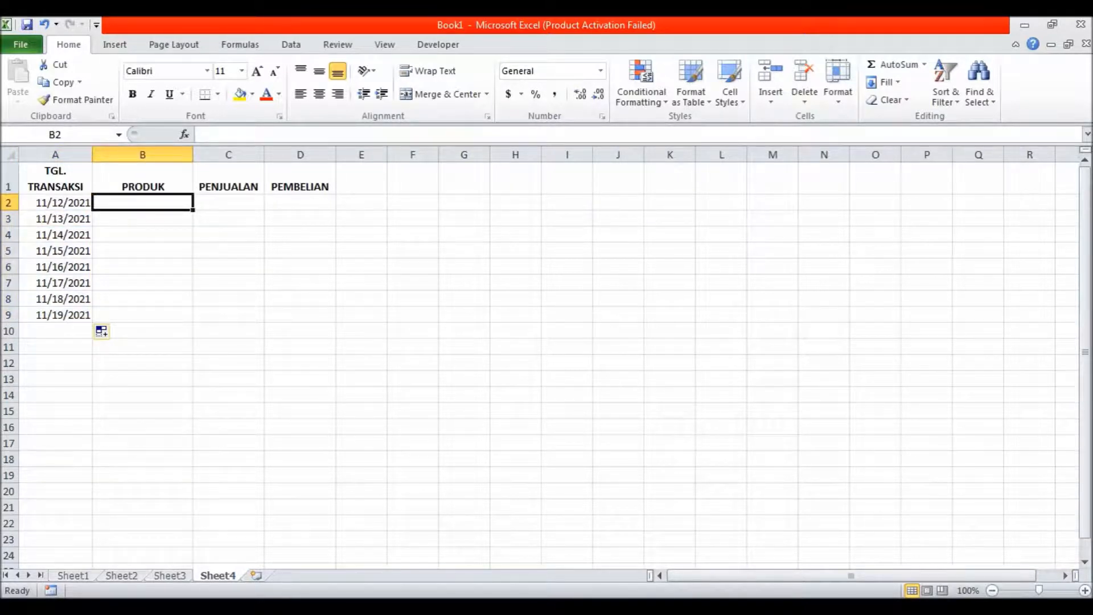
{"action": "left_click", "coordinate": [712, 591]}
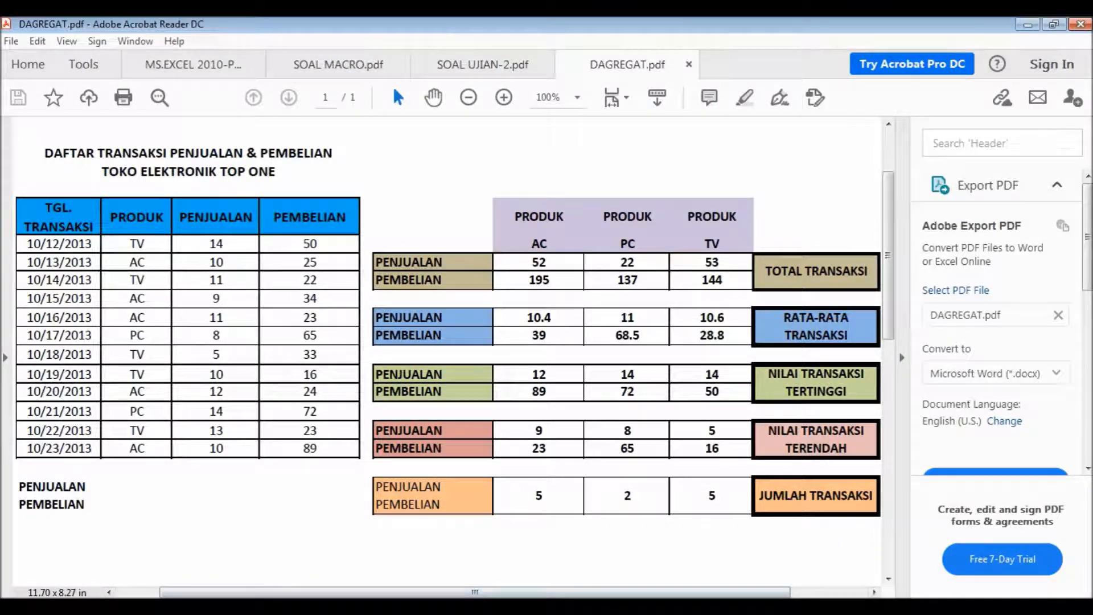
{"action": "left_click", "coordinate": [755, 586]}
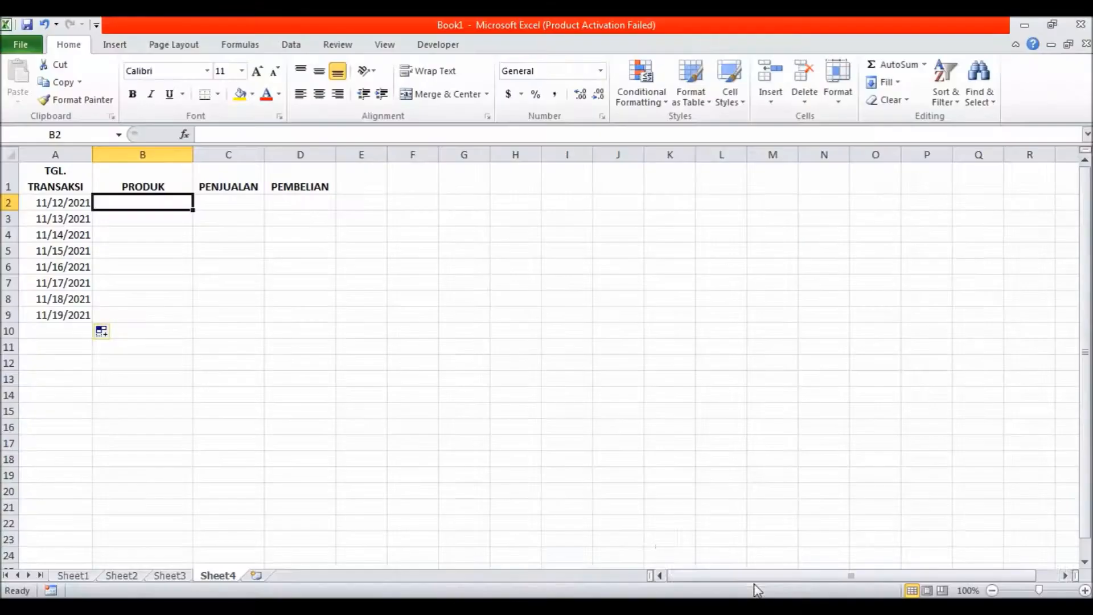
{"action": "type", "text": "TV"}
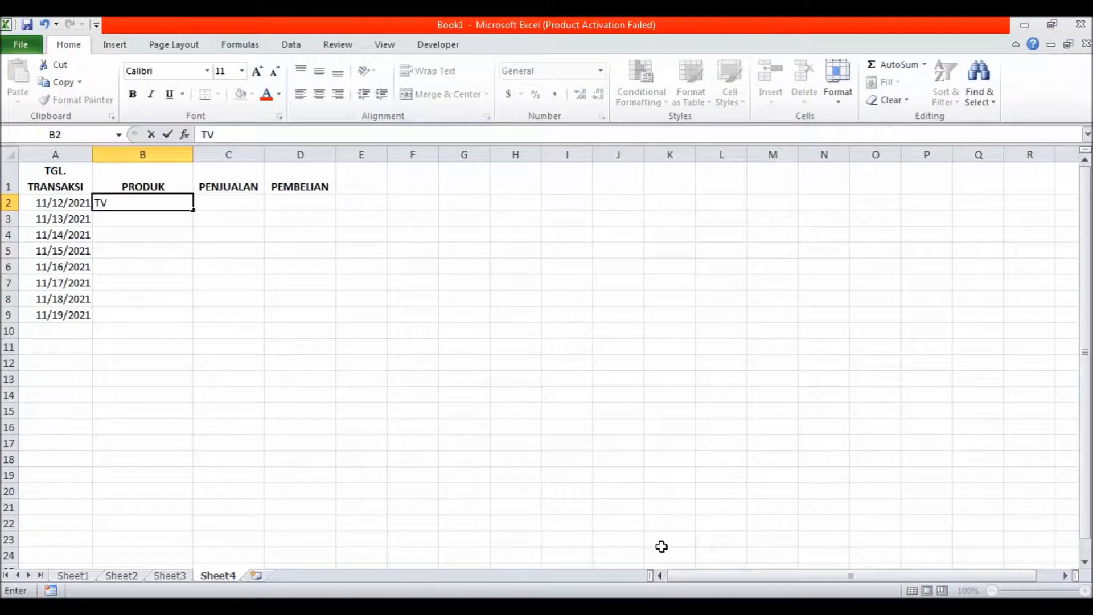
{"action": "key", "text": "Return"}
{"action": "type", "text": "AC"}
{"action": "key", "text": "Return"}
{"action": "type", "text": "PC"}
{"action": "key", "text": "Return"}
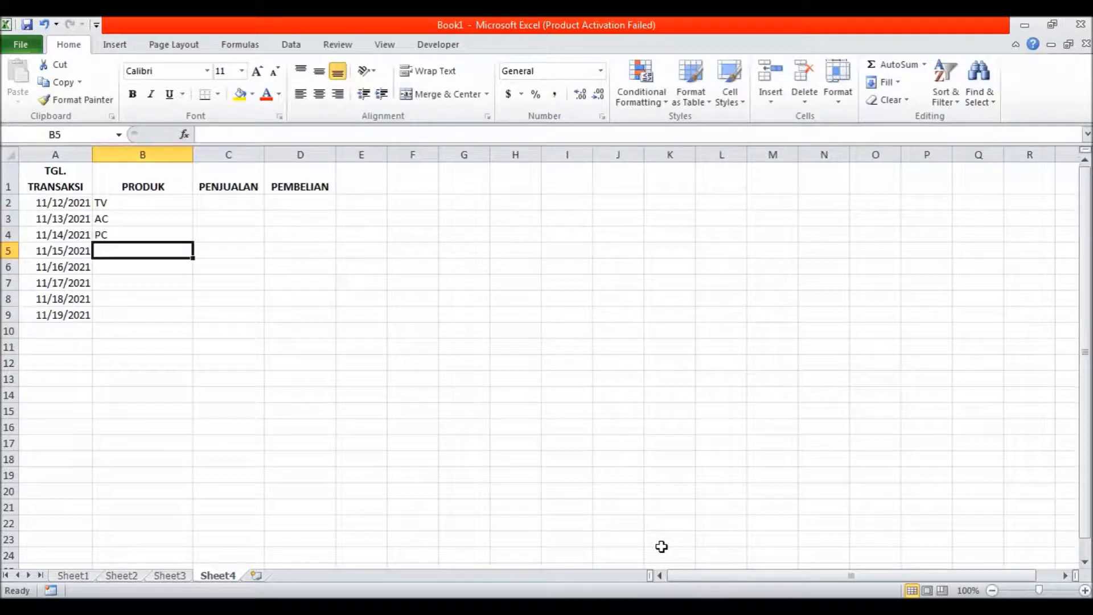
- Enter the products TV in B5 and PC in B6
{"action": "type", "text": "TV"}
{"action": "key", "text": "Return"}
{"action": "type", "text": "AC"}
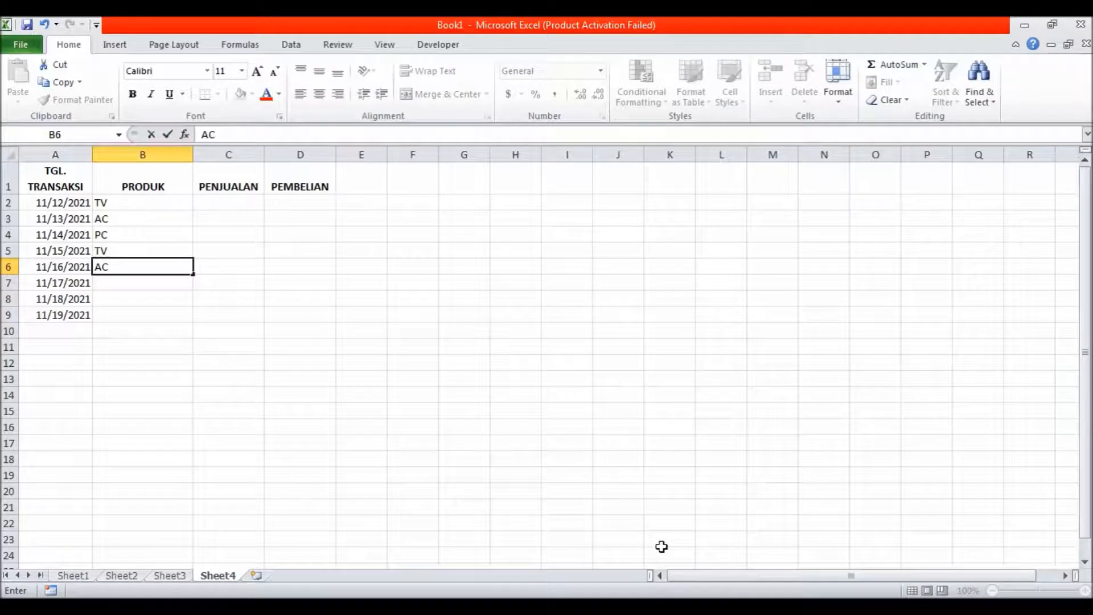
{"action": "key", "text": "Left"}
{"action": "key", "text": "Right"}
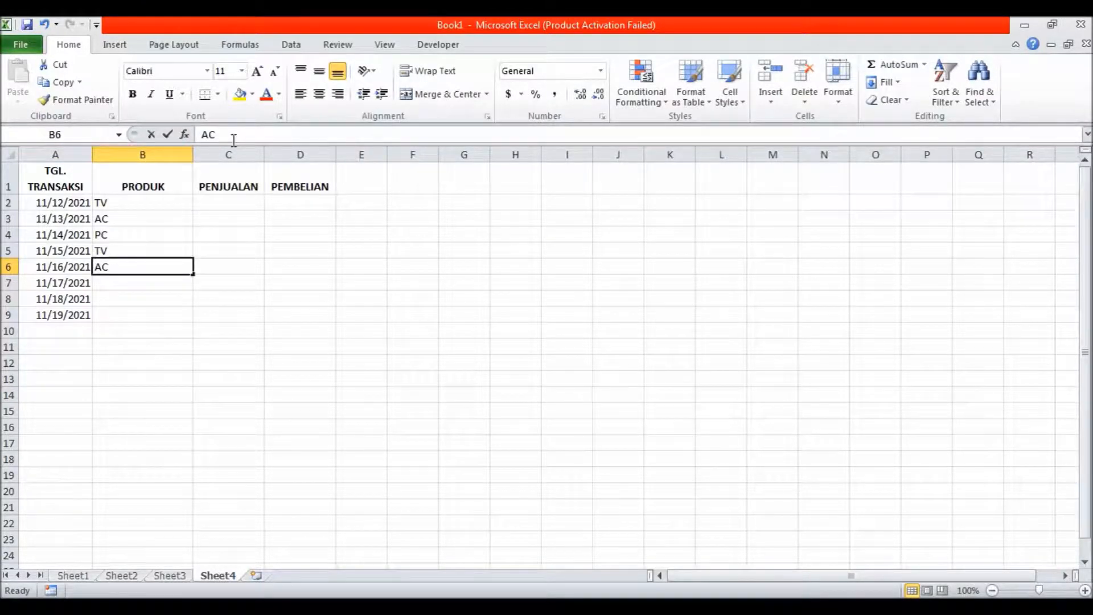
{"action": "left_click_drag", "start_coordinate": [232, 135], "coordinate": [197, 135]}
{"action": "type", "text": "PC"}
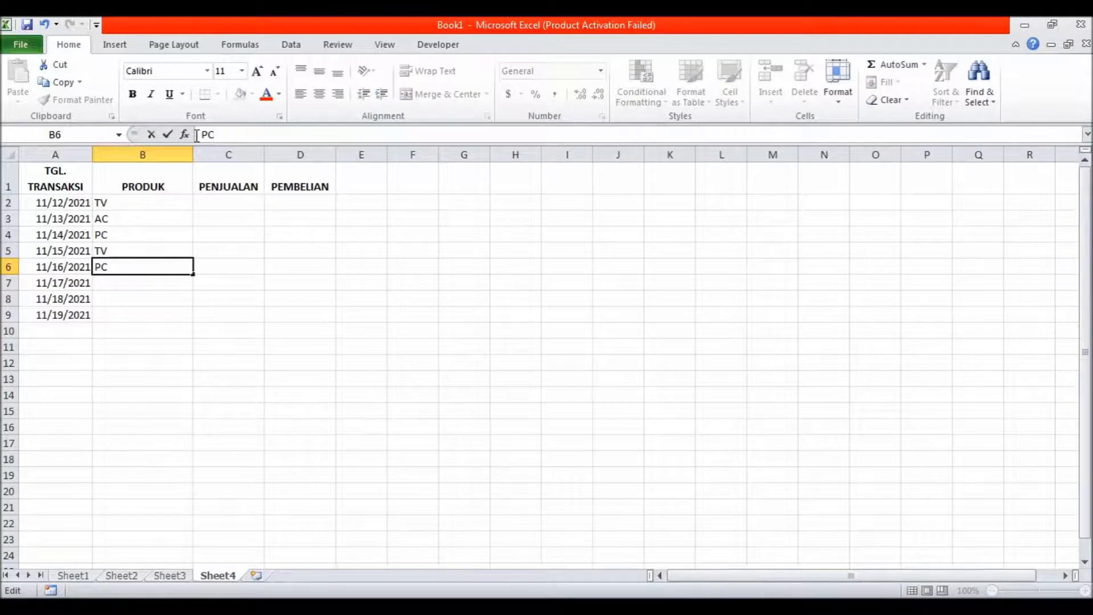
{"action": "key", "text": "Return"}
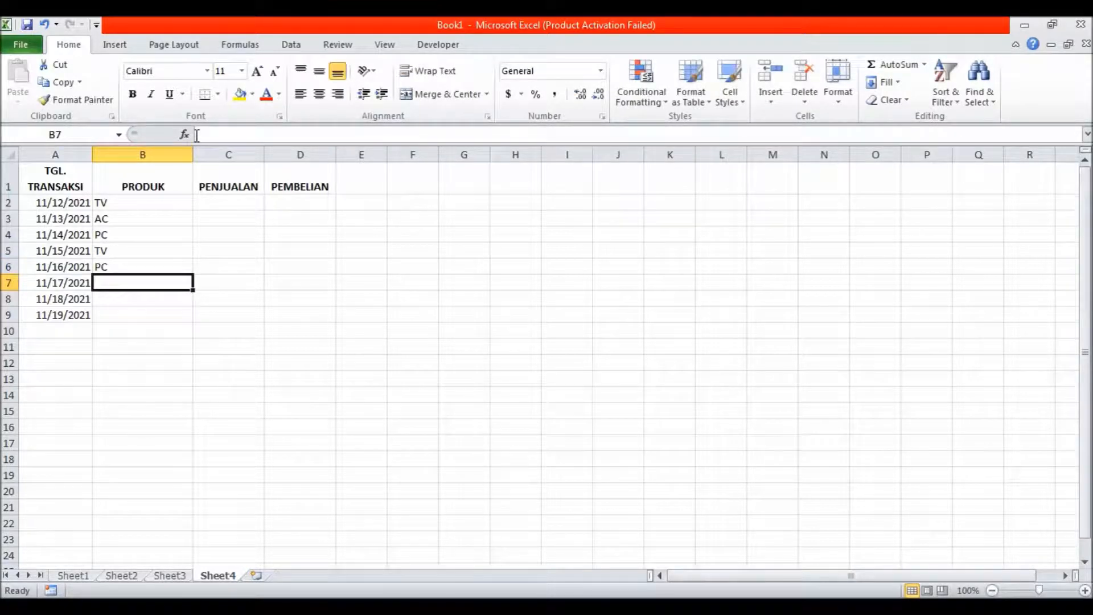
- Complete the PRODUK column with TV, AC and PC in B7:B9
{"action": "type", "text": "TV"}
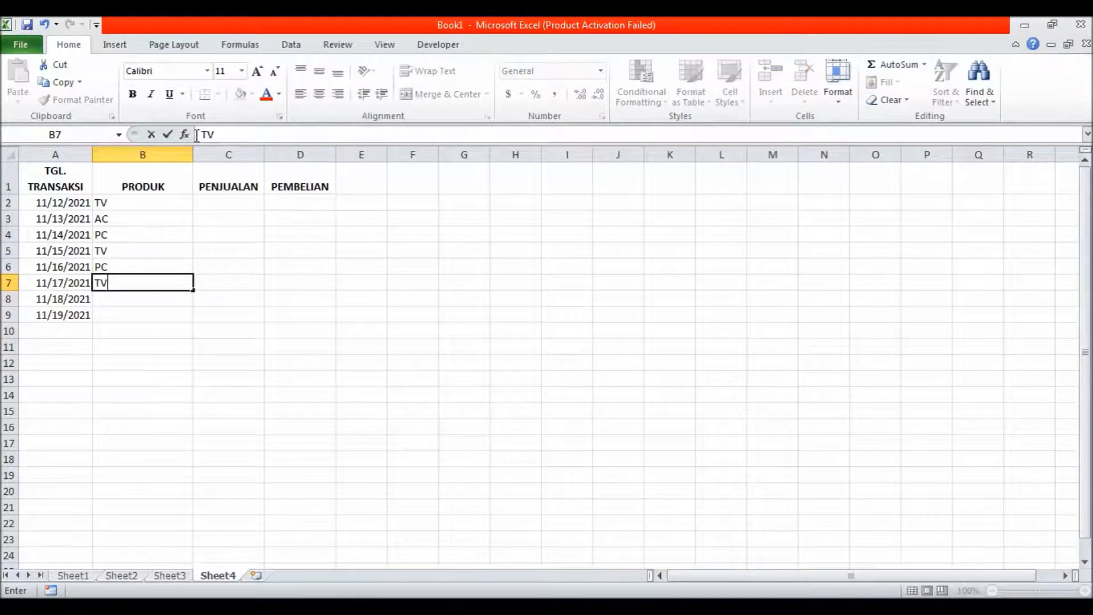
{"action": "key", "text": "Return"}
{"action": "type", "text": "AC"}
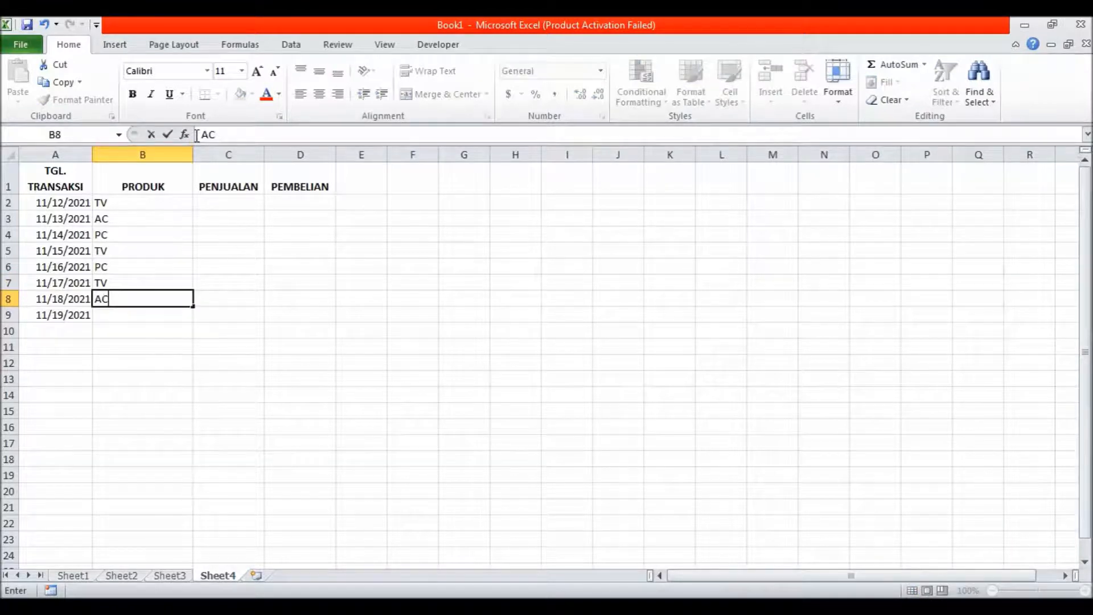
{"action": "key", "text": "Return"}
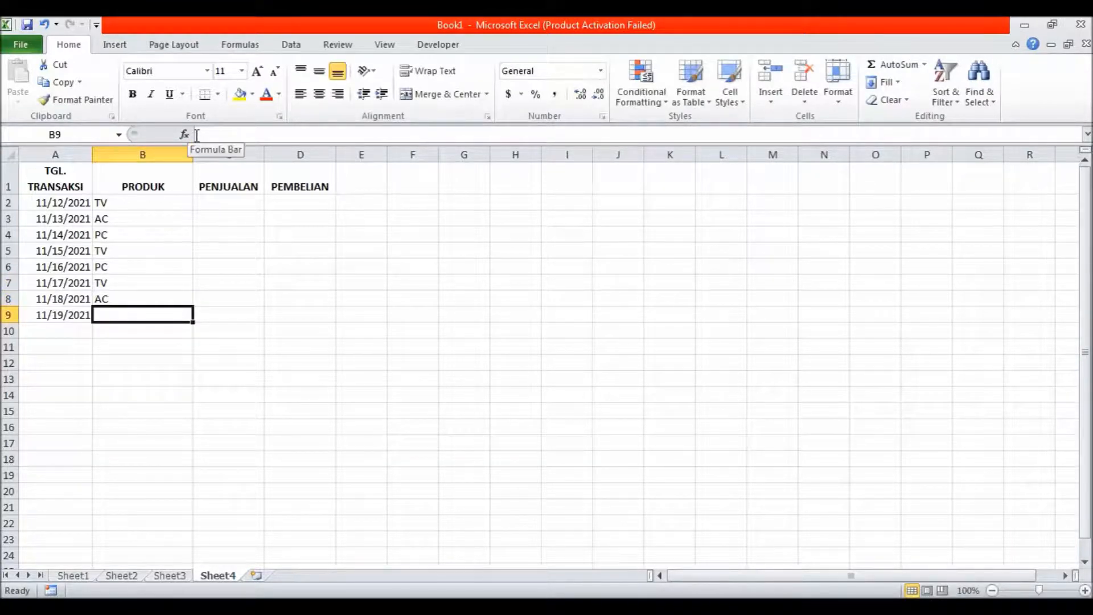
{"action": "type", "text": "PC"}
{"action": "key", "text": "Return"}
- Centre the product entries in B2:B9 and narrow the PRODUK column to fit its header
{"action": "key", "text": "Up"}
{"action": "key", "text": "Up"}
{"action": "key", "text": "Up"}
{"action": "key", "text": "Up"}
{"action": "key", "text": "Up"}
{"action": "key", "text": "Up"}
{"action": "key", "text": "Up"}
{"action": "key", "text": "Up"}
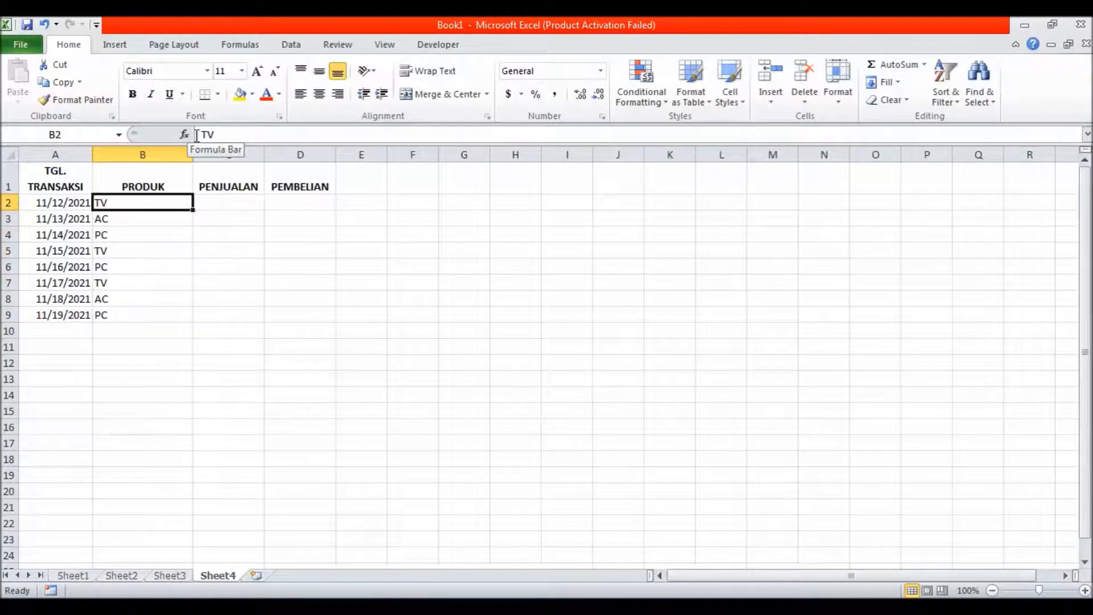
{"action": "left_click_drag", "start_coordinate": [166, 202], "coordinate": [170, 318]}
{"action": "left_click", "coordinate": [320, 94]}
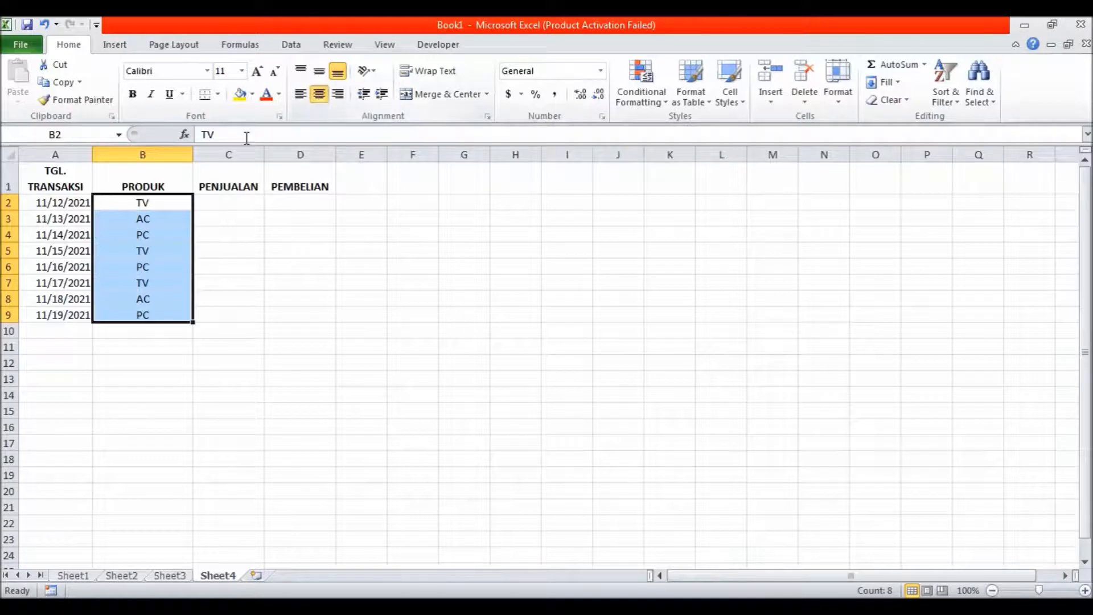
{"action": "left_click_drag", "start_coordinate": [189, 151], "coordinate": [148, 153]}
- Centre the empty PENJUALAN and PEMBELIAN cells in C2:D9
{"action": "left_click", "coordinate": [163, 204]}
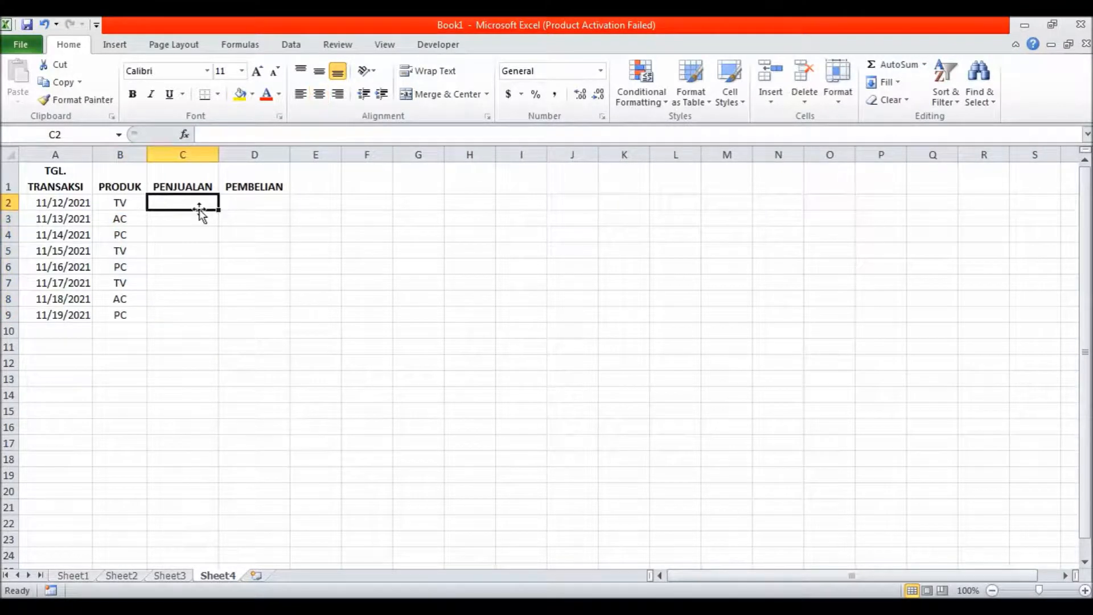
{"action": "left_click_drag", "start_coordinate": [201, 207], "coordinate": [256, 315]}
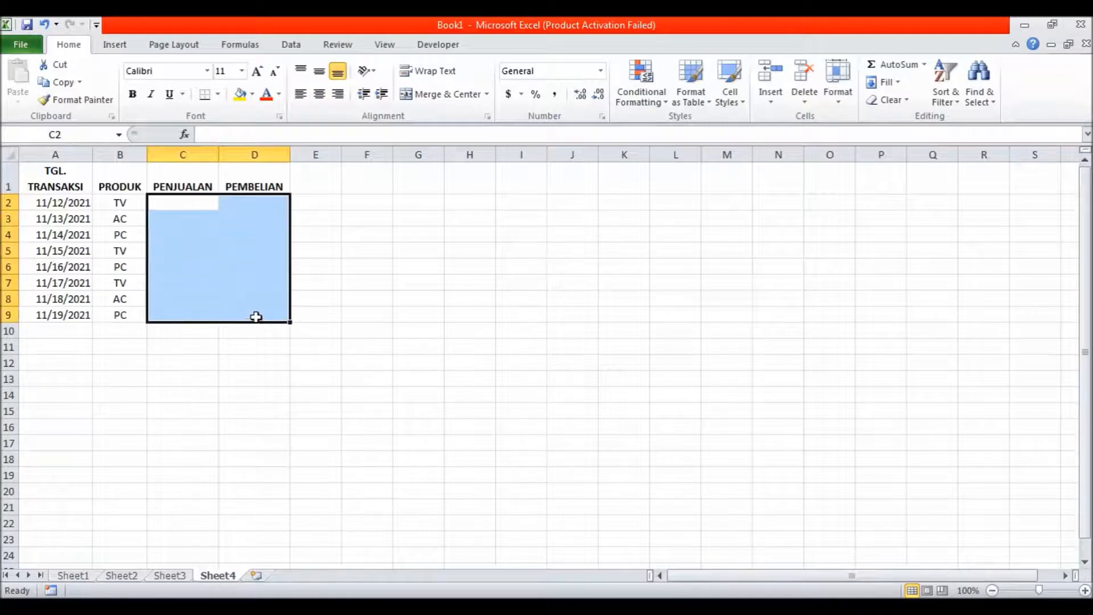
{"action": "left_click", "coordinate": [323, 99]}
- Enter the PENJUALAN values 23 in C2 and 34 in C3
{"action": "left_click", "coordinate": [185, 205]}
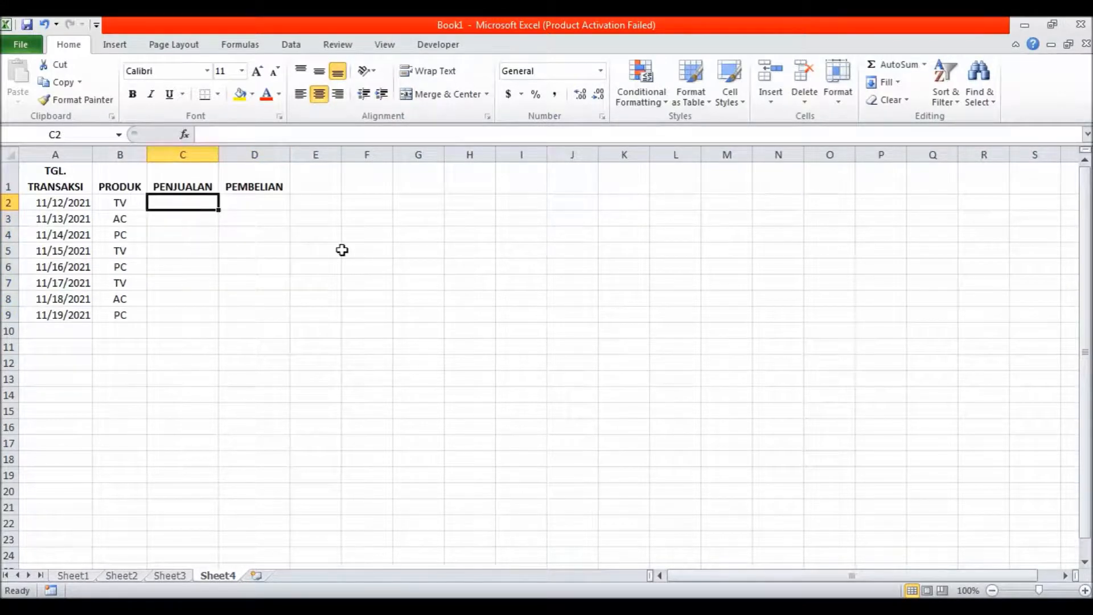
{"action": "type", "text": "23"}
{"action": "key", "text": "Return"}
{"action": "type", "text": "34"}
{"action": "key", "text": "Return"}
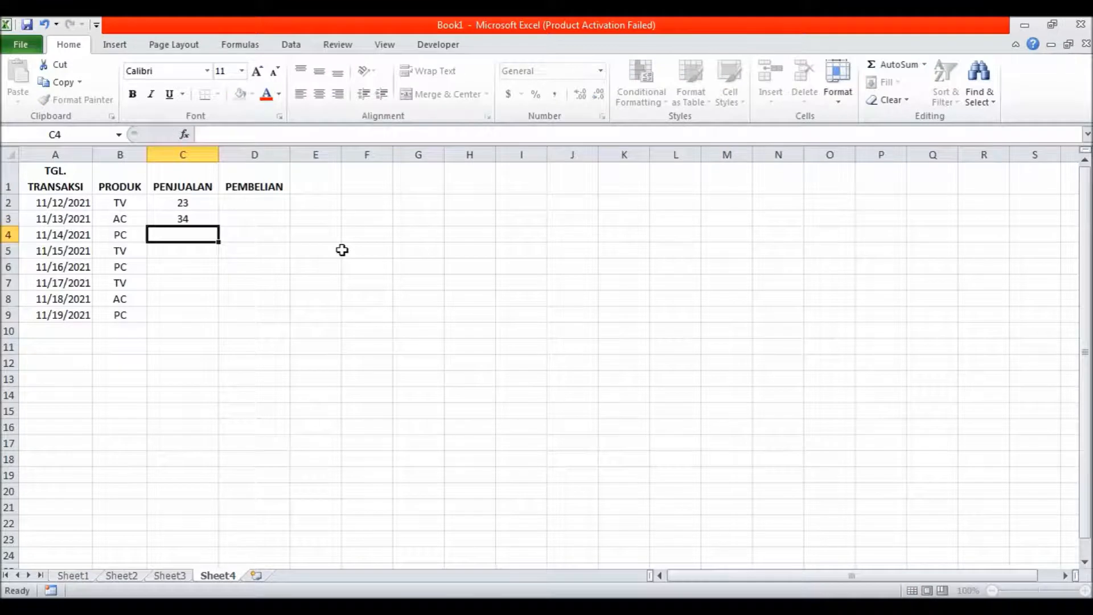
- Fill the PENJUALAN cells C4 to C9 with 56, 78, 90, 78, 67 and 76, and select cell D2
{"action": "type", "text": "56"}
{"action": "key", "text": "Return"}
{"action": "type", "text": "78"}
{"action": "key", "text": "Return"}
{"action": "type", "text": "90"}
{"action": "key", "text": "Return"}
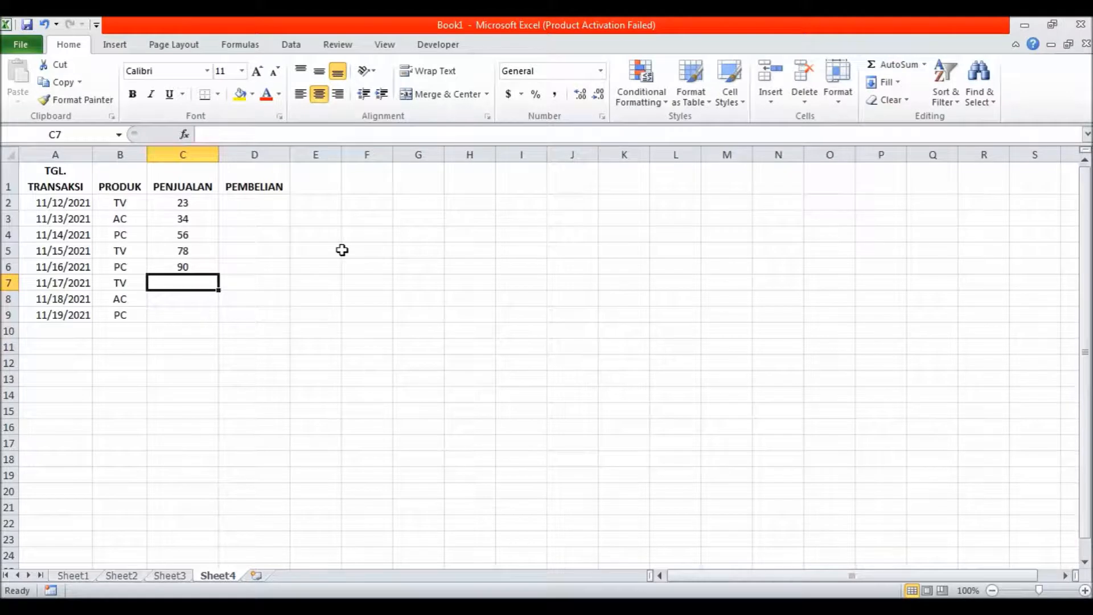
{"action": "type", "text": "78"}
{"action": "key", "text": "Return"}
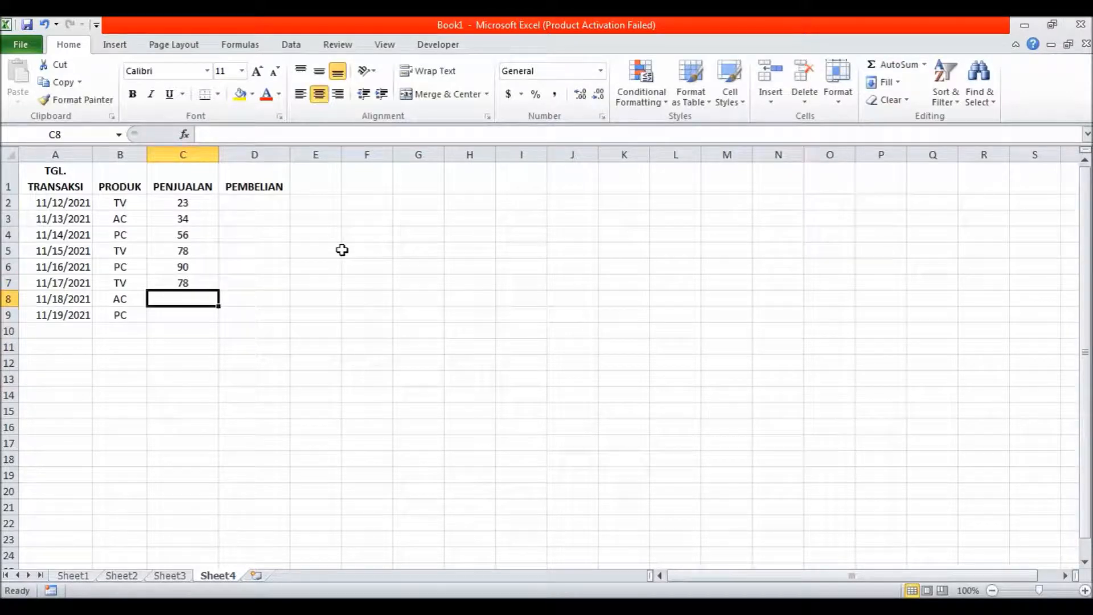
{"action": "type", "text": "67"}
{"action": "key", "text": "Return"}
{"action": "type", "text": "76"}
{"action": "key", "text": "Right"}
{"action": "key", "text": "Up"}
{"action": "key", "text": "Up"}
{"action": "key", "text": "Up"}
{"action": "key", "text": "Up"}
{"action": "key", "text": "Up"}
{"action": "key", "text": "Up"}
{"action": "key", "text": "Up"}
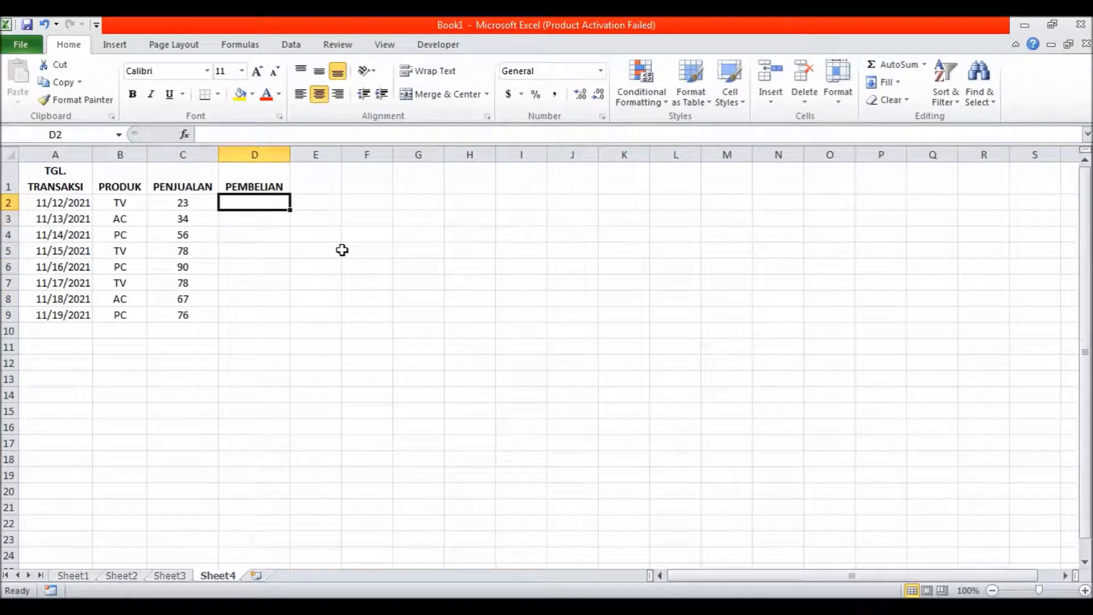
{"action": "type", "text": "2"}
{"action": "key", "text": "BackSpace"}
{"action": "type", "text": "56"}
{"action": "key", "text": "Escape"}
- Fill the PEMBELIAN cells D2 to D9 with 78, 45, 67, 45, 55, 80, 35 and 44
{"action": "type", "text": "78"}
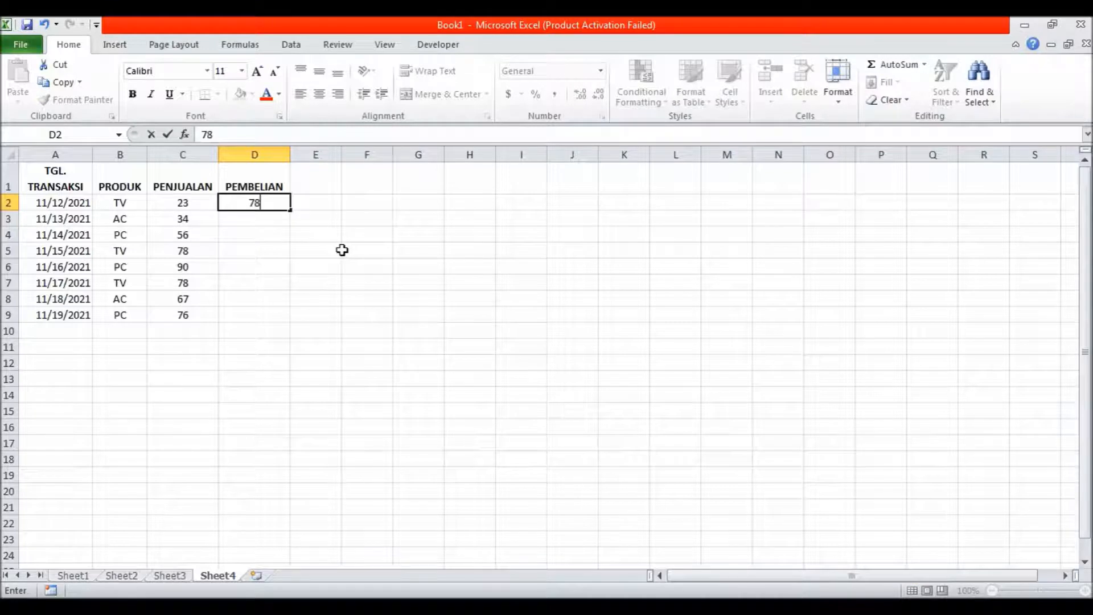
{"action": "key", "text": "Return"}
{"action": "type", "text": "45"}
{"action": "key", "text": "Return"}
{"action": "type", "text": "67"}
{"action": "key", "text": "Return"}
{"action": "type", "text": "45"}
{"action": "key", "text": "Return"}
{"action": "type", "text": "55"}
{"action": "key", "text": "Return"}
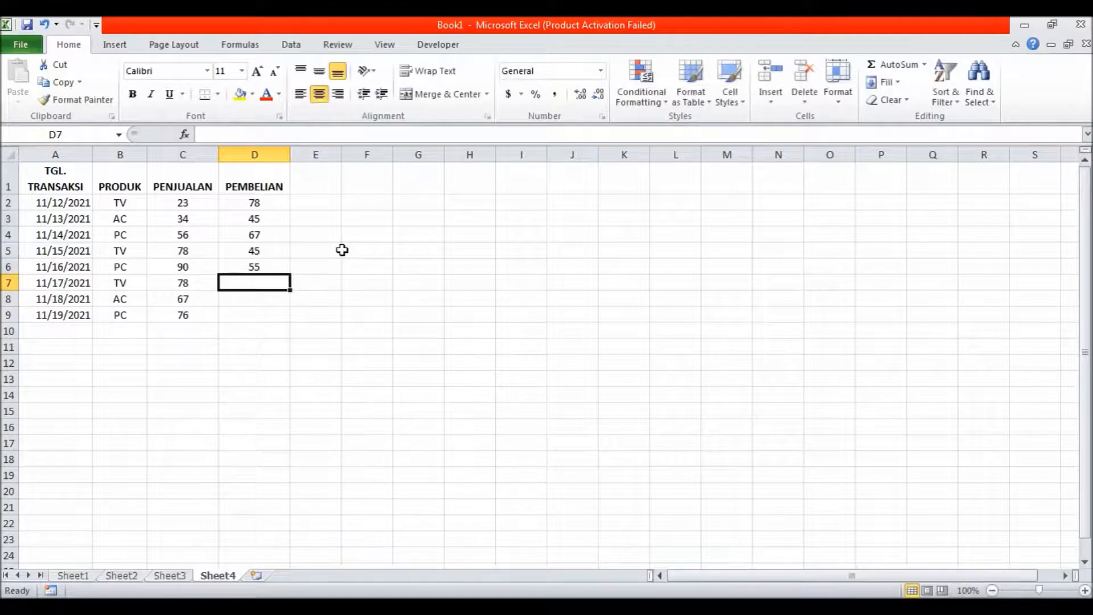
{"action": "type", "text": "80"}
{"action": "key", "text": "Return"}
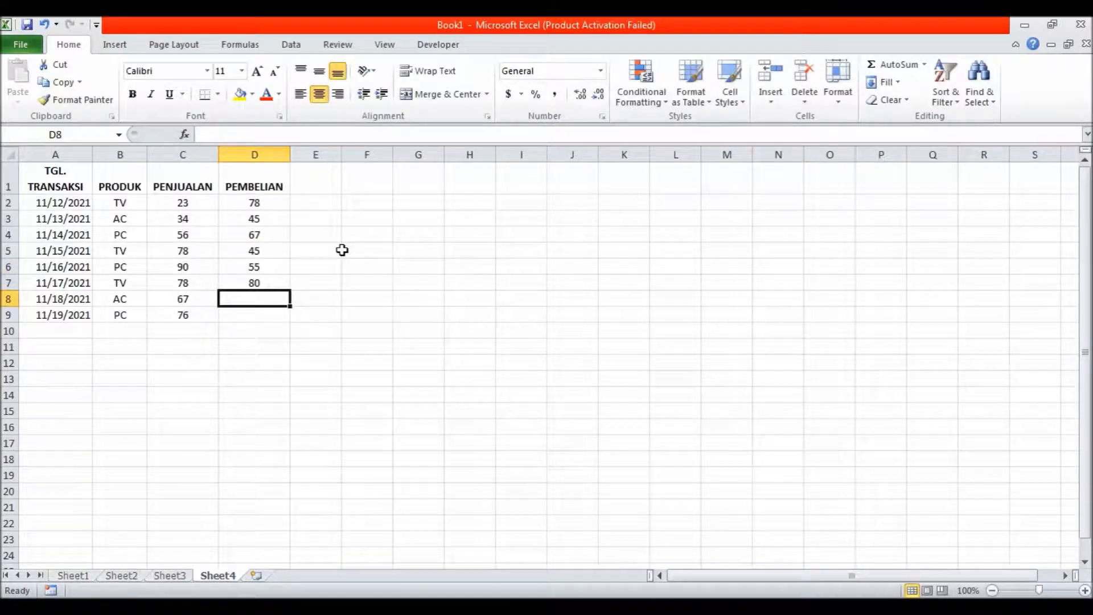
{"action": "type", "text": "35"}
{"action": "key", "text": "Return"}
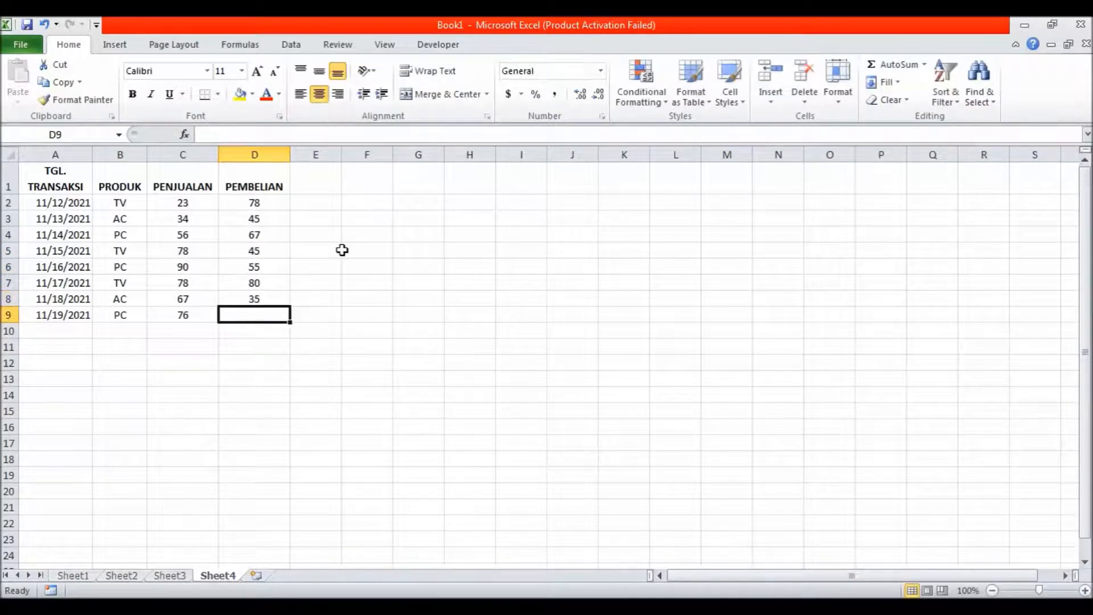
{"action": "type", "text": "44"}
{"action": "key", "text": "Return"}
- Narrow the empty column E next to the PEMBELIAN column so it serves as a thin spacer
{"action": "key", "text": "Up"}
{"action": "key", "text": "Up"}
{"action": "key", "text": "Up"}
{"action": "key", "text": "Up"}
{"action": "key", "text": "Up"}
{"action": "key", "text": "Up"}
{"action": "key", "text": "Up"}
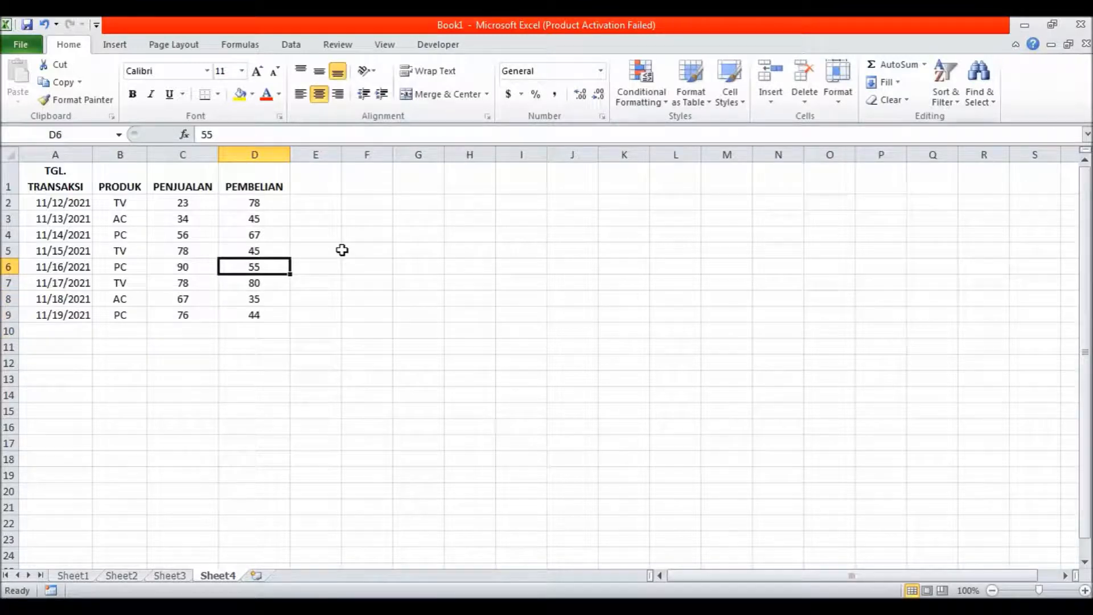
{"action": "key", "text": "Up"}
{"action": "key", "text": "Up"}
{"action": "key", "text": "Right"}
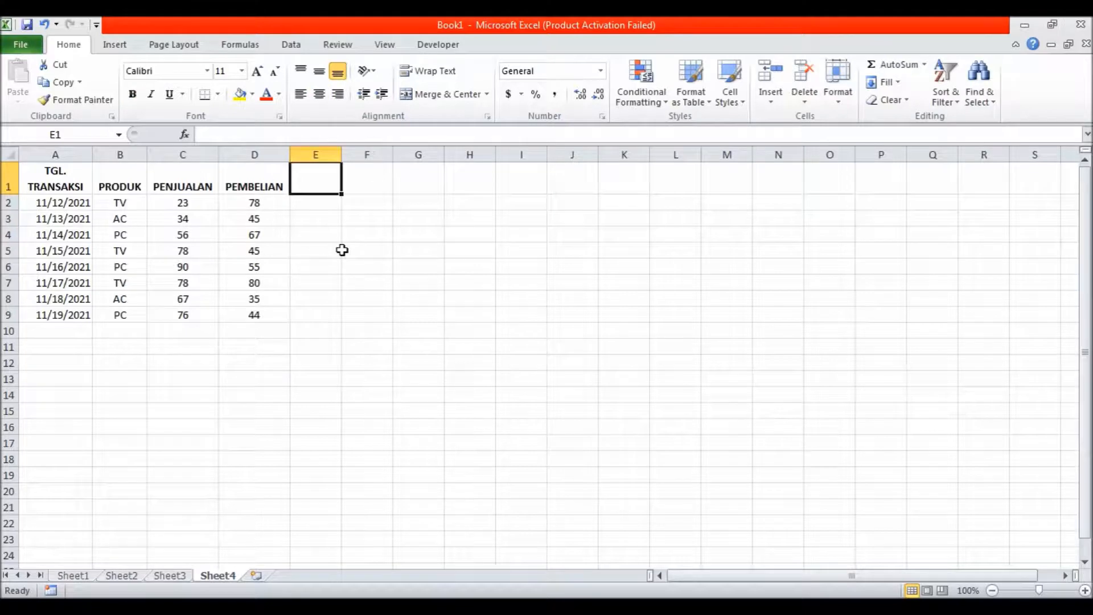
{"action": "left_click_drag", "start_coordinate": [341, 155], "coordinate": [310, 155]}
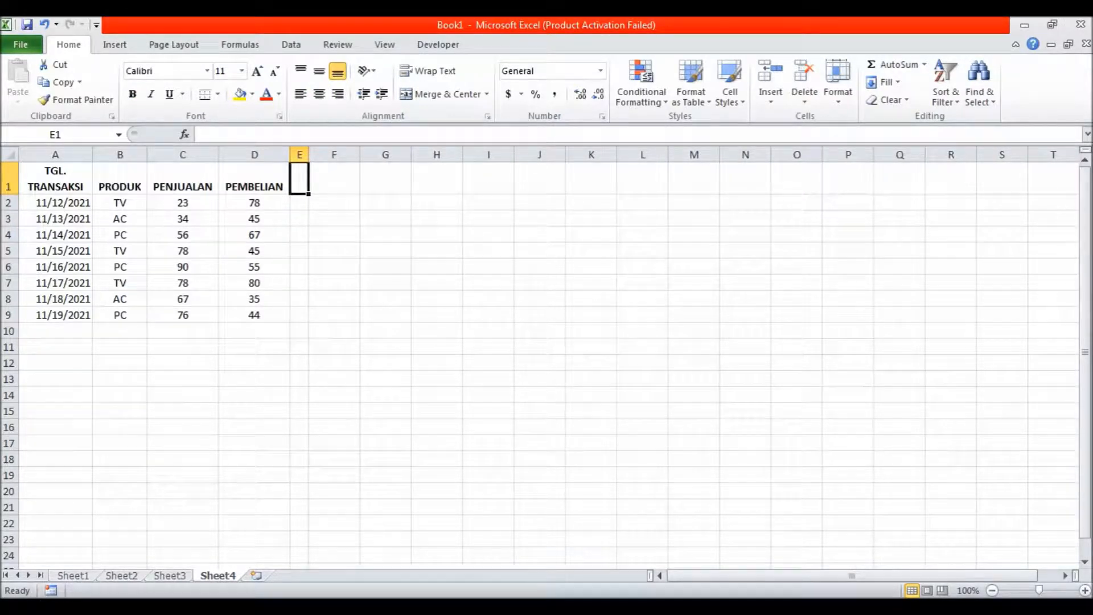
- Check the summary layout in DAGREGAT.pdf in Acrobat Reader, and enter the heading PRODUK in cell G1 of the Excel sheet
{"action": "key", "text": "alt+Tab"}
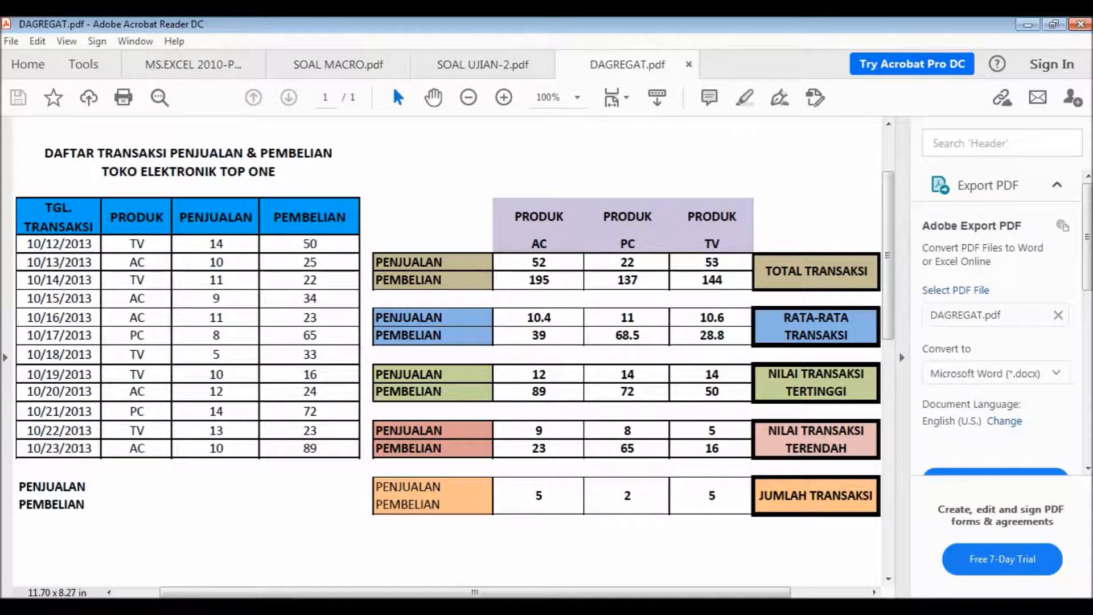
{"action": "key", "text": "alt+Tab"}
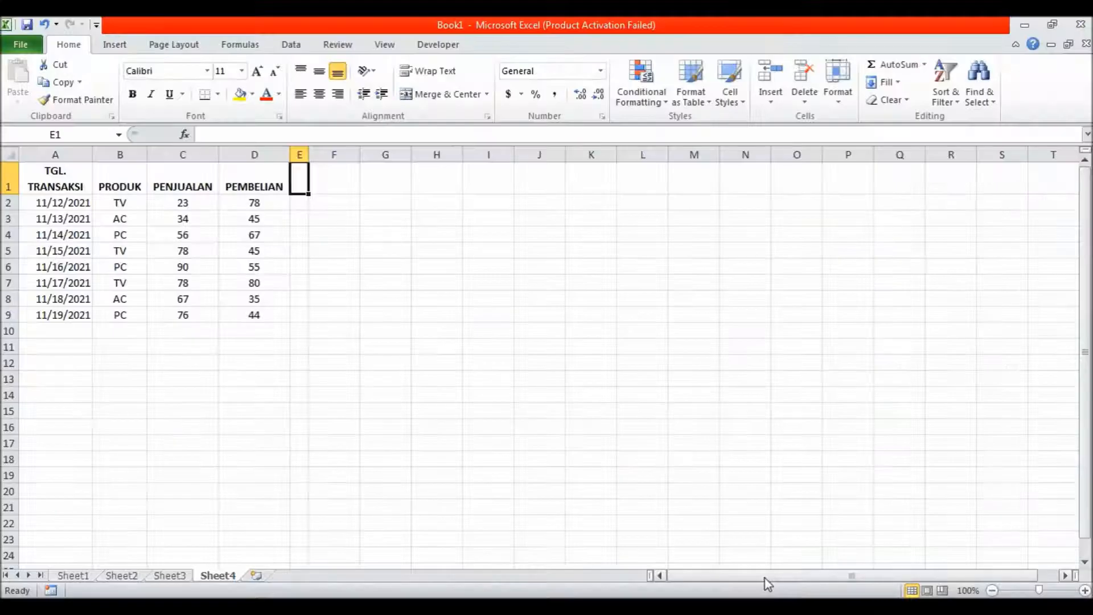
{"action": "left_click", "coordinate": [391, 179]}
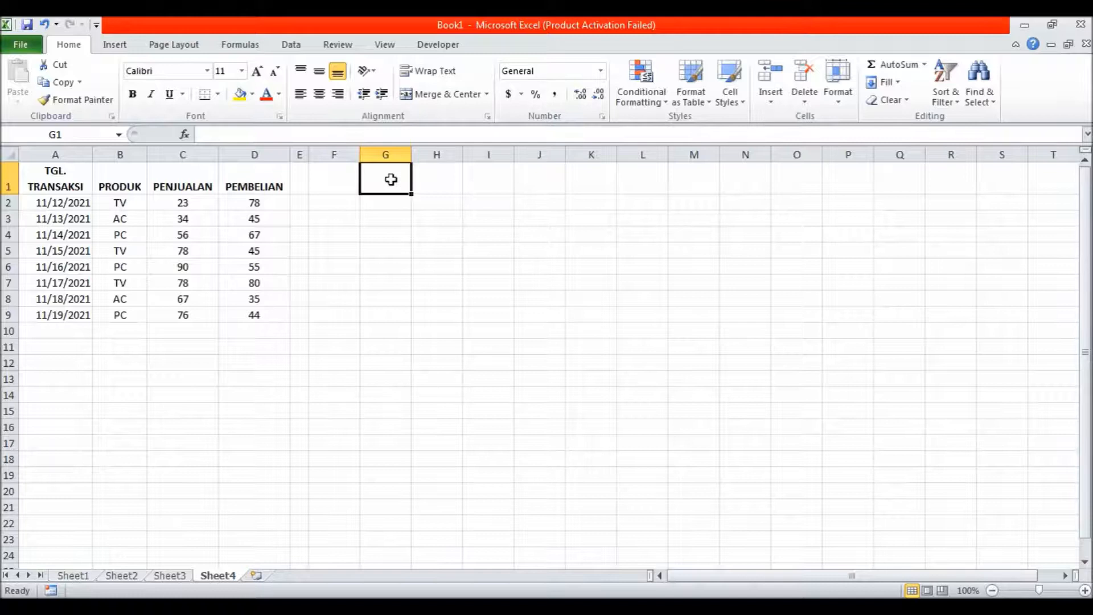
{"action": "type", "text": "PRD"}
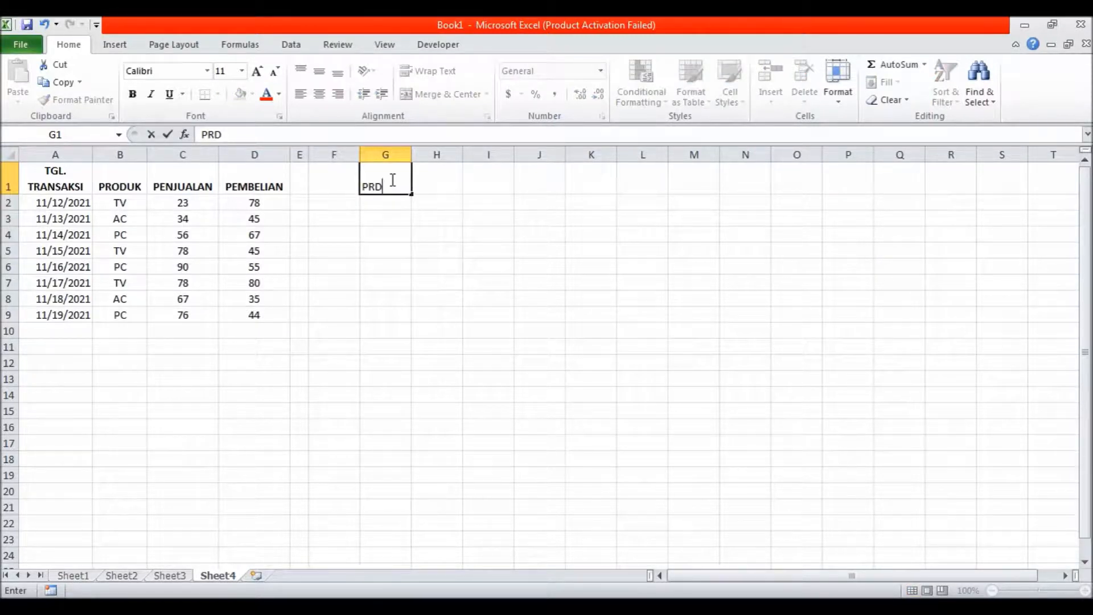
{"action": "key", "text": "BackSpace"}
{"action": "type", "text": "ODUK"}
{"action": "key", "text": "Return"}
- Copy the PRODUK heading from G1 into cells H1 and I1
{"action": "left_click", "coordinate": [387, 184]}
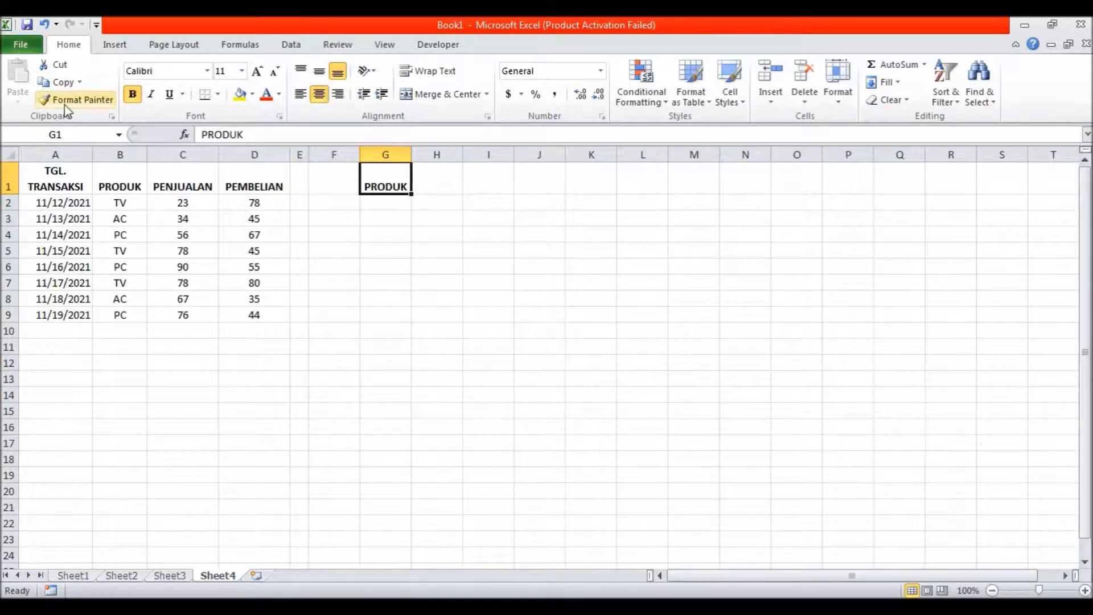
{"action": "left_click", "coordinate": [57, 90]}
{"action": "left_click_drag", "start_coordinate": [425, 175], "coordinate": [465, 177]}
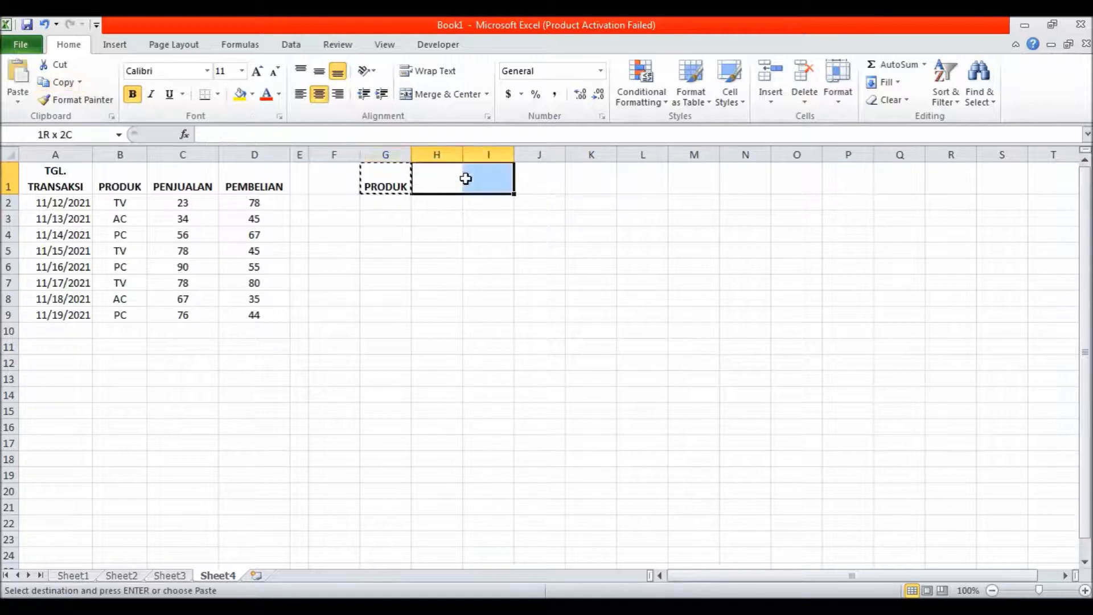
{"action": "left_click", "coordinate": [18, 74]}
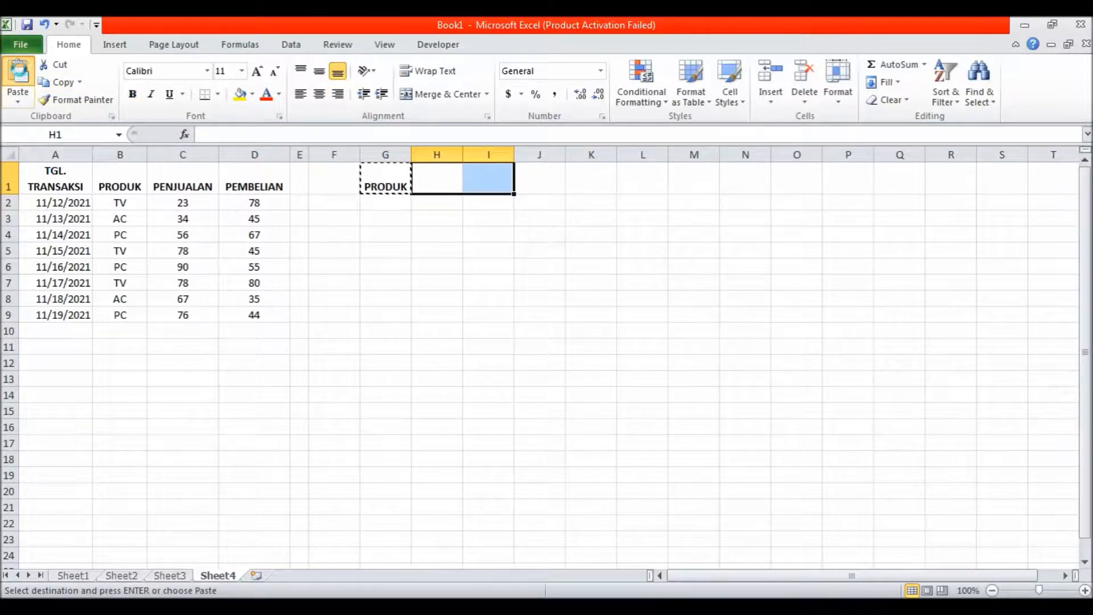
{"action": "left_click", "coordinate": [426, 220]}
- Vertically centre the three PRODUK headings in G1:I1
{"action": "left_click_drag", "start_coordinate": [392, 188], "coordinate": [484, 187]}
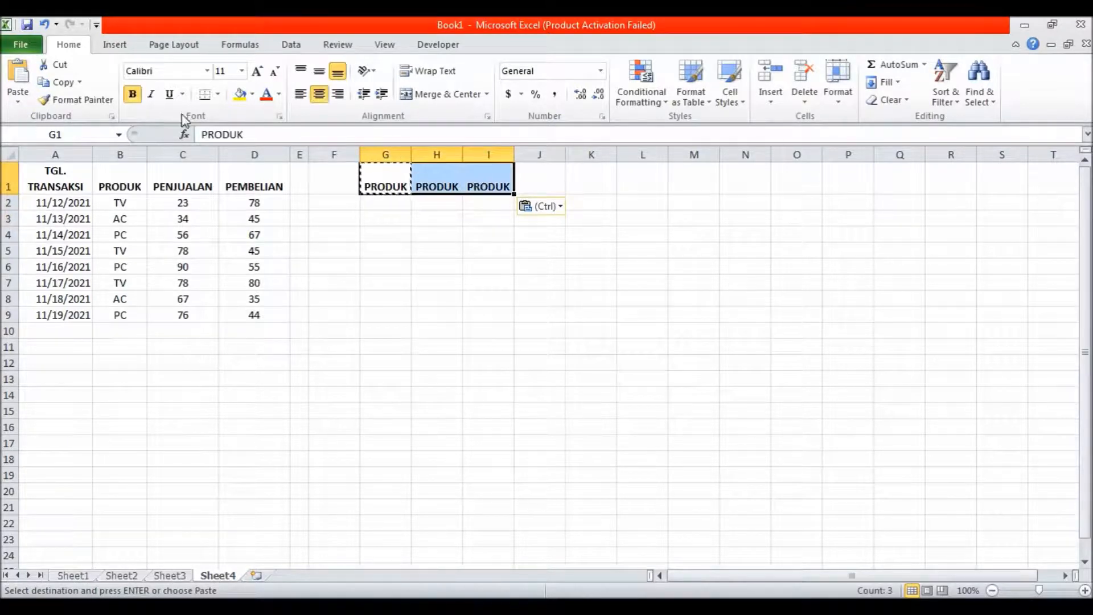
{"action": "left_click", "coordinate": [323, 95]}
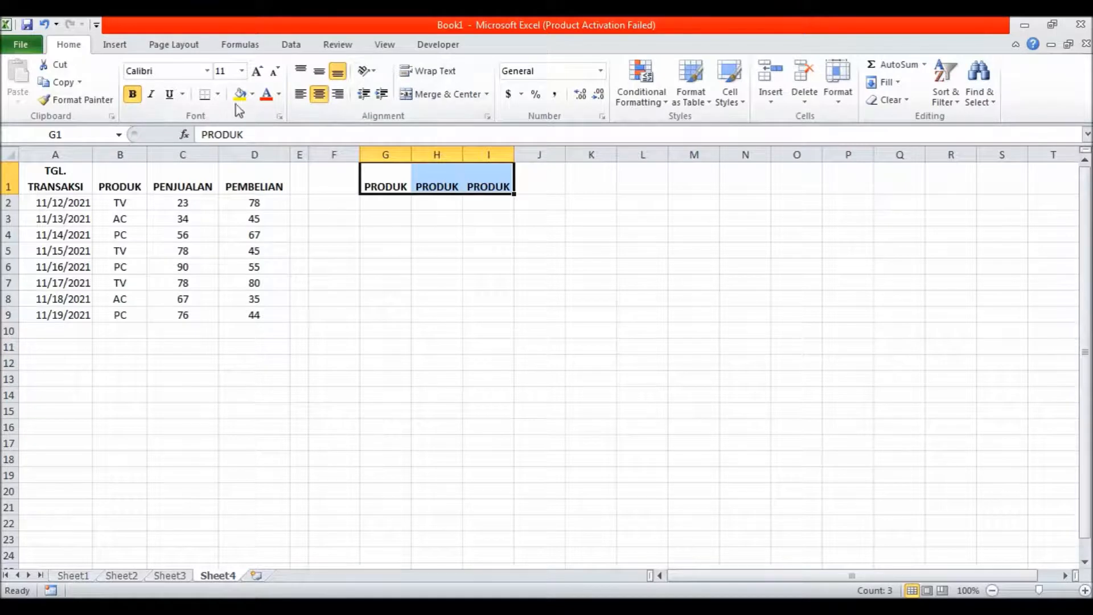
{"action": "left_click", "coordinate": [316, 80]}
- Enter TV, AC and PC under the PRODUK headings in G2:I2 and centre them horizontally
{"action": "left_click", "coordinate": [380, 204]}
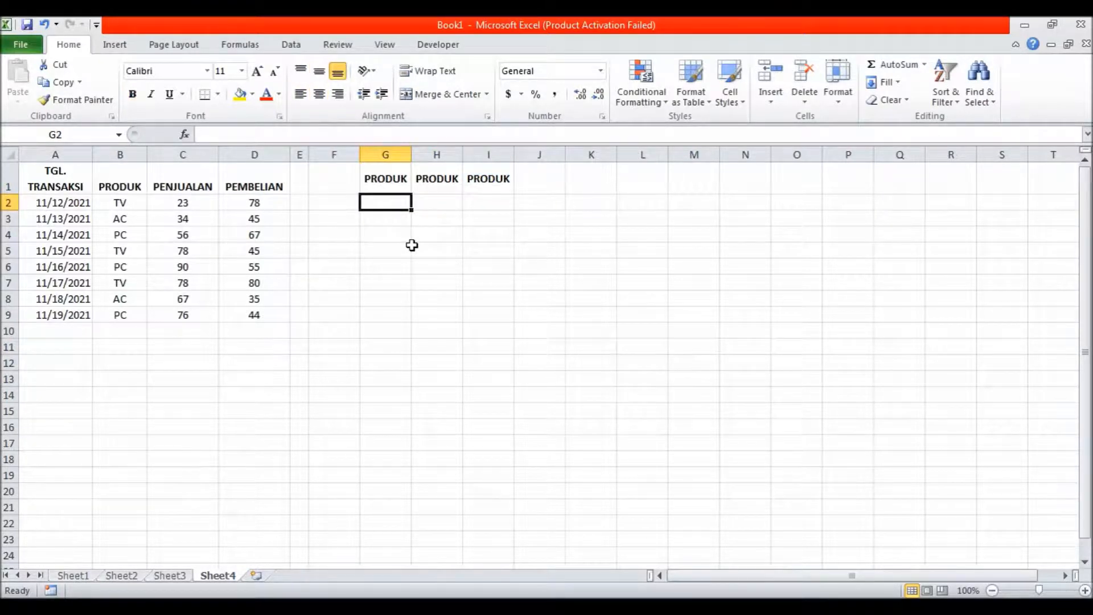
{"action": "type", "text": "TV"}
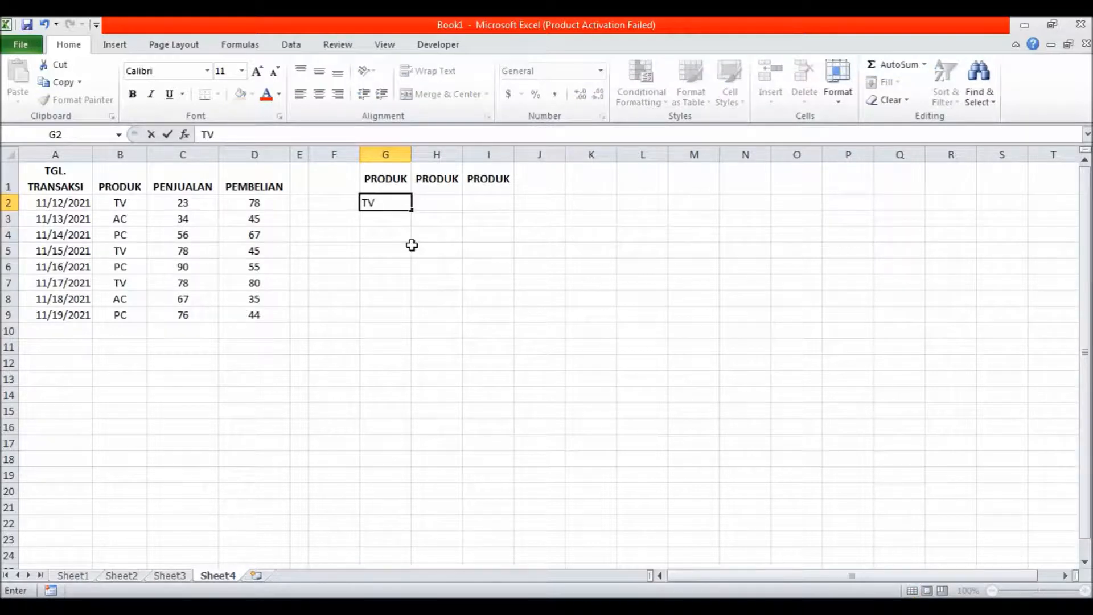
{"action": "key", "text": "Tab"}
{"action": "type", "text": "AC"}
{"action": "key", "text": "Tab"}
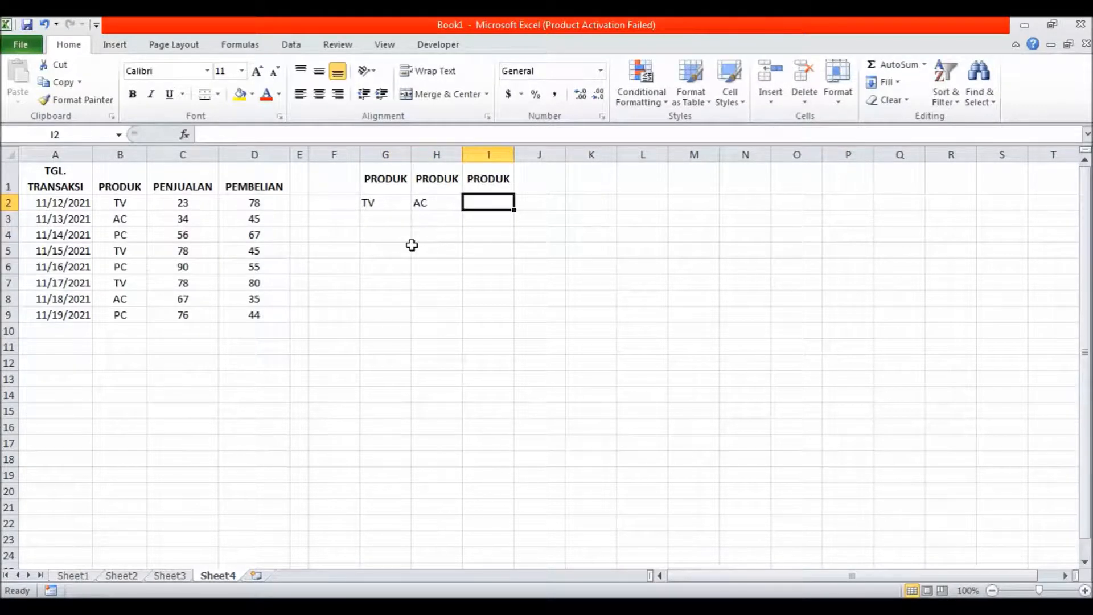
{"action": "type", "text": "PC"}
{"action": "key", "text": "Return"}
{"action": "left_click_drag", "start_coordinate": [395, 203], "coordinate": [472, 206]}
{"action": "left_click", "coordinate": [320, 94]}
- Enter the row labels PENJUALAN in F3 and PEMBELIAN in F4
{"action": "left_click", "coordinate": [341, 217]}
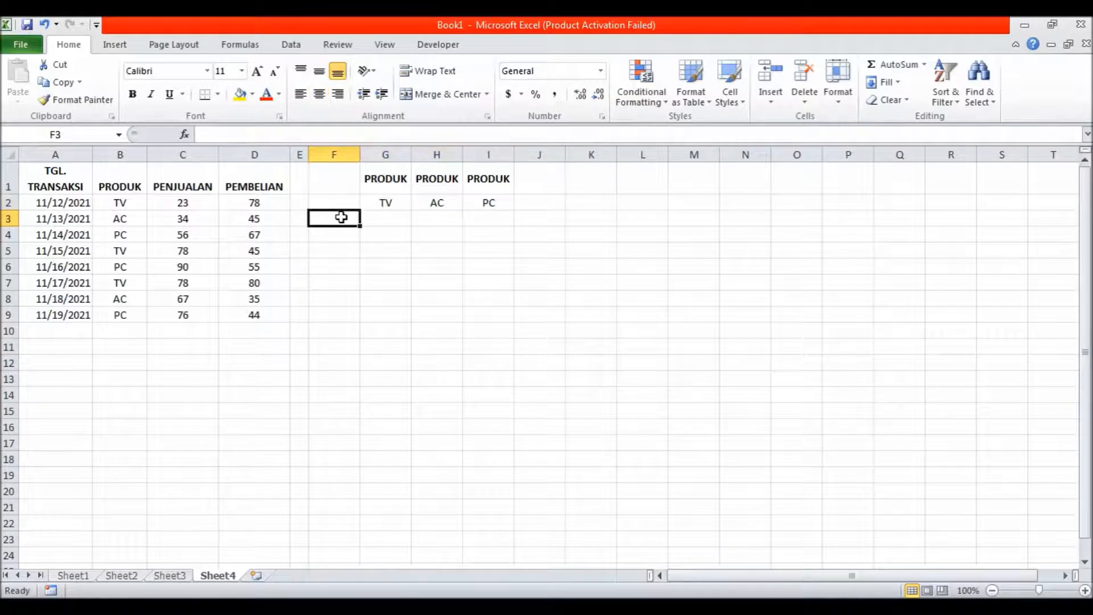
{"action": "type", "text": "PENJ"}
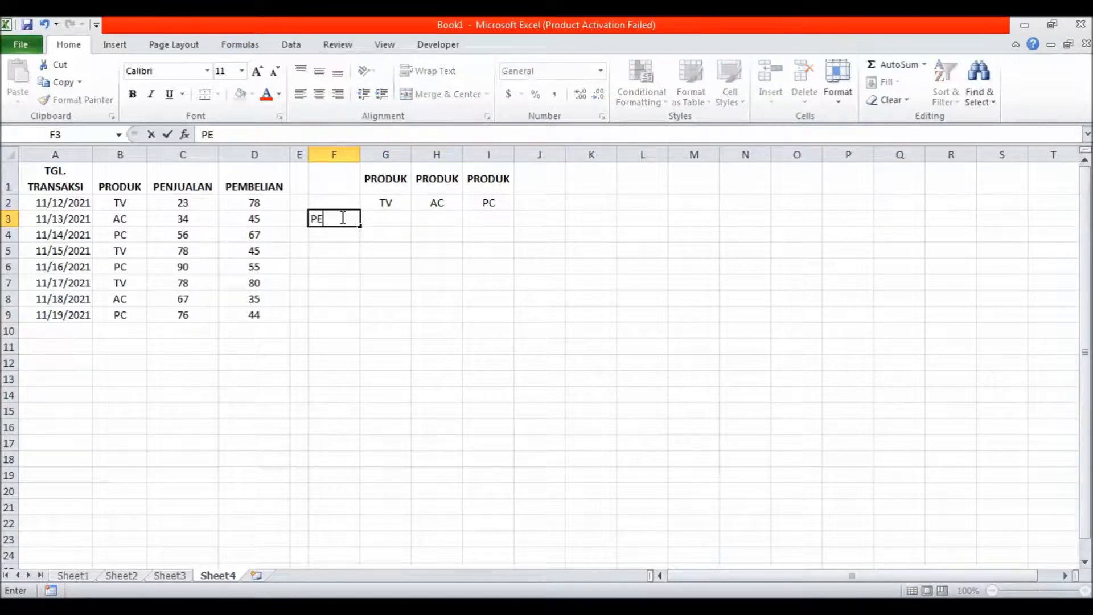
{"action": "type", "text": "LAN"}
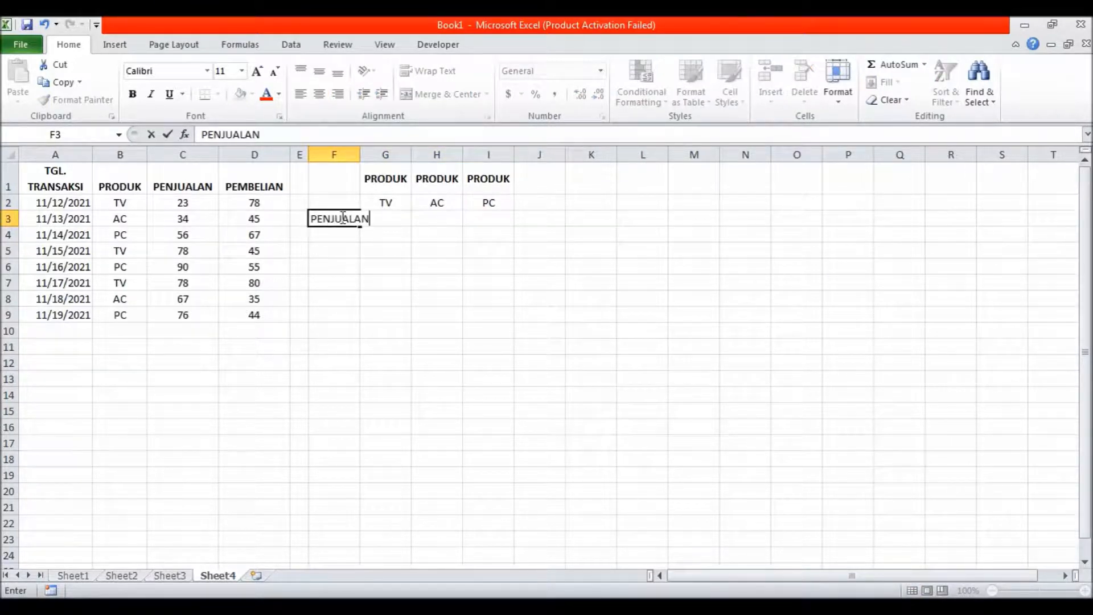
{"action": "key", "text": "ctrl+Return"}
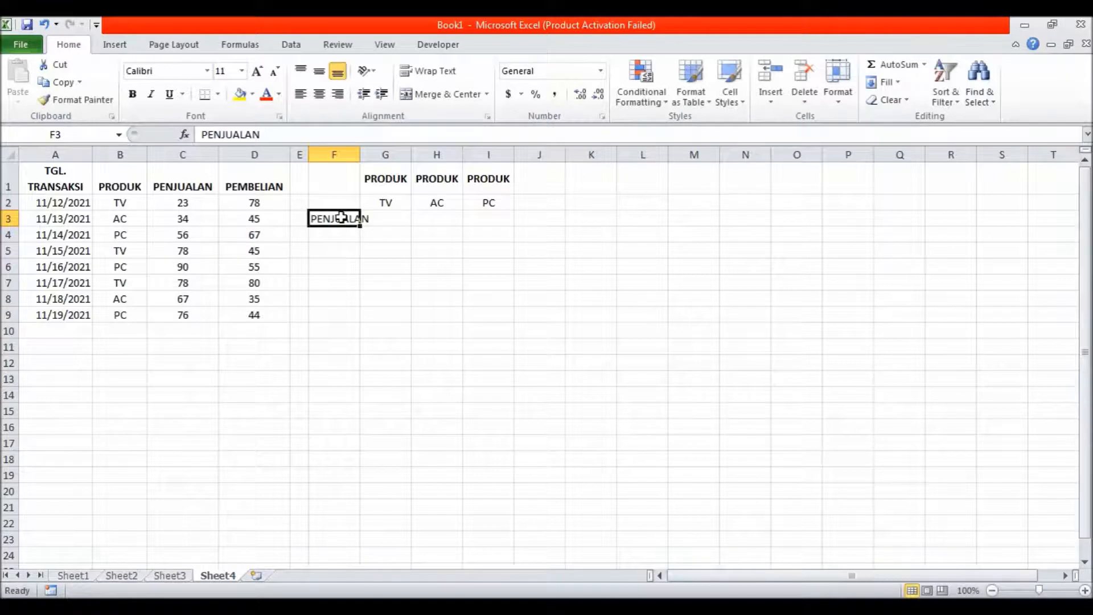
{"action": "key", "text": "Return"}
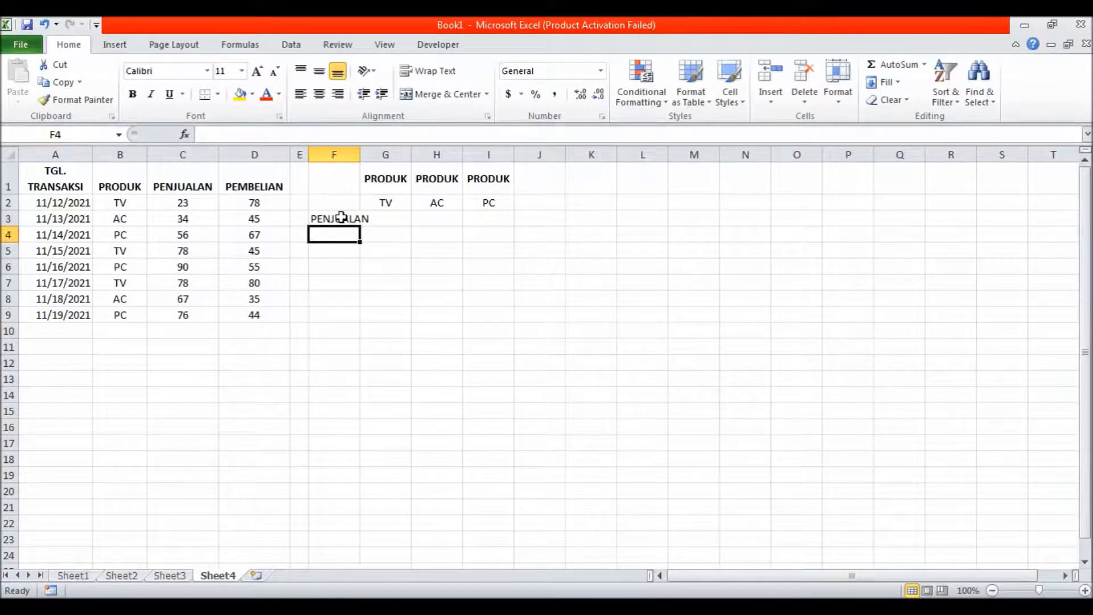
{"action": "type", "text": "PEMBELIAN"}
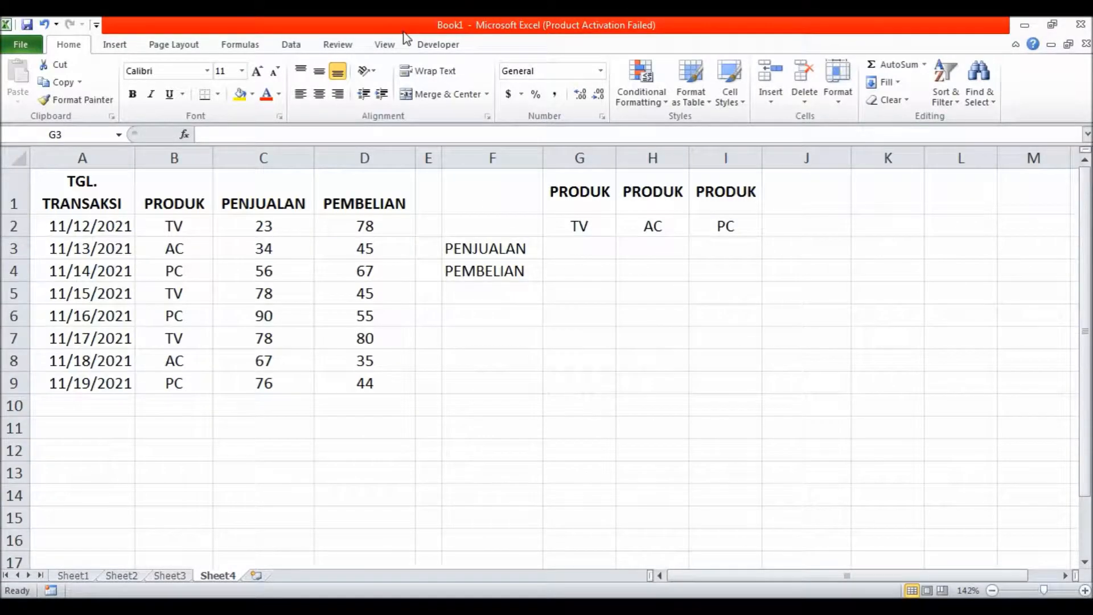
- Enter the label TOTAL TRANSAKSI in cell J3, beside the summary rows
{"action": "left_click", "coordinate": [783, 247]}
{"action": "type", "text": "TOT"}
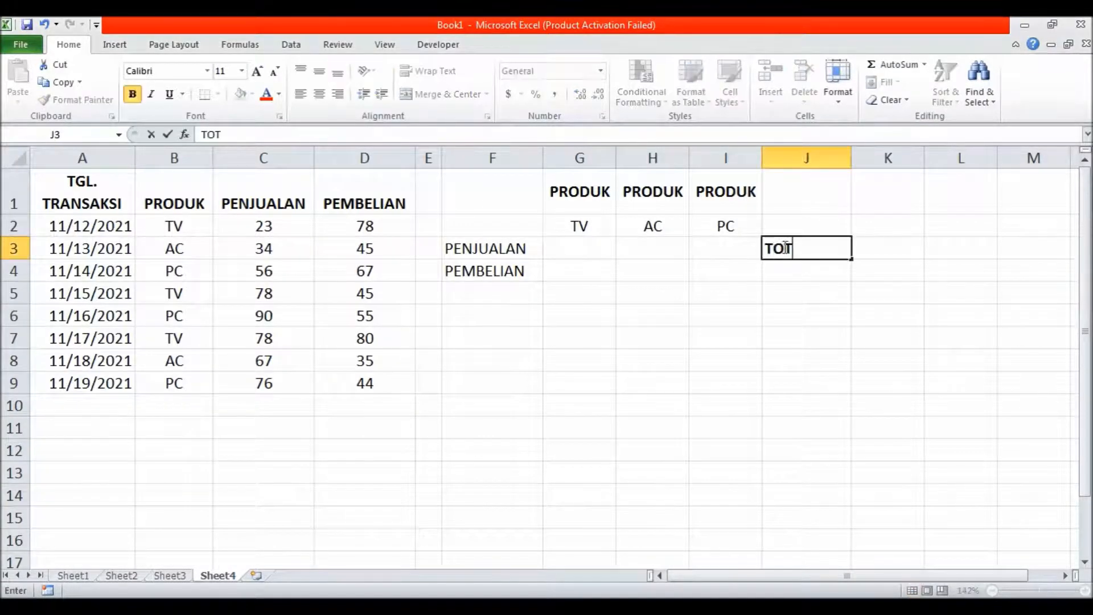
{"action": "type", "text": "AL T"}
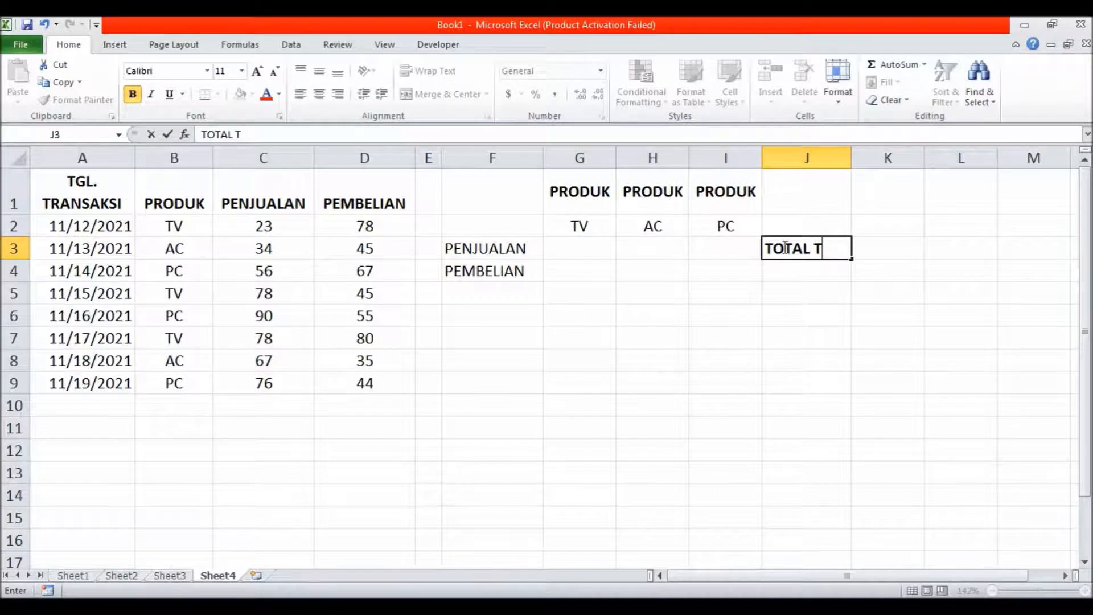
{"action": "type", "text": "RANSAKSI"}
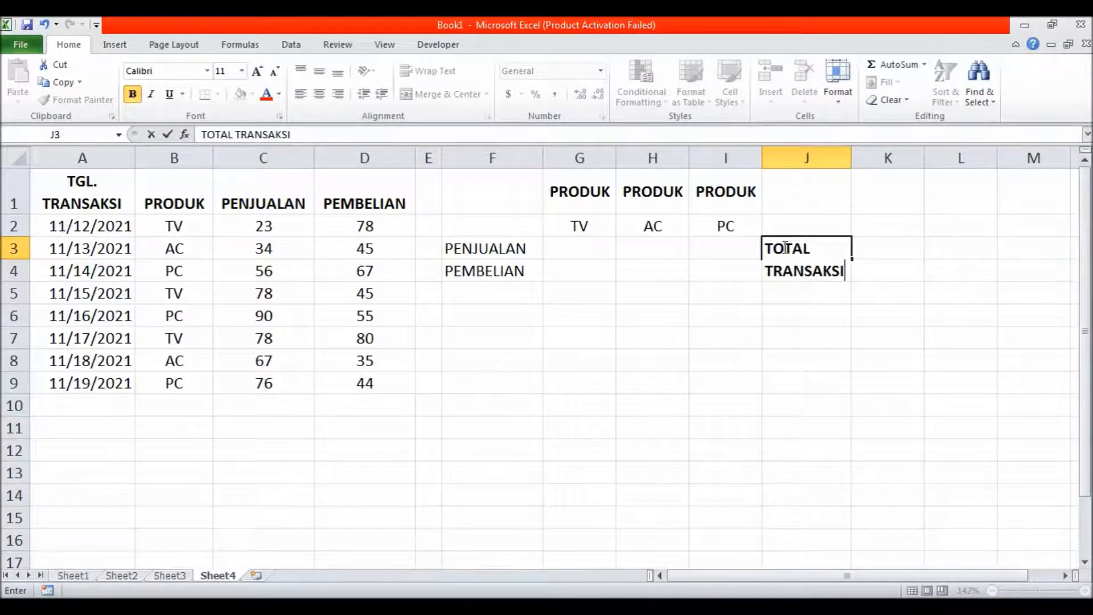
{"action": "key", "text": "ctrl+Return"}
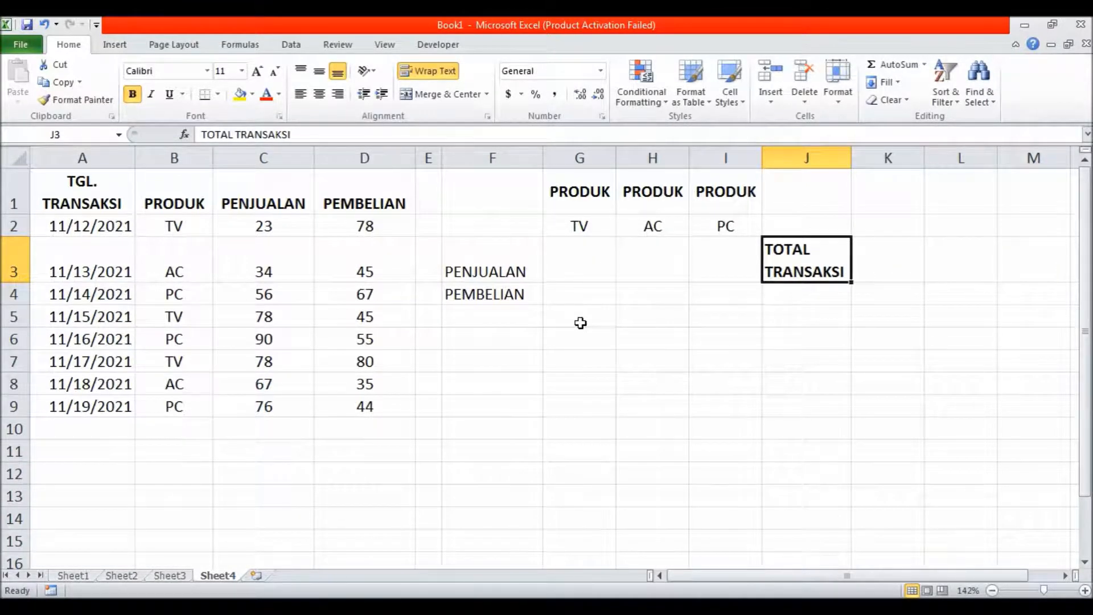
- Middle-align the TOTAL TRANSAKSI label, and merge and centre it across J3:J4
{"action": "left_click", "coordinate": [316, 71]}
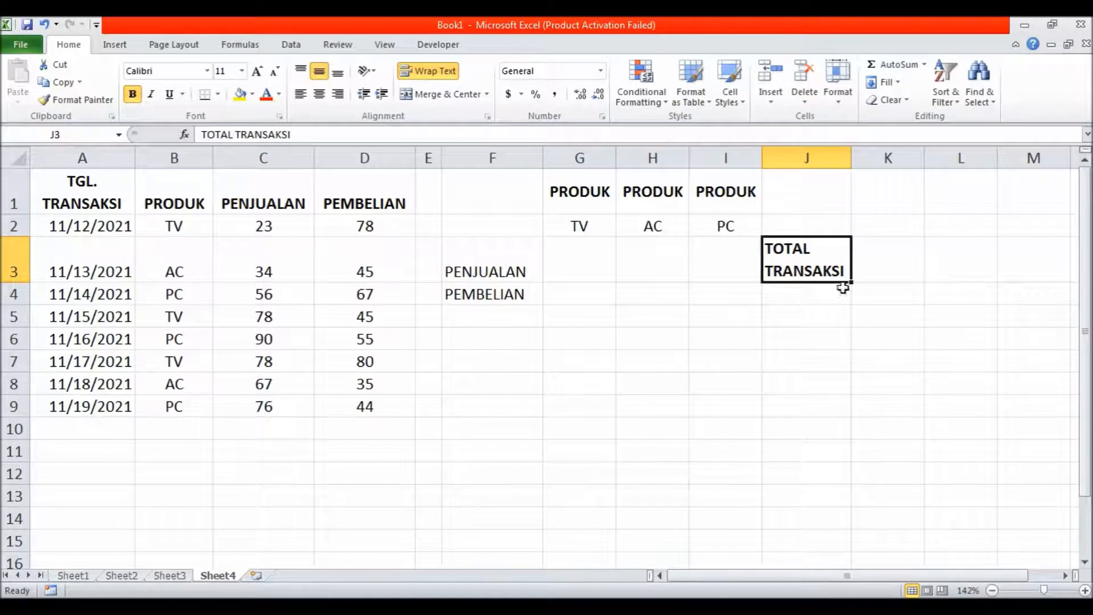
{"action": "left_click_drag", "start_coordinate": [837, 274], "coordinate": [835, 288]}
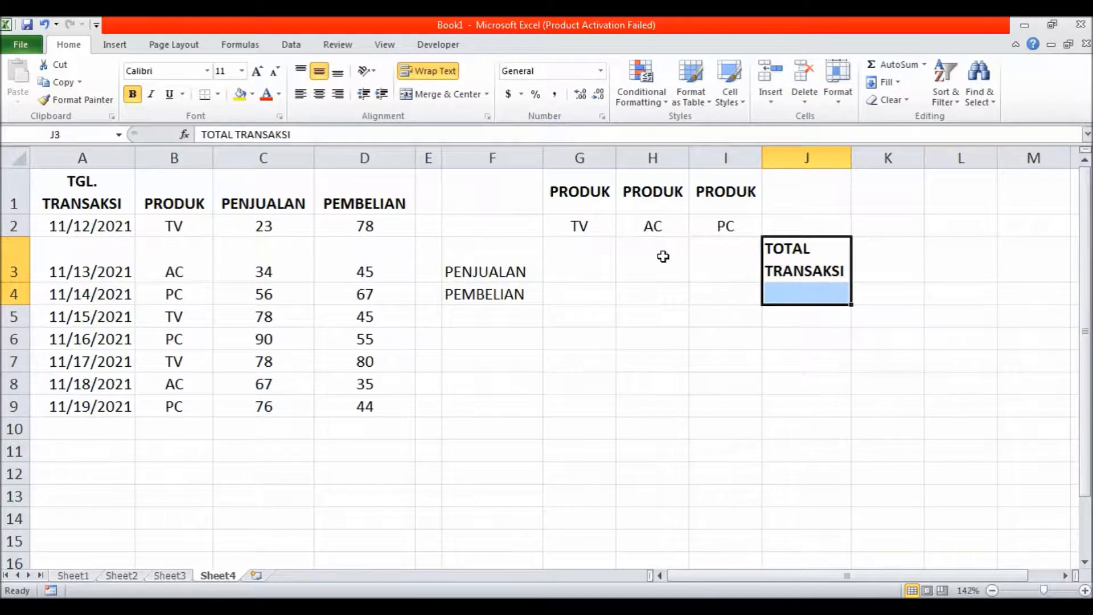
{"action": "left_click", "coordinate": [466, 95]}
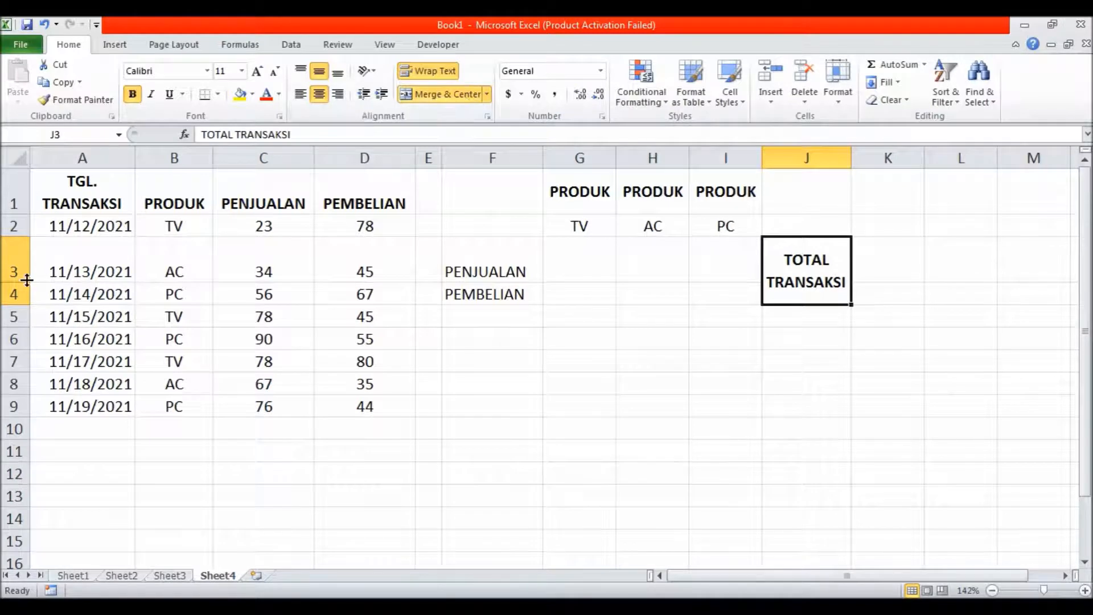
- Keep the TOTAL TRANSAKSI label middle-aligned and reduce row 3 to the height of its neighbouring rows
{"action": "left_click", "coordinate": [317, 78]}
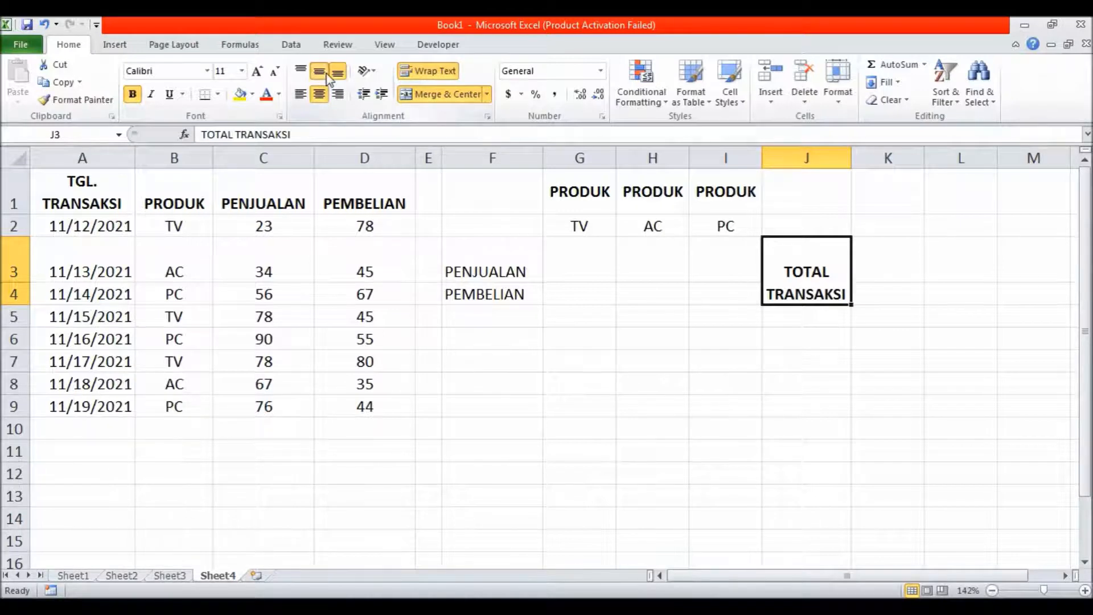
{"action": "left_click", "coordinate": [327, 75]}
{"action": "left_click_drag", "start_coordinate": [20, 282], "coordinate": [29, 258]}
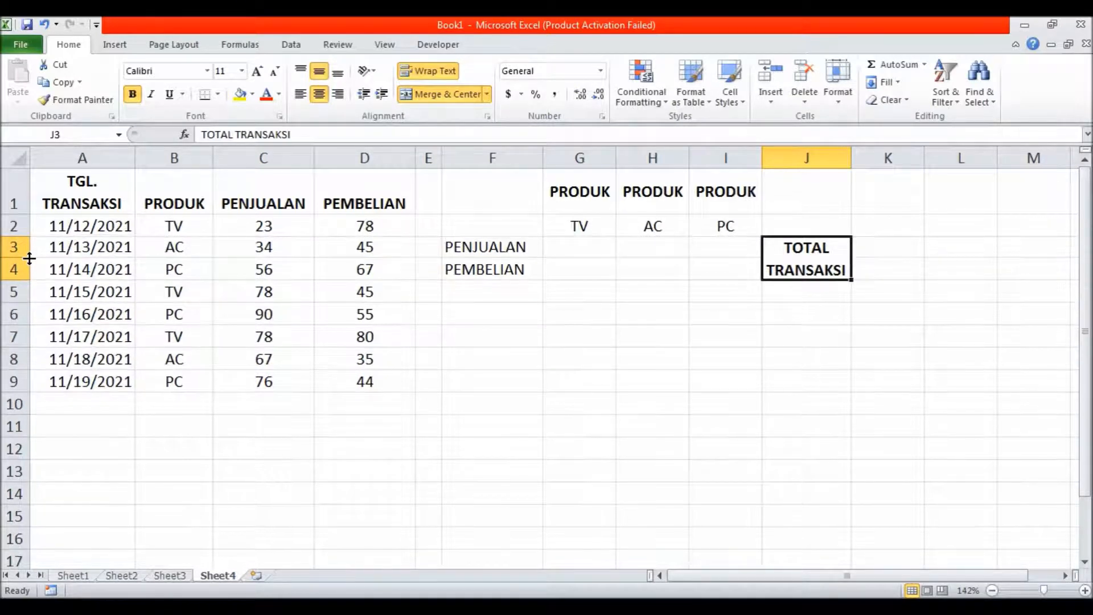
{"action": "left_click", "coordinate": [537, 360]}
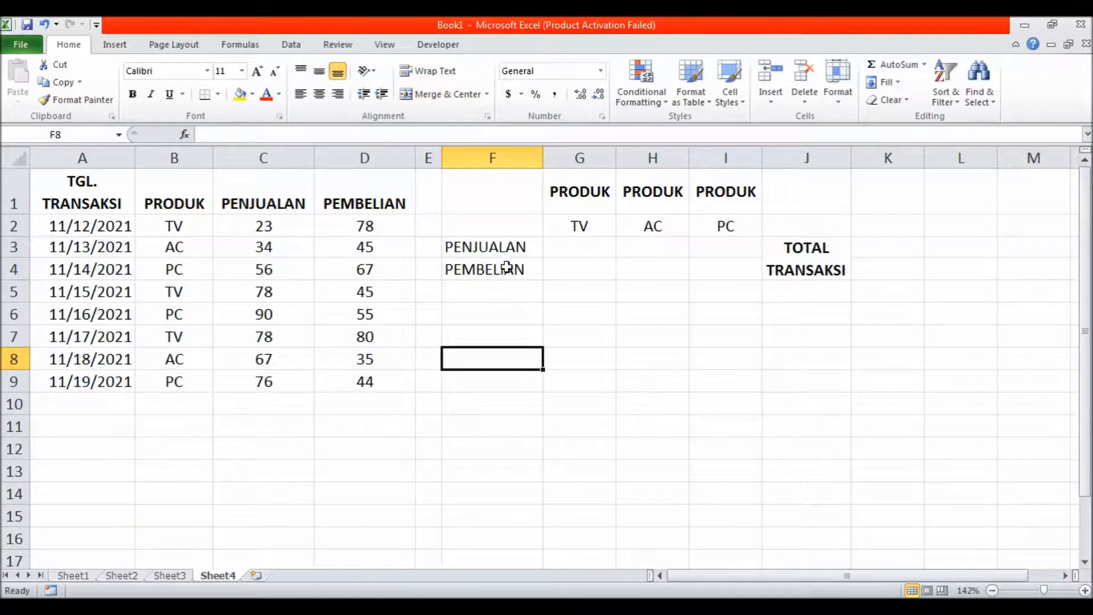
- Copy the summary block F3:J4 and paste it at F6, keeping the source column widths
{"action": "left_click_drag", "start_coordinate": [501, 245], "coordinate": [776, 263]}
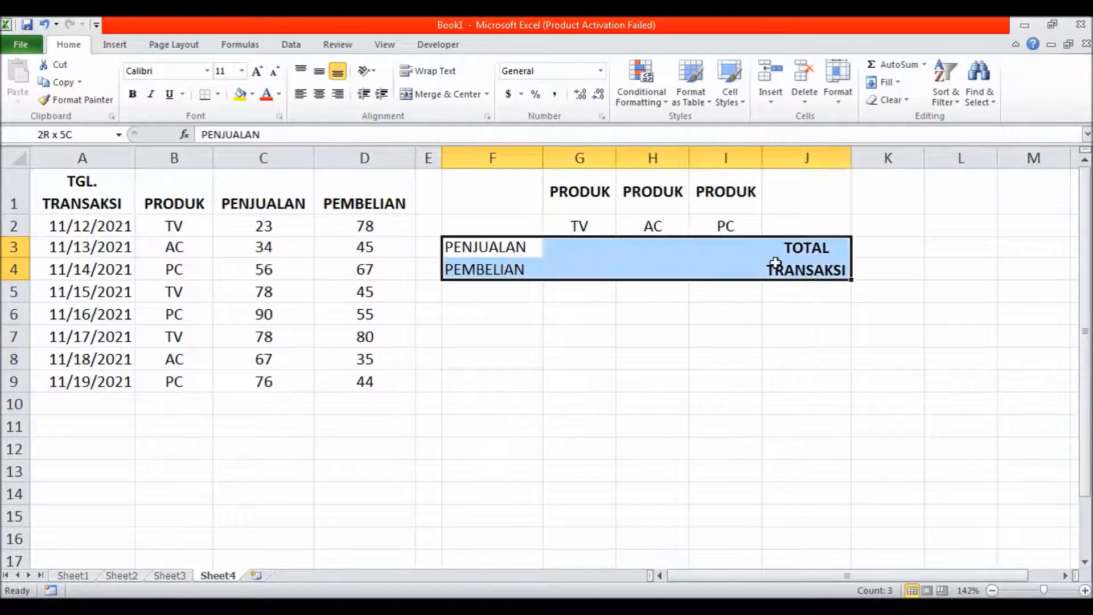
{"action": "left_click", "coordinate": [55, 82]}
{"action": "left_click", "coordinate": [476, 313]}
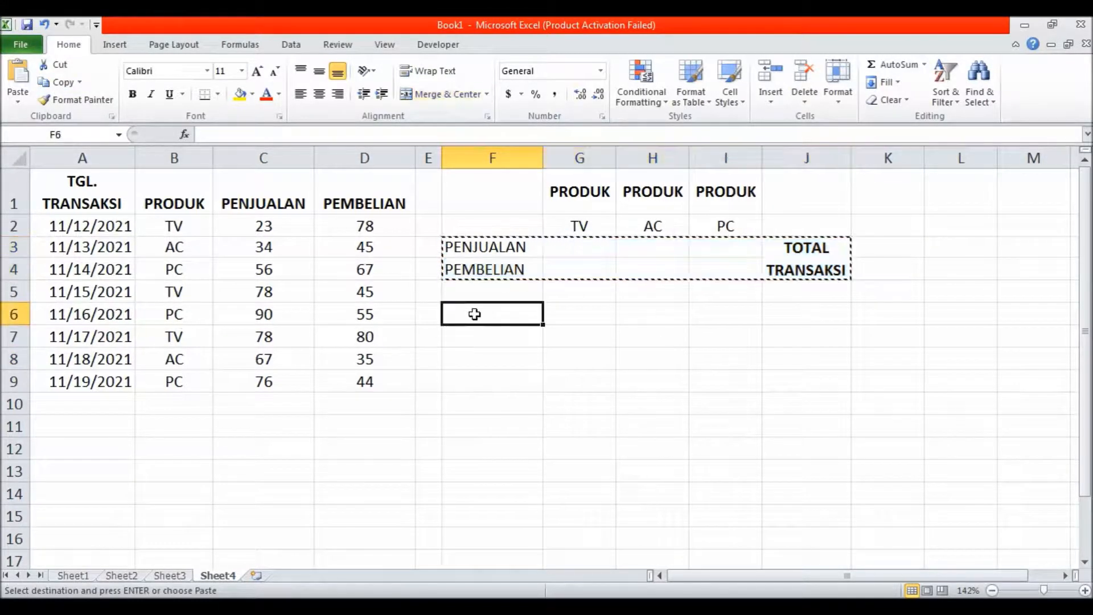
{"action": "left_click", "coordinate": [27, 104]}
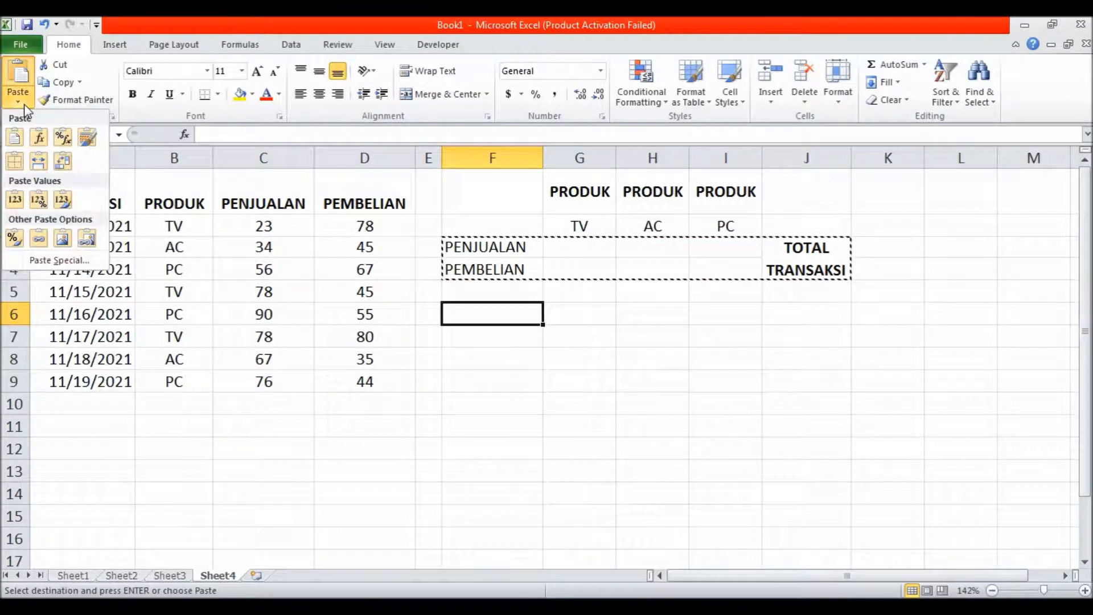
{"action": "left_click", "coordinate": [40, 163]}
- Replace the label in the merged cell J6:J7 with NILAI TERTINGGI
{"action": "left_click", "coordinate": [823, 335]}
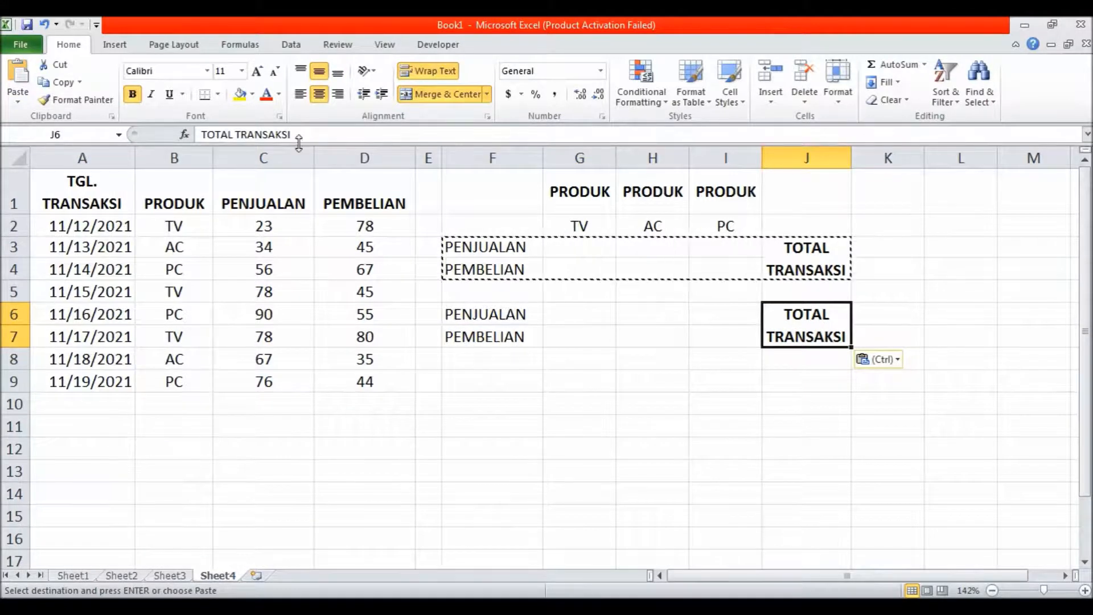
{"action": "left_click_drag", "start_coordinate": [299, 137], "coordinate": [170, 134]}
{"action": "type", "text": "NILAI"}
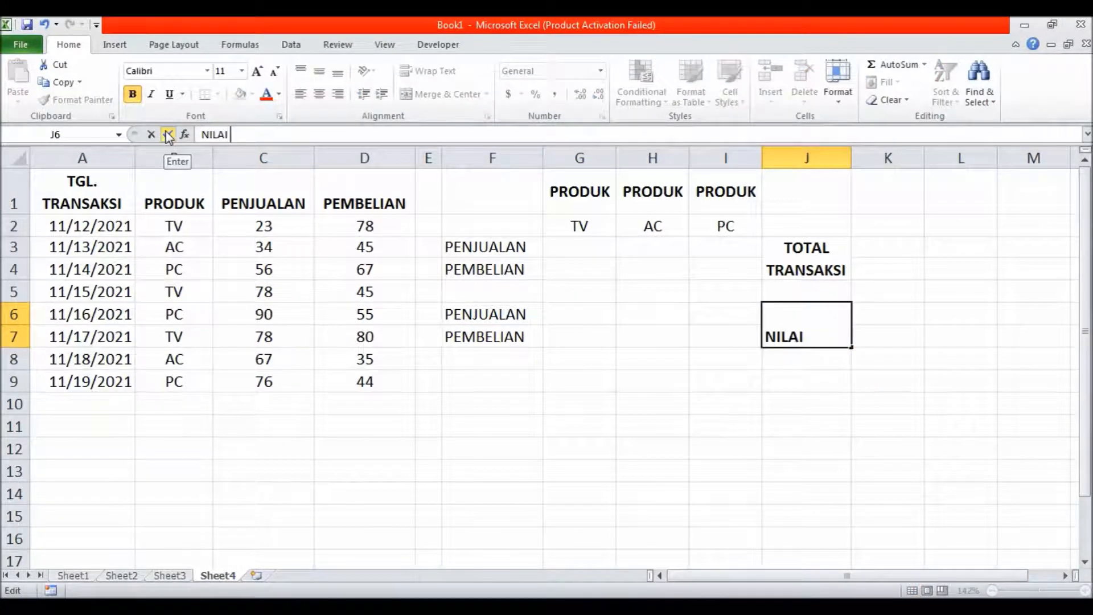
{"action": "type", "text": " TERTIN"}
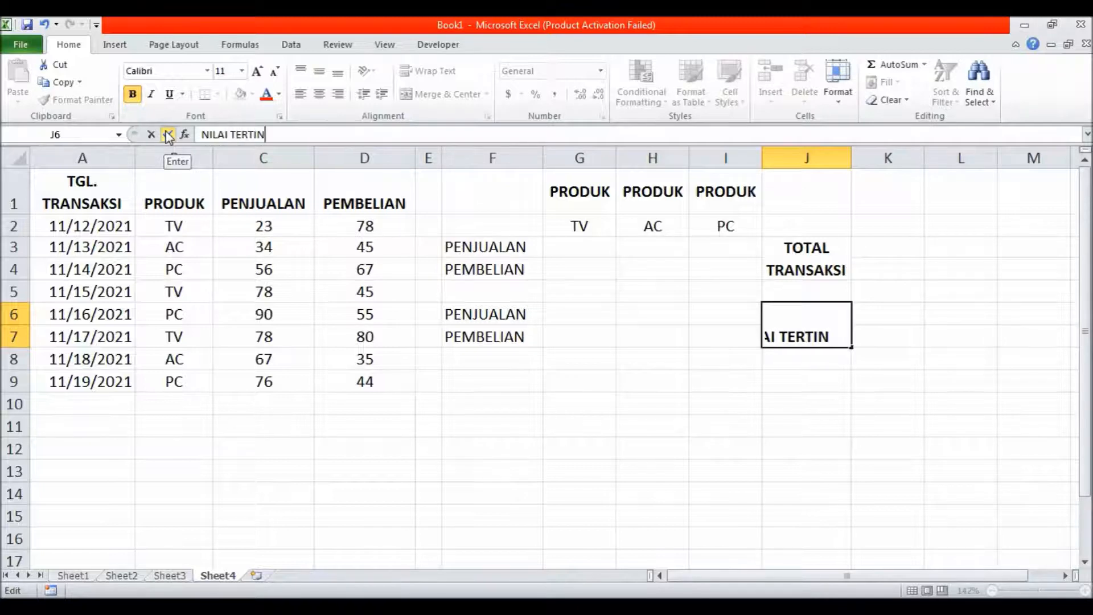
{"action": "type", "text": "GGI"}
{"action": "key", "text": "Return"}
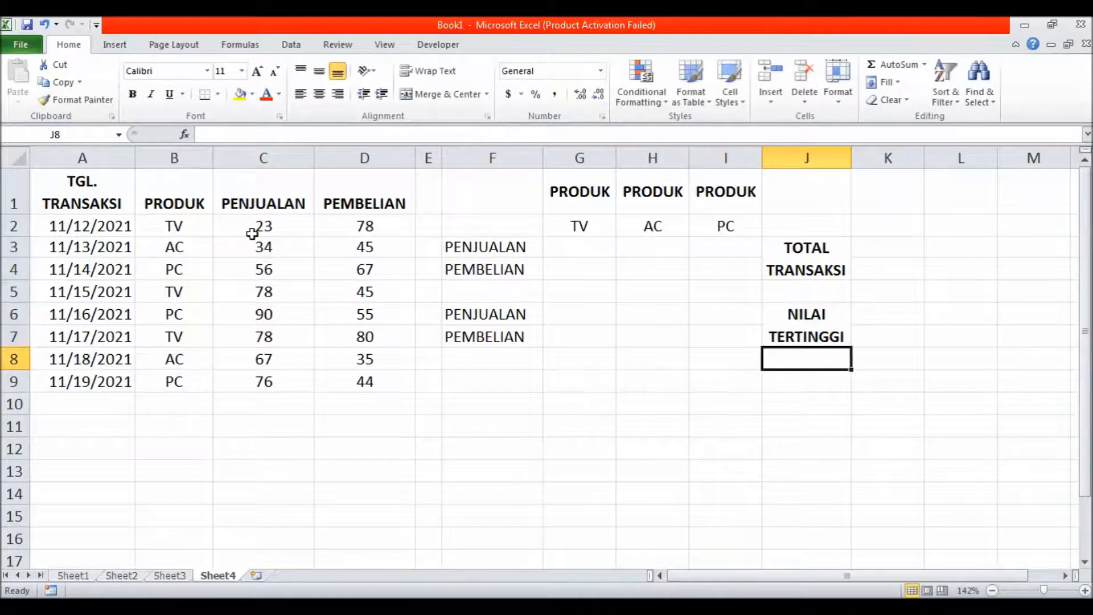
- Copy the NILAI TERTINGGI block F6:J7 and paste it at F9, keeping the source column widths
{"action": "left_click", "coordinate": [505, 379]}
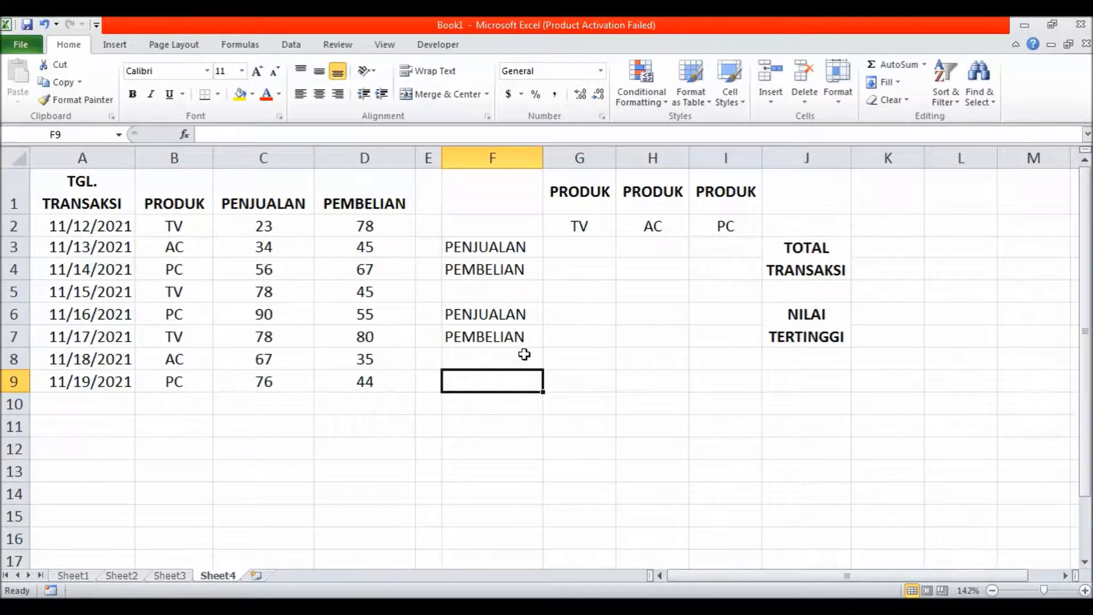
{"action": "left_click_drag", "start_coordinate": [501, 314], "coordinate": [768, 341]}
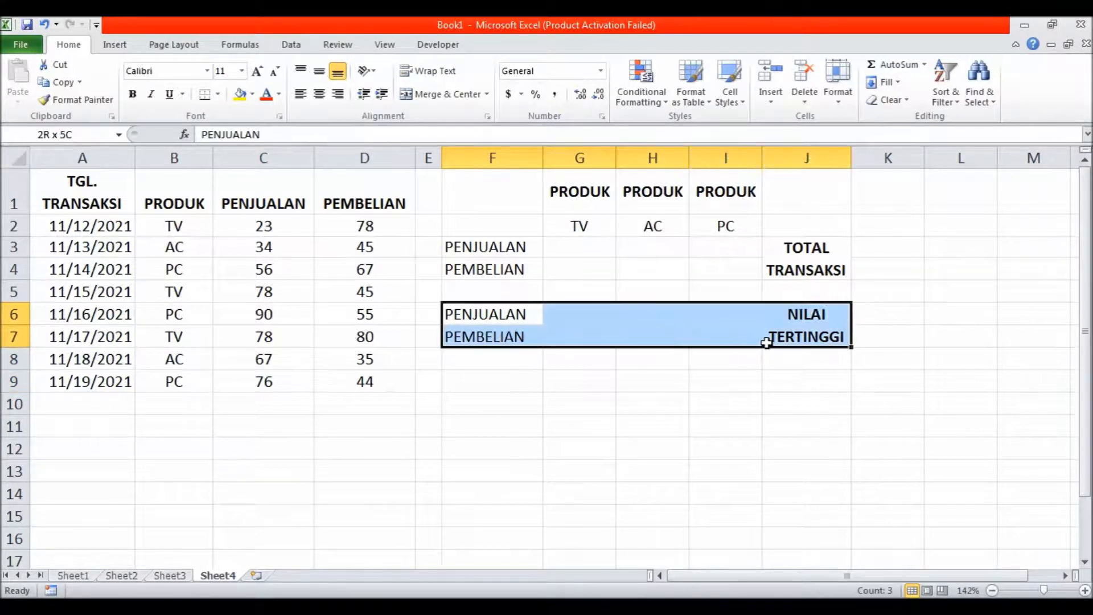
{"action": "left_click", "coordinate": [59, 82]}
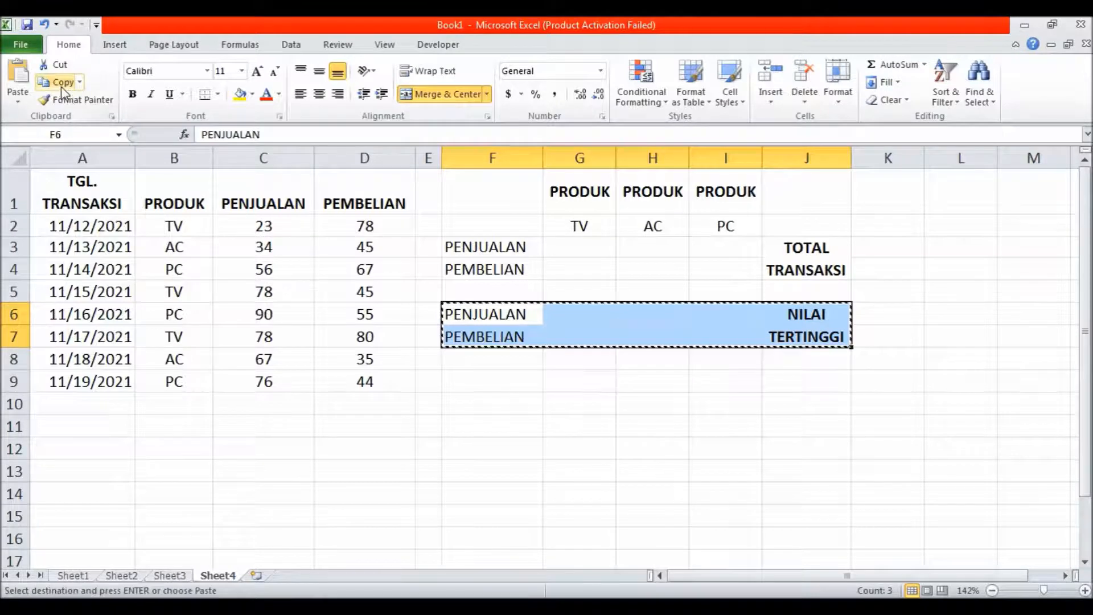
{"action": "left_click", "coordinate": [492, 380]}
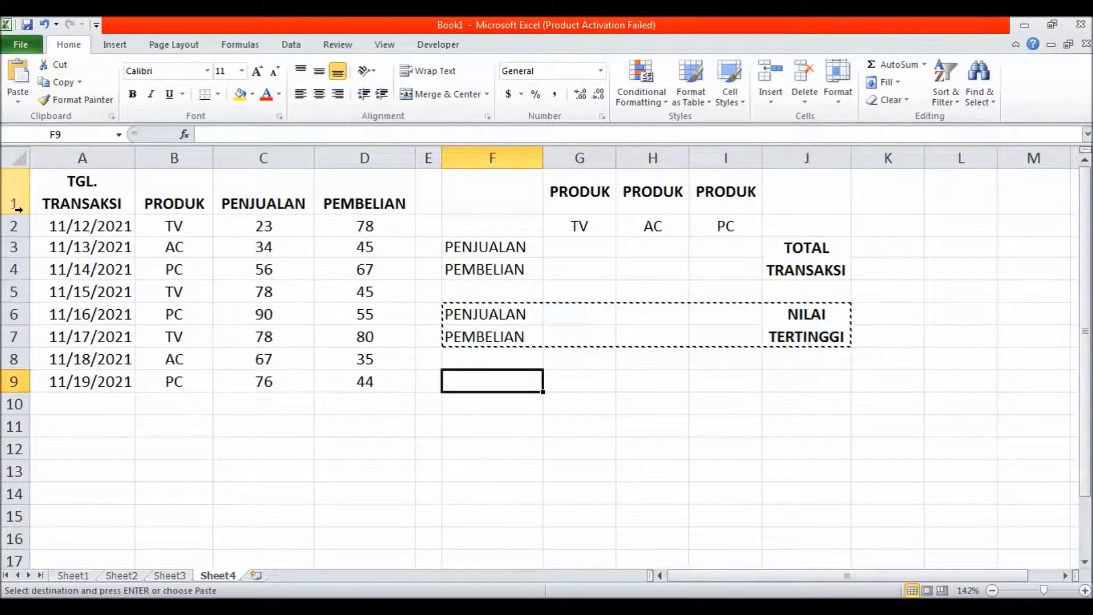
{"action": "left_click", "coordinate": [18, 101]}
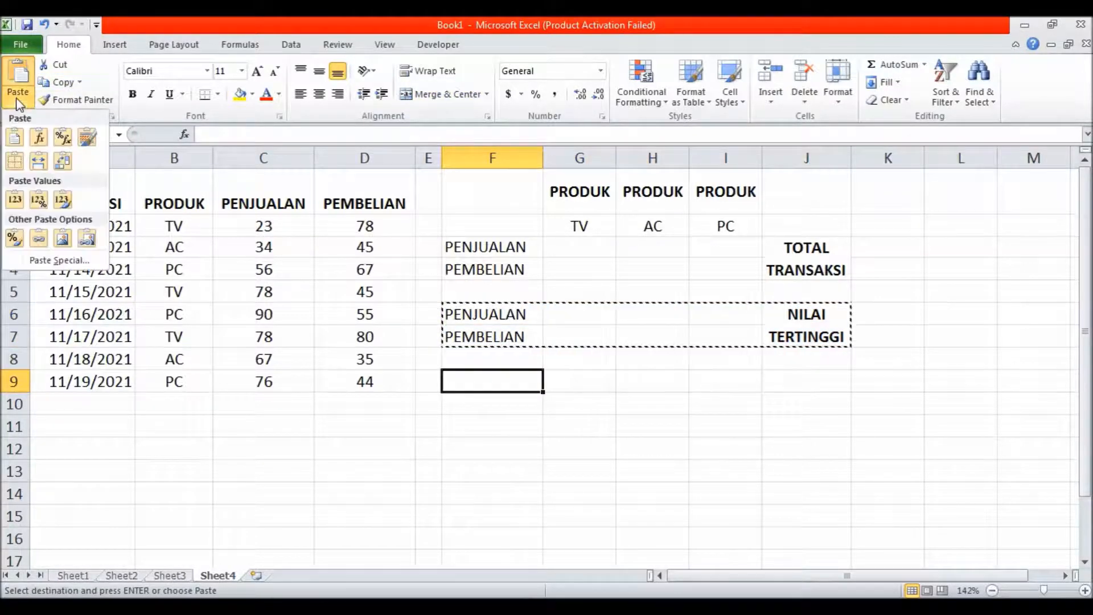
{"action": "left_click", "coordinate": [42, 165]}
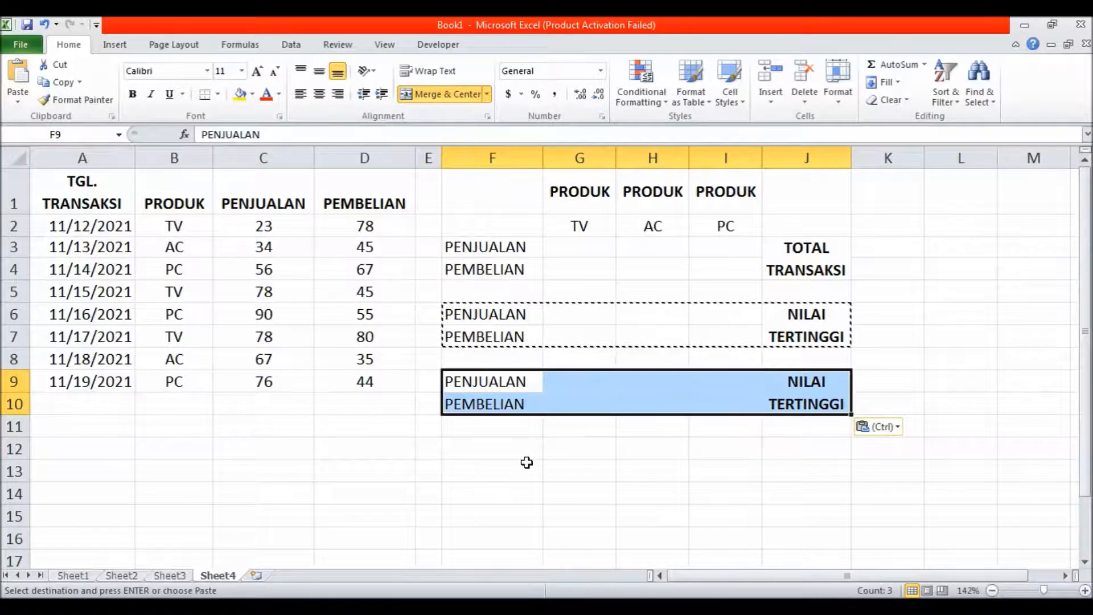
- Paste the copied summary block again at F12 and F15, keeping the source column widths
{"action": "left_click", "coordinate": [507, 456]}
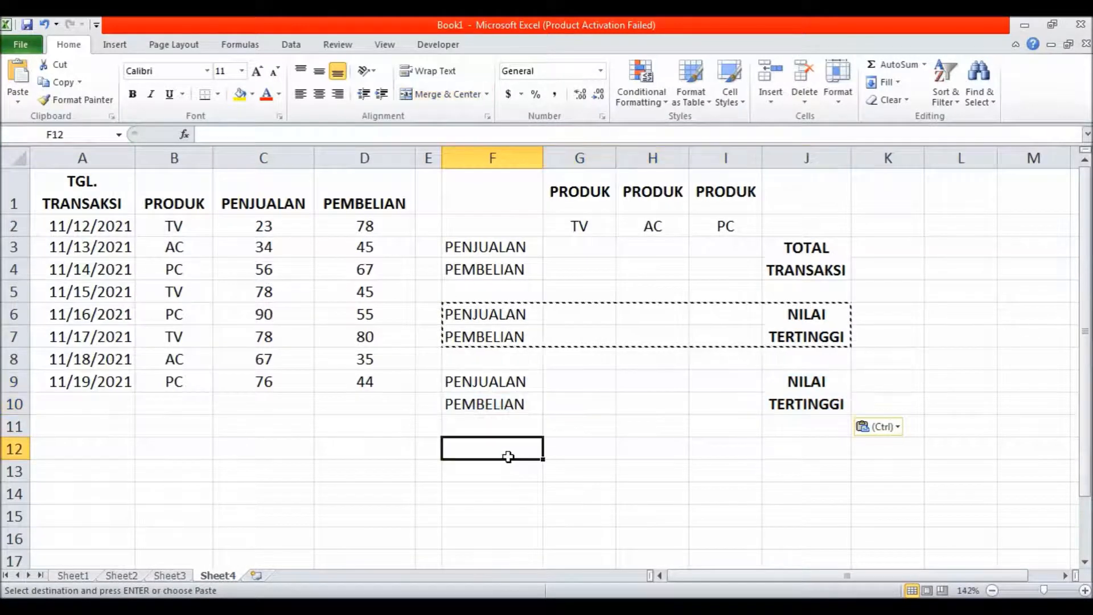
{"action": "left_click", "coordinate": [18, 100]}
{"action": "left_click", "coordinate": [40, 163]}
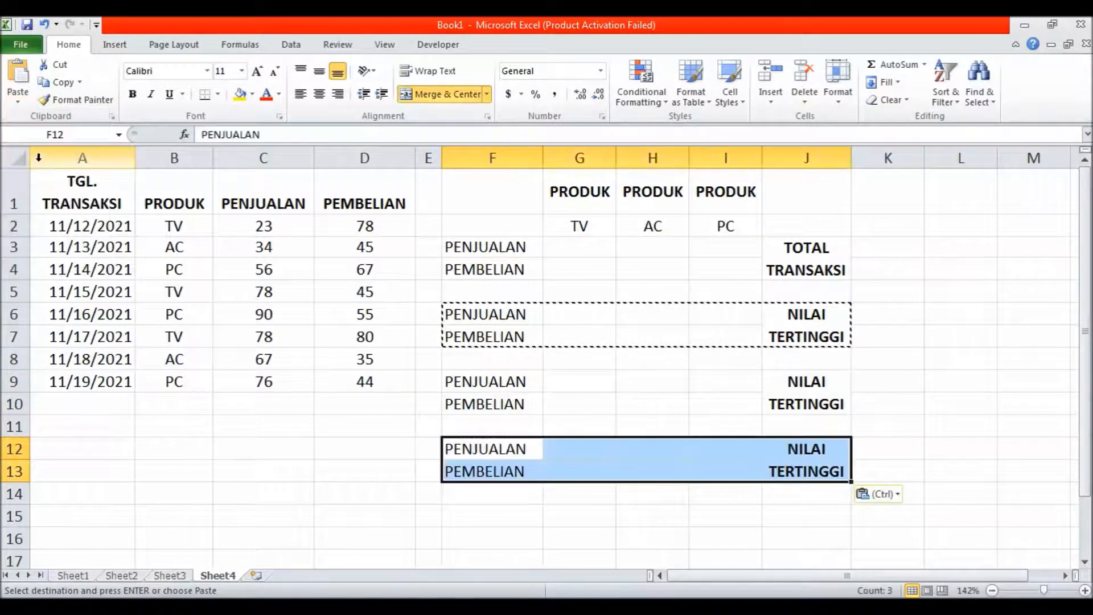
{"action": "left_click", "coordinate": [505, 516]}
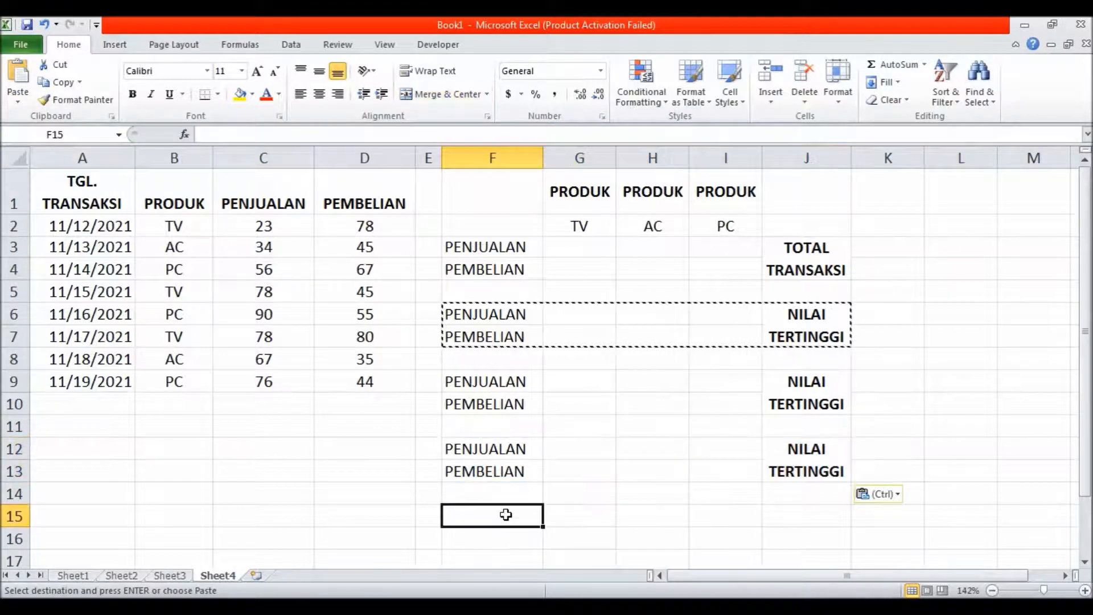
{"action": "left_click", "coordinate": [23, 101]}
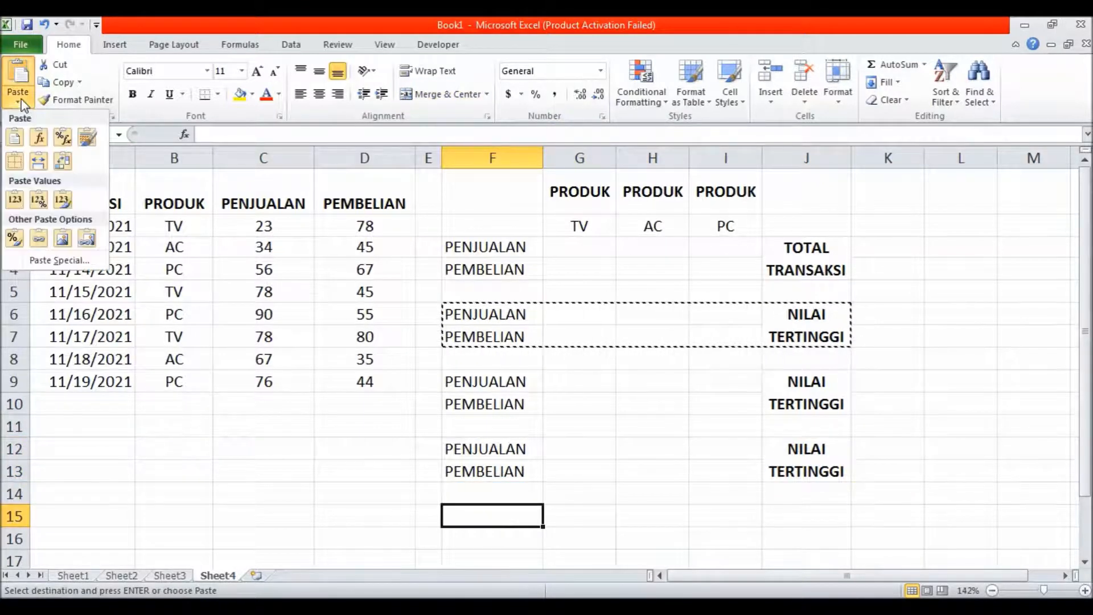
{"action": "left_click", "coordinate": [36, 163]}
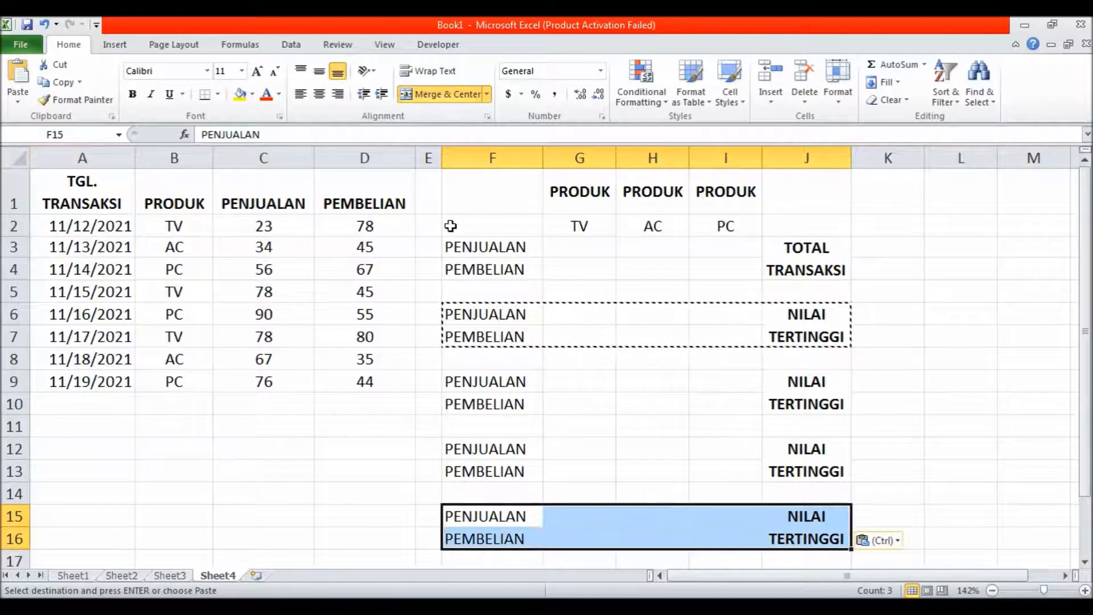
- Change the label in the merged cell J9:J10 to NILAI TERENDAH
{"action": "left_click", "coordinate": [819, 409]}
{"action": "left_click", "coordinate": [293, 136]}
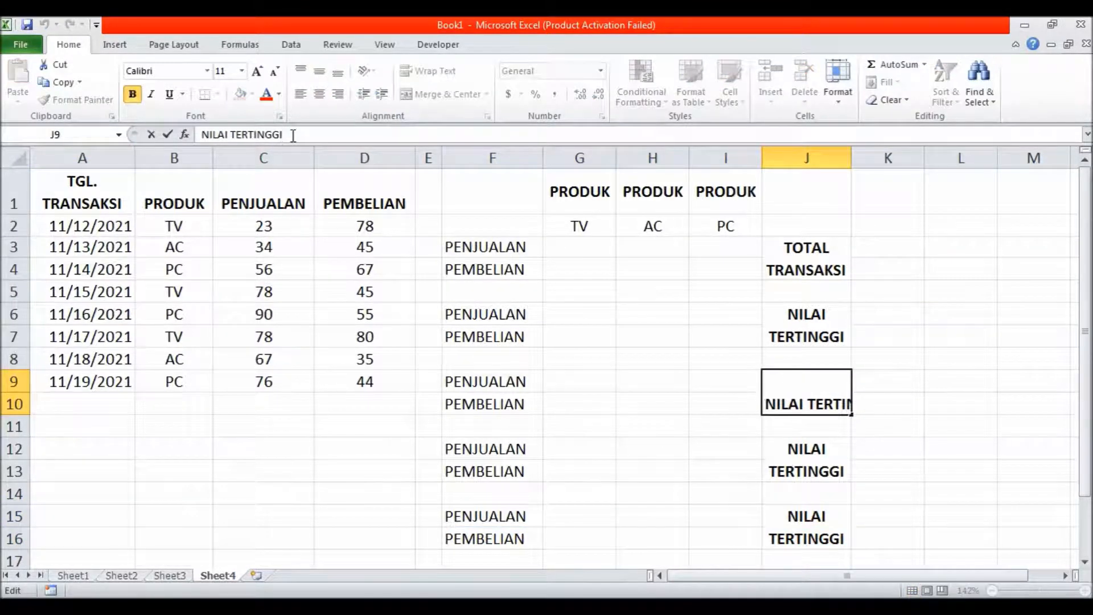
{"action": "key", "text": "BackSpace"}
{"action": "key", "text": "BackSpace"}
{"action": "key", "text": "BackSpace"}
{"action": "key", "text": "BackSpace"}
{"action": "key", "text": "BackSpace"}
{"action": "key", "text": "BackSpace"}
{"action": "type", "text": "ENDAH"}
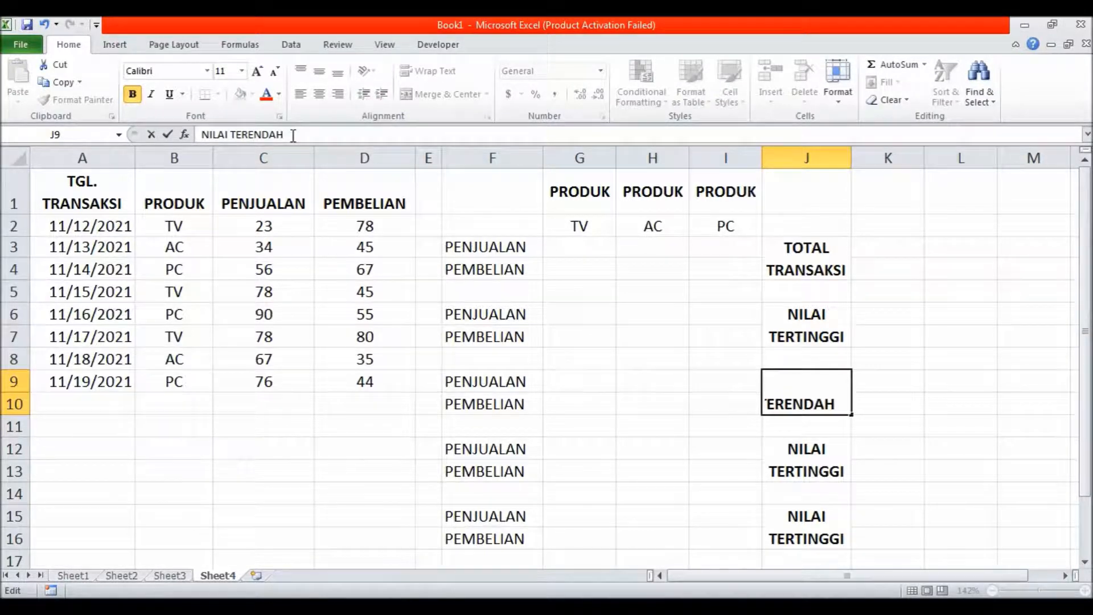
{"action": "key", "text": "Return"}
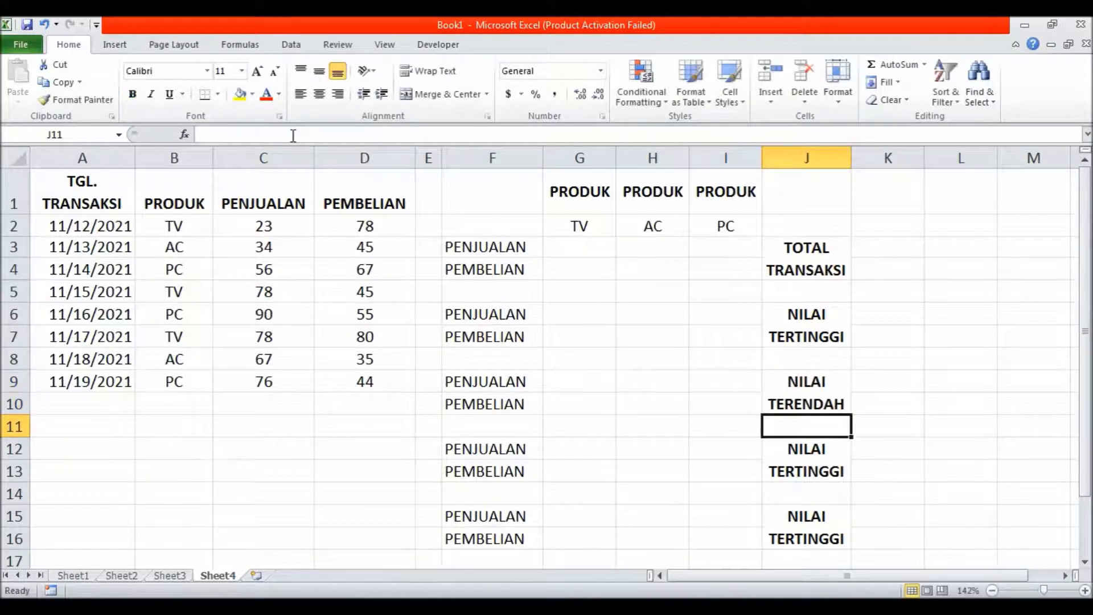
- Replace the label in the merged cell J12:J13 with RATA-RATA
{"action": "left_click", "coordinate": [774, 457]}
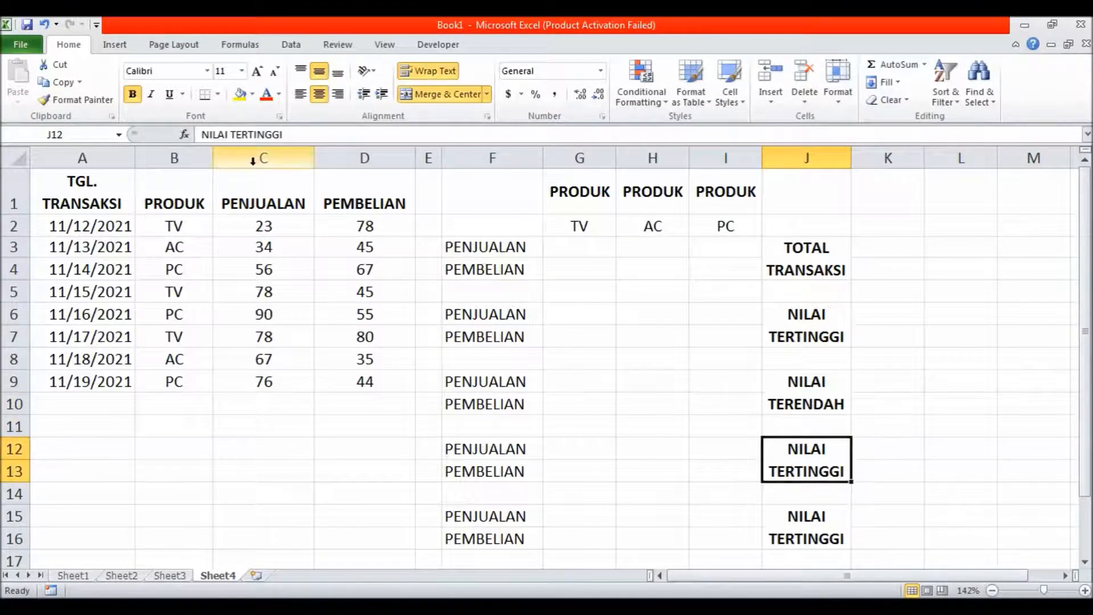
{"action": "left_click", "coordinate": [315, 136]}
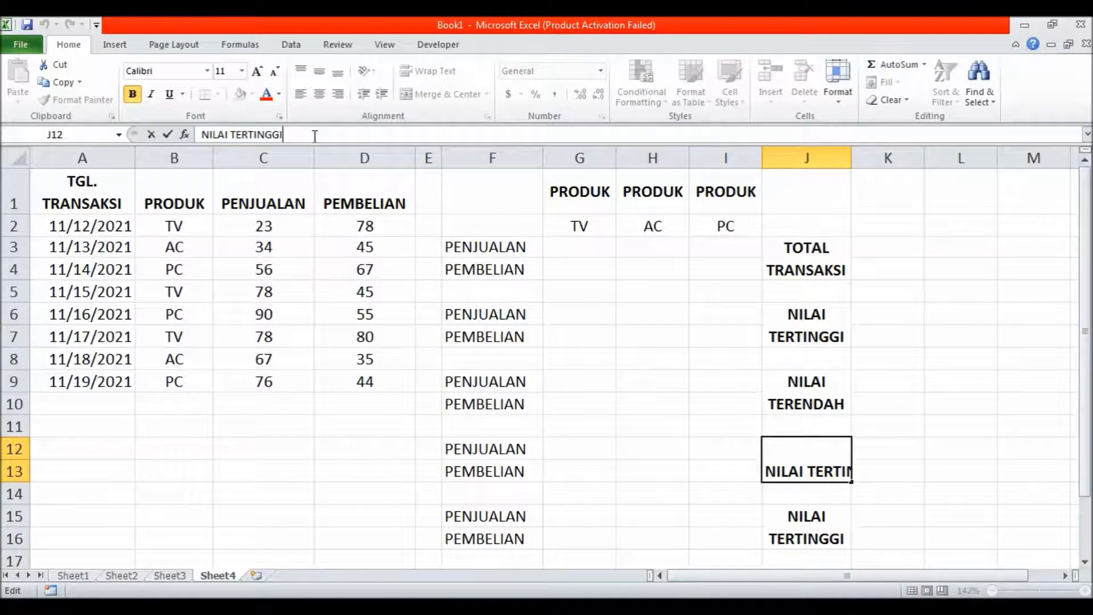
{"action": "key", "text": "BackSpace"}
{"action": "key", "text": "BackSpace"}
{"action": "key", "text": "BackSpace"}
{"action": "key", "text": "BackSpace"}
{"action": "key", "text": "BackSpace"}
{"action": "key", "text": "BackSpace"}
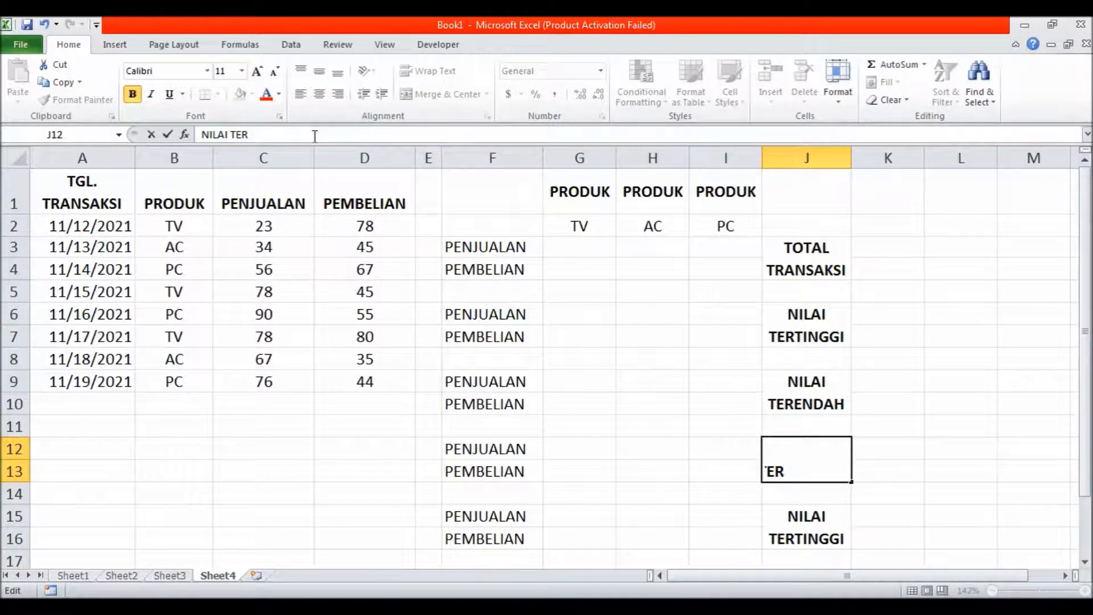
{"action": "key", "text": "BackSpace"}
{"action": "key", "text": "BackSpace"}
{"action": "key", "text": "BackSpace"}
{"action": "key", "text": "BackSpace"}
{"action": "key", "text": "BackSpace"}
{"action": "key", "text": "BackSpace"}
{"action": "key", "text": "BackSpace"}
{"action": "key", "text": "BackSpace"}
{"action": "key", "text": "BackSpace"}
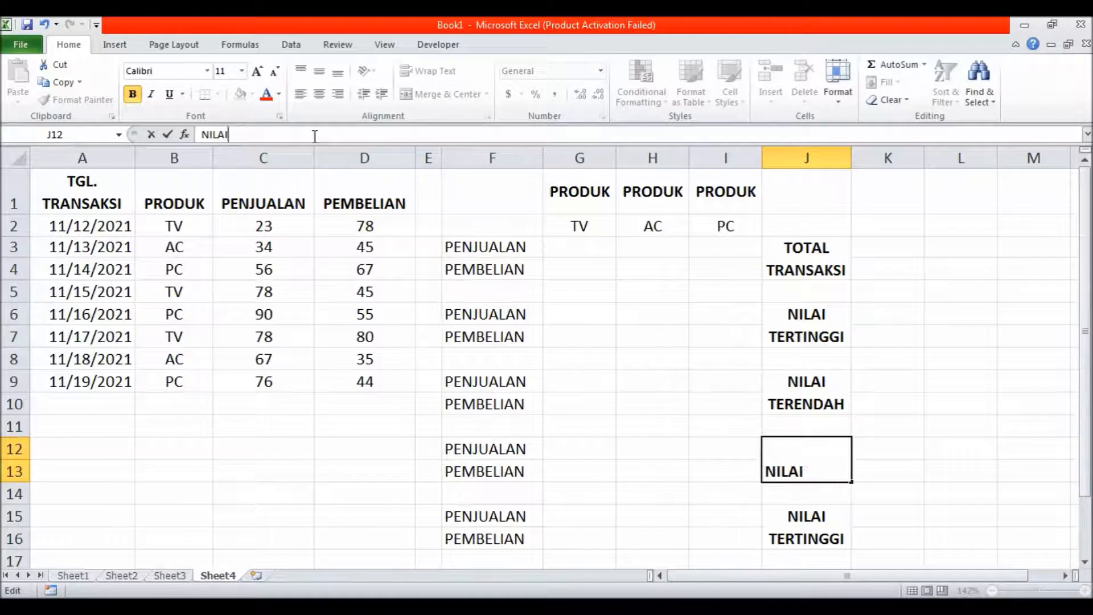
{"action": "type", "text": "RA"}
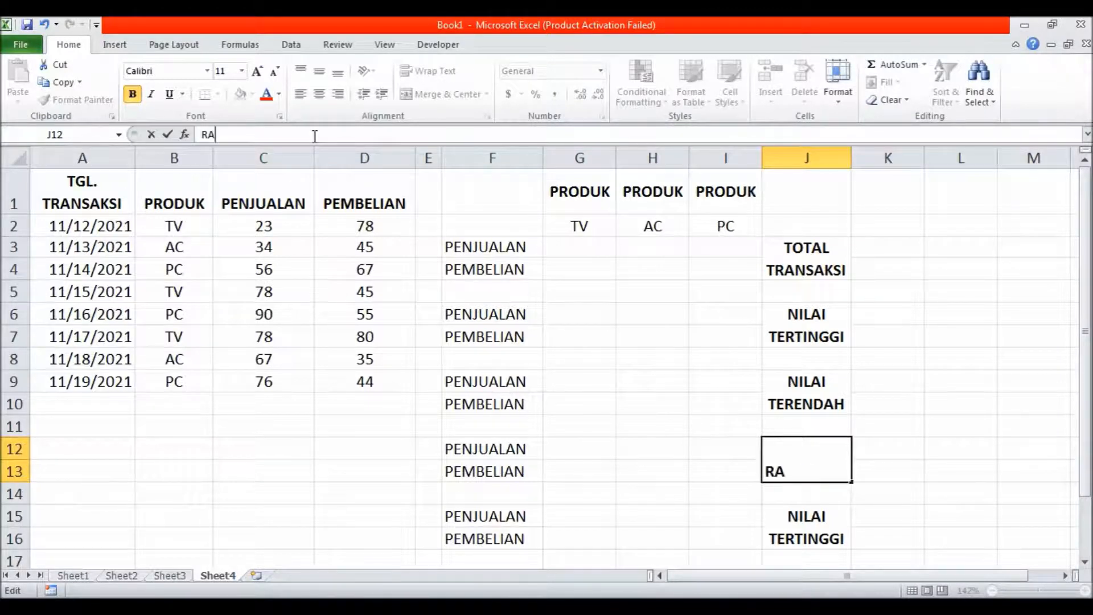
{"action": "type", "text": "TA-RATA"}
{"action": "key", "text": "Return"}
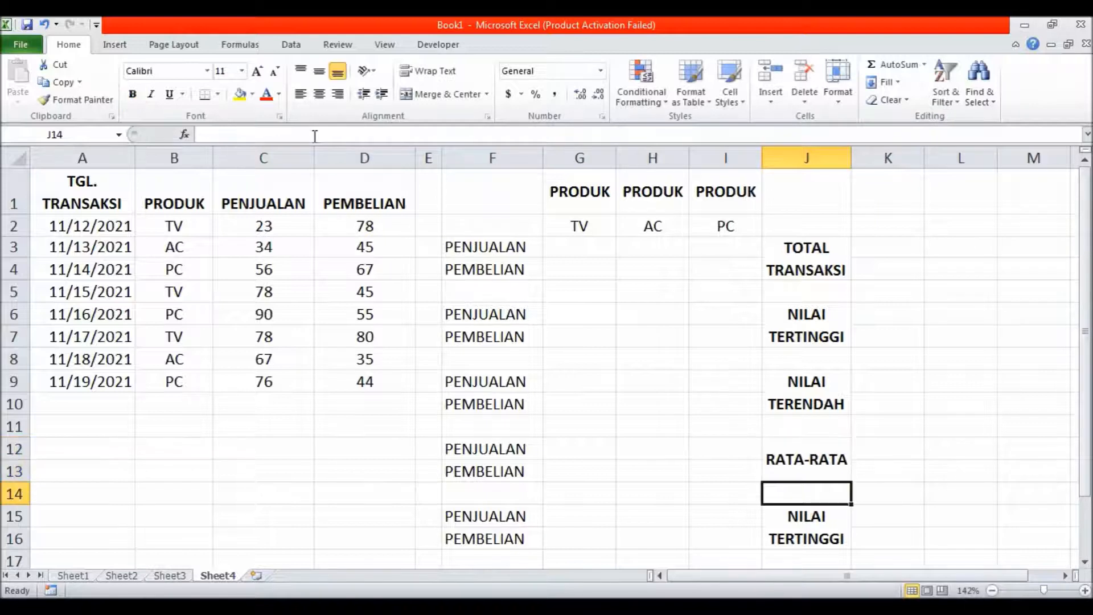
- Replace the label in the merged cell J15:J16 with TOTAL RECORD
{"action": "left_click", "coordinate": [813, 538]}
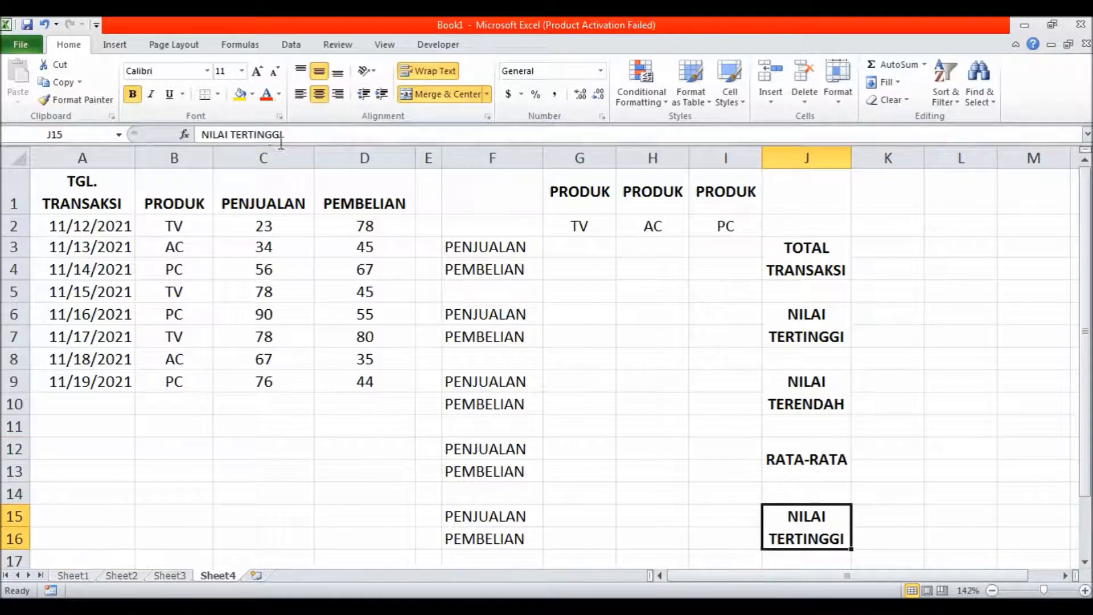
{"action": "left_click_drag", "start_coordinate": [287, 136], "coordinate": [126, 126]}
{"action": "type", "text": "TO"}
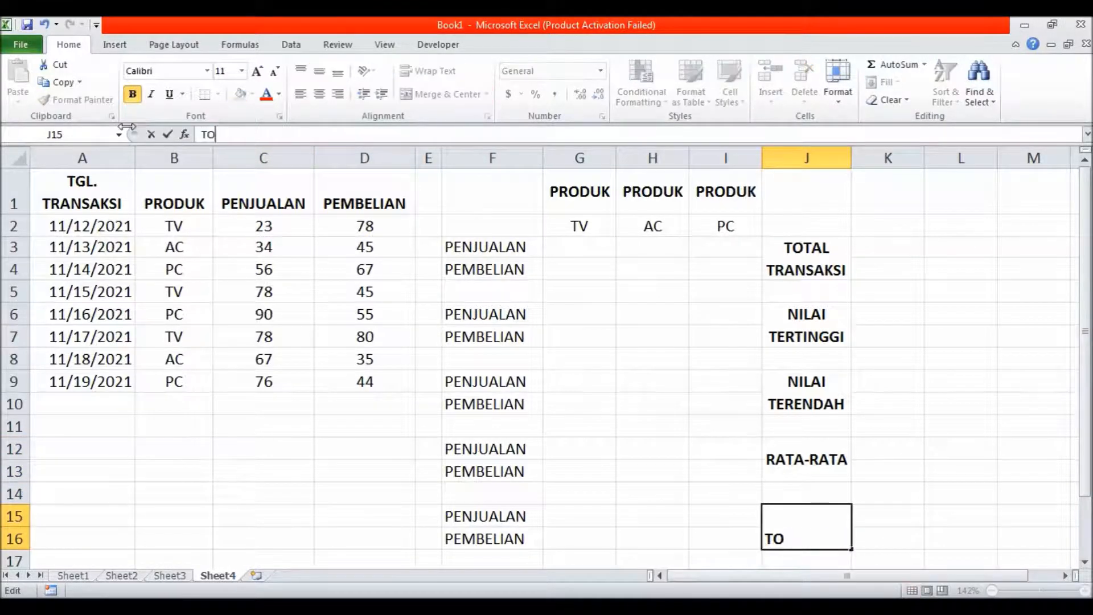
{"action": "type", "text": "TAL RECORD"}
{"action": "key", "text": "Return"}
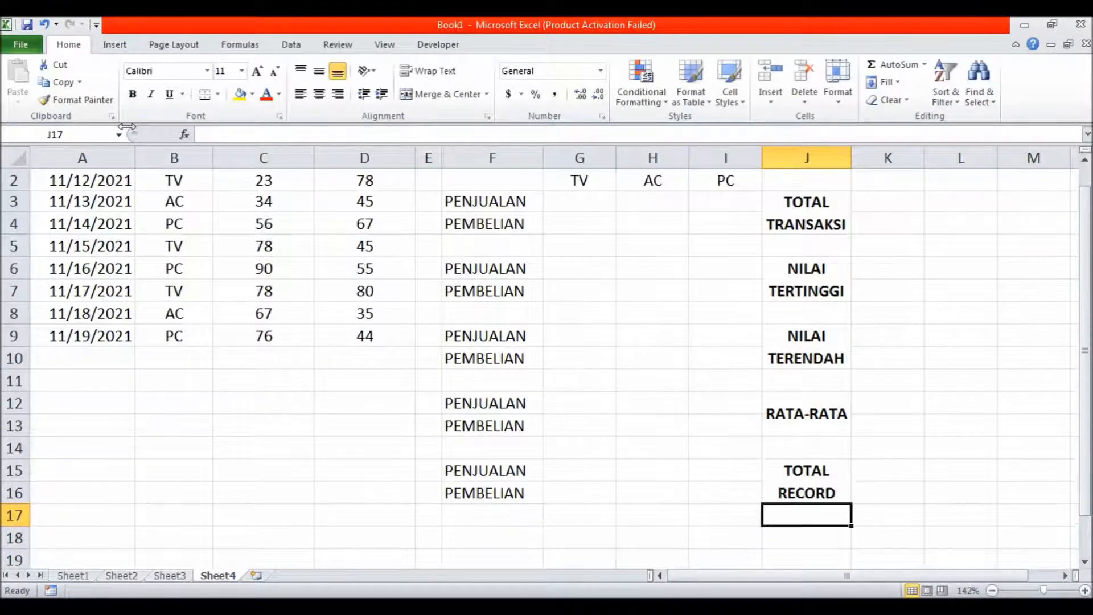
- Enter the formula =DSUM($B$1:$D$9;"PENJUALAN";$G$1:$G$2) in G3 for the TV sales total
{"action": "left_click_drag", "start_coordinate": [1086, 257], "coordinate": [1085, 246]}
{"action": "left_click", "coordinate": [583, 249]}
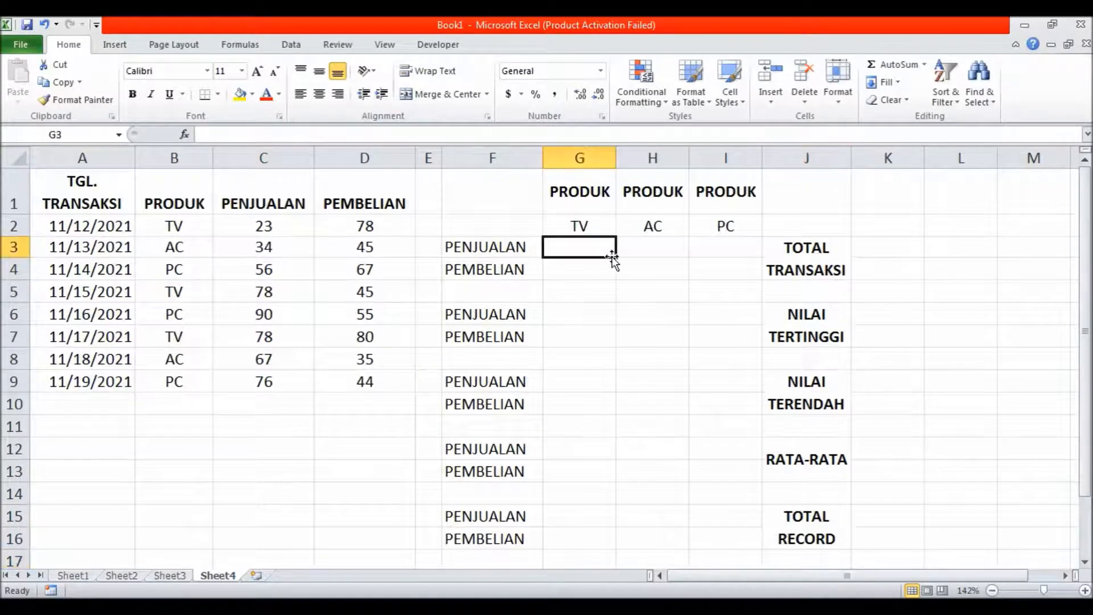
{"action": "type", "text": "=D"}
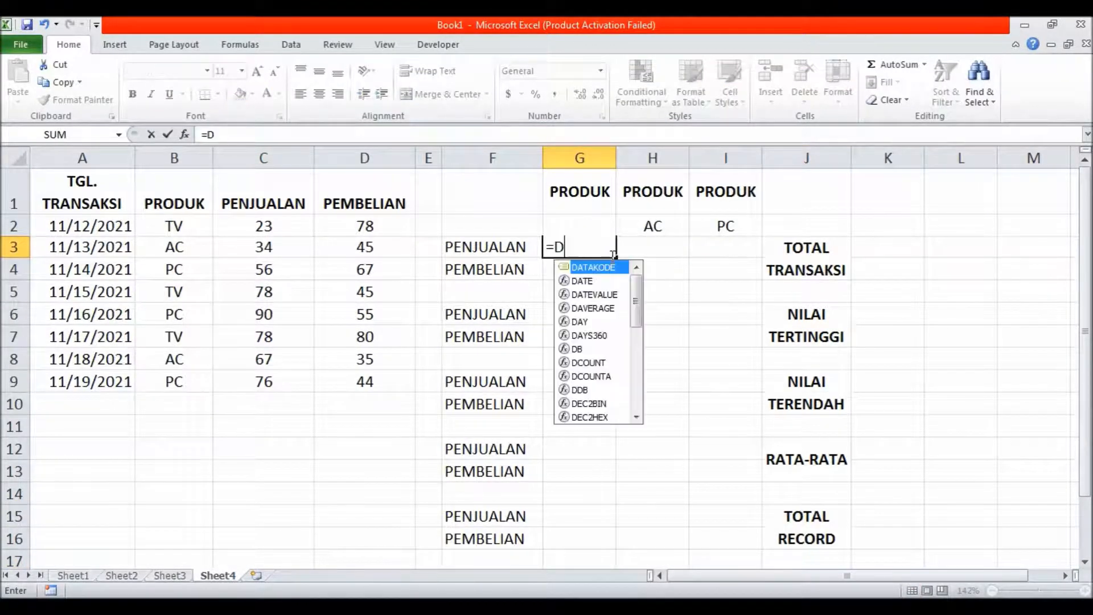
{"action": "type", "text": "SUM"}
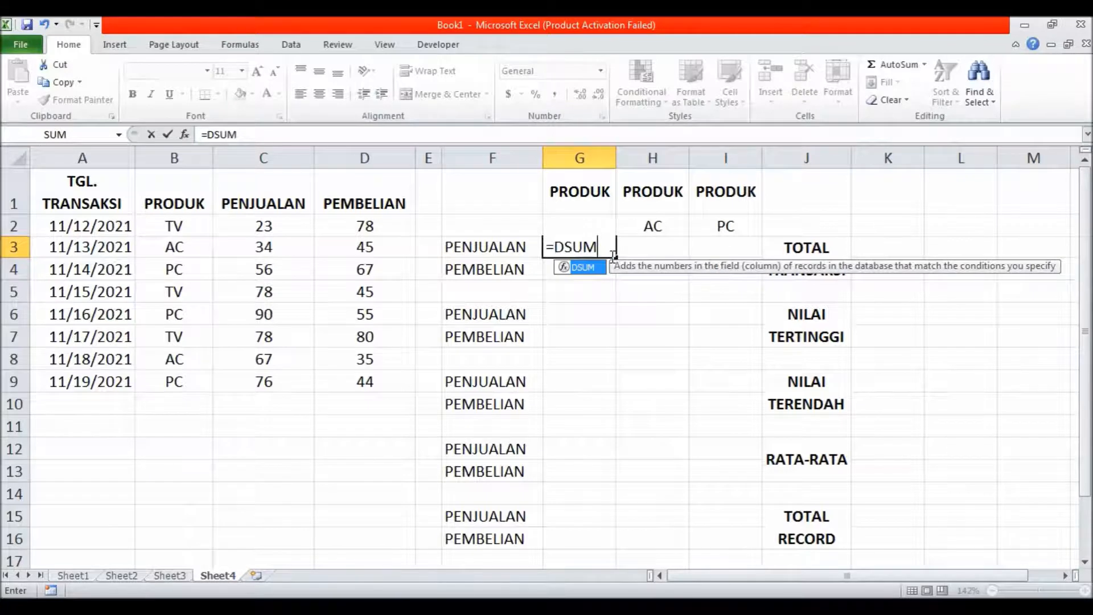
{"action": "type", "text": "("}
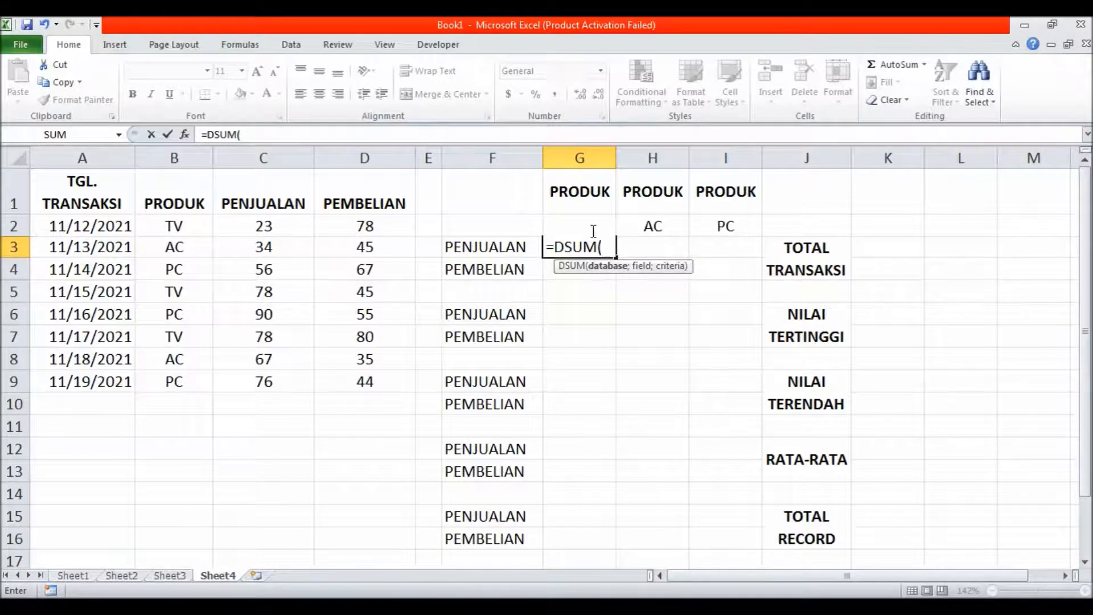
{"action": "left_click_drag", "start_coordinate": [178, 205], "coordinate": [330, 383]}
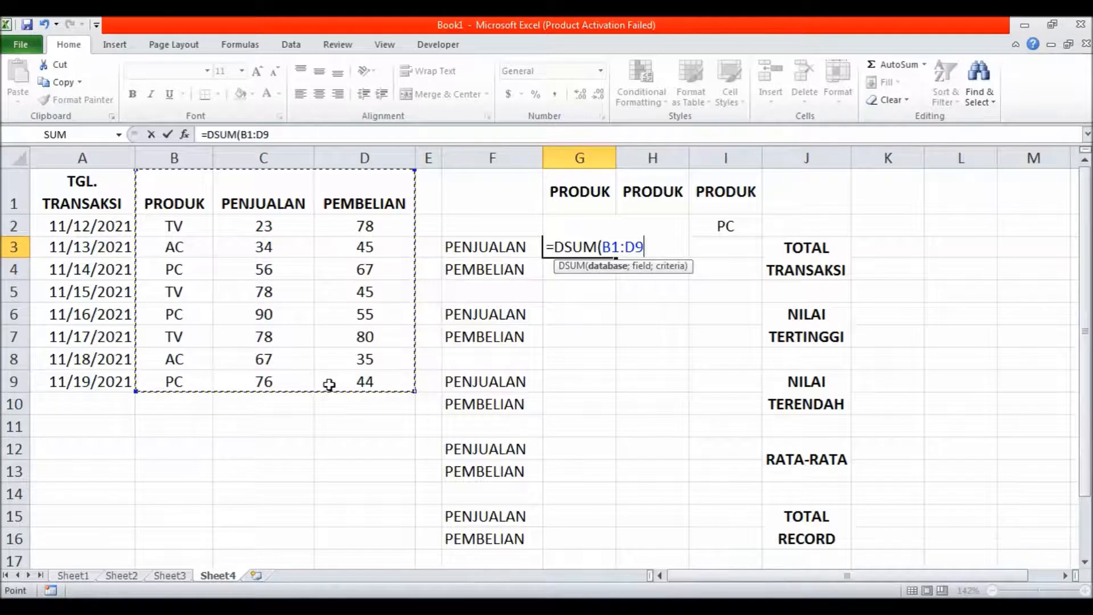
{"action": "key", "text": "F4"}
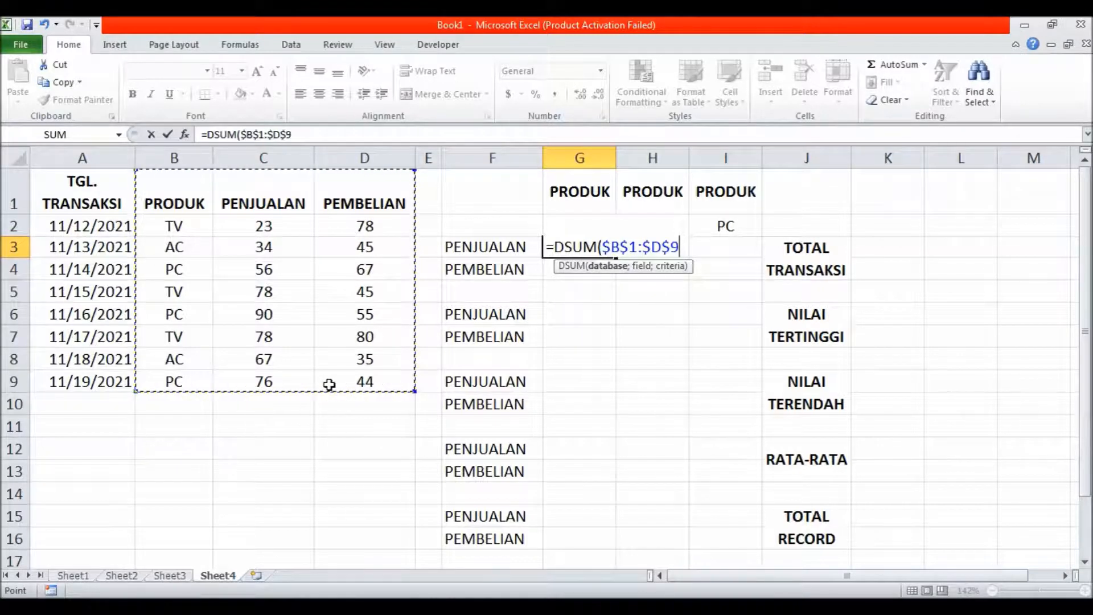
{"action": "type", "text": ";"}
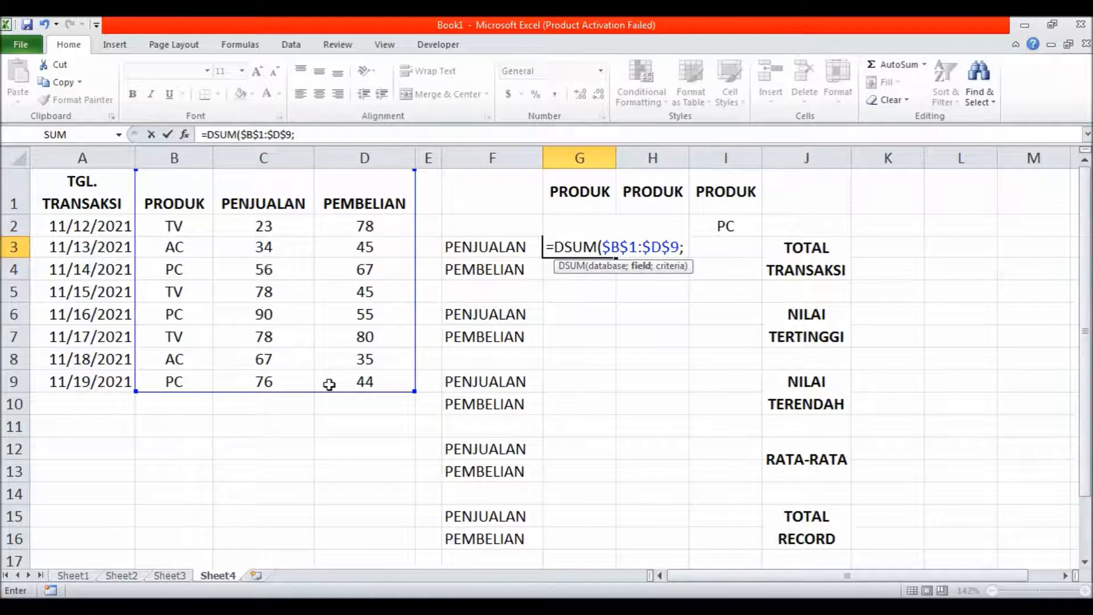
{"action": "type", "text": "\"PENJUAL"}
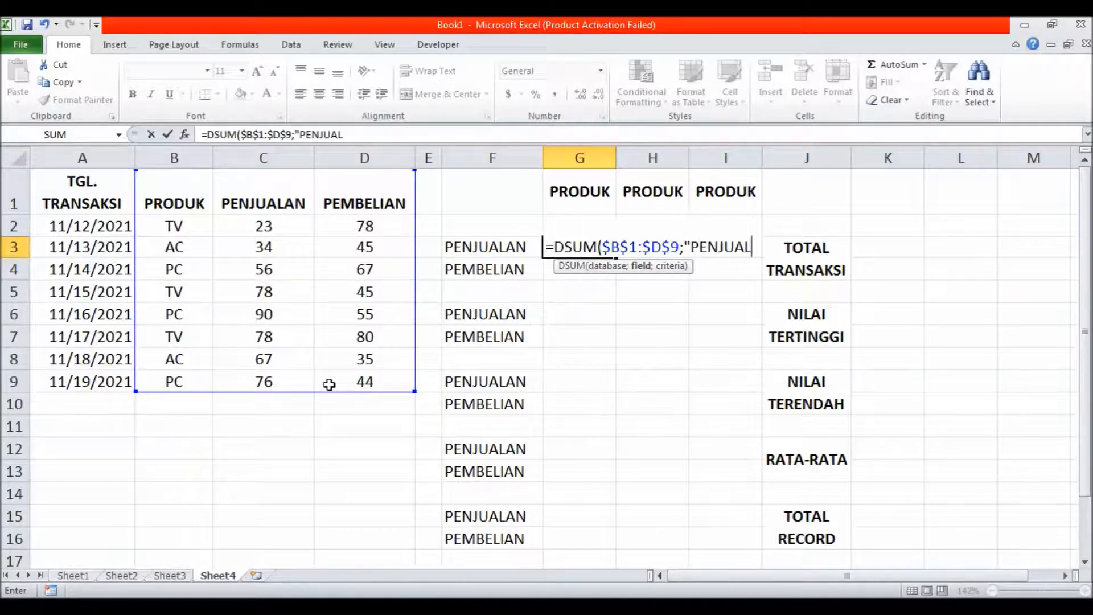
{"action": "type", "text": "AN\";"}
{"action": "left_click_drag", "start_coordinate": [605, 197], "coordinate": [603, 220]}
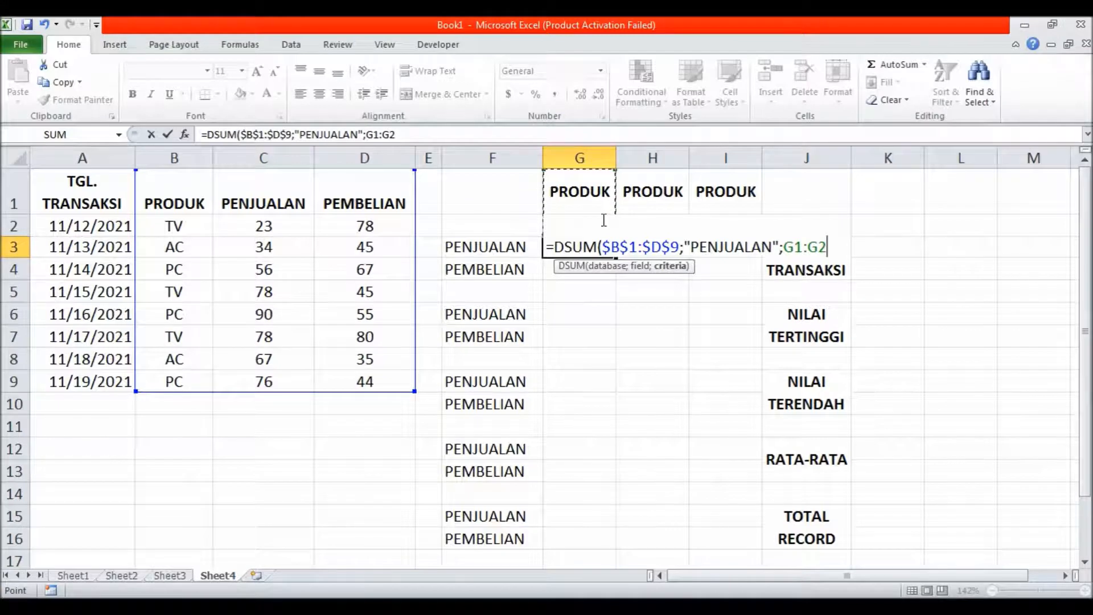
{"action": "key", "text": "F4"}
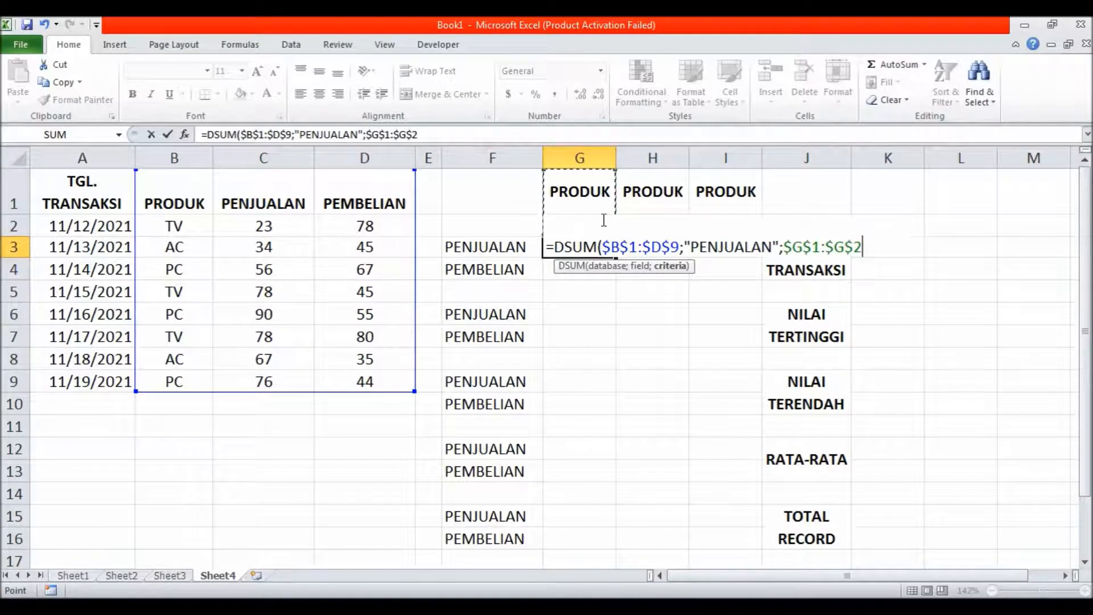
{"action": "key", "text": "Return"}
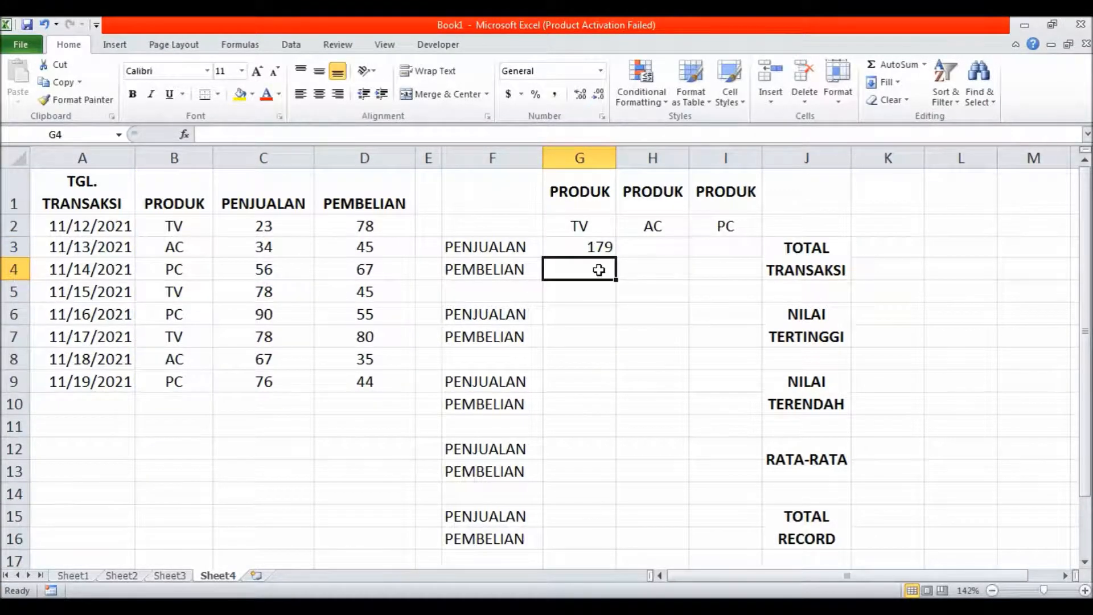
- Fill the G3 formula across to I3 and change the criteria range in H3 to $H$1:$H$2
{"action": "left_click", "coordinate": [597, 249]}
{"action": "left_click_drag", "start_coordinate": [617, 257], "coordinate": [722, 259]}
{"action": "left_click", "coordinate": [659, 251]}
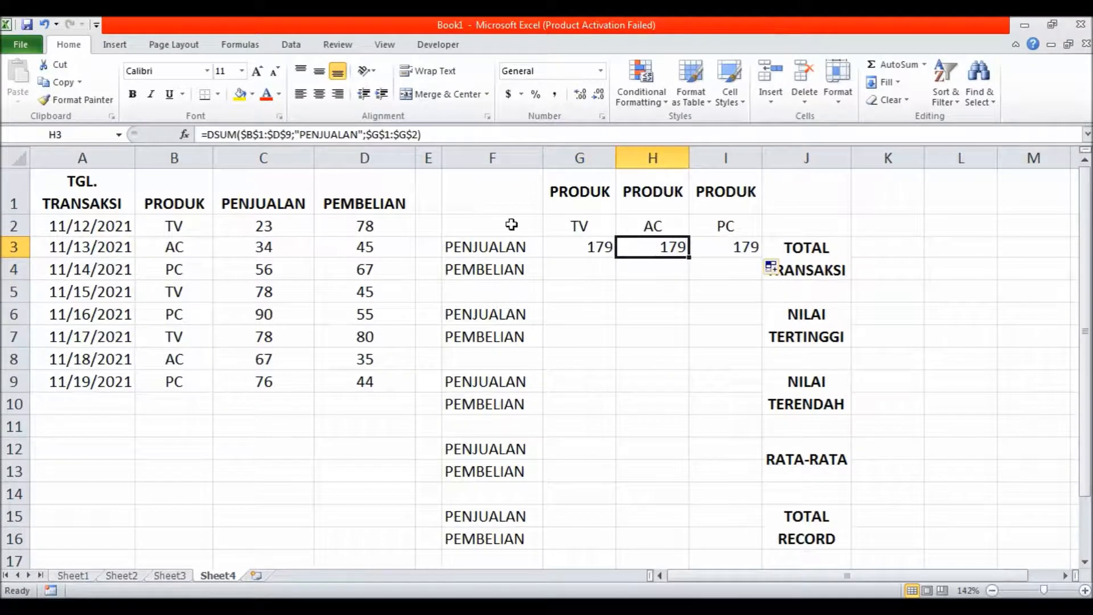
{"action": "key", "text": "F2"}
{"action": "key", "text": "BackSpace"}
{"action": "type", "text": "H"}
{"action": "key", "text": "Right"}
{"action": "key", "text": "Right"}
{"action": "key", "text": "Right"}
{"action": "key", "text": "Right"}
{"action": "key", "text": "Delete"}
{"action": "type", "text": "H"}
{"action": "key", "text": "Return"}
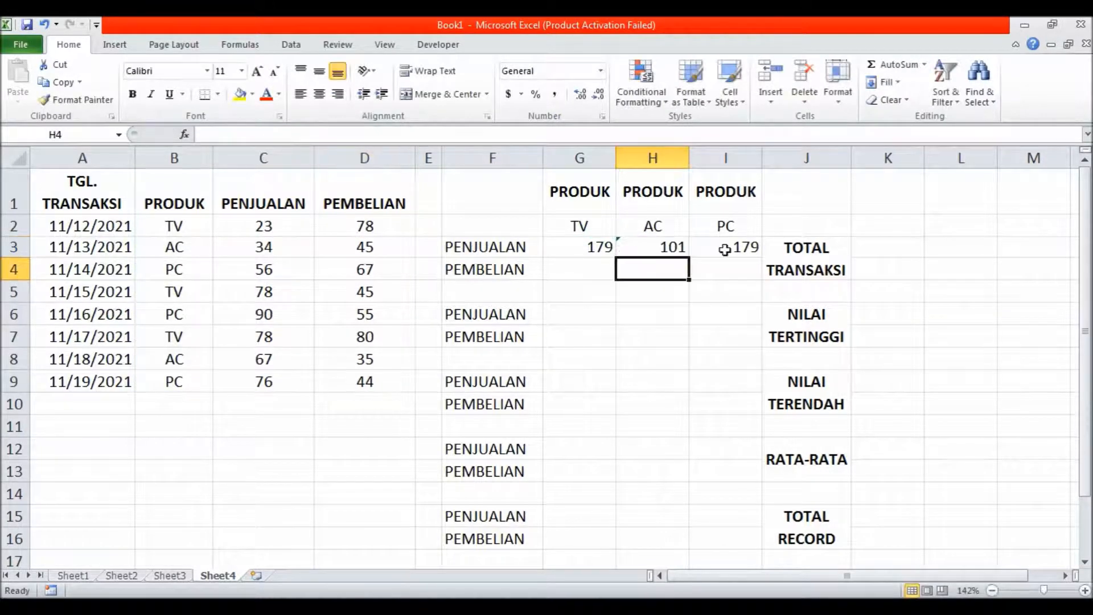
- Change the criteria range of the PC sales total in I3 to $I$1:$I$2
{"action": "left_click", "coordinate": [723, 248]}
{"action": "left_click", "coordinate": [380, 135]}
{"action": "key", "text": "BackSpace"}
{"action": "type", "text": "I"}
{"action": "key", "text": "Right"}
{"action": "key", "text": "Right"}
{"action": "key", "text": "Right"}
{"action": "key", "text": "Right"}
{"action": "key", "text": "Right"}
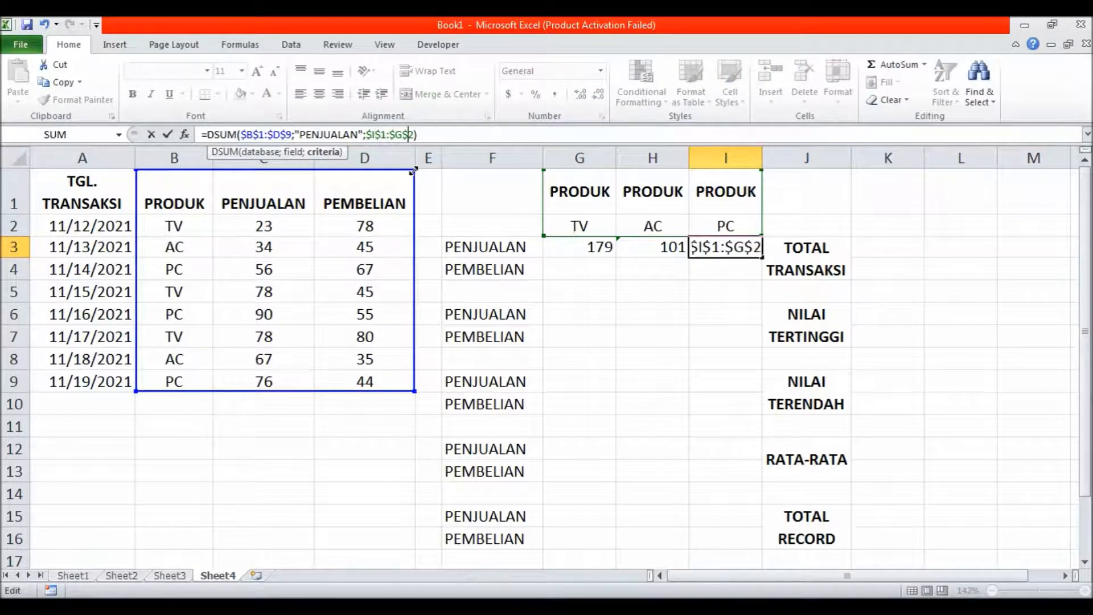
{"action": "key", "text": "BackSpace"}
{"action": "type", "text": "I"}
{"action": "key", "text": "Return"}
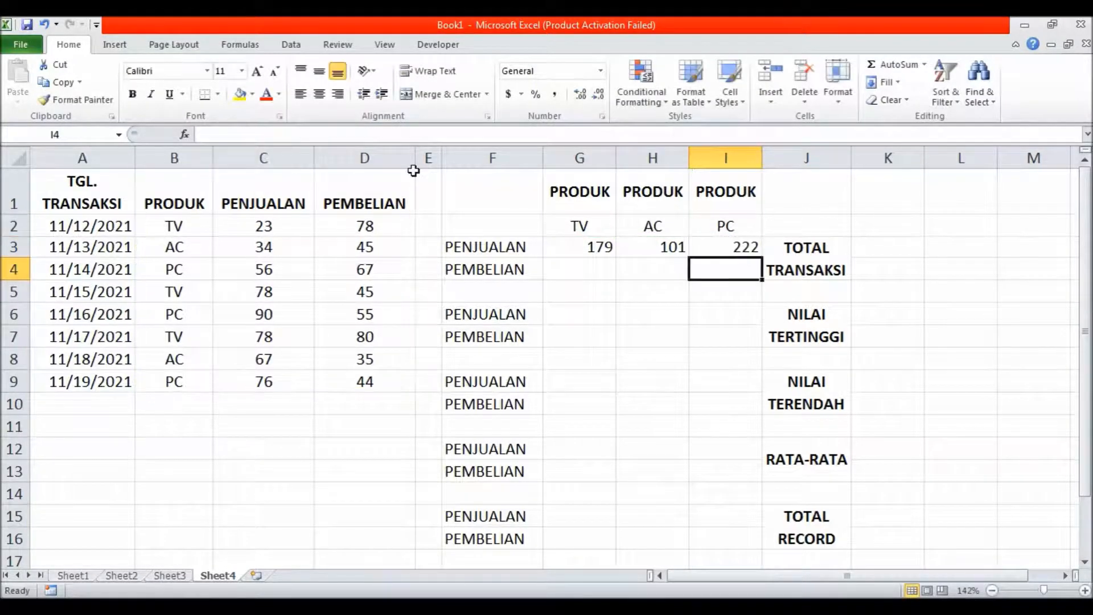
- Fill the G3 formula down to G4 and change its field name there to "PEMBELIAN"
{"action": "left_click", "coordinate": [597, 242]}
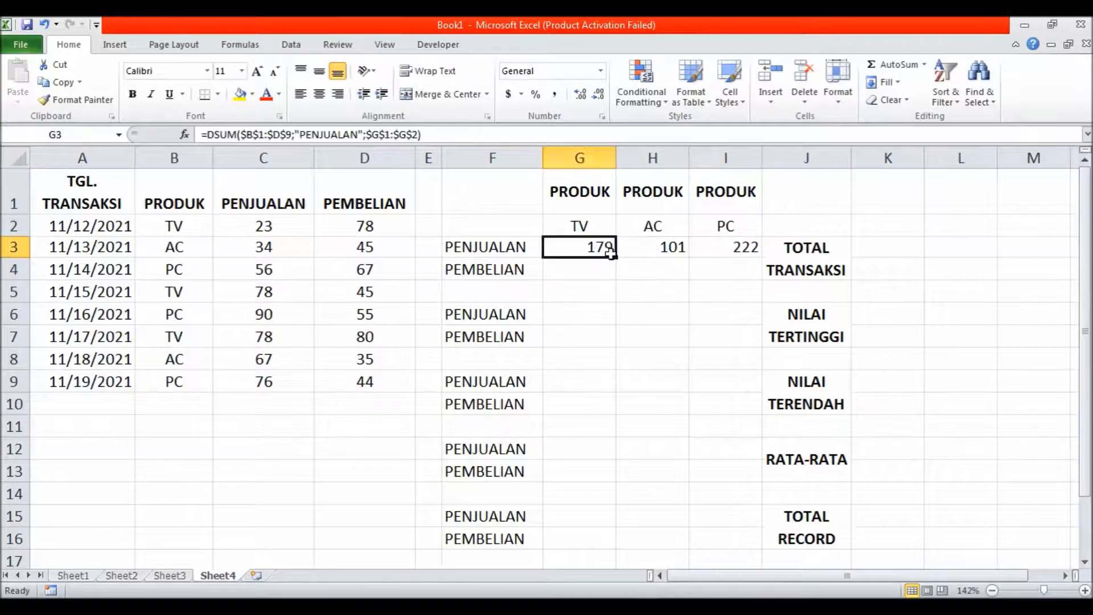
{"action": "left_click_drag", "start_coordinate": [612, 256], "coordinate": [615, 272]}
{"action": "left_click", "coordinate": [575, 269]}
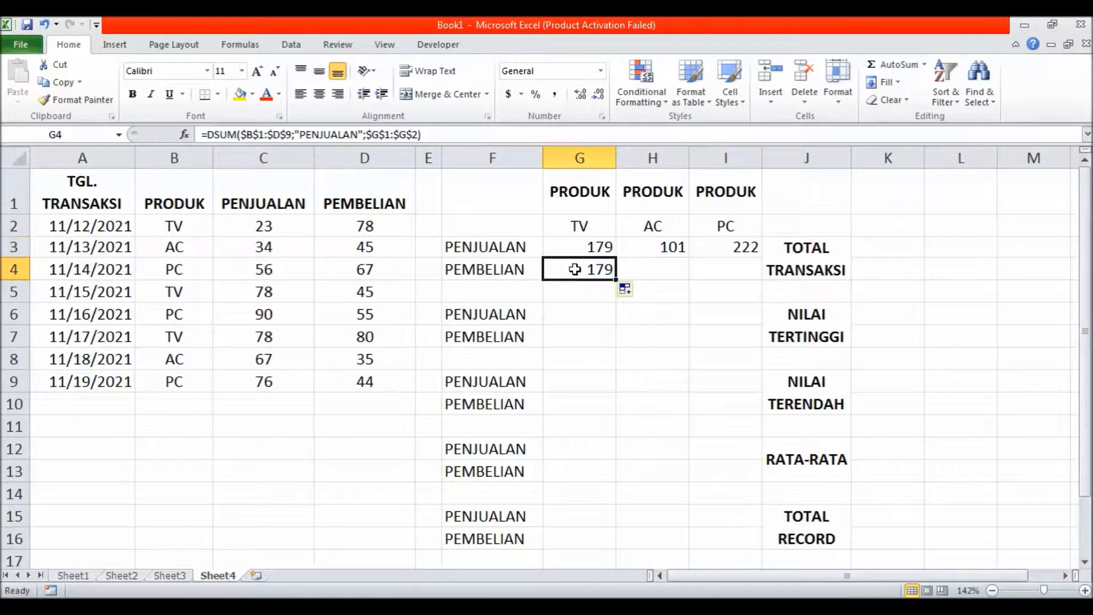
{"action": "left_click", "coordinate": [357, 137]}
{"action": "key", "text": "BackSpace"}
{"action": "key", "text": "BackSpace"}
{"action": "key", "text": "BackSpace"}
{"action": "key", "text": "BackSpace"}
{"action": "key", "text": "BackSpace"}
{"action": "key", "text": "BackSpace"}
{"action": "key", "text": "BackSpace"}
{"action": "type", "text": "MBELIAN"}
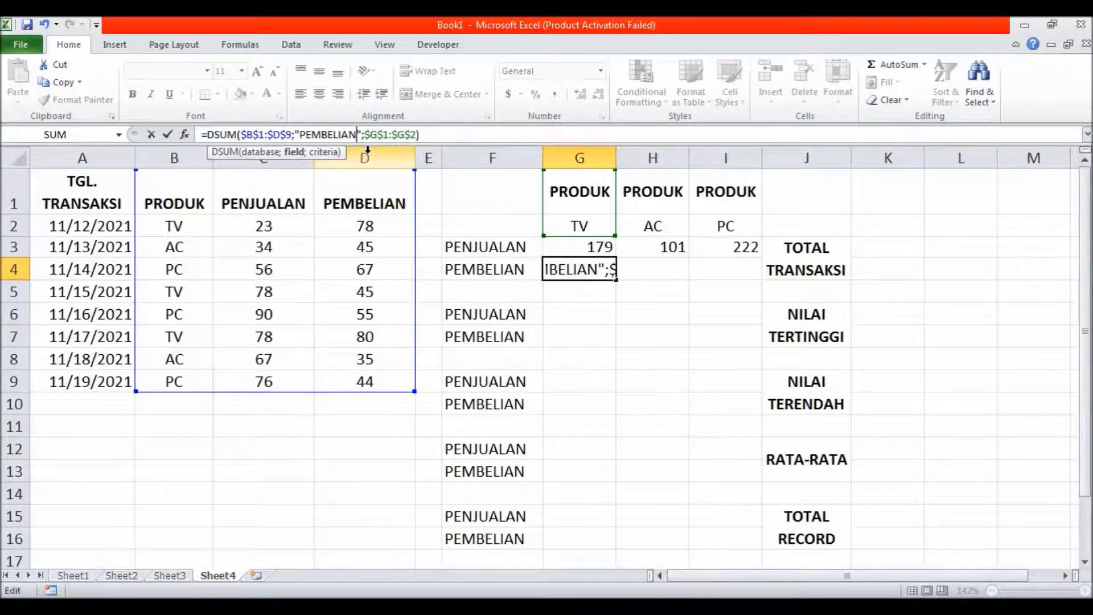
{"action": "key", "text": "Return"}
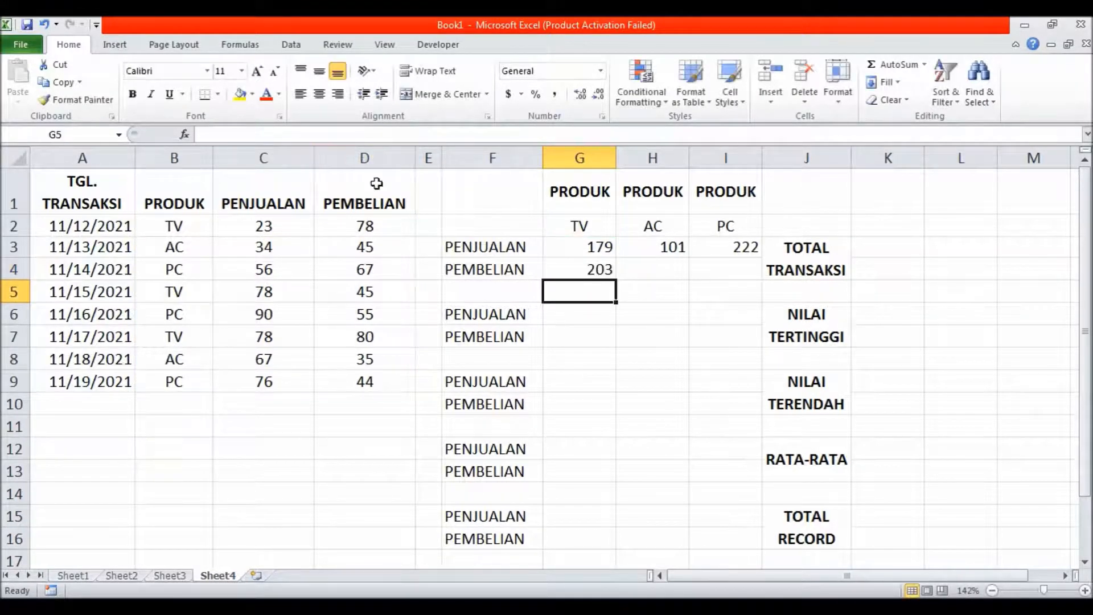
- Fill the G4 formula across to I4 and change the criteria range in H4 to $H$1:$H$2
{"action": "left_click", "coordinate": [604, 271]}
{"action": "left_click_drag", "start_coordinate": [611, 277], "coordinate": [741, 280]}
{"action": "left_click", "coordinate": [662, 275]}
{"action": "left_click", "coordinate": [376, 136]}
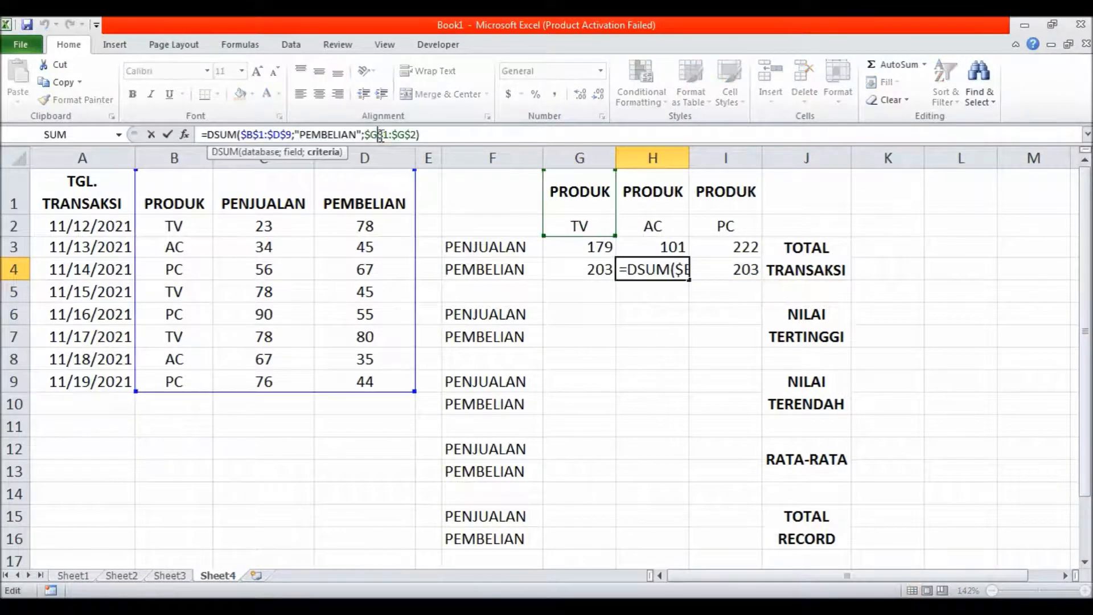
{"action": "key", "text": "BackSpace"}
{"action": "type", "text": "H"}
{"action": "key", "text": "Right"}
{"action": "key", "text": "Right"}
{"action": "key", "text": "Right"}
{"action": "key", "text": "Right"}
{"action": "key", "text": "Right"}
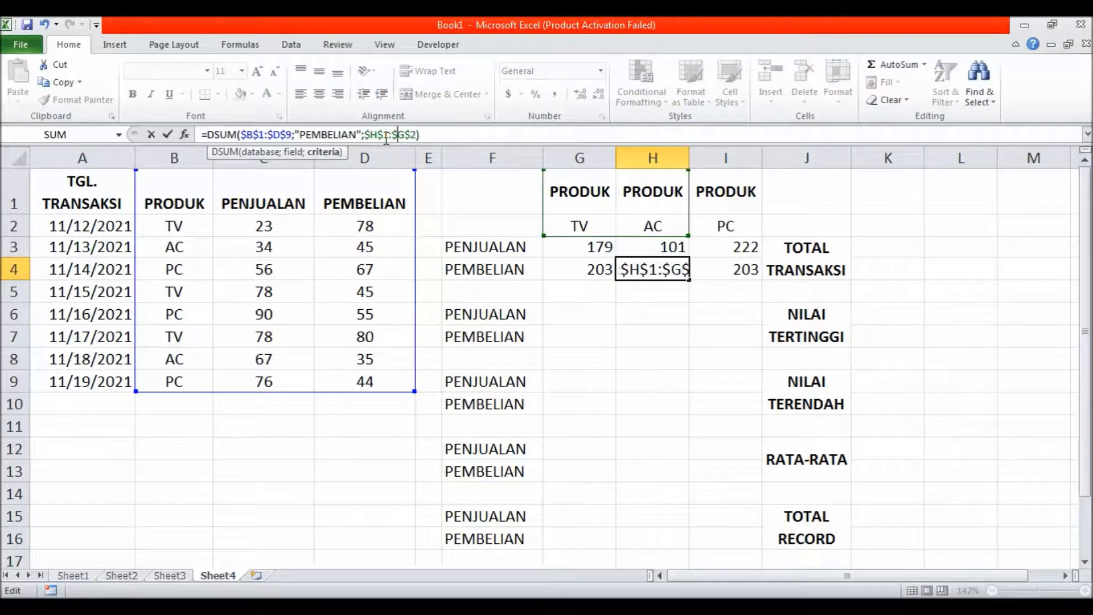
{"action": "key", "text": "BackSpace"}
{"action": "type", "text": "H"}
{"action": "key", "text": "Return"}
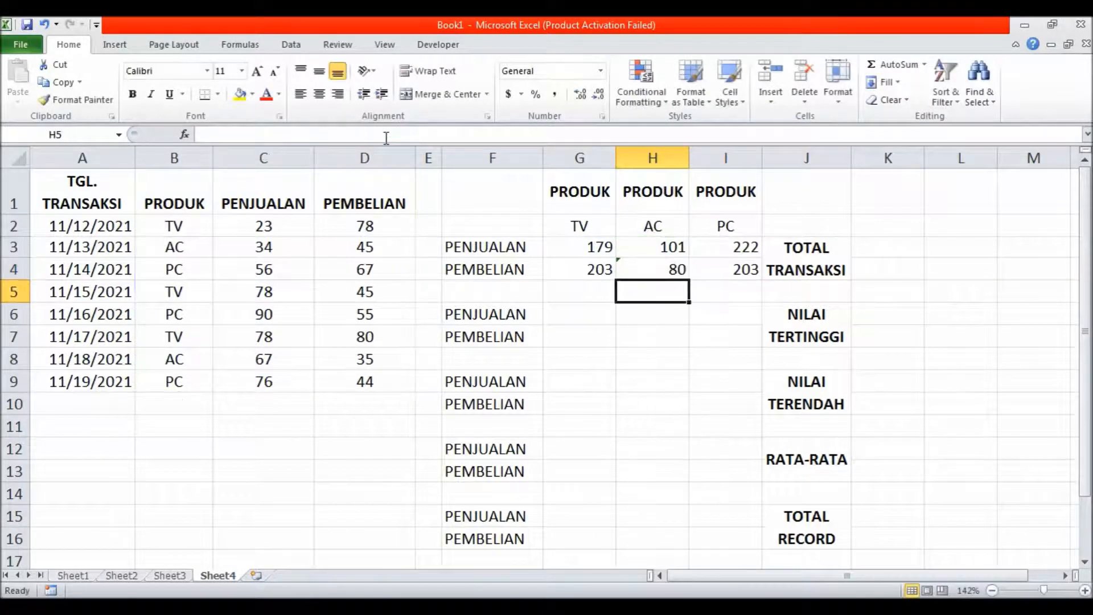
- Change the criteria range of the PC purchase total in I4 to $I$1:$I$2
{"action": "left_click", "coordinate": [750, 267]}
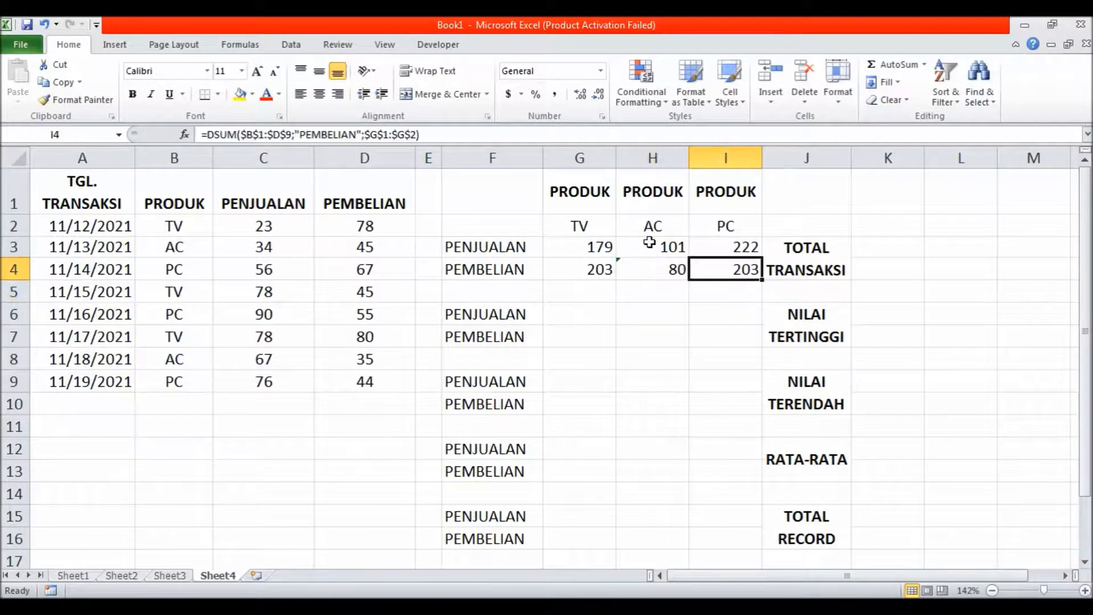
{"action": "left_click", "coordinate": [377, 138]}
{"action": "type", "text": "I"}
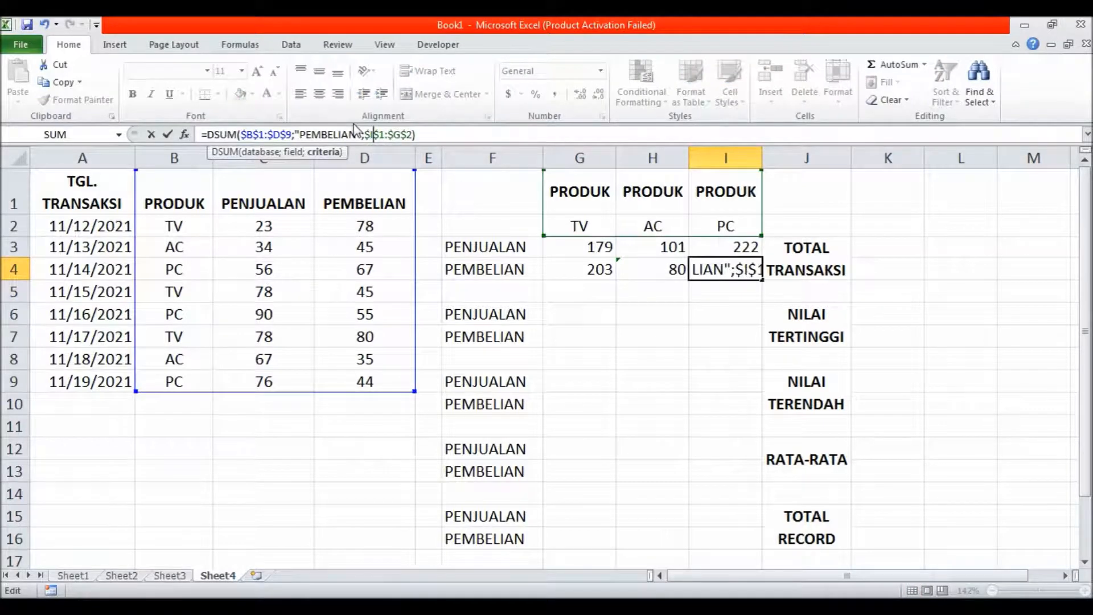
{"action": "key", "text": "Right"}
{"action": "key", "text": "Right"}
{"action": "key", "text": "Right"}
{"action": "key", "text": "Right"}
{"action": "type", "text": "I"}
{"action": "key", "text": "Delete"}
{"action": "key", "text": "Return"}
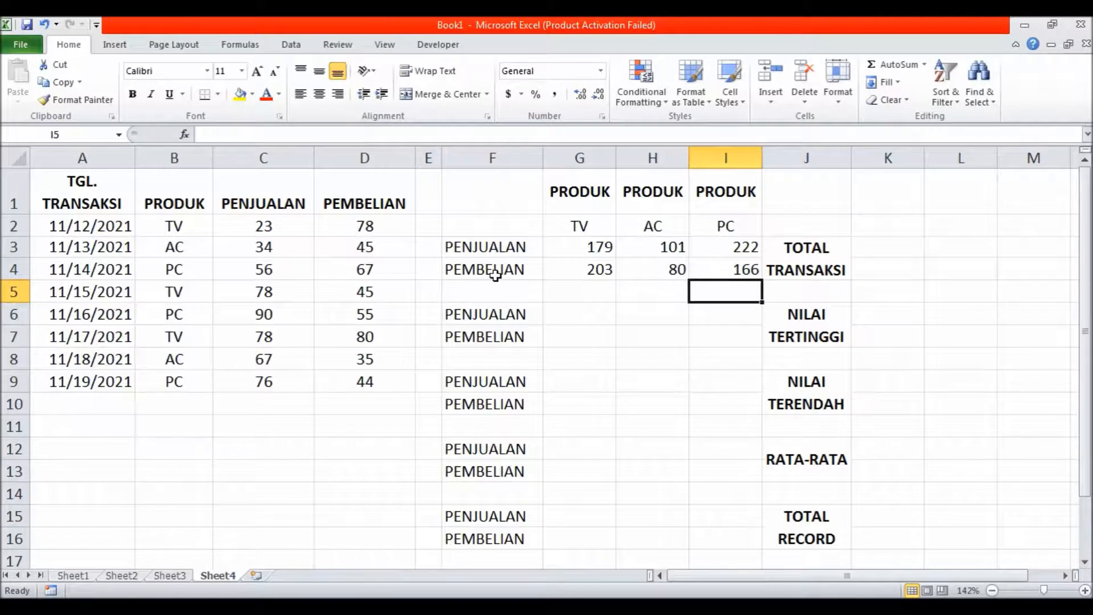
- Copy the total formulas in G3:I4 and paste them into the NILAI TERTINGGI block starting at G6
{"action": "left_click", "coordinate": [579, 256]}
{"action": "left_click_drag", "start_coordinate": [579, 255], "coordinate": [728, 276]}
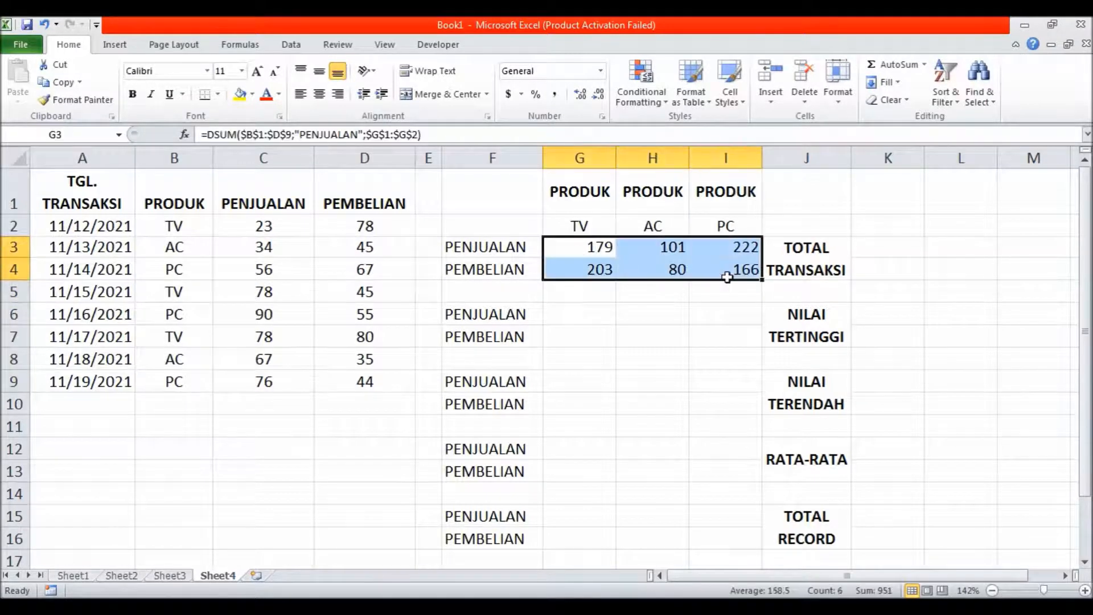
{"action": "left_click", "coordinate": [62, 85]}
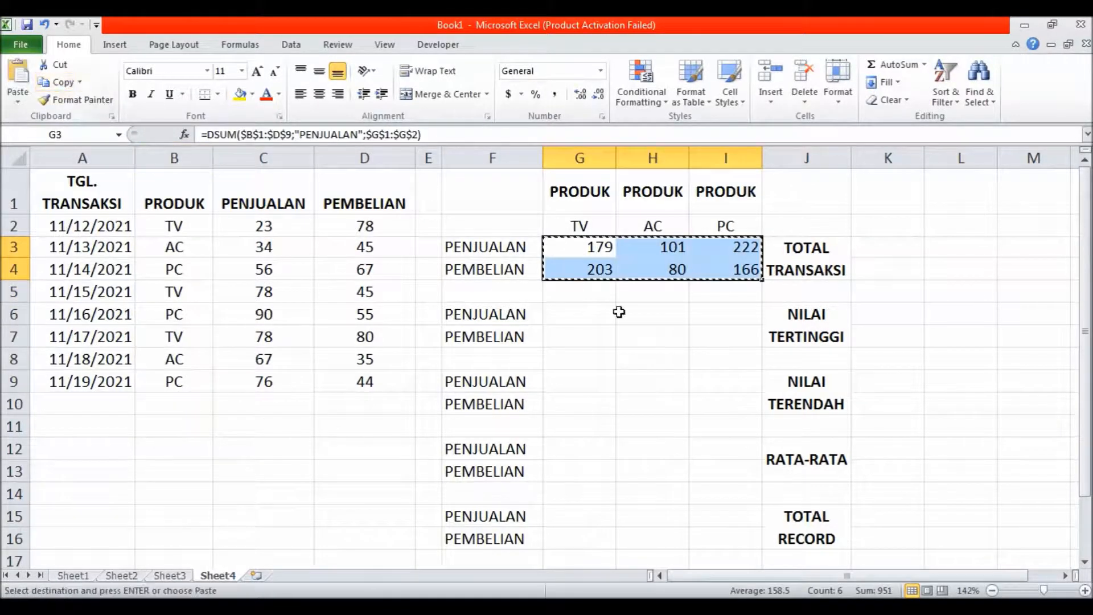
{"action": "left_click", "coordinate": [585, 316]}
{"action": "left_click", "coordinate": [18, 86]}
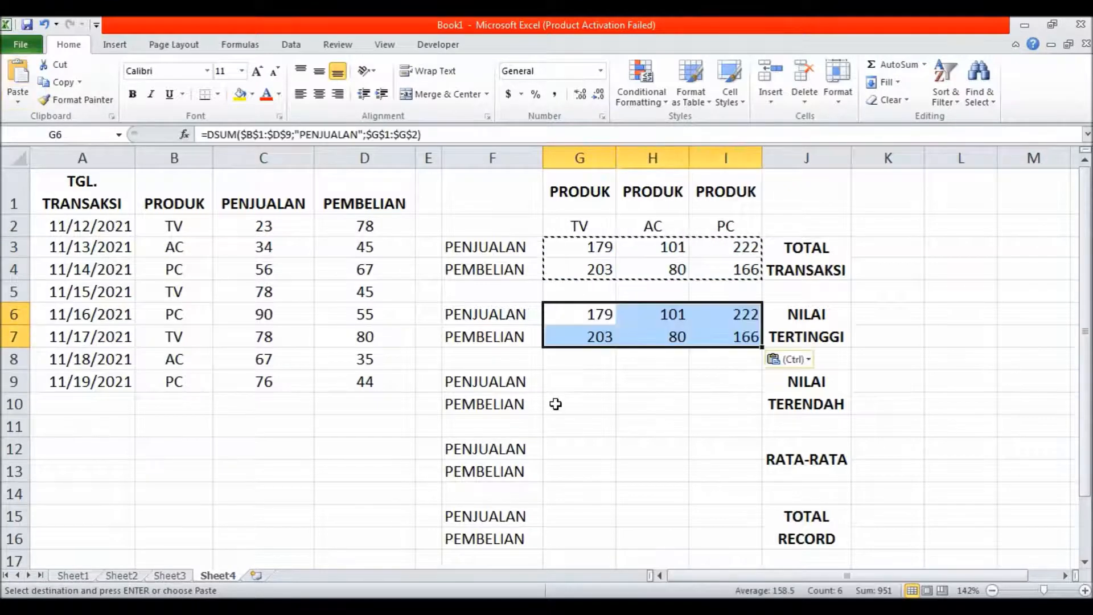
- Change the function in G6 from DSUM to DMAX to get the highest TV sale
{"action": "left_click", "coordinate": [237, 134]}
{"action": "key", "text": "BackSpace"}
{"action": "key", "text": "BackSpace"}
{"action": "key", "text": "BackSpace"}
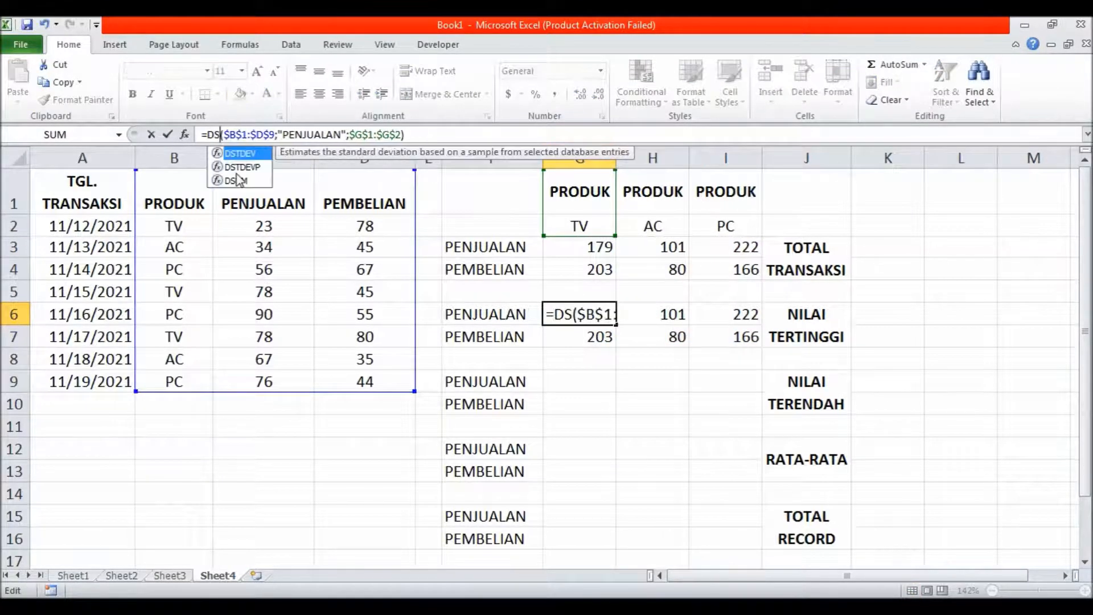
{"action": "type", "text": "MAX"}
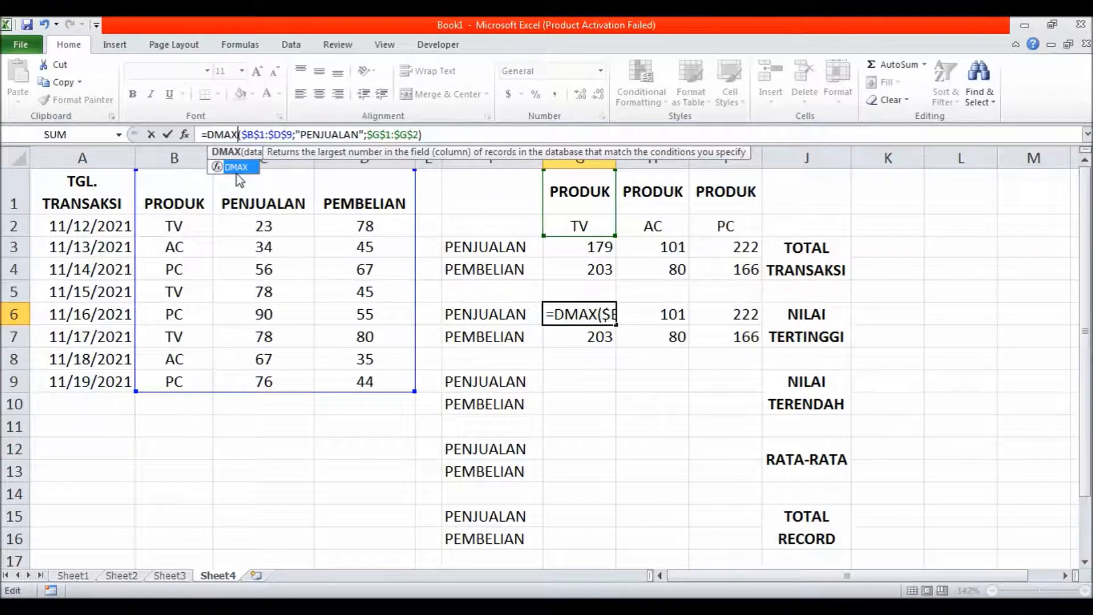
{"action": "key", "text": "Return"}
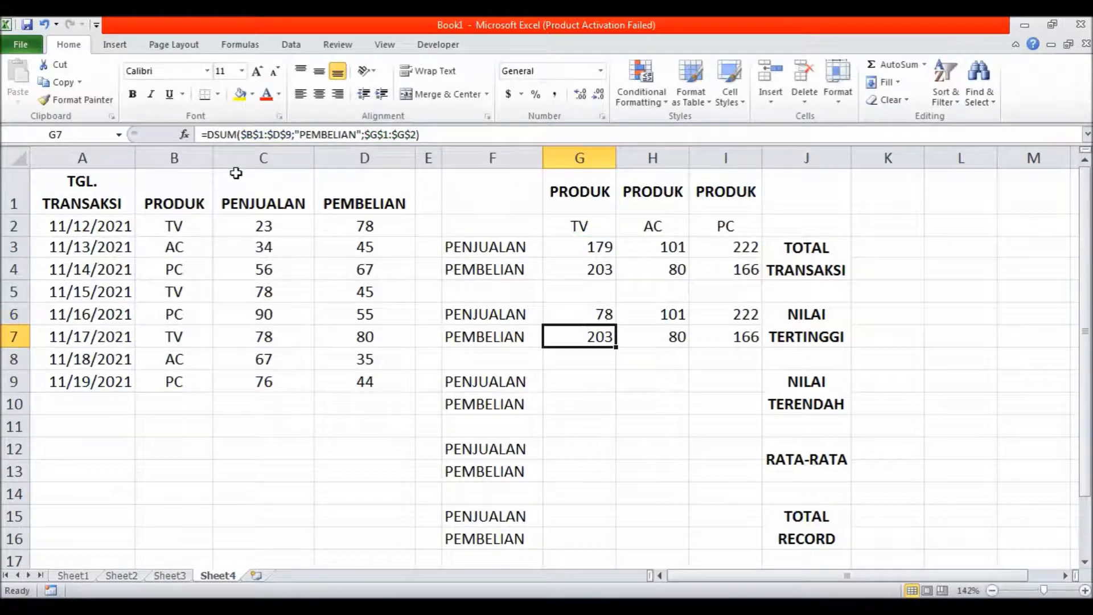
- Replace DSUM with DMAX in H6 to get the highest AC sale
{"action": "left_click", "coordinate": [666, 316]}
{"action": "left_click", "coordinate": [241, 133]}
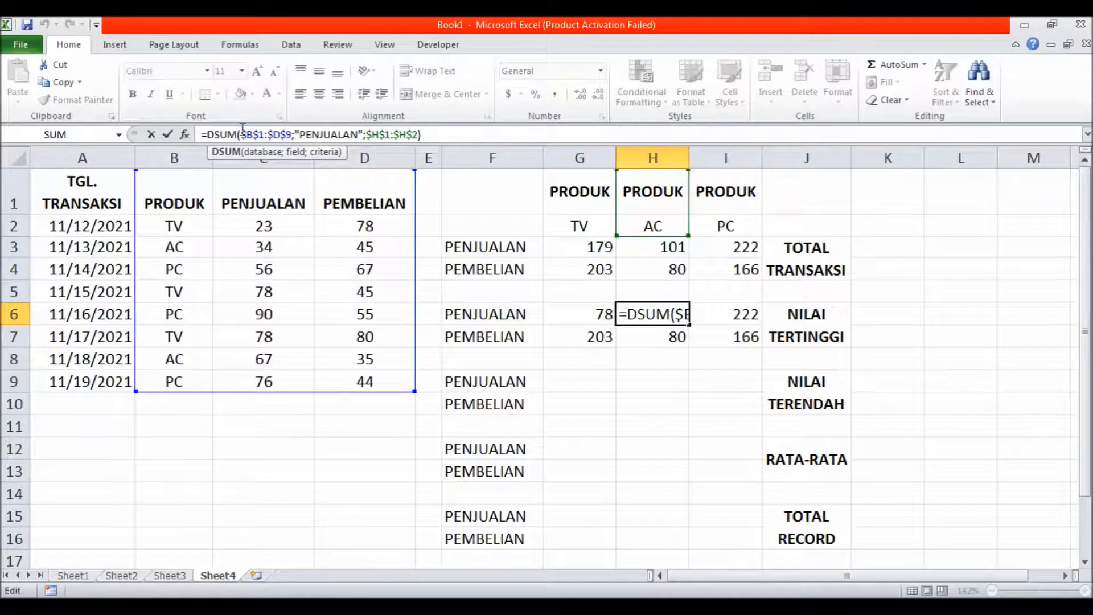
{"action": "key", "text": "BackSpace"}
{"action": "key", "text": "BackSpace"}
{"action": "key", "text": "BackSpace"}
{"action": "type", "text": "MAX"}
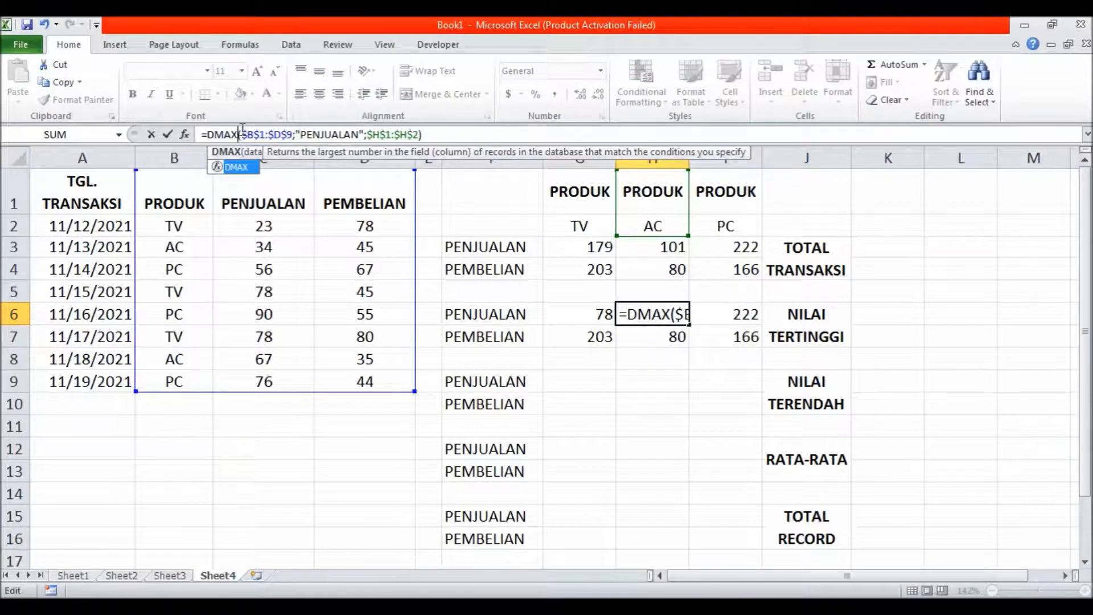
{"action": "key", "text": "Return"}
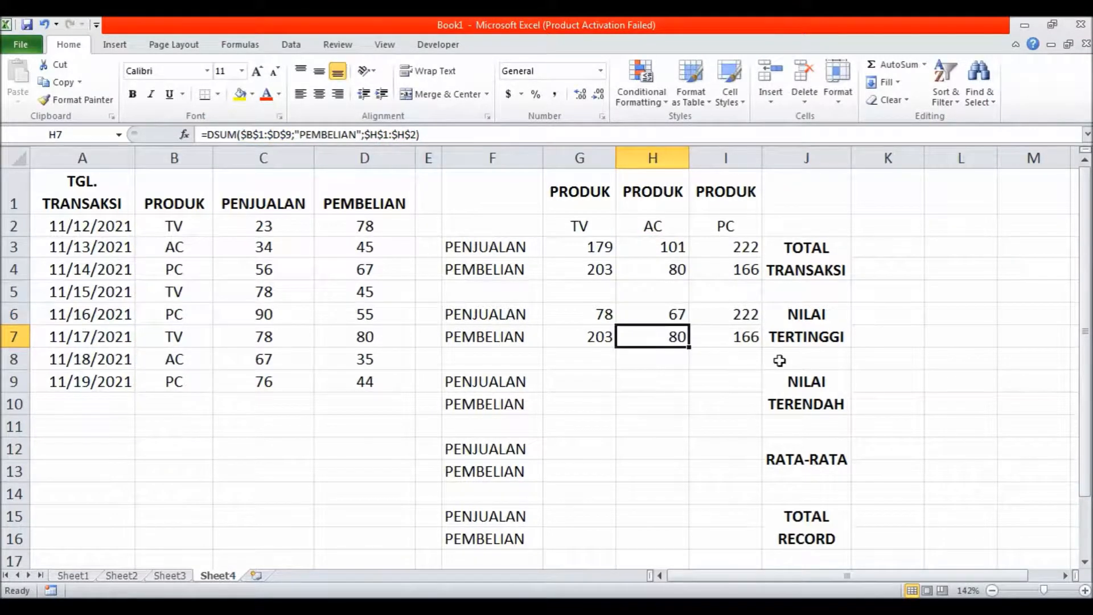
- Change the function in I6 from DSUM to DMAX to get the highest PC sale
{"action": "left_click", "coordinate": [728, 315]}
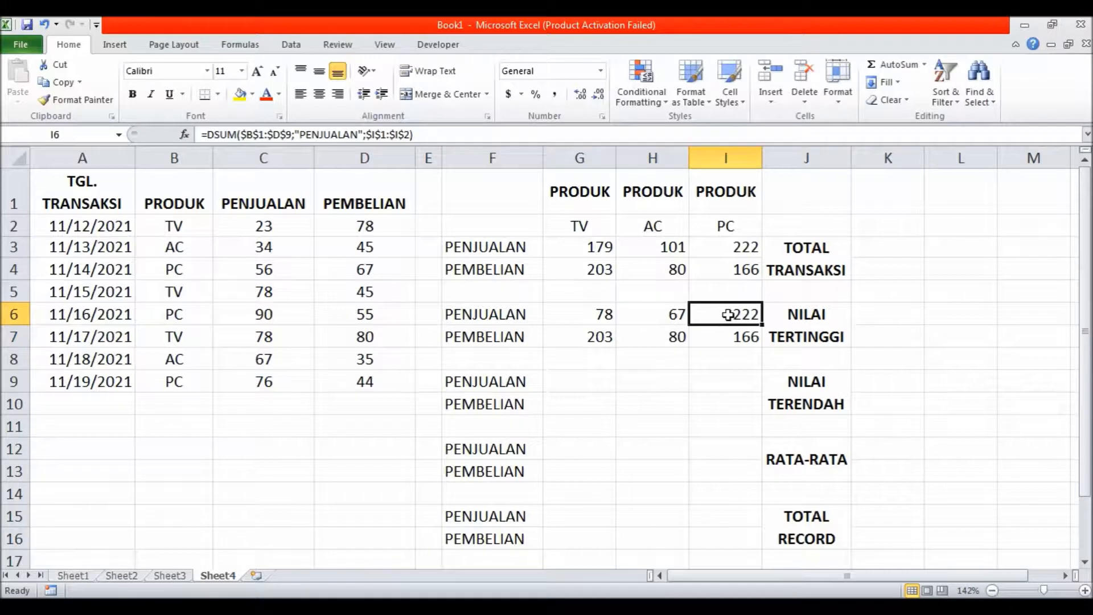
{"action": "left_click", "coordinate": [242, 134]}
{"action": "key", "text": "BackSpace"}
{"action": "key", "text": "BackSpace"}
{"action": "key", "text": "BackSpace"}
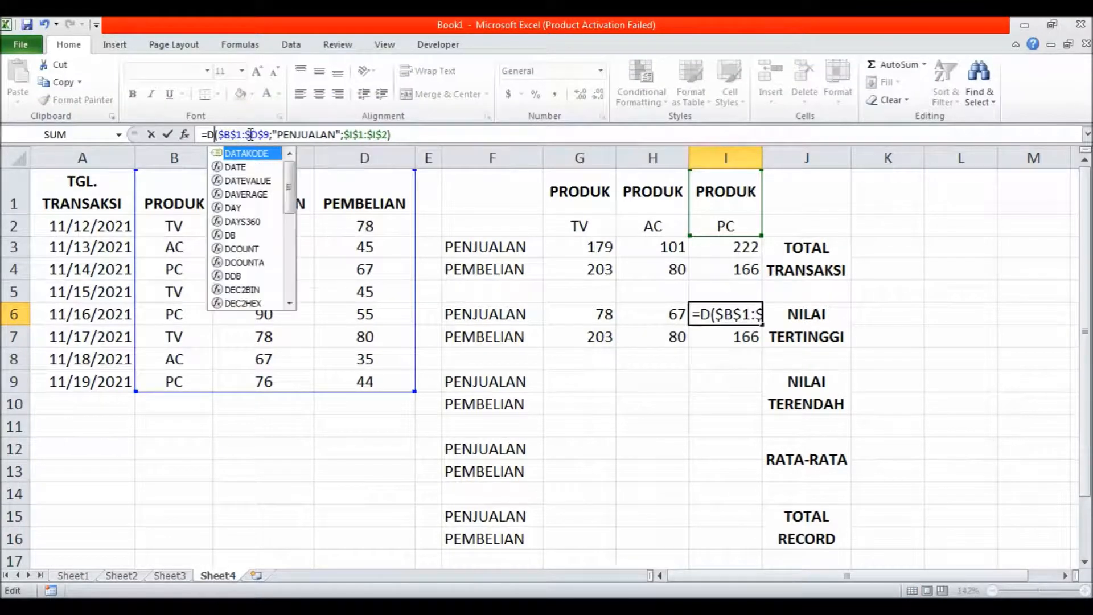
{"action": "type", "text": "MAX"}
{"action": "key", "text": "Return"}
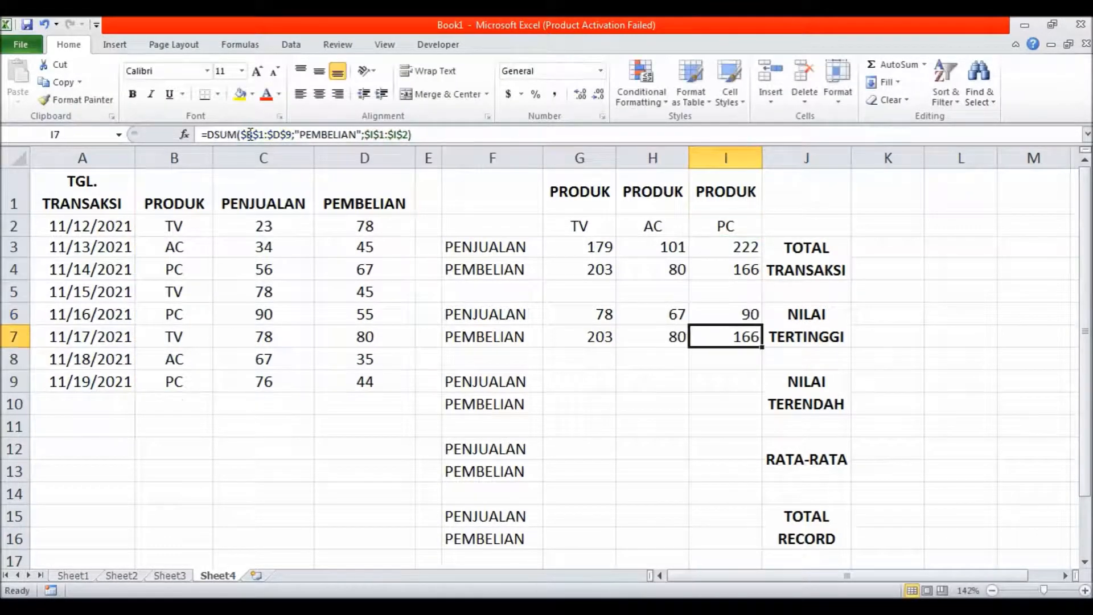
- Replace DSUM with DMAX in G7 to get the highest TV purchase
{"action": "left_click", "coordinate": [586, 340]}
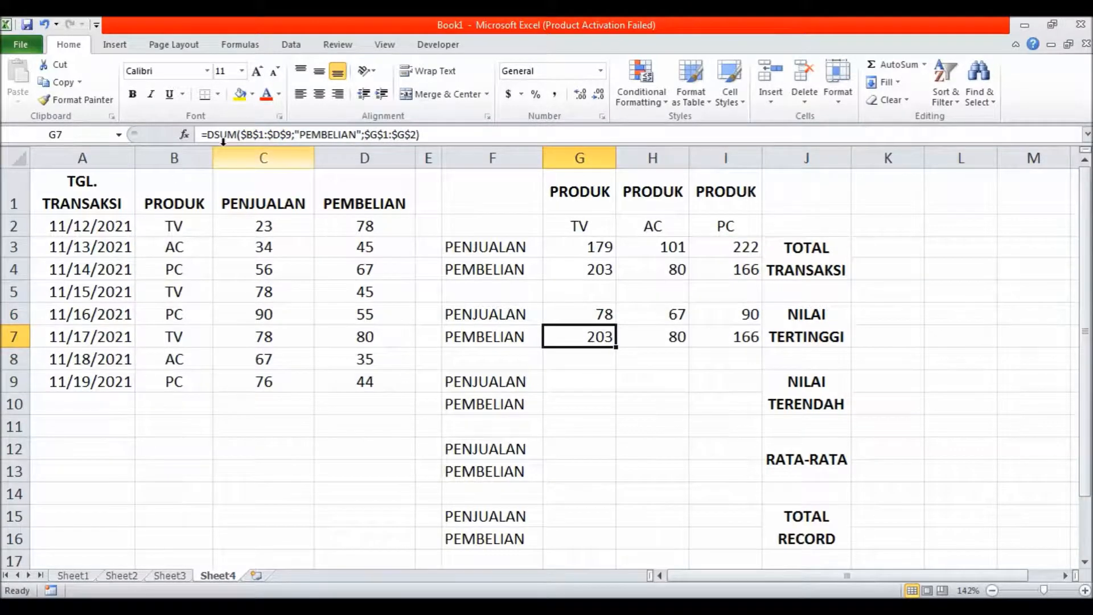
{"action": "left_click", "coordinate": [237, 135]}
{"action": "key", "text": "BackSpace"}
{"action": "key", "text": "BackSpace"}
{"action": "key", "text": "BackSpace"}
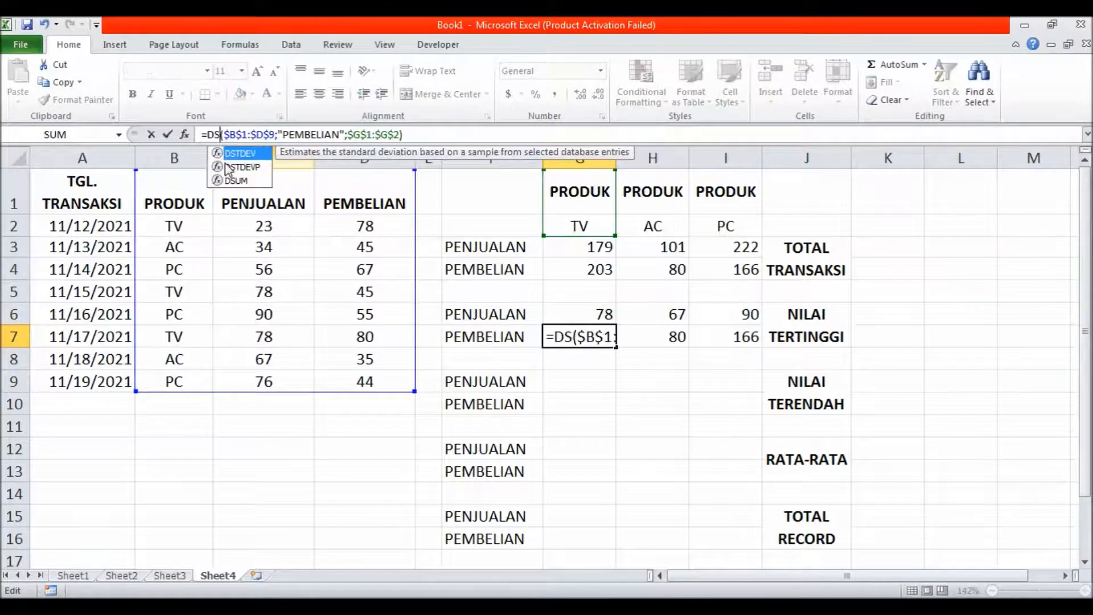
{"action": "type", "text": "MA"}
{"action": "type", "text": "X"}
{"action": "key", "text": "Return"}
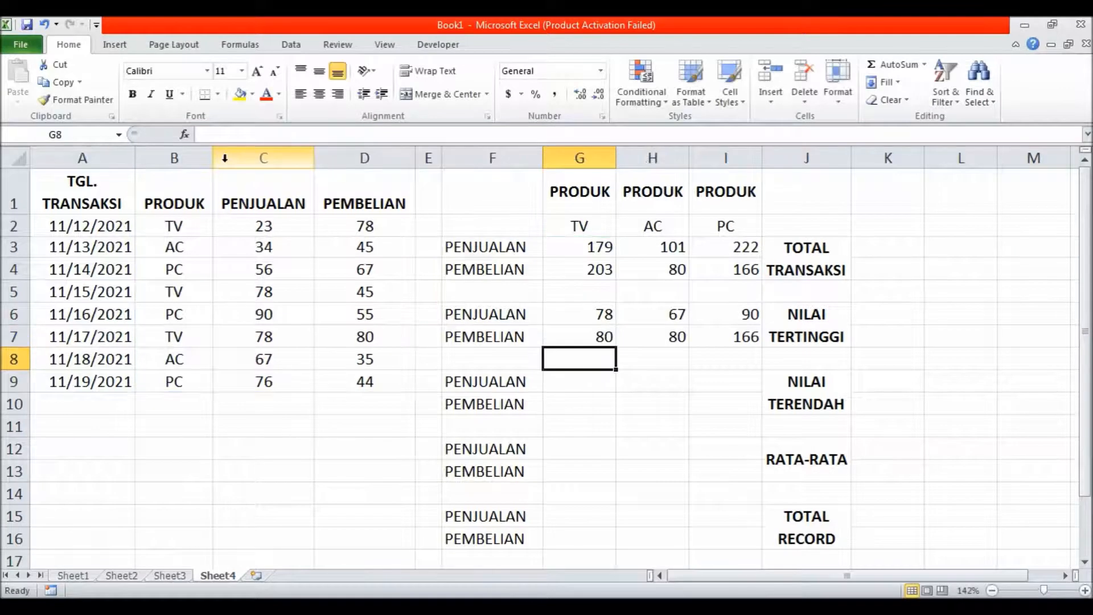
- Change the function in H7 from DSUM to DMAX to get the highest AC purchase
{"action": "left_click", "coordinate": [675, 340]}
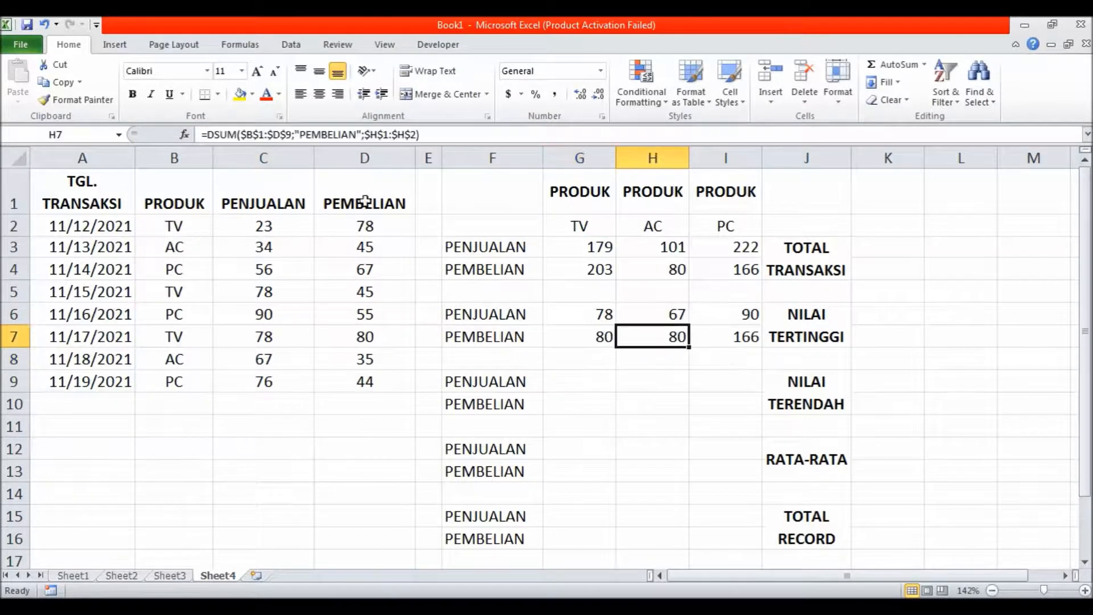
{"action": "left_click", "coordinate": [236, 135]}
{"action": "key", "text": "BackSpace"}
{"action": "key", "text": "BackSpace"}
{"action": "key", "text": "BackSpace"}
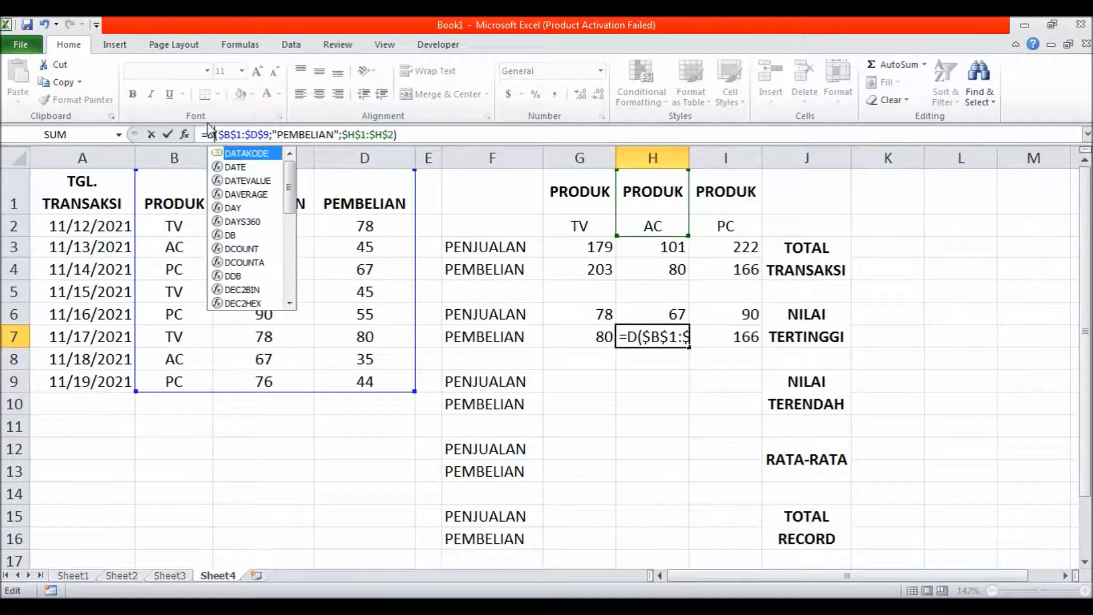
{"action": "type", "text": "MAX"}
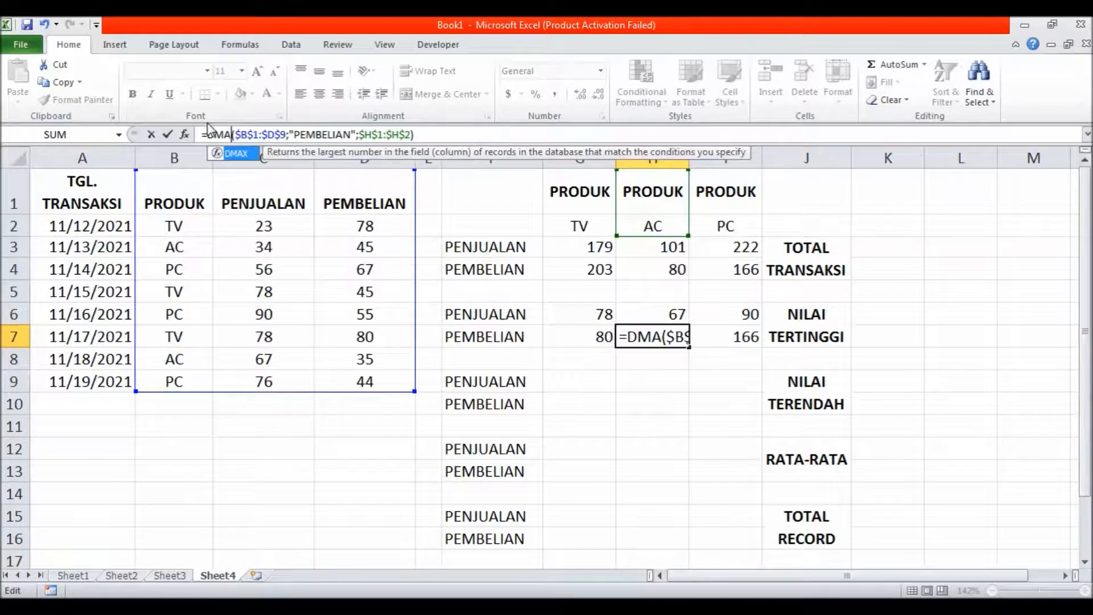
{"action": "key", "text": "Return"}
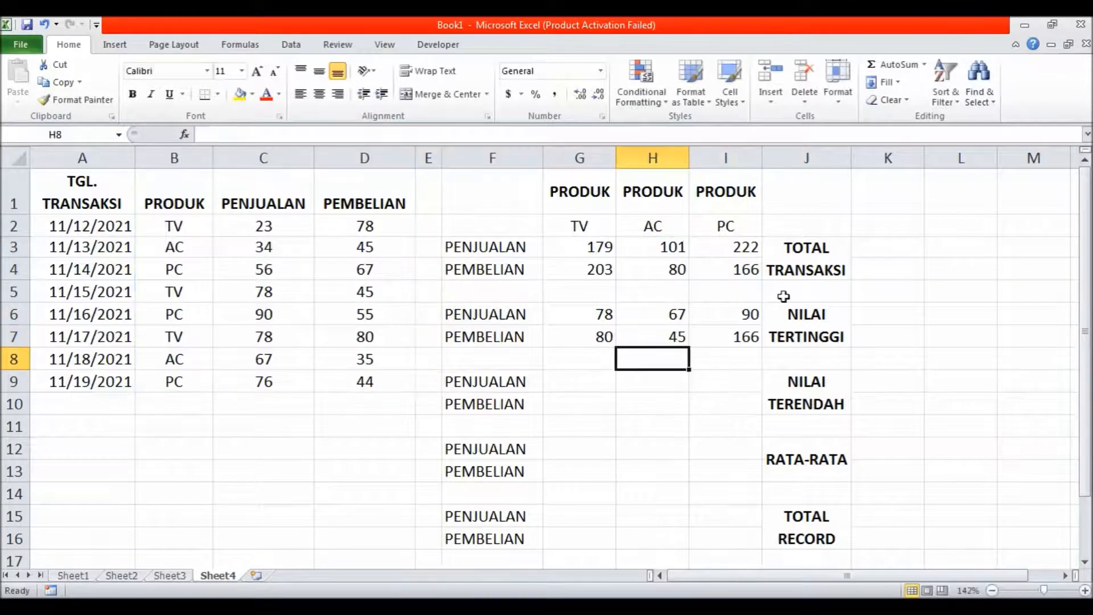
- Replace DSUM with DMAX in I7 to get the highest PC purchase
{"action": "left_click", "coordinate": [741, 333]}
{"action": "left_click", "coordinate": [236, 135]}
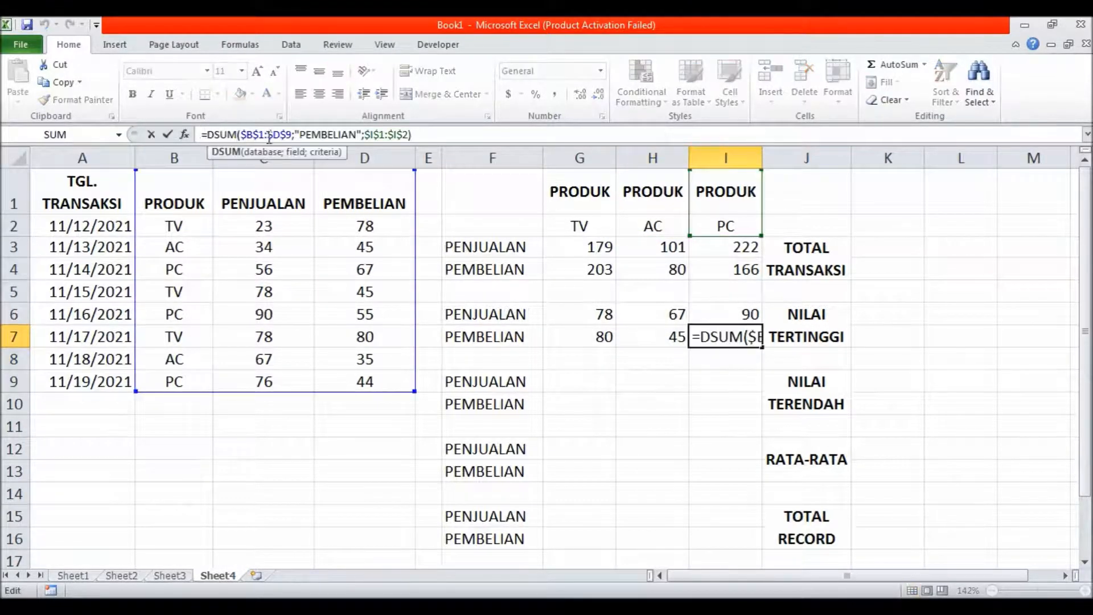
{"action": "key", "text": "BackSpace"}
{"action": "key", "text": "BackSpace"}
{"action": "key", "text": "BackSpace"}
{"action": "type", "text": "MAX"}
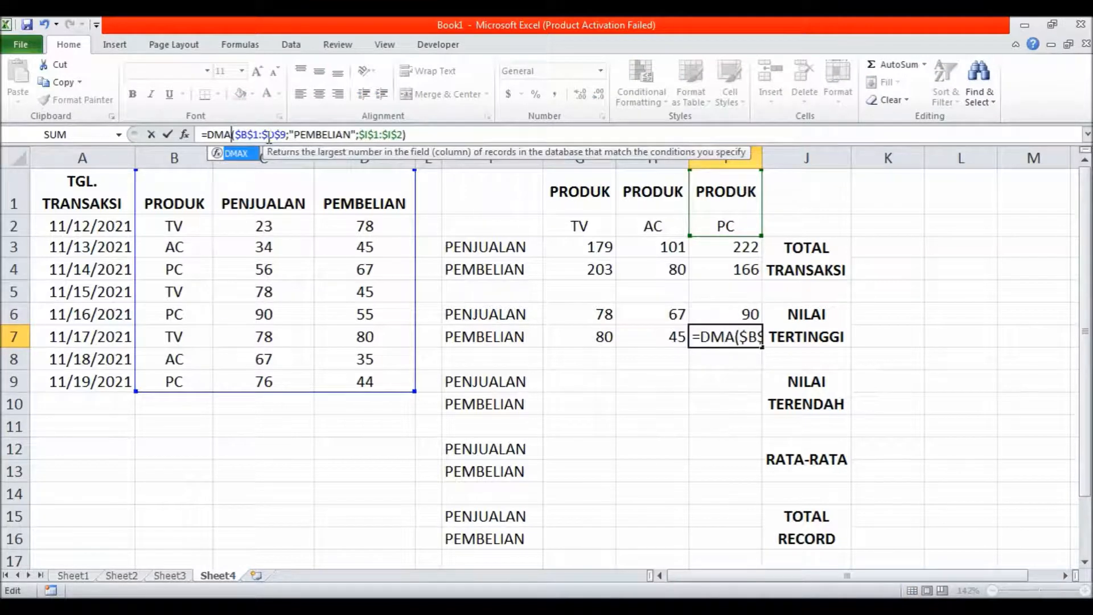
{"action": "key", "text": "Return"}
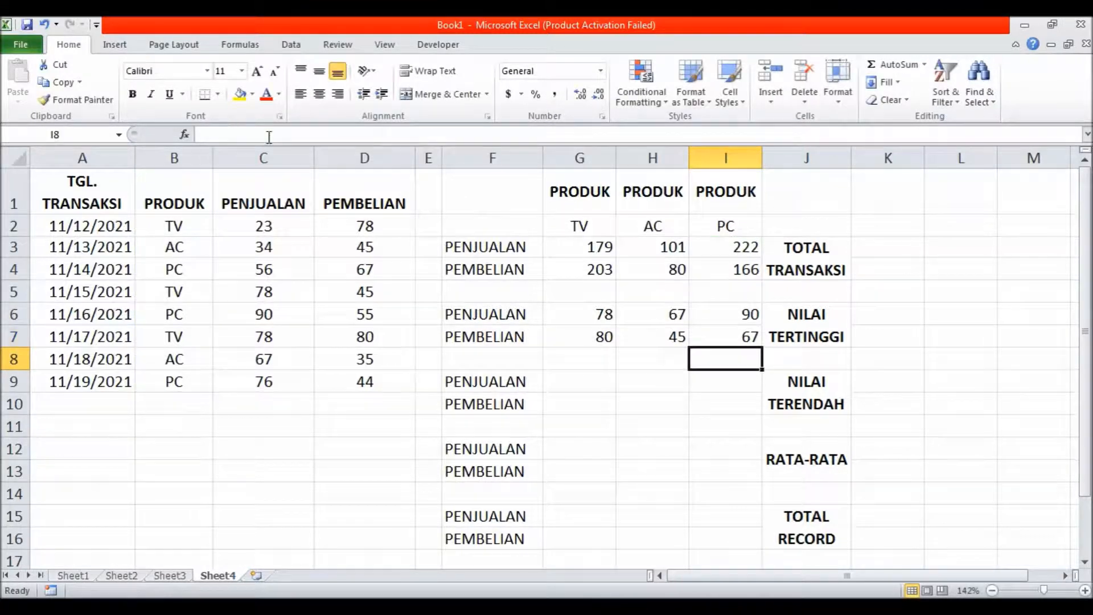
- Copy the total formulas in G3:I4 and paste them into the NILAI TERENDAH, RATA-RATA and TOTAL RECORD blocks at G9, G12 and G15
{"action": "left_click", "coordinate": [578, 388]}
{"action": "left_click_drag", "start_coordinate": [605, 251], "coordinate": [705, 275]}
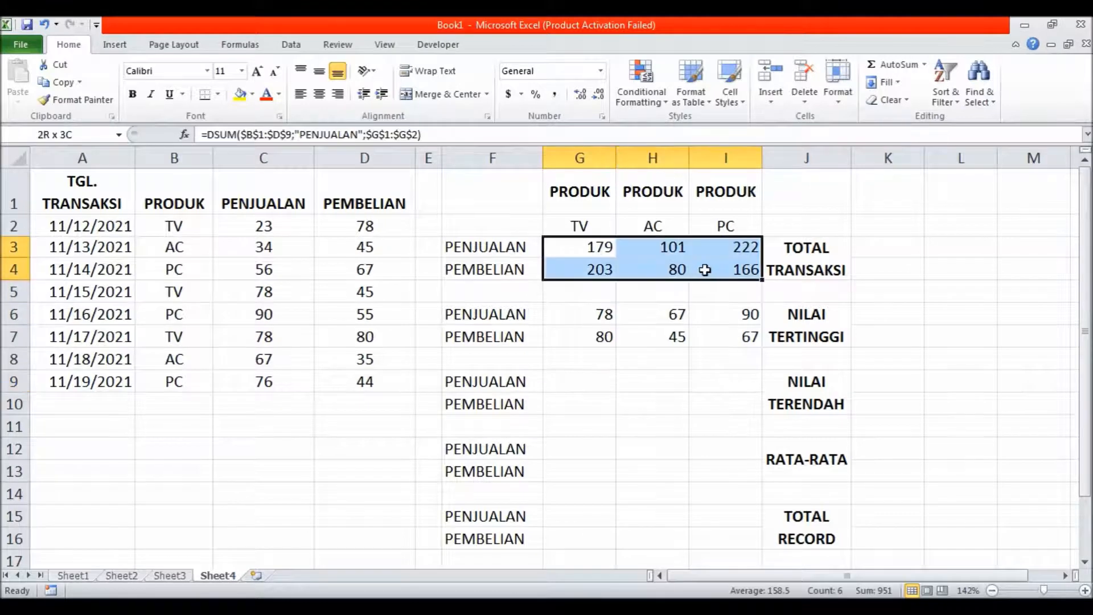
{"action": "left_click", "coordinate": [60, 82]}
{"action": "left_click", "coordinate": [574, 384]}
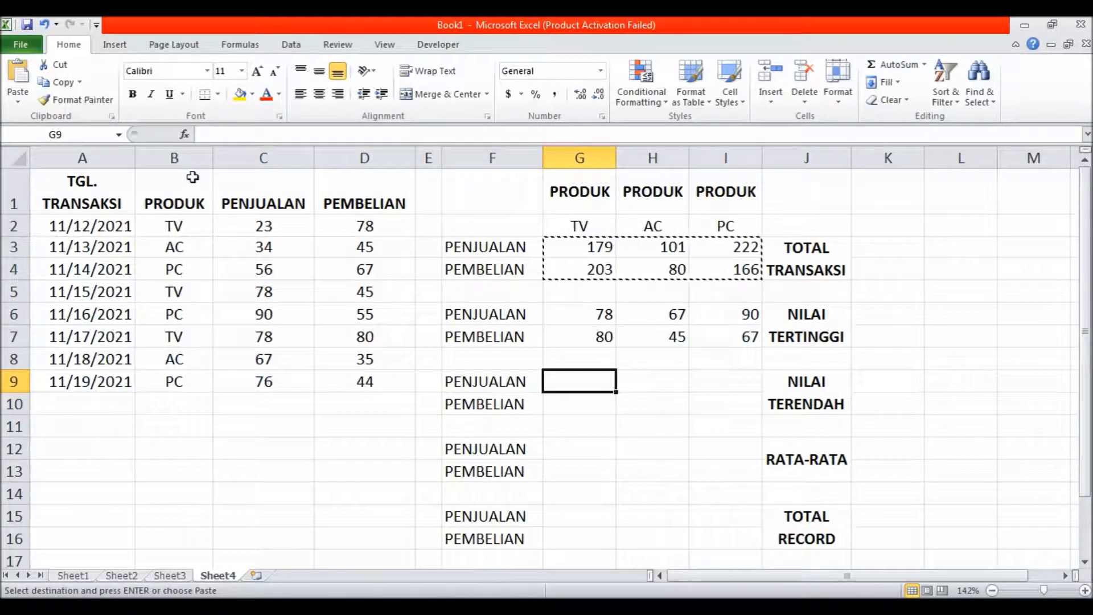
{"action": "left_click", "coordinate": [18, 74]}
{"action": "left_click", "coordinate": [578, 449]}
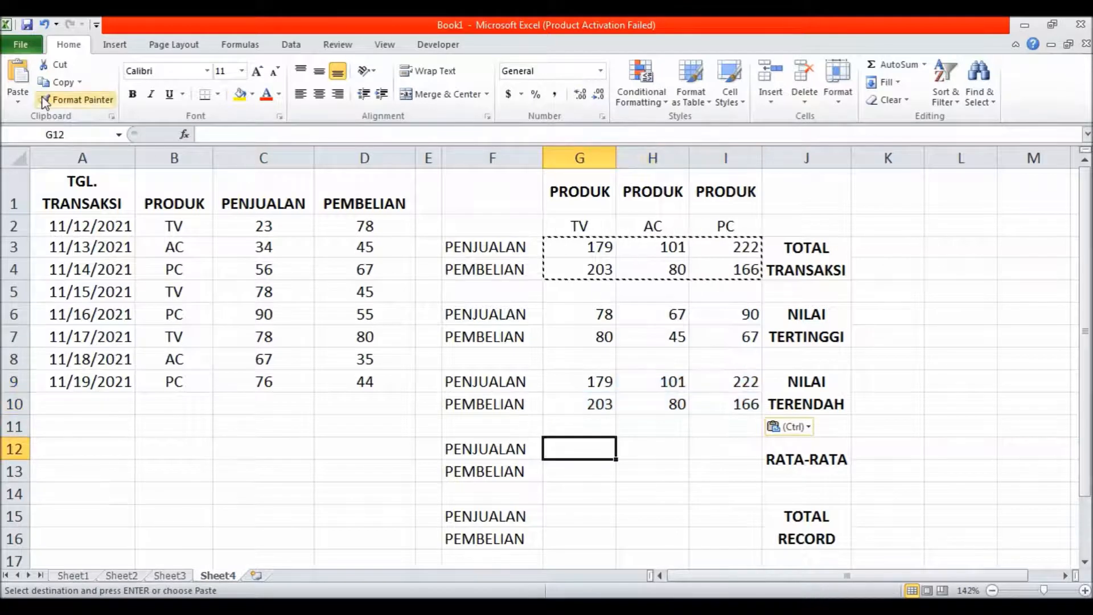
{"action": "left_click", "coordinate": [17, 74]}
{"action": "left_click", "coordinate": [580, 521]}
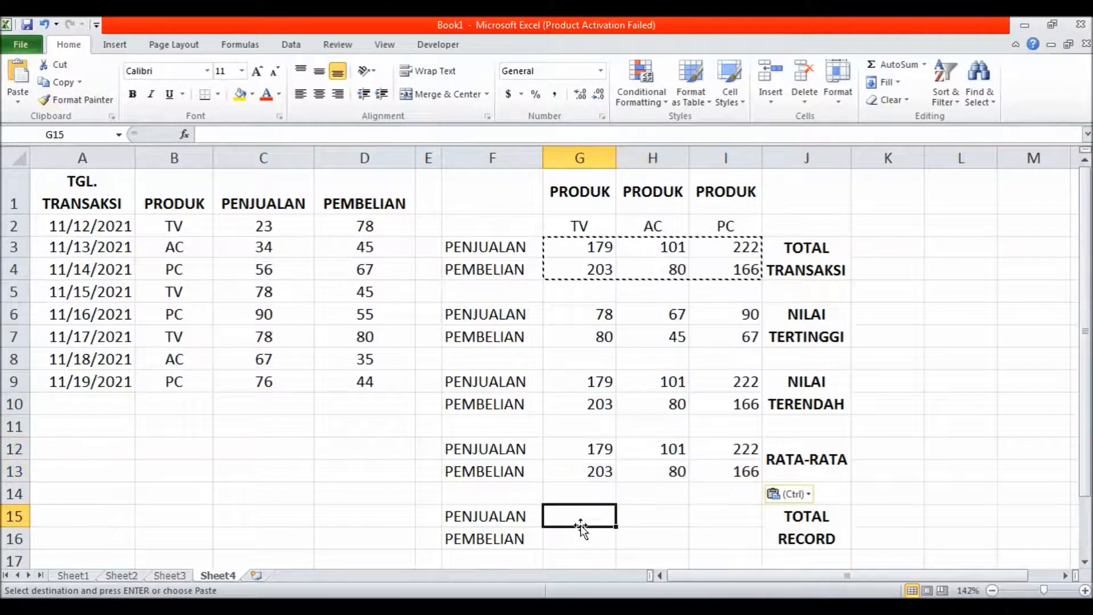
{"action": "left_click", "coordinate": [18, 76]}
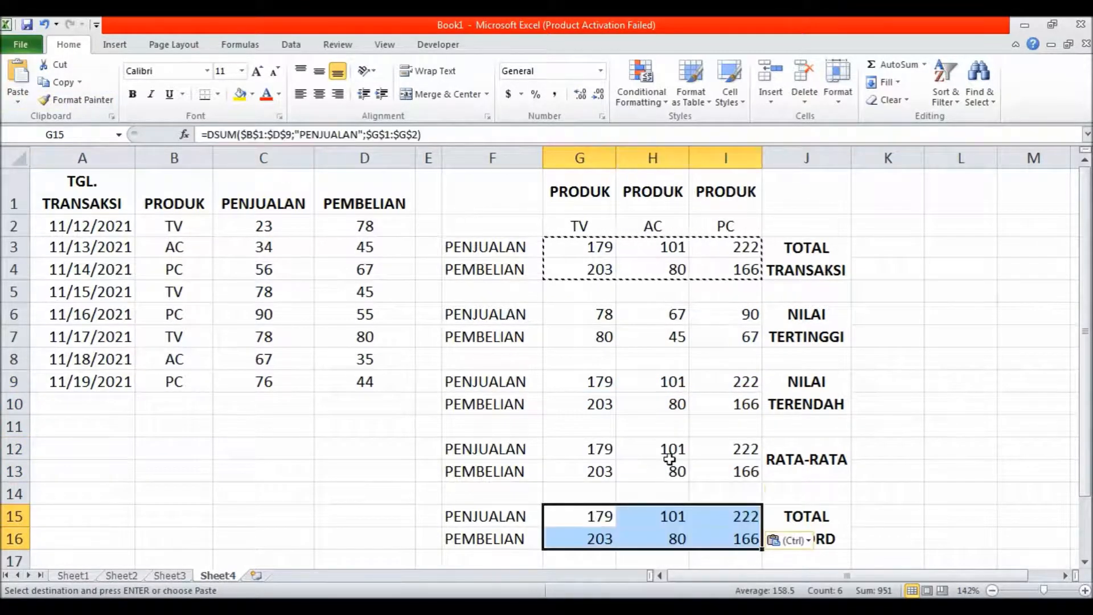
- Change the function in G9 from DSUM to DMIN for the lowest TV sale and fill the formula across to I9
{"action": "left_click", "coordinate": [619, 385]}
{"action": "left_click", "coordinate": [598, 383]}
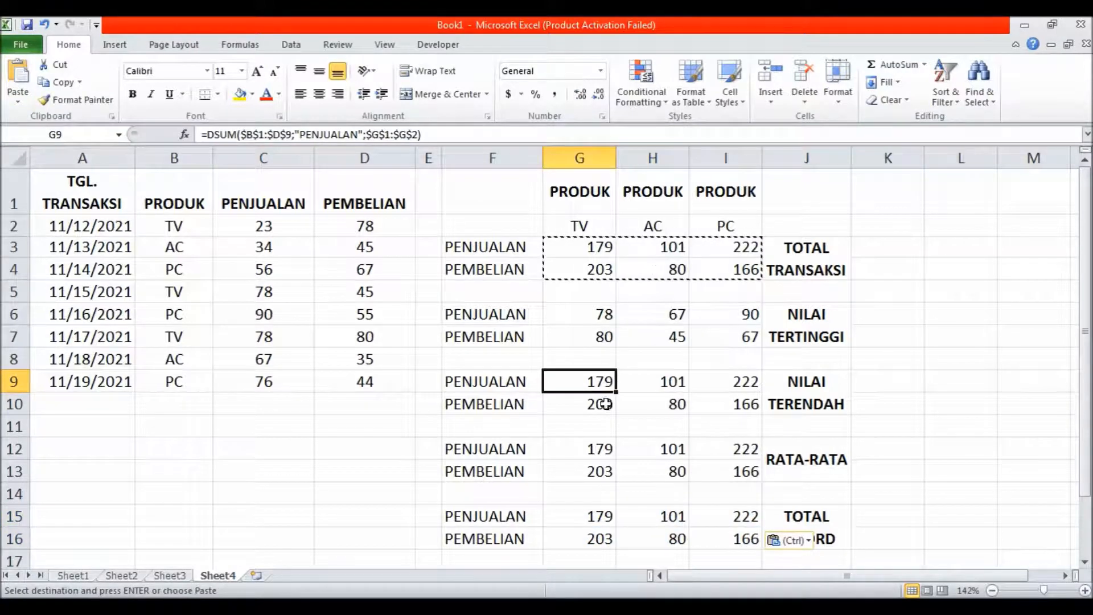
{"action": "left_click", "coordinate": [236, 136]}
{"action": "key", "text": "BackSpace"}
{"action": "key", "text": "BackSpace"}
{"action": "key", "text": "BackSpace"}
{"action": "type", "text": "MIN"}
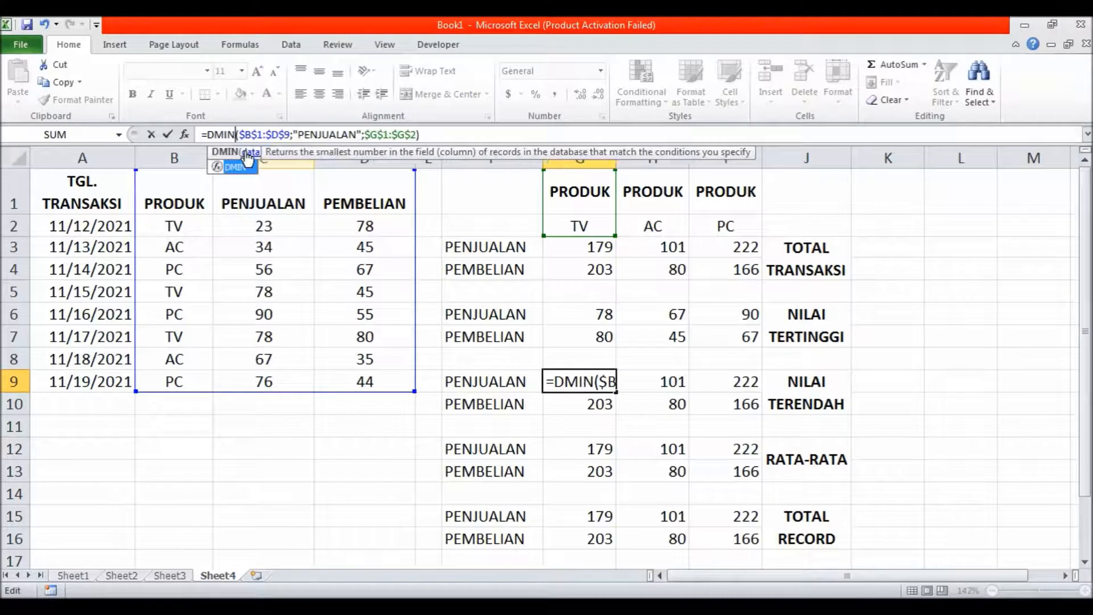
{"action": "key", "text": "Return"}
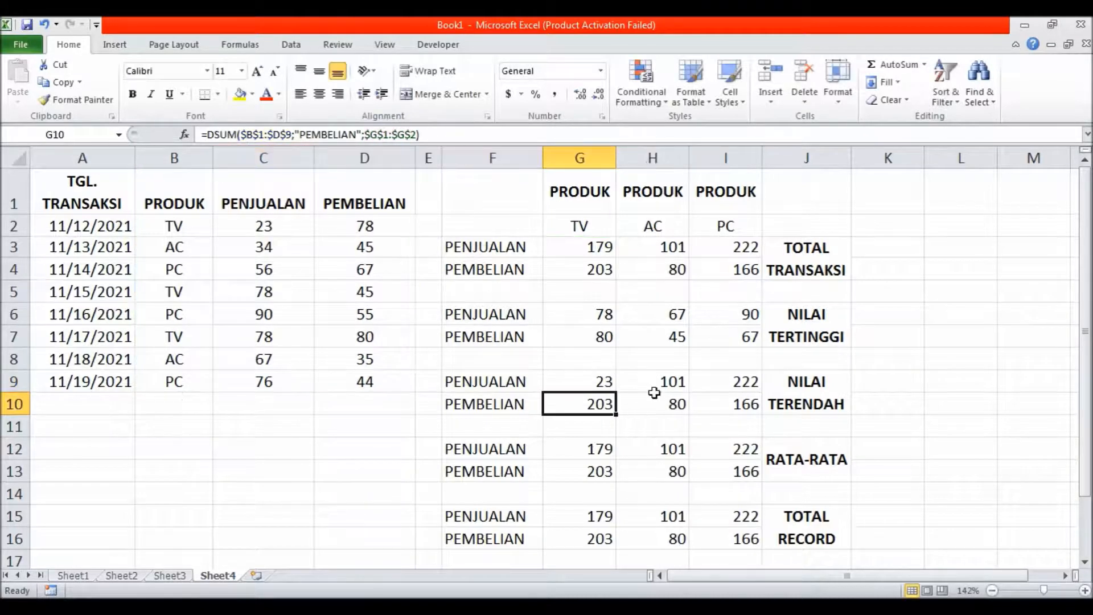
{"action": "left_click", "coordinate": [610, 388]}
{"action": "left_click_drag", "start_coordinate": [617, 387], "coordinate": [748, 385]}
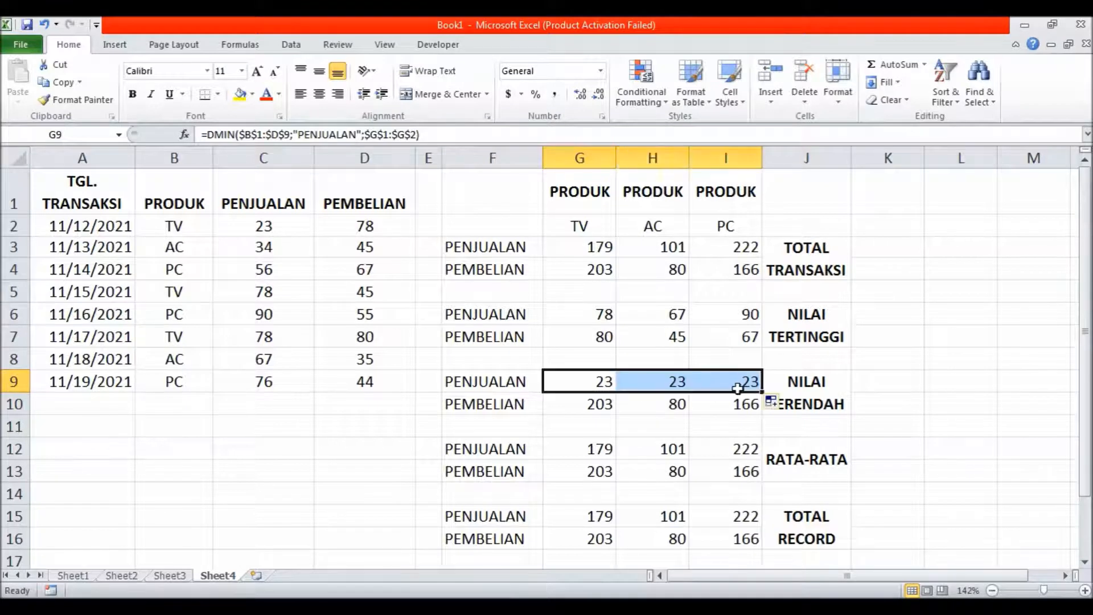
- Change the criteria range of the lowest AC sale formula in H9 to $H$1:$H$2
{"action": "key", "text": "Right"}
{"action": "left_click", "coordinate": [397, 137]}
{"action": "key", "text": "Left"}
{"action": "key", "text": "Left"}
{"action": "key", "text": "Left"}
{"action": "key", "text": "Left"}
{"action": "key", "text": "BackSpace"}
{"action": "type", "text": "H"}
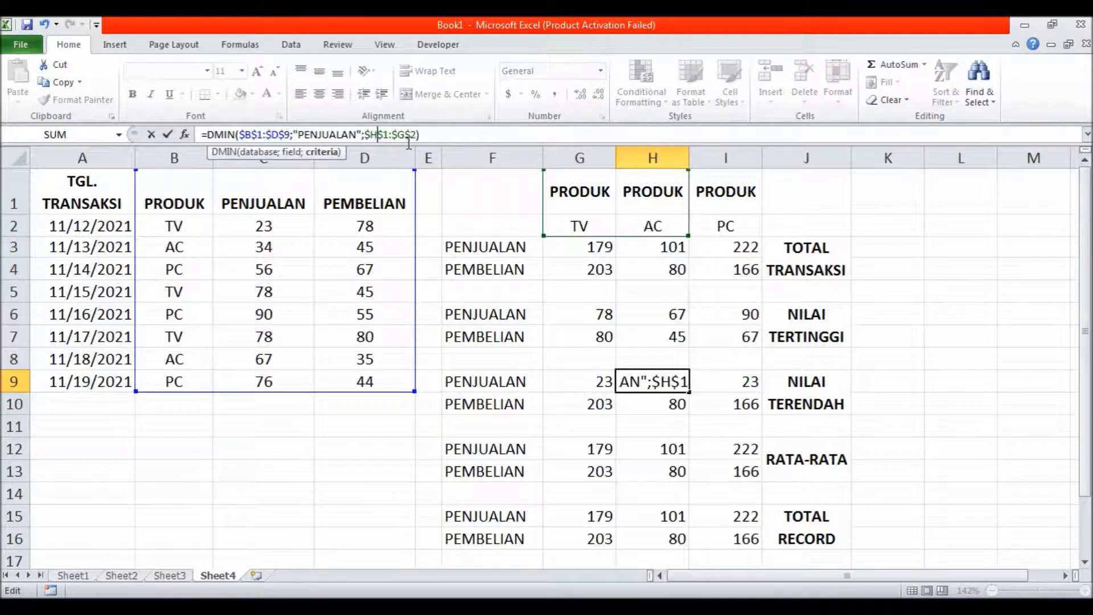
{"action": "key", "text": "Right"}
{"action": "key", "text": "Right"}
{"action": "key", "text": "Right"}
{"action": "key", "text": "Right"}
{"action": "key", "text": "BackSpace"}
{"action": "type", "text": "H"}
{"action": "key", "text": "Return"}
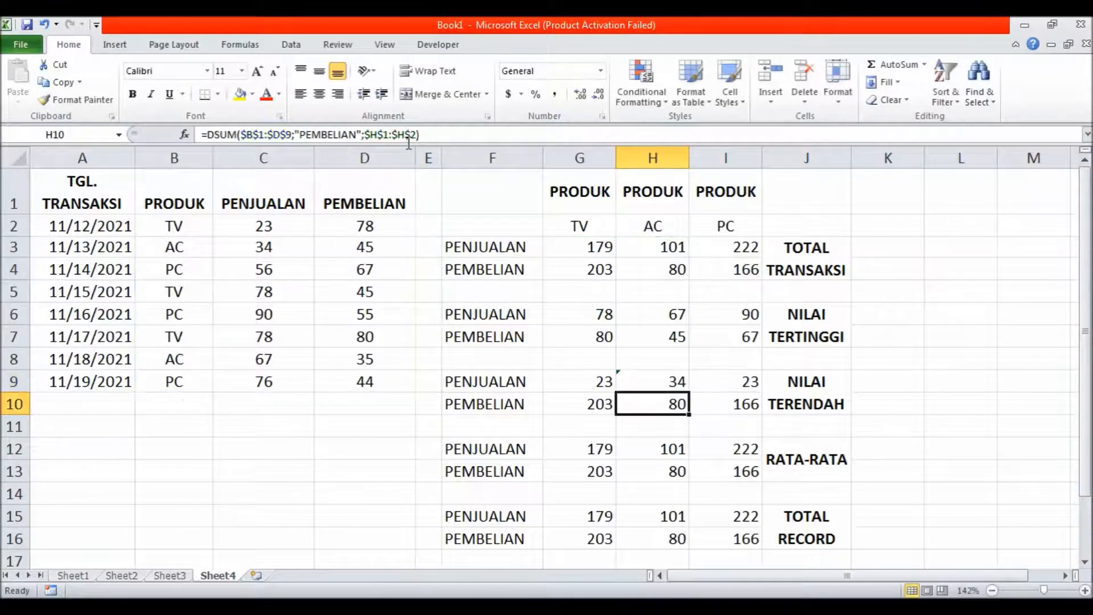
- Set the criteria range of the DMIN sales formula in I9 to $H$1:$H$2
{"action": "left_click", "coordinate": [753, 384]}
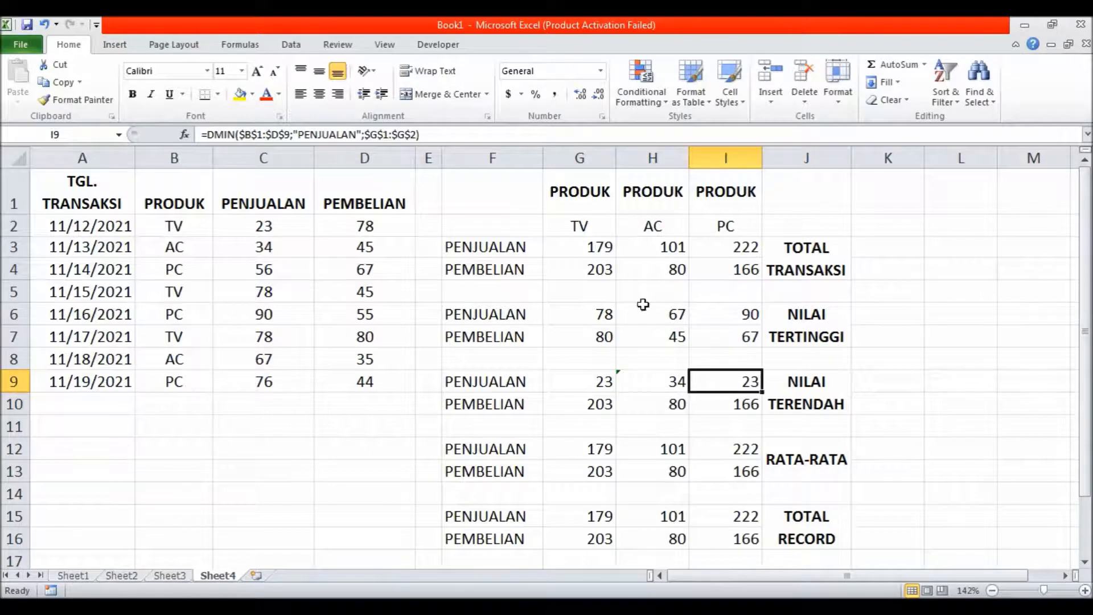
{"action": "left_click", "coordinate": [375, 137]}
{"action": "key", "text": "BackSpace"}
{"action": "type", "text": "H"}
{"action": "key", "text": "Right"}
{"action": "key", "text": "Right"}
{"action": "key", "text": "Right"}
{"action": "key", "text": "Right"}
{"action": "key", "text": "Right"}
{"action": "key", "text": "BackSpace"}
{"action": "type", "text": "H"}
{"action": "key", "text": "Return"}
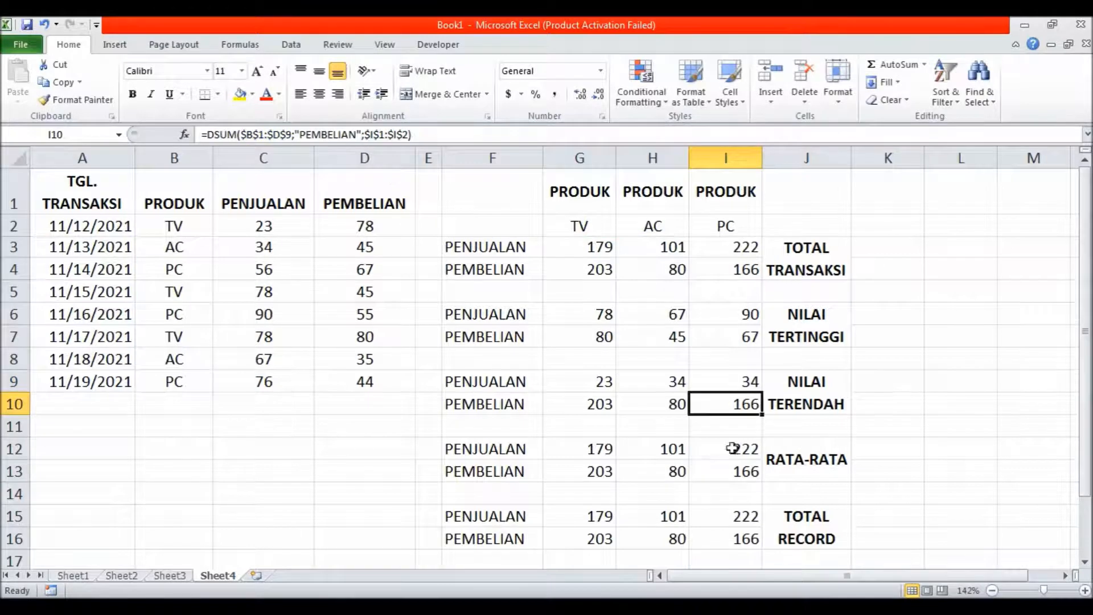
- Replace DSUM with DMIN in G10 for the lowest TV purchase and fill the formula across to I10
{"action": "left_click", "coordinate": [676, 405]}
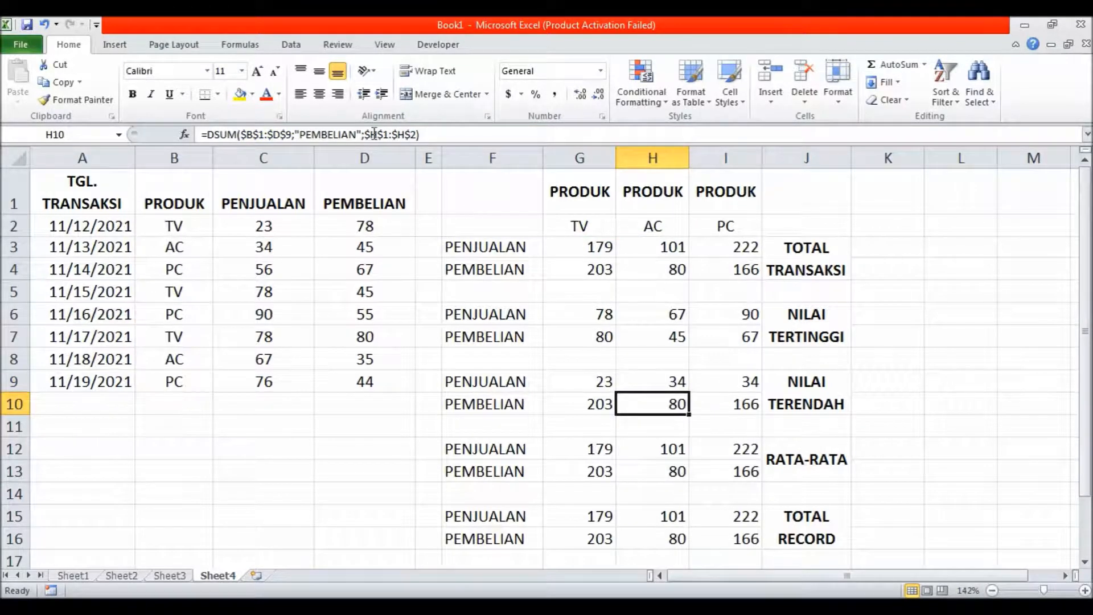
{"action": "key", "text": "Left"}
{"action": "left_click", "coordinate": [230, 134]}
{"action": "key", "text": "BackSpace"}
{"action": "key", "text": "BackSpace"}
{"action": "key", "text": "BackSpace"}
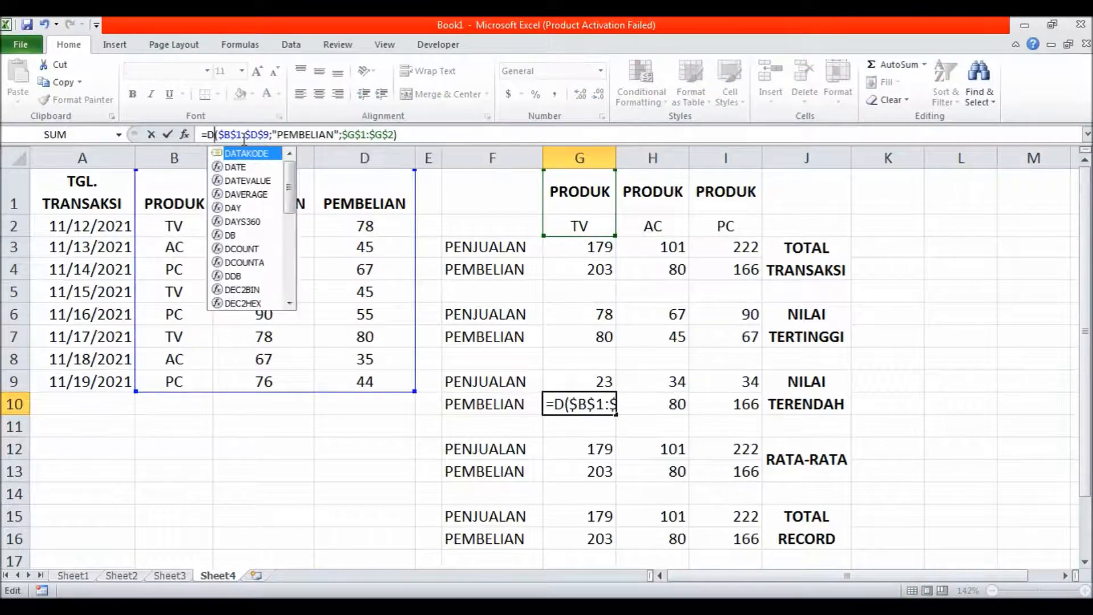
{"action": "type", "text": "MIN"}
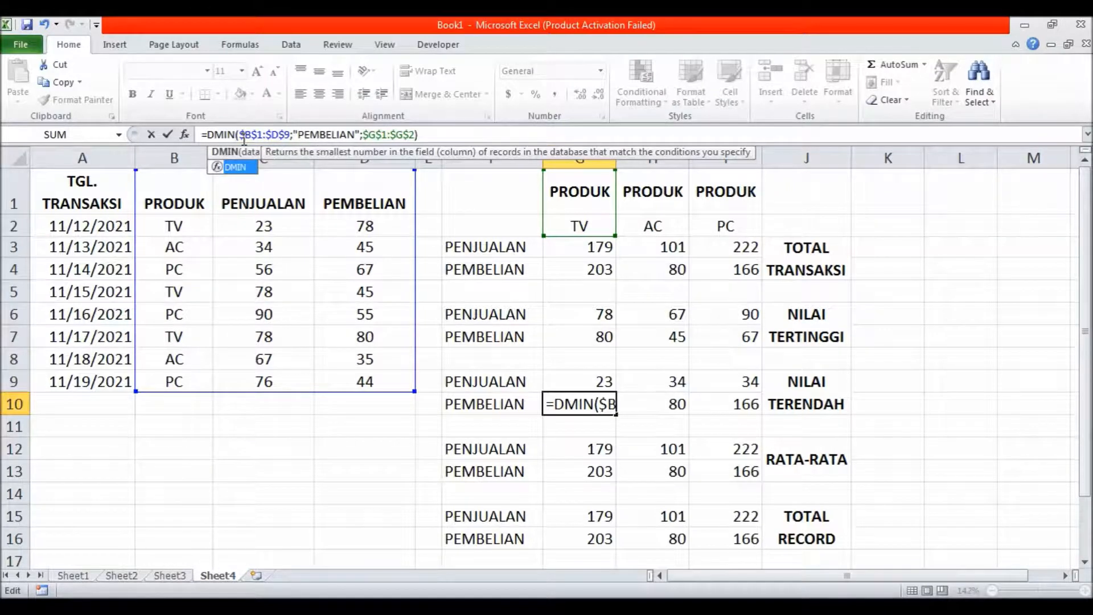
{"action": "key", "text": "Return"}
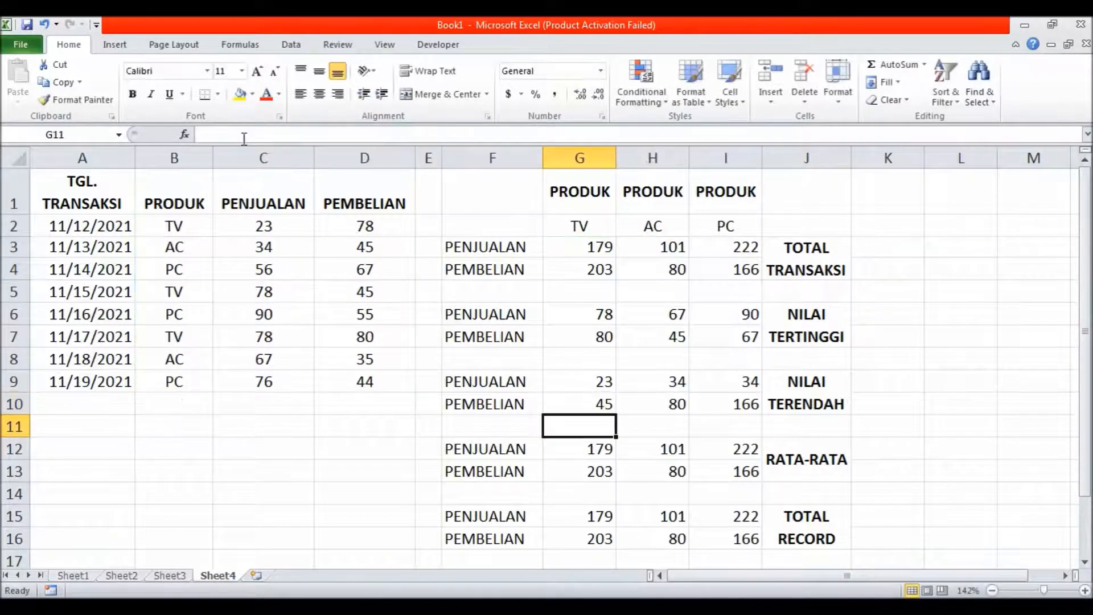
{"action": "left_click", "coordinate": [592, 408]}
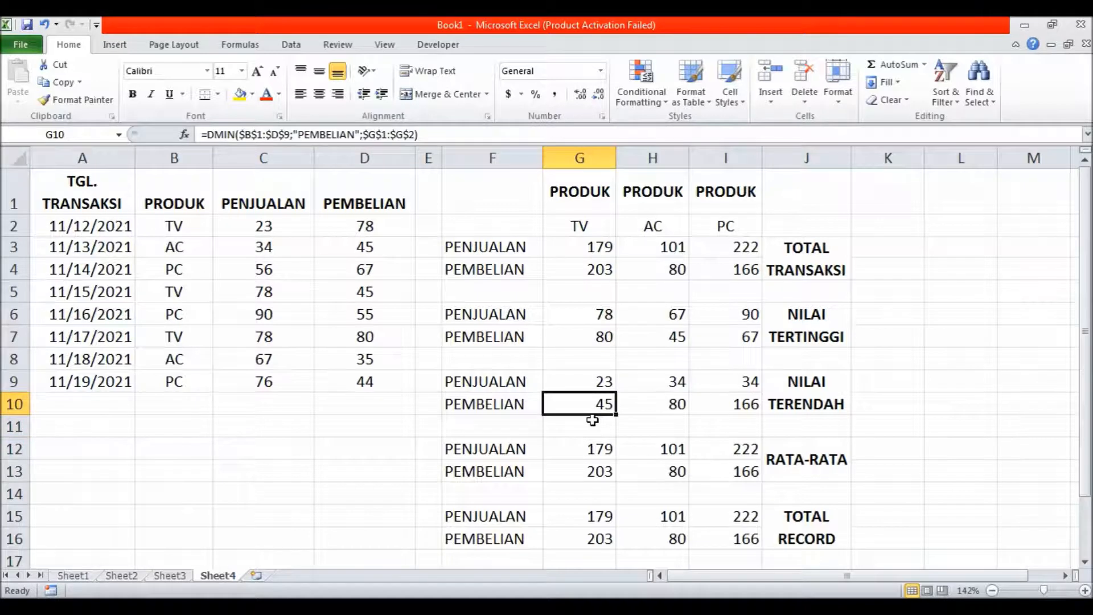
{"action": "left_click_drag", "start_coordinate": [616, 416], "coordinate": [740, 416]}
- Change the criteria range of the lowest AC purchase formula in H10 to $H$1:$H$2
{"action": "left_click", "coordinate": [680, 409]}
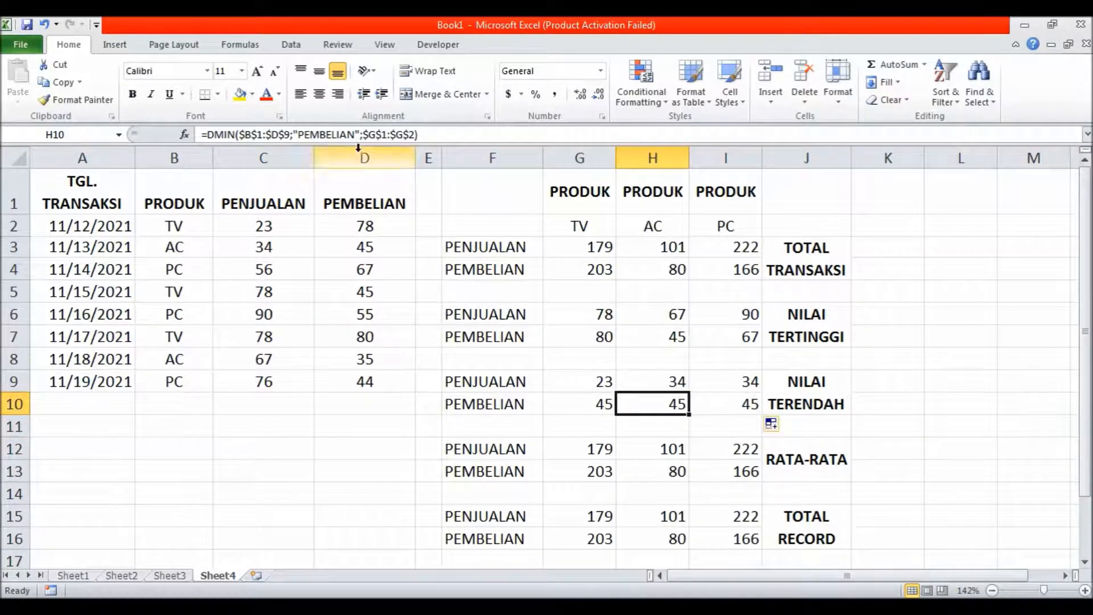
{"action": "left_click", "coordinate": [376, 134]}
{"action": "key", "text": "BackSpace"}
{"action": "type", "text": "H"}
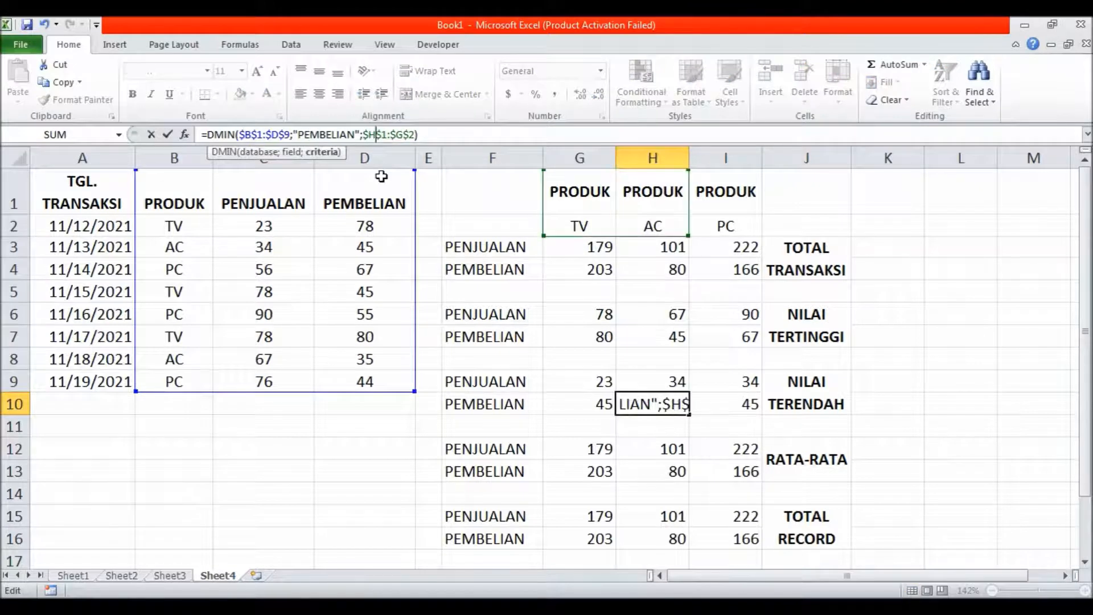
{"action": "key", "text": "Right"}
{"action": "key", "text": "Right"}
{"action": "key", "text": "Right"}
{"action": "key", "text": "Right"}
{"action": "key", "text": "BackSpace"}
{"action": "type", "text": "H"}
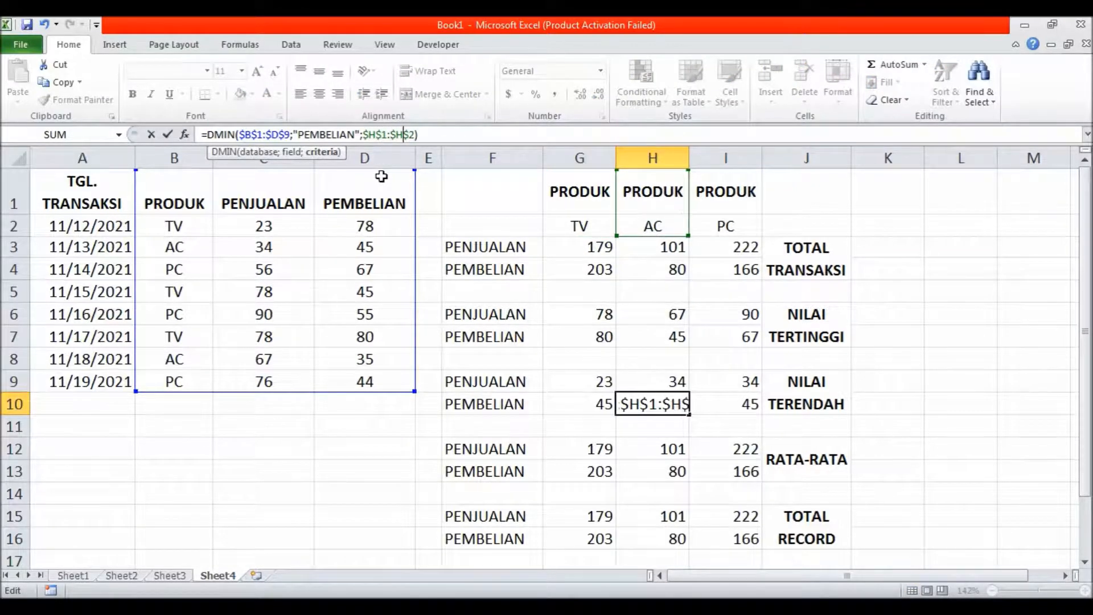
{"action": "key", "text": "Return"}
- Change the criteria range of the lowest PC purchase formula in I10 to $I$1:$I$2
{"action": "left_click", "coordinate": [736, 403]}
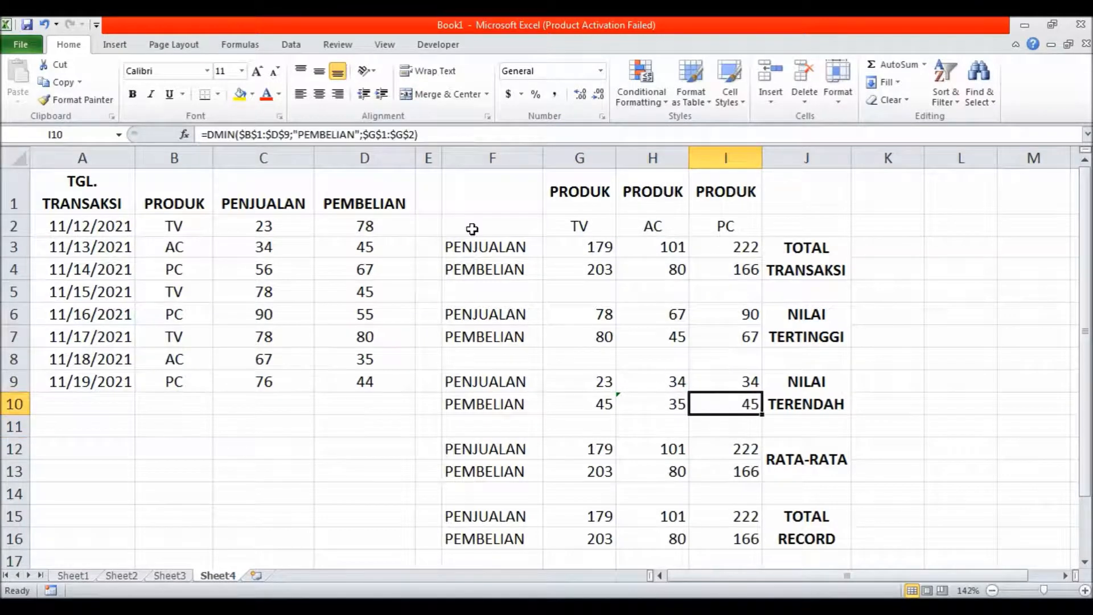
{"action": "left_click", "coordinate": [375, 134]}
{"action": "key", "text": "BackSpace"}
{"action": "type", "text": "I"}
{"action": "key", "text": "Right"}
{"action": "key", "text": "Right"}
{"action": "key", "text": "Right"}
{"action": "key", "text": "Delete"}
{"action": "type", "text": "I"}
{"action": "key", "text": "Return"}
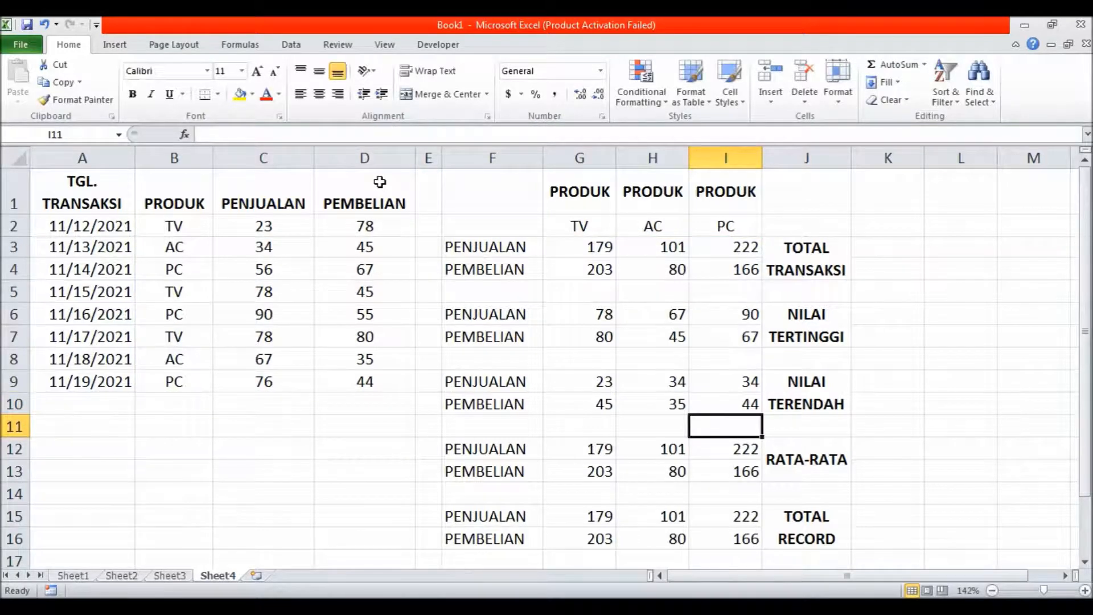
- Replace DSUM with DCOUNT in G12 for the TV sales record count and fill the formula across to I12
{"action": "left_click", "coordinate": [597, 453]}
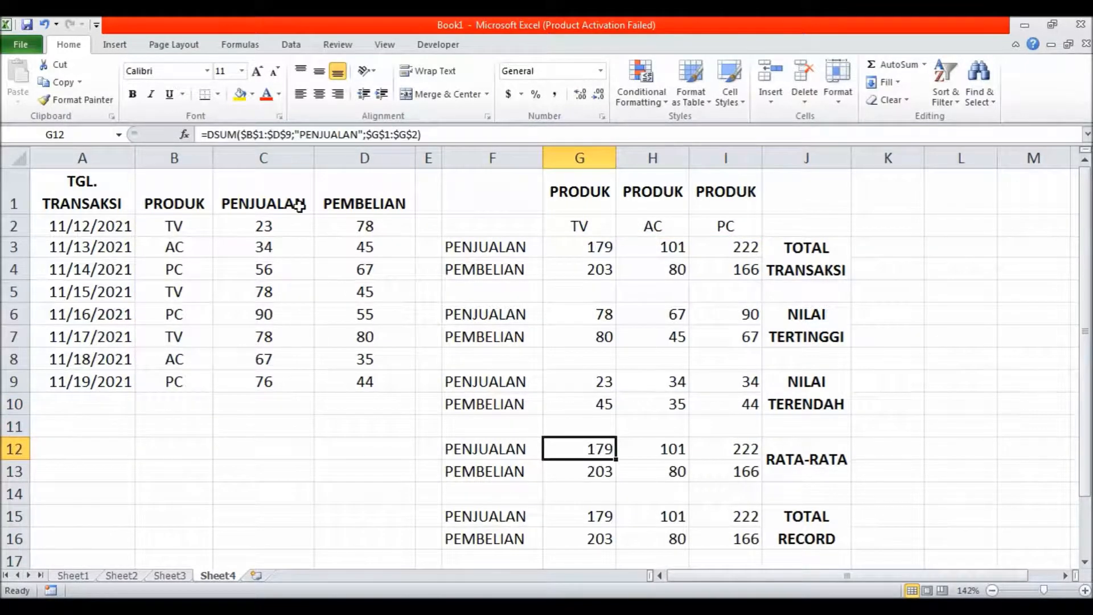
{"action": "left_click", "coordinate": [235, 137]}
{"action": "key", "text": "BackSpace"}
{"action": "key", "text": "BackSpace"}
{"action": "key", "text": "BackSpace"}
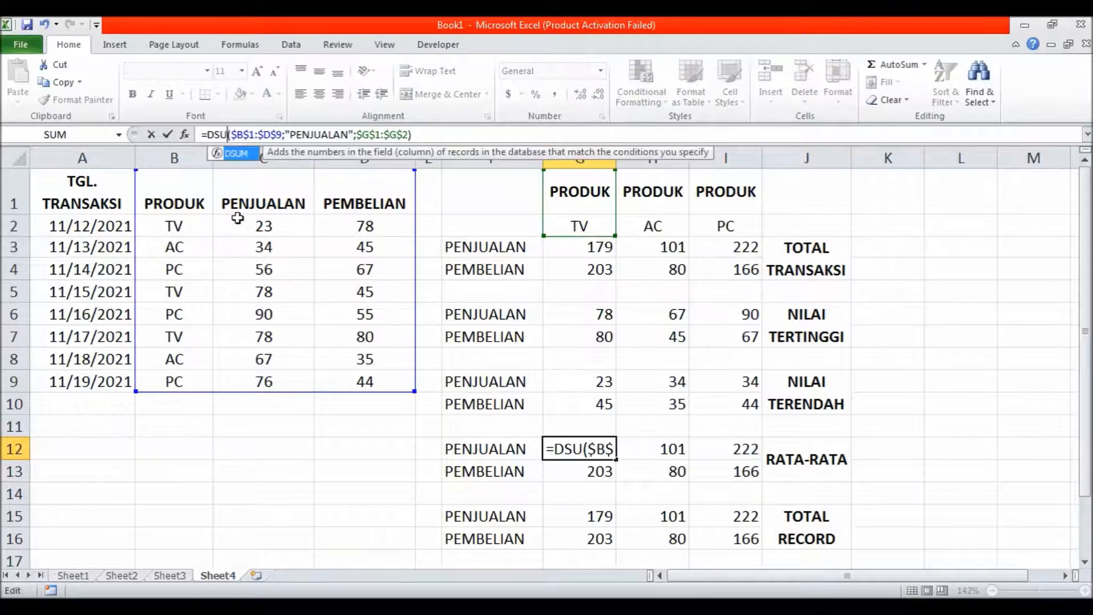
{"action": "type", "text": "COUNT"}
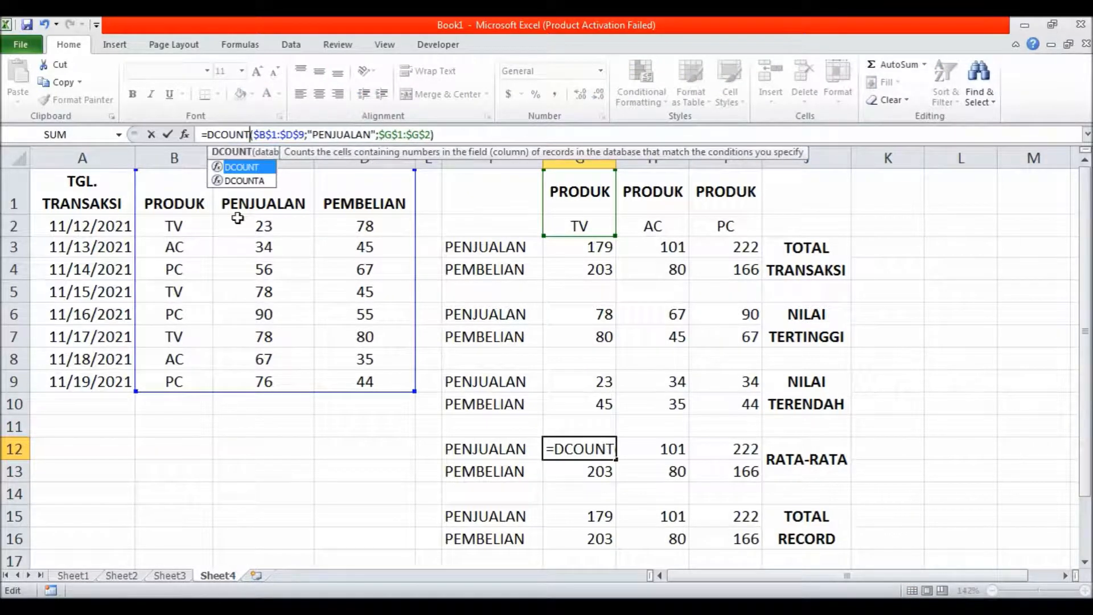
{"action": "key", "text": "Return"}
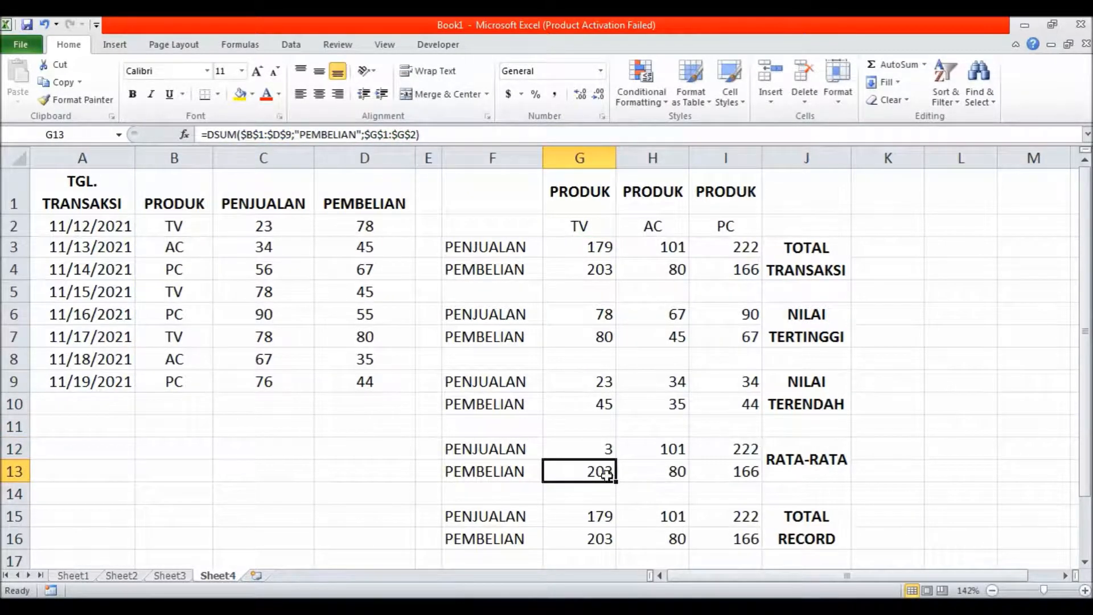
{"action": "left_click", "coordinate": [605, 453]}
{"action": "left_click_drag", "start_coordinate": [616, 462], "coordinate": [710, 461]}
{"action": "left_click", "coordinate": [691, 454]}
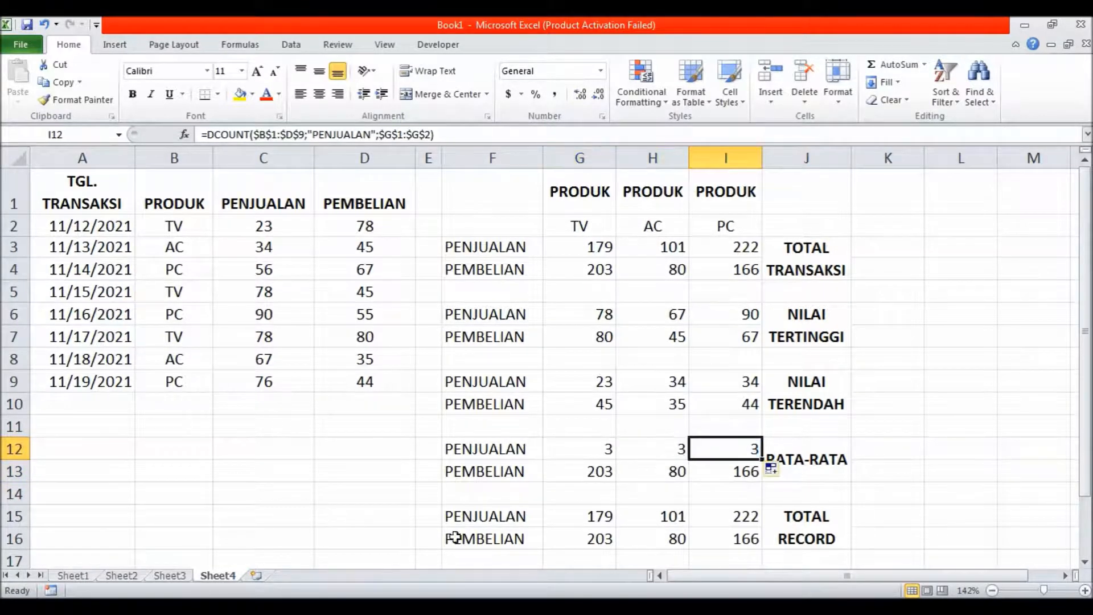
- Change the criteria range of the AC sales DCOUNT formula in H12 to $H$1:$H$2
{"action": "left_click", "coordinate": [649, 449]}
{"action": "left_click", "coordinate": [393, 142]}
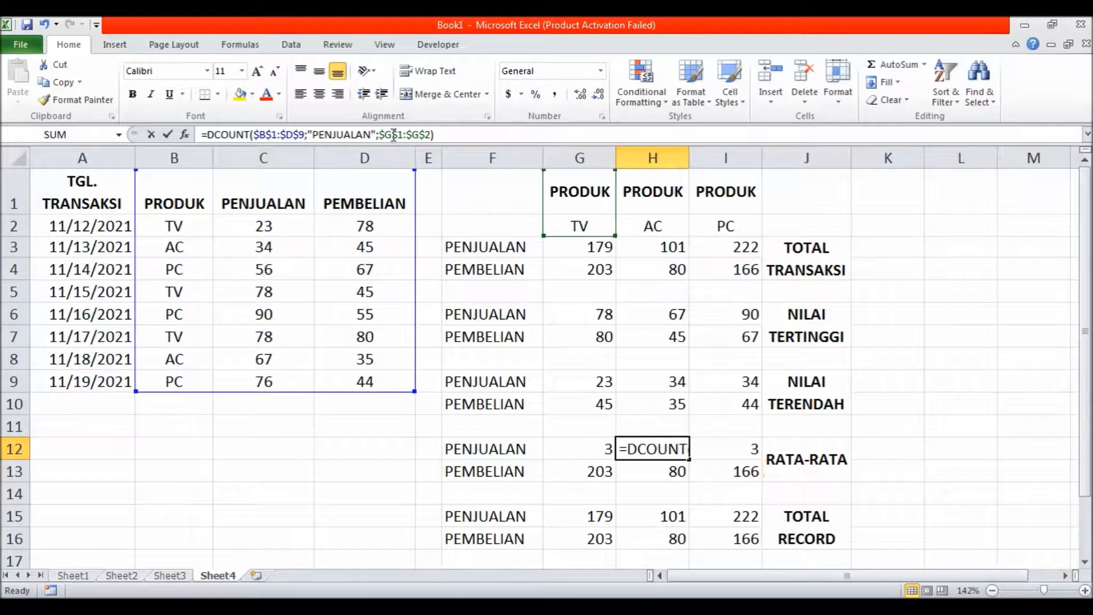
{"action": "key", "text": "BackSpace"}
{"action": "type", "text": "H"}
{"action": "key", "text": "Right"}
{"action": "key", "text": "Right"}
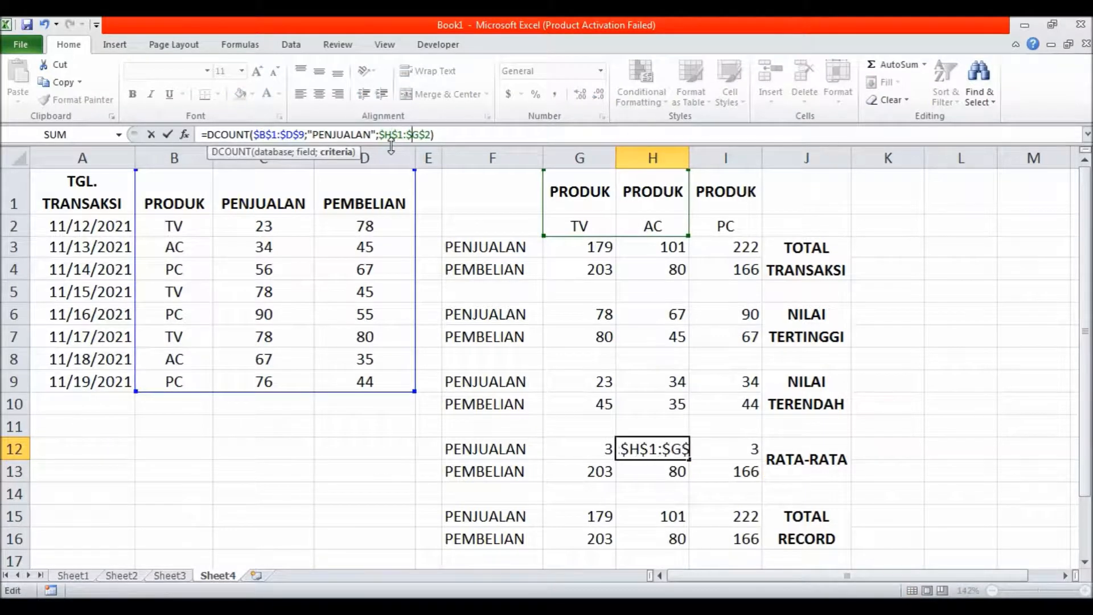
{"action": "key", "text": "BackSpace"}
{"action": "type", "text": "H"}
{"action": "key", "text": "Return"}
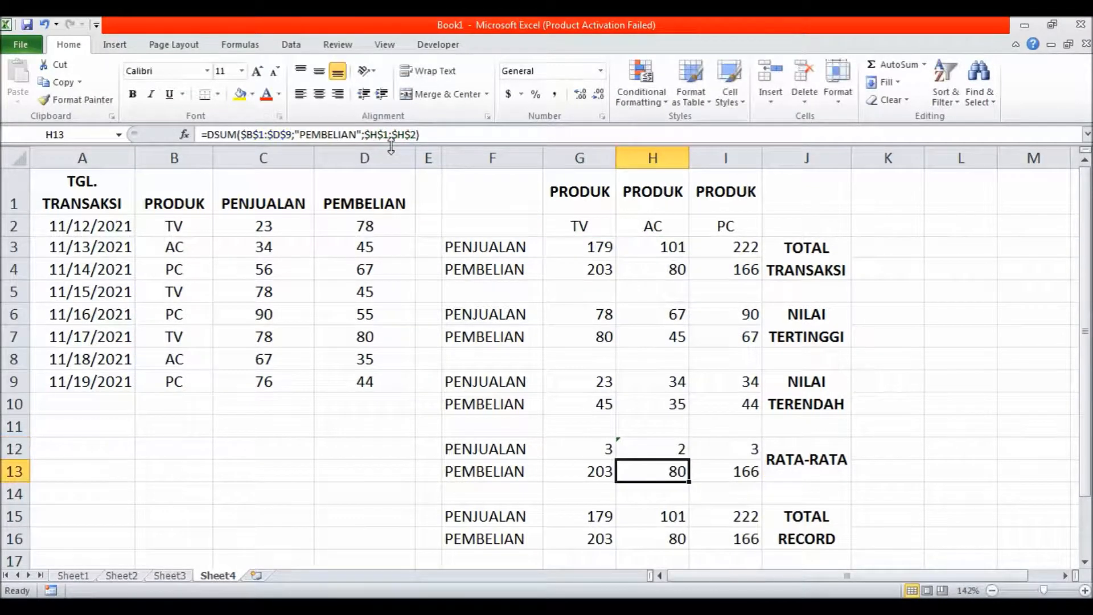
- Change the criteria range of the PC sales DCOUNT formula in I12 to $I$1:$I$2
{"action": "left_click", "coordinate": [749, 447]}
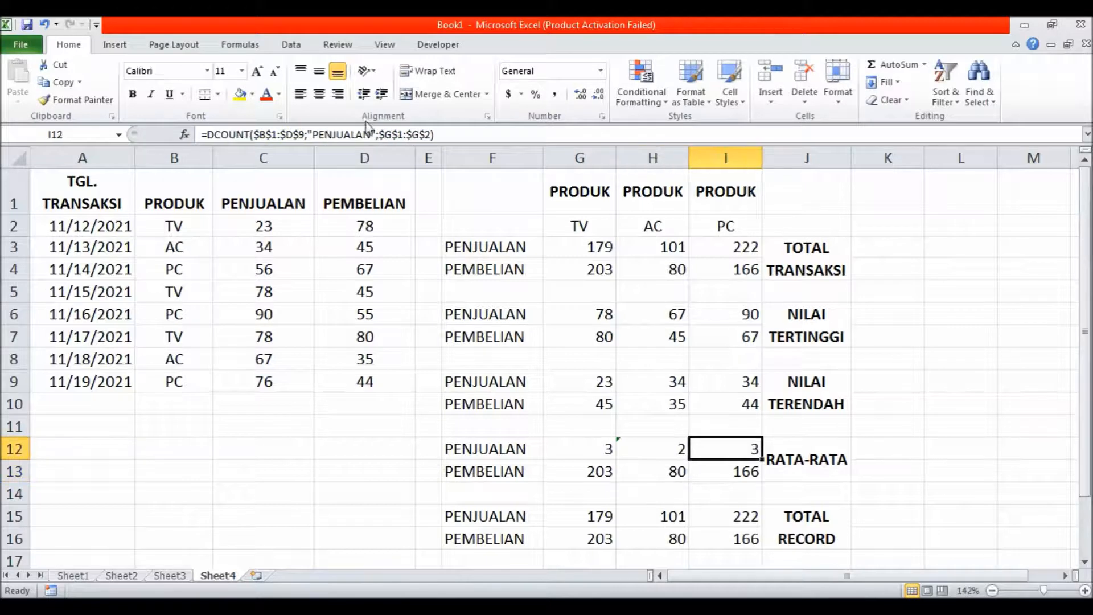
{"action": "left_click", "coordinate": [392, 135]}
{"action": "key", "text": "BackSpace"}
{"action": "type", "text": "I"}
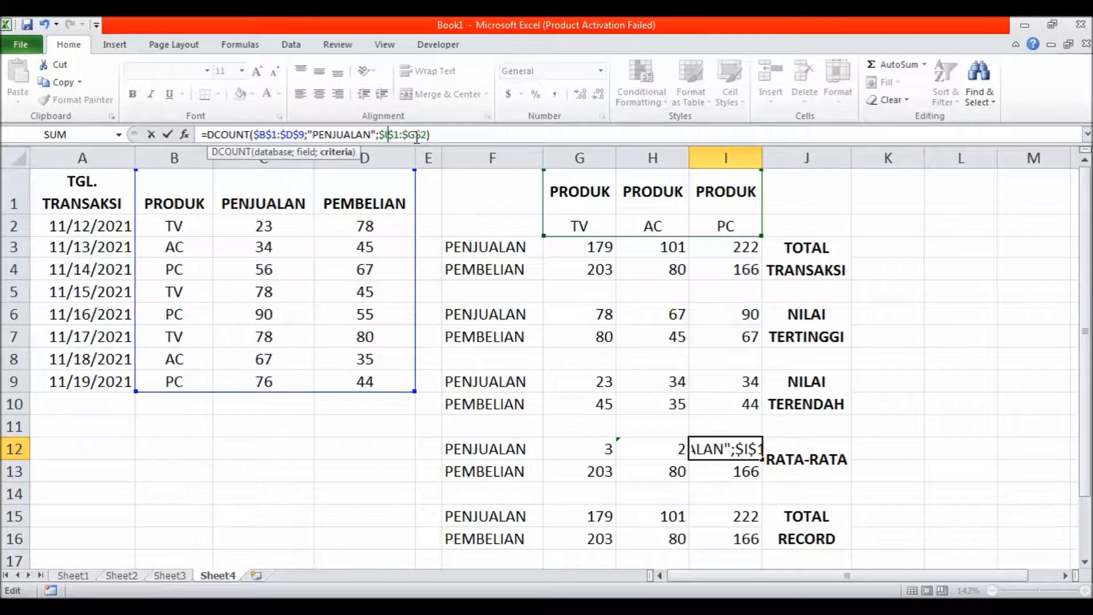
{"action": "left_click", "coordinate": [416, 136]}
{"action": "key", "text": "BackSpace"}
{"action": "type", "text": "I"}
{"action": "key", "text": "Return"}
- Replace DSUM with DCOUNT in G13 for the TV purchase record count and fill the formula across to I13
{"action": "left_click", "coordinate": [597, 471]}
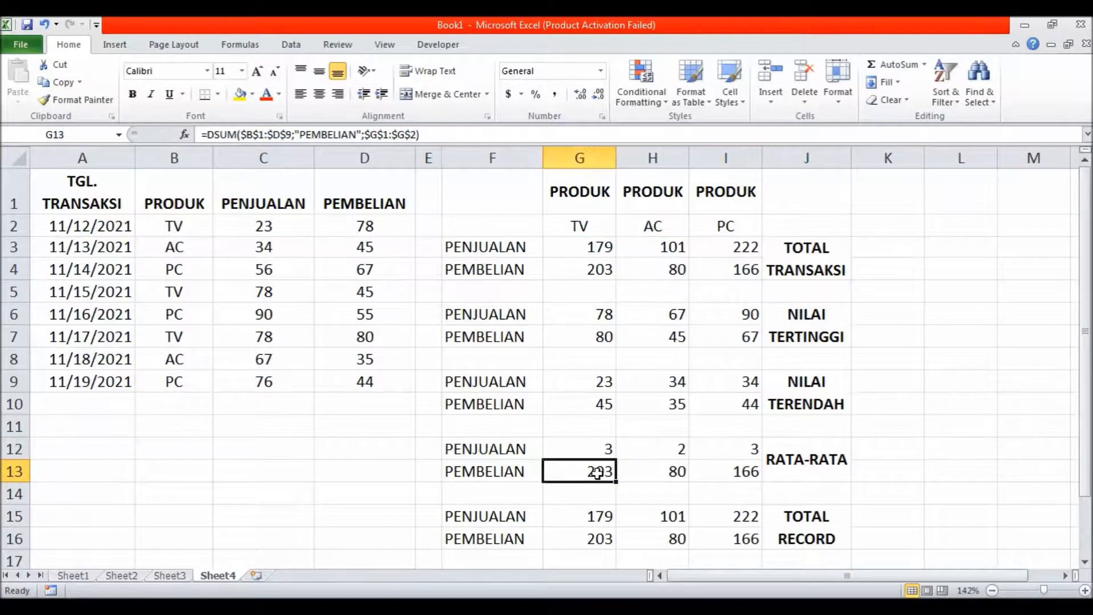
{"action": "left_click", "coordinate": [238, 136]}
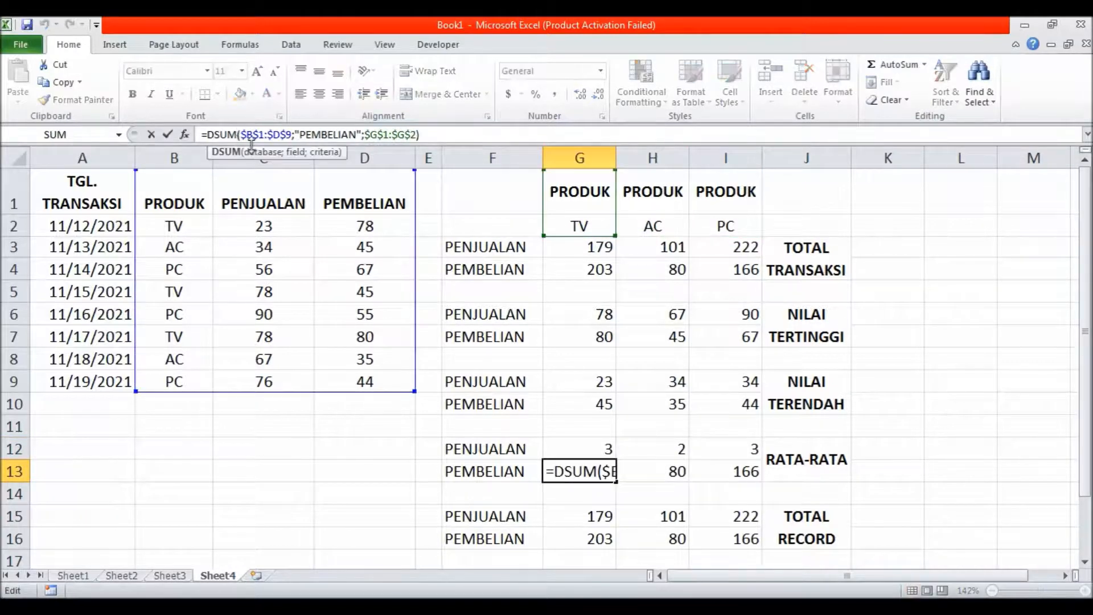
{"action": "key", "text": "BackSpace"}
{"action": "key", "text": "BackSpace"}
{"action": "key", "text": "BackSpace"}
{"action": "type", "text": "COUNT"}
{"action": "key", "text": "Return"}
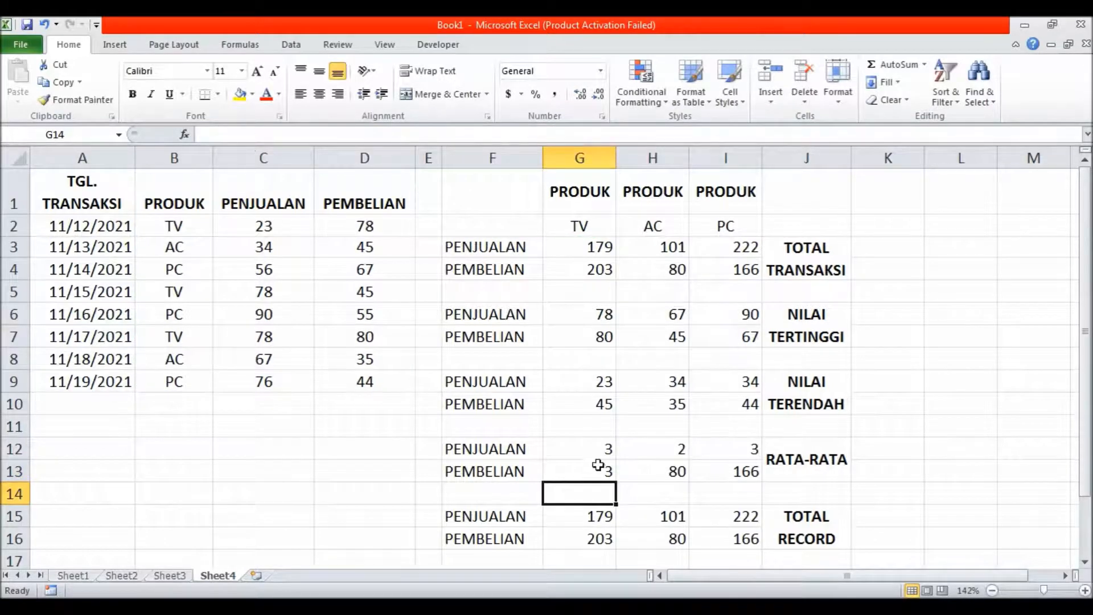
{"action": "left_click", "coordinate": [598, 465]}
{"action": "left_click_drag", "start_coordinate": [618, 485], "coordinate": [731, 486]}
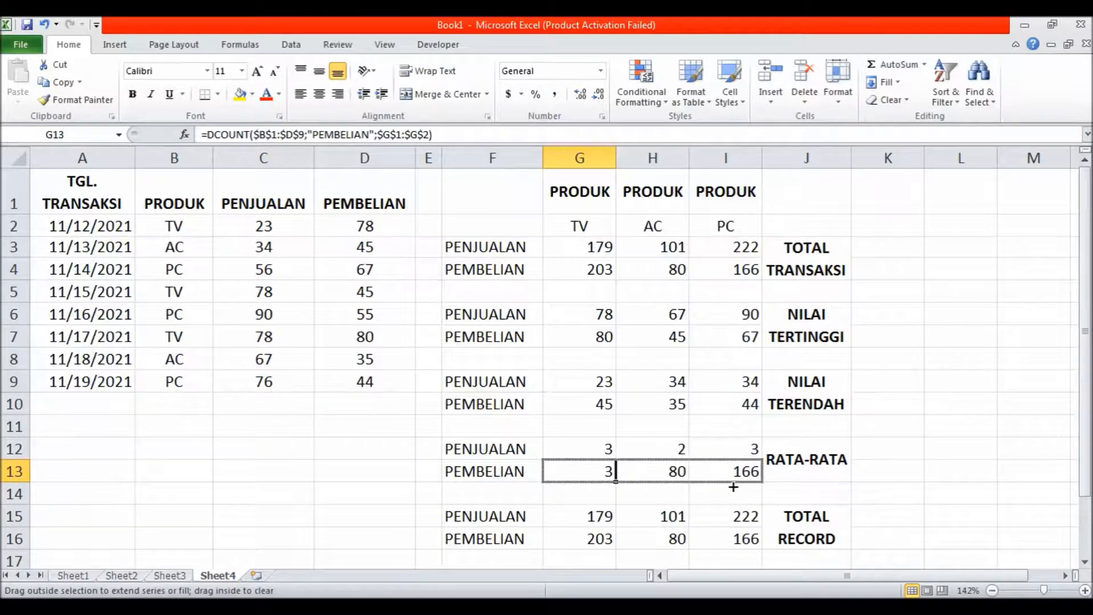
{"action": "left_click_drag", "start_coordinate": [732, 487], "coordinate": [733, 485]}
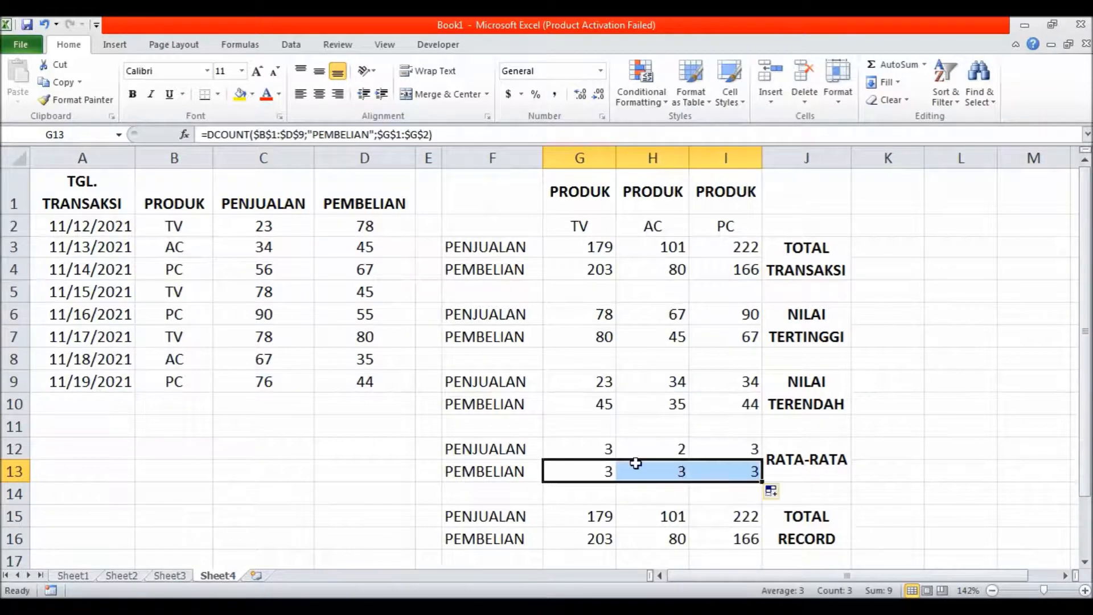
- Swap the two block labels by entering TOTAL RECORD in J12 and RATA-RATA in J15
{"action": "left_click", "coordinate": [781, 463]}
{"action": "type", "text": "T"}
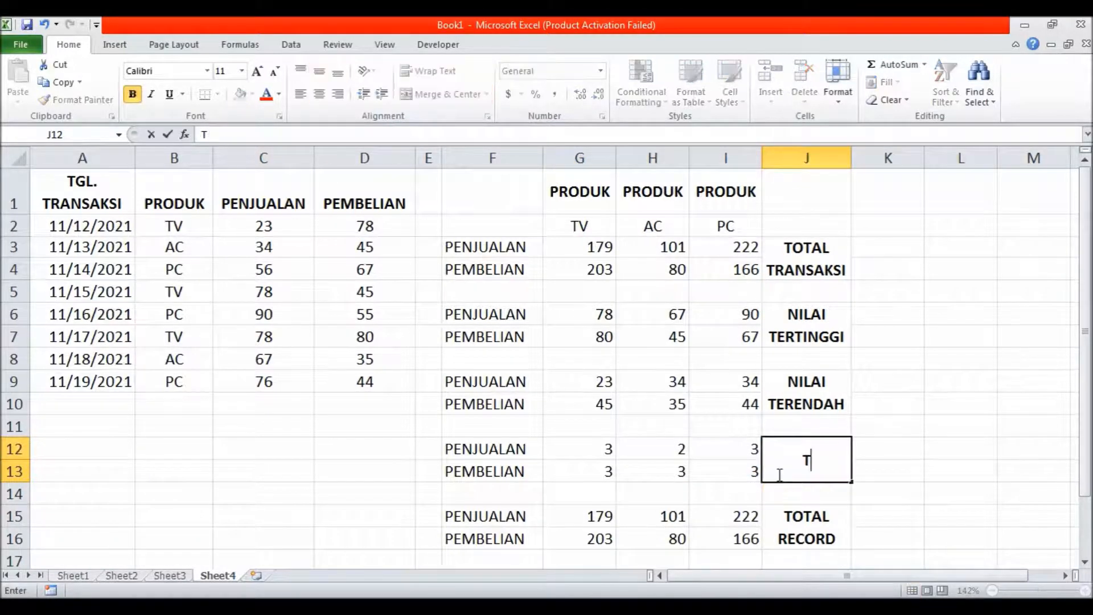
{"action": "type", "text": "OTAL RECORD"}
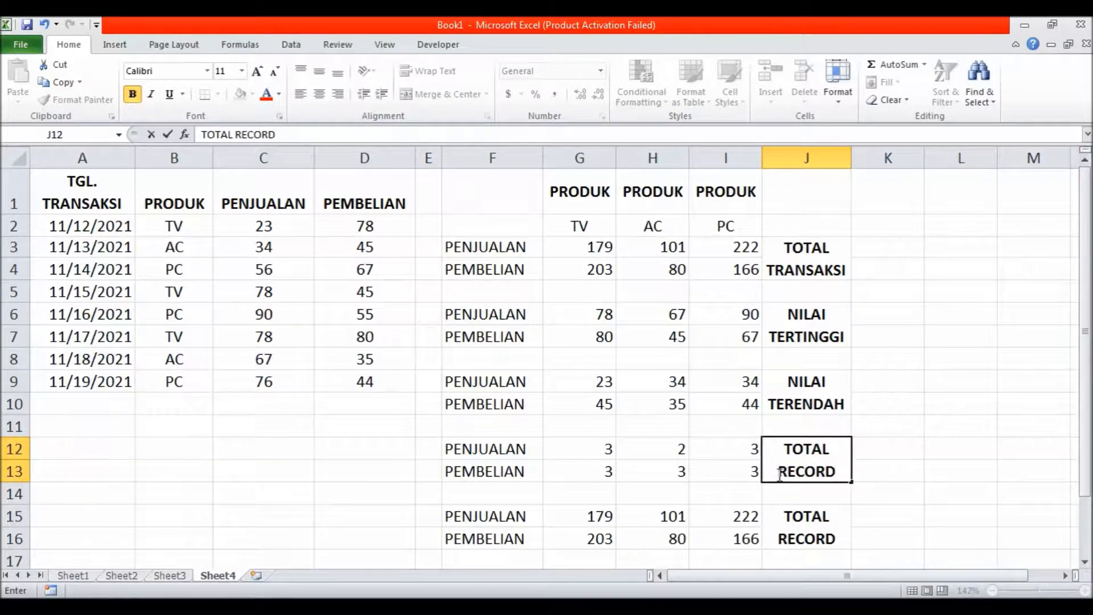
{"action": "key", "text": "Return"}
{"action": "key", "text": "Down"}
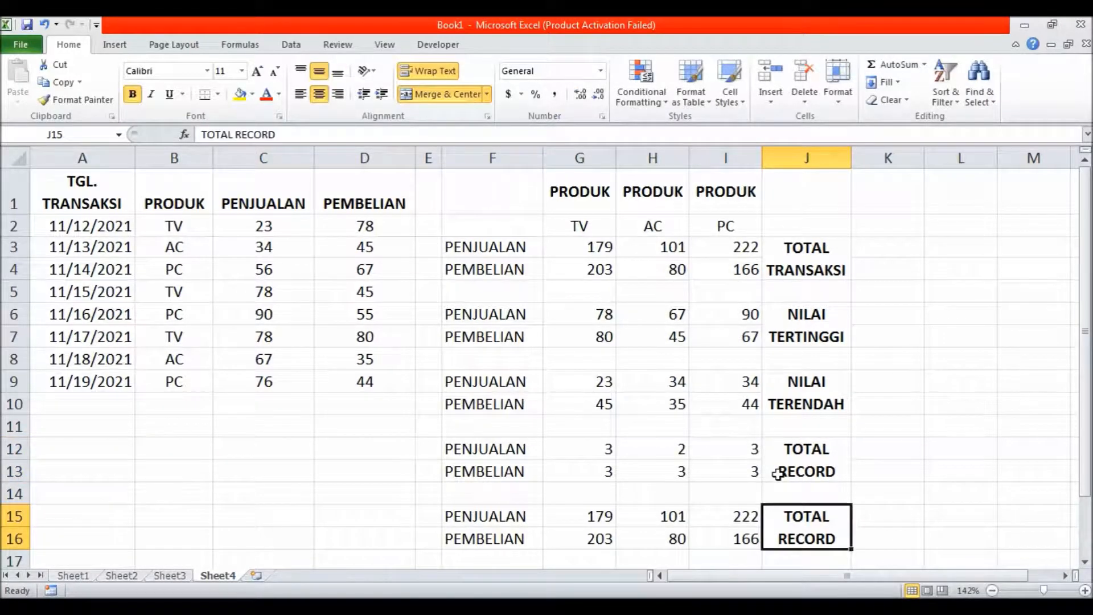
{"action": "type", "text": "RATA-RATA"}
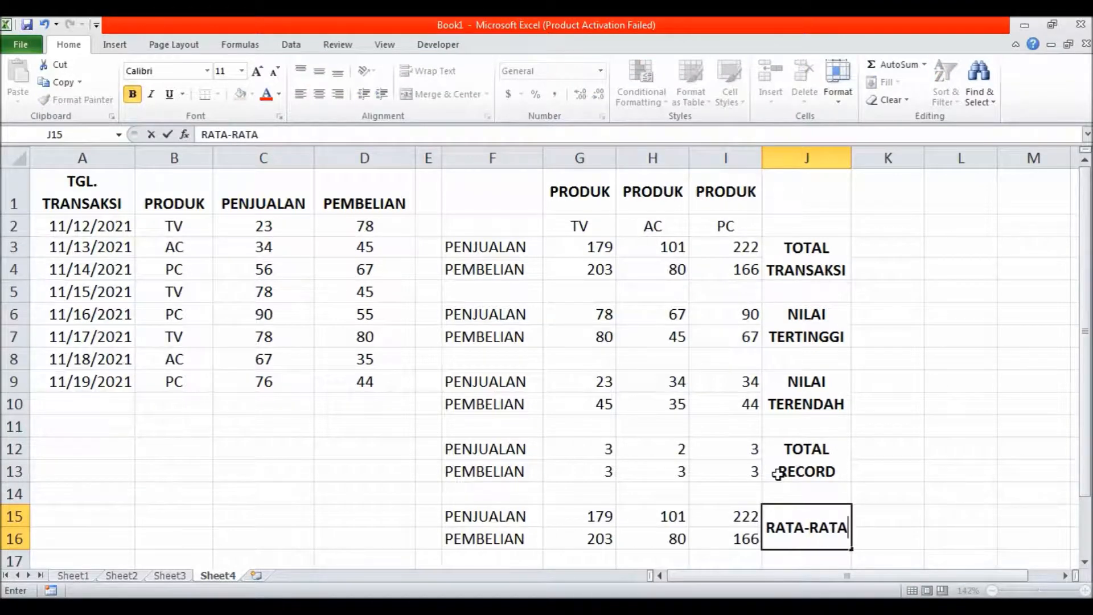
{"action": "key", "text": "Up"}
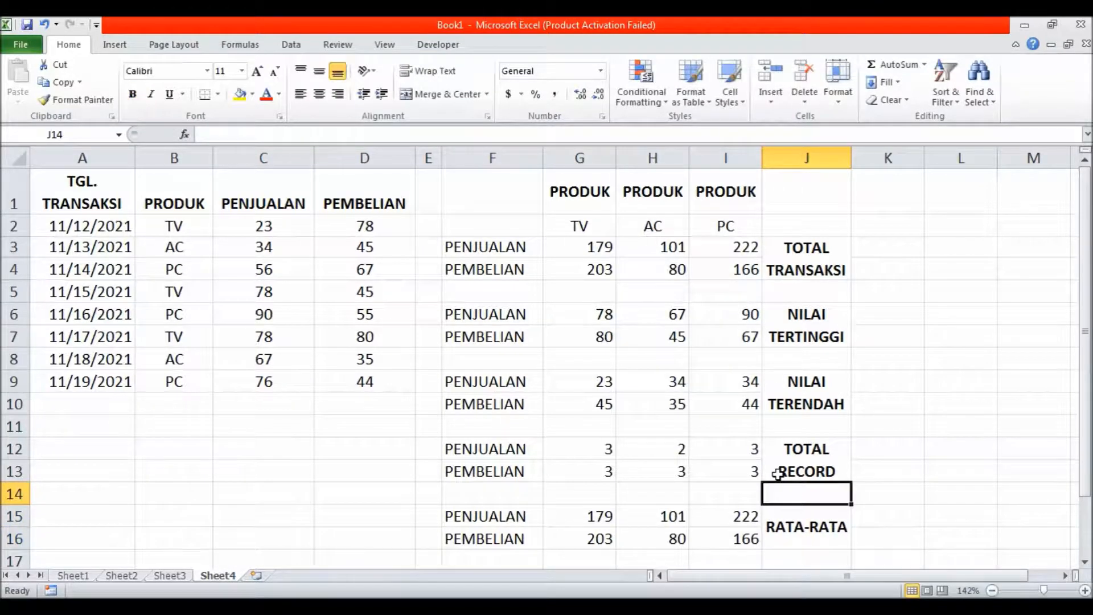
{"action": "key", "text": "Down"}
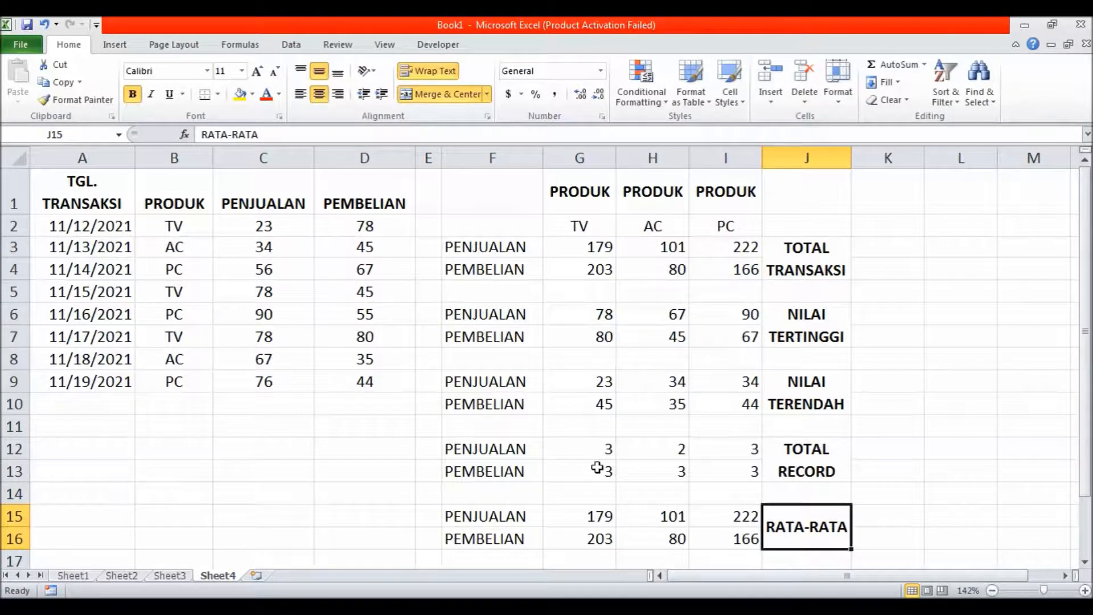
- Change the criteria range of the AC purchase DCOUNT formula in H13 to $H$1:$H$2
{"action": "left_click", "coordinate": [672, 476]}
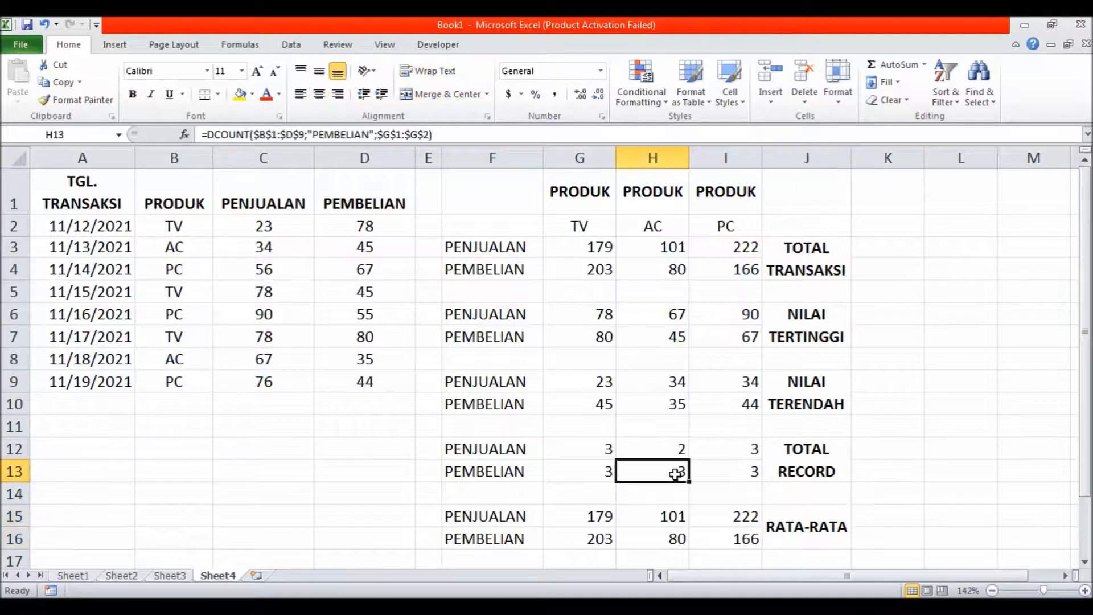
{"action": "left_click", "coordinate": [397, 134]}
{"action": "left_click", "coordinate": [393, 134]}
{"action": "key", "text": "BackSpace"}
{"action": "type", "text": "H"}
{"action": "key", "text": "Delete"}
{"action": "type", "text": "H"}
{"action": "key", "text": "Return"}
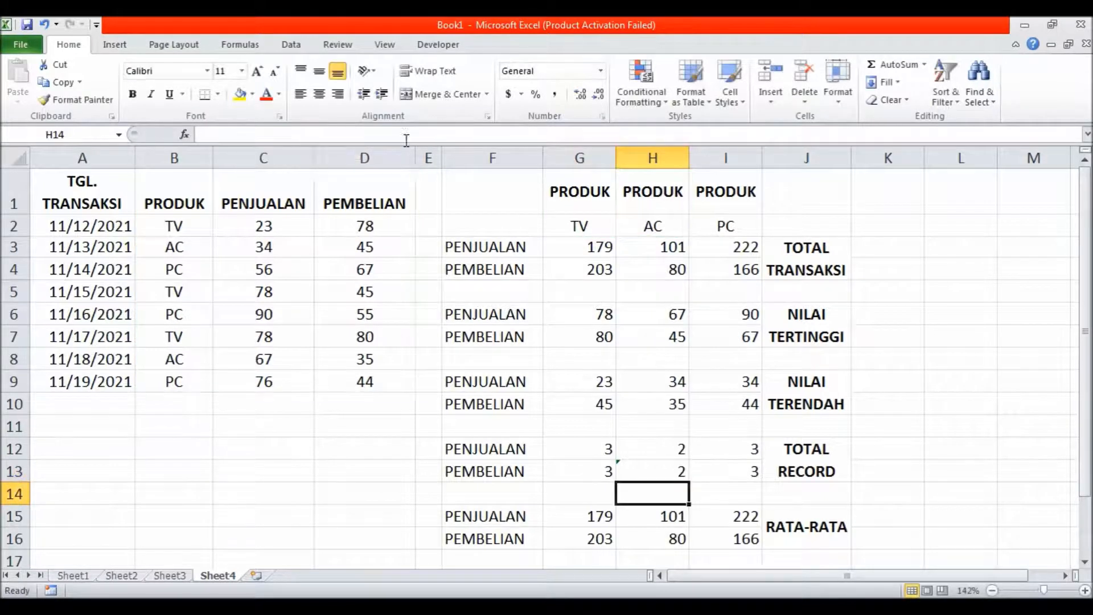
- Change the criteria range of the PC purchase DCOUNT formula in I13 to $I$1:$I$2
{"action": "left_click", "coordinate": [750, 472]}
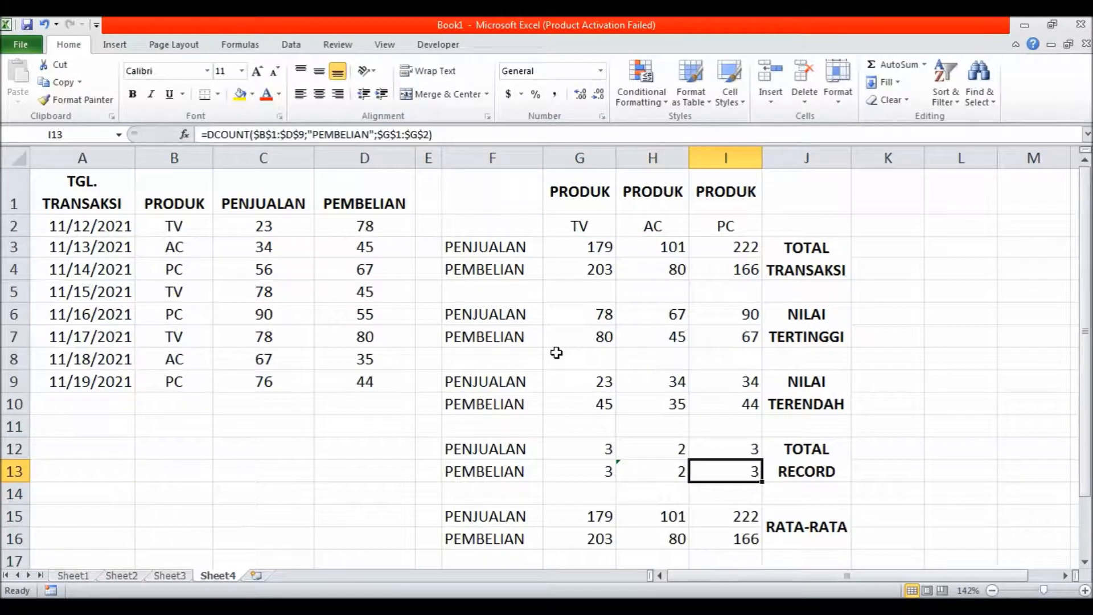
{"action": "left_click", "coordinate": [393, 135]}
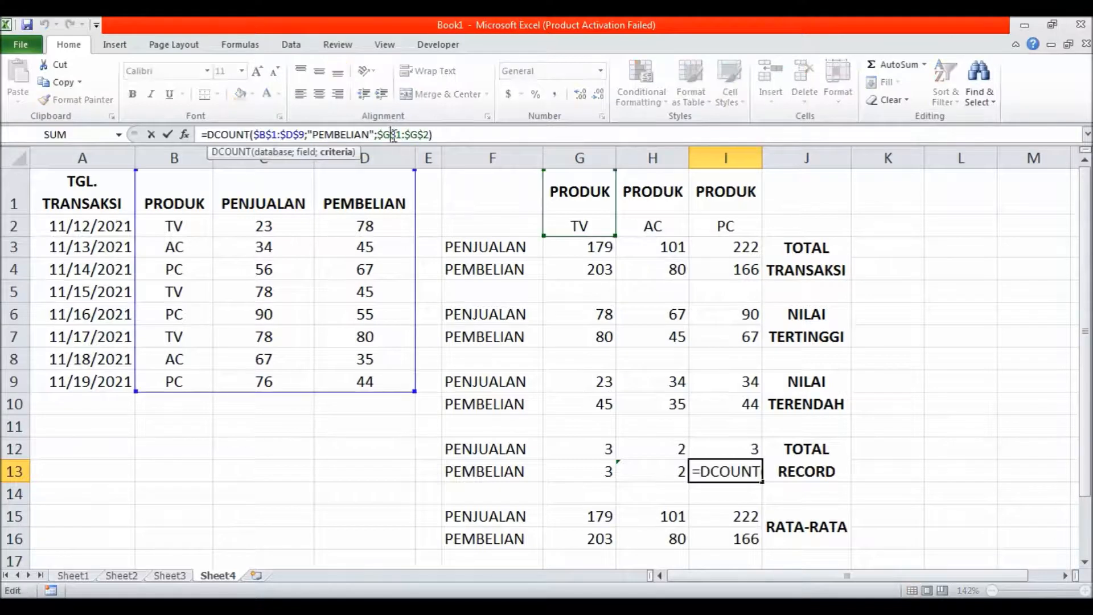
{"action": "key", "text": "BackSpace"}
{"action": "type", "text": "I"}
{"action": "key", "text": "Right"}
{"action": "key", "text": "Right"}
{"action": "key", "text": "Right"}
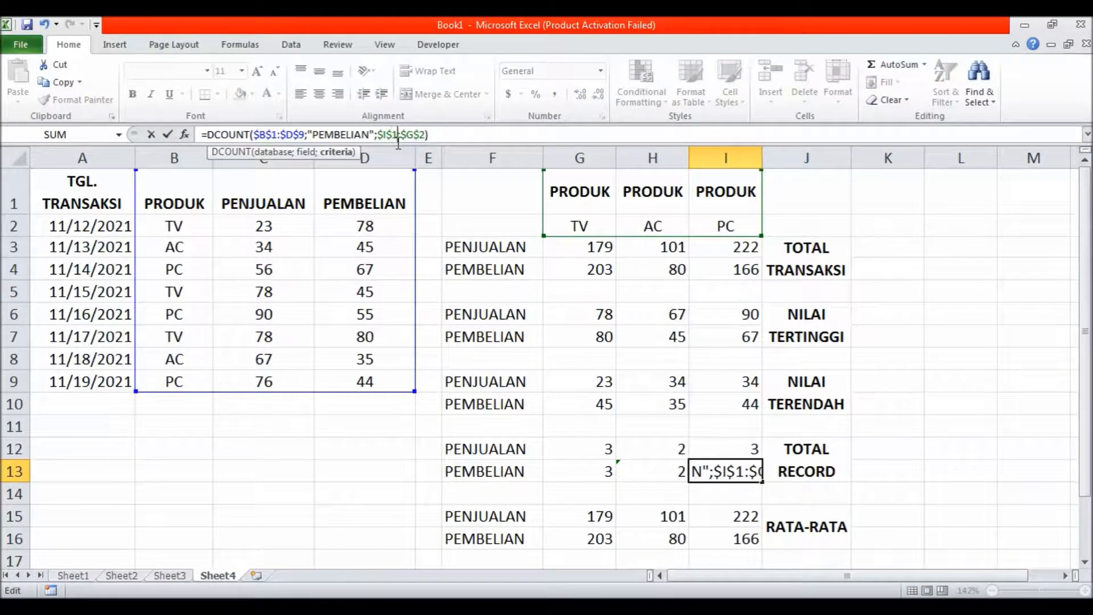
{"action": "key", "text": "Right"}
{"action": "key", "text": "BackSpace"}
{"action": "type", "text": "I"}
{"action": "key", "text": "Return"}
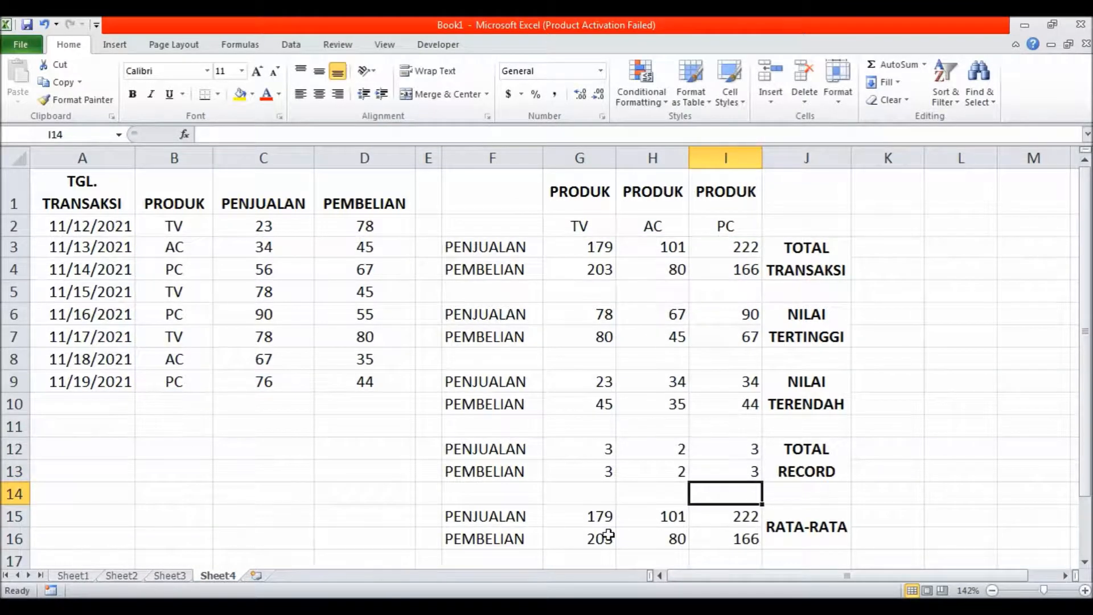
- Replace DSUM with DAVERAGE in the TV sales formula in G15 of the RATA-RATA block
{"action": "left_click", "coordinate": [589, 515]}
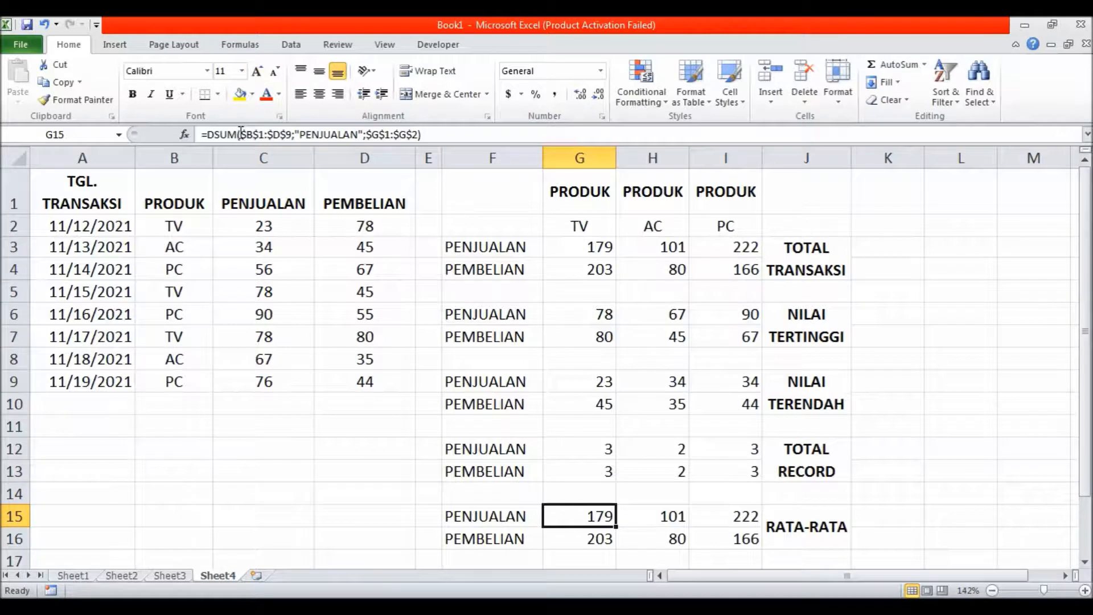
{"action": "left_click", "coordinate": [275, 134]}
{"action": "key", "text": "Left"}
{"action": "key", "text": "Left"}
{"action": "key", "text": "Left"}
{"action": "key", "text": "Left"}
{"action": "key", "text": "Left"}
{"action": "key", "text": "Left"}
{"action": "key", "text": "Left"}
{"action": "key", "text": "BackSpace"}
{"action": "key", "text": "BackSpace"}
{"action": "key", "text": "BackSpace"}
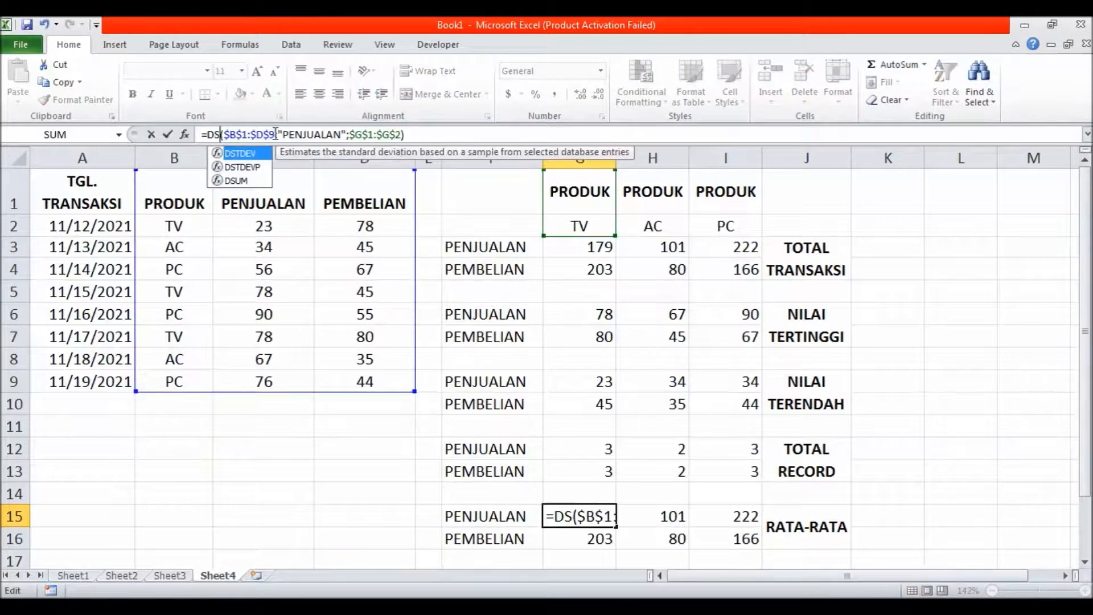
{"action": "type", "text": "A"}
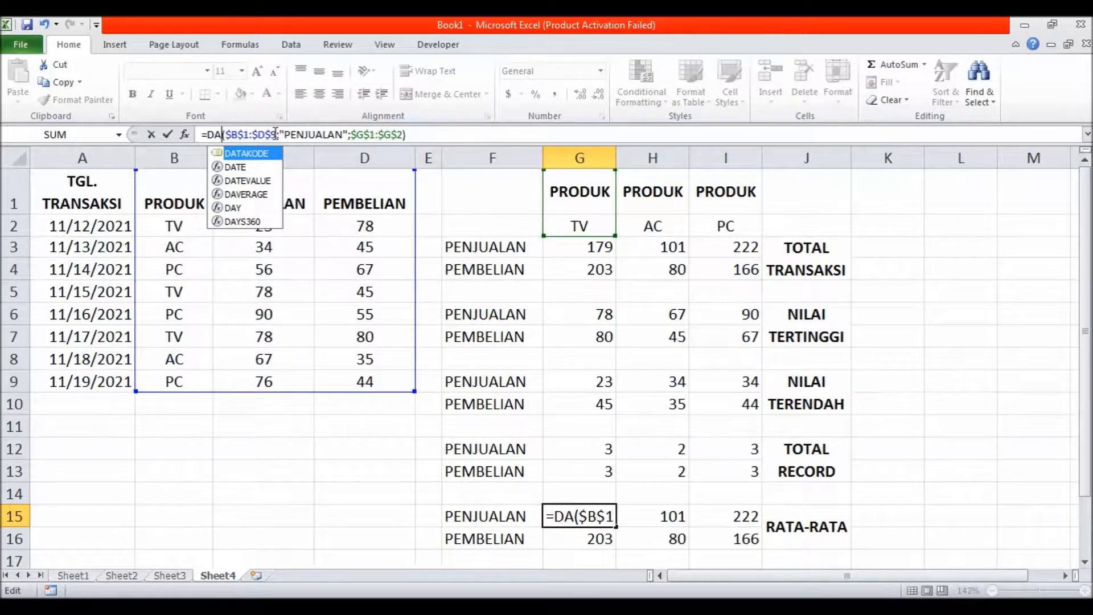
{"action": "type", "text": "VERAGE"}
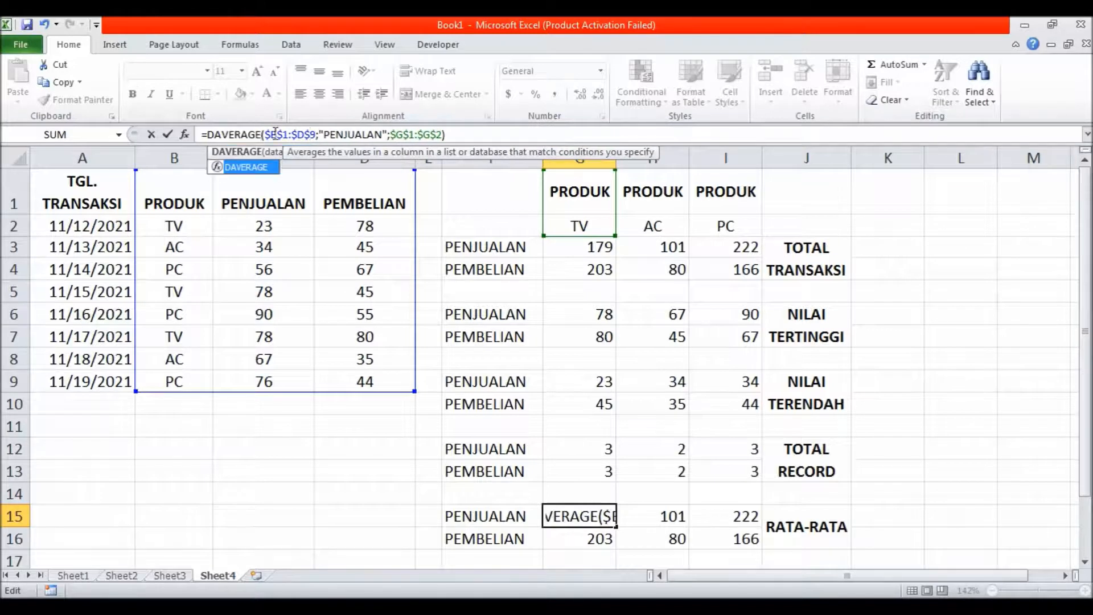
{"action": "key", "text": "Return"}
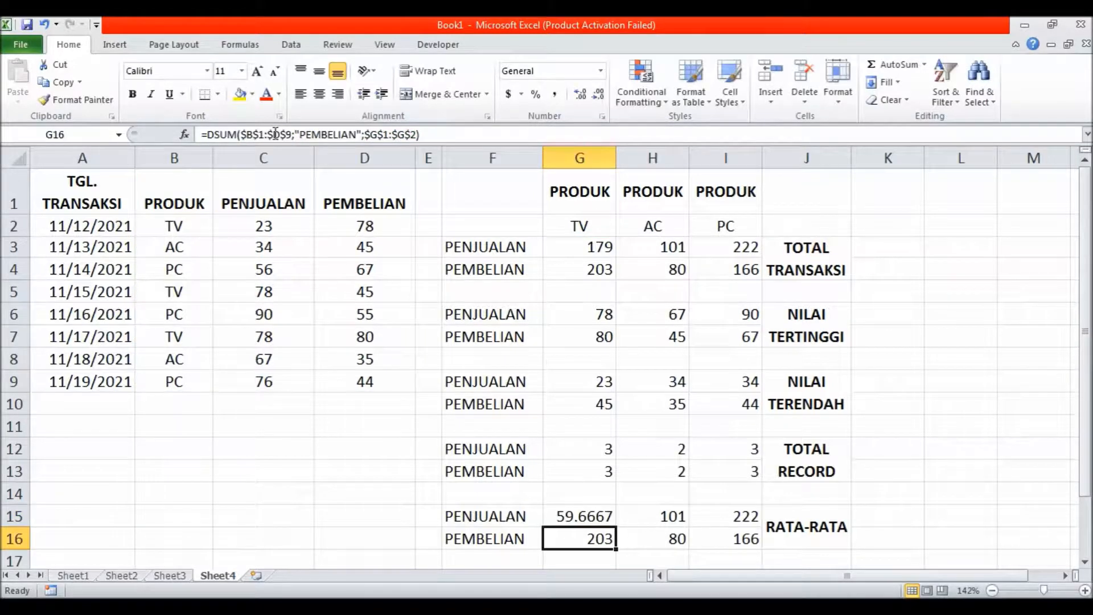
- Fill the TV sales DAVERAGE formula from G15 across to I15 for AC and PC
{"action": "left_click", "coordinate": [654, 515]}
{"action": "left_click", "coordinate": [597, 517]}
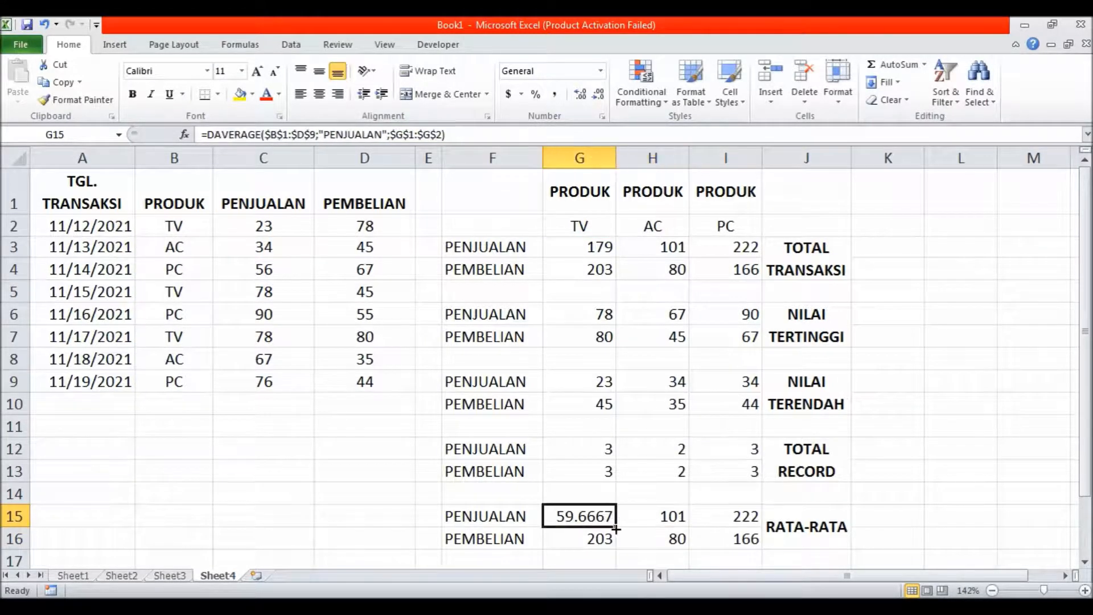
{"action": "left_click_drag", "start_coordinate": [615, 527], "coordinate": [758, 525]}
- Change the criteria range of the AC sales DAVERAGE formula in H15 to $H$1:$H$2
{"action": "left_click", "coordinate": [684, 519]}
{"action": "left_click", "coordinate": [403, 134]}
{"action": "key", "text": "BackSpace"}
{"action": "type", "text": "H"}
{"action": "key", "text": "Right"}
{"action": "key", "text": "Right"}
{"action": "key", "text": "Right"}
{"action": "key", "text": "Right"}
{"action": "key", "text": "Right"}
{"action": "key", "text": "BackSpace"}
{"action": "type", "text": "H"}
{"action": "key", "text": "Return"}
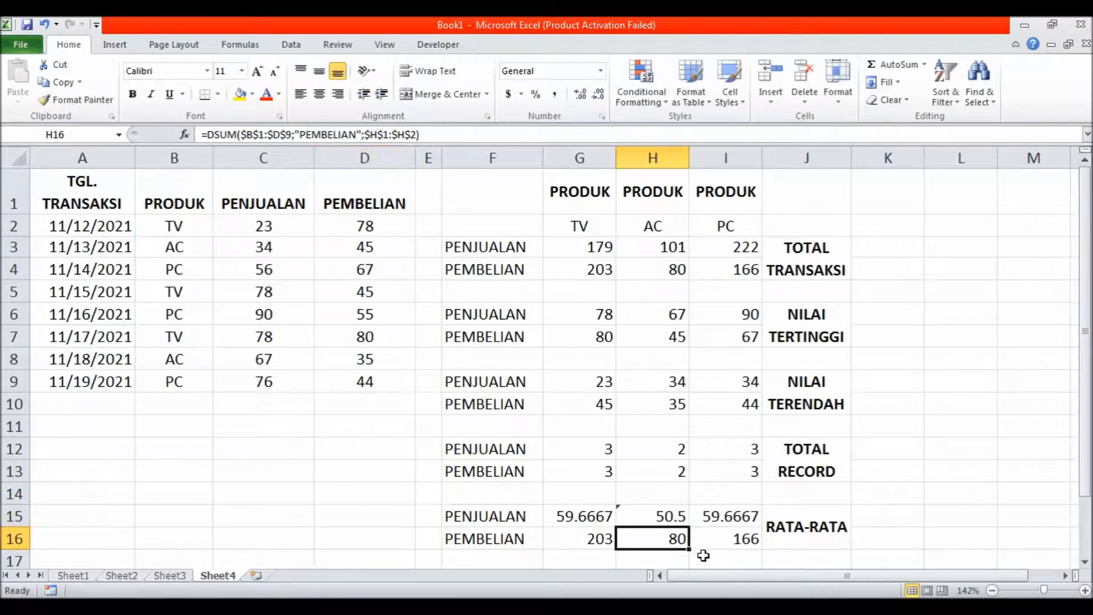
- Change the criteria range of the PC sales DAVERAGE formula in I15 to $H$1:$H$2
{"action": "left_click", "coordinate": [715, 518]}
{"action": "left_click", "coordinate": [404, 135]}
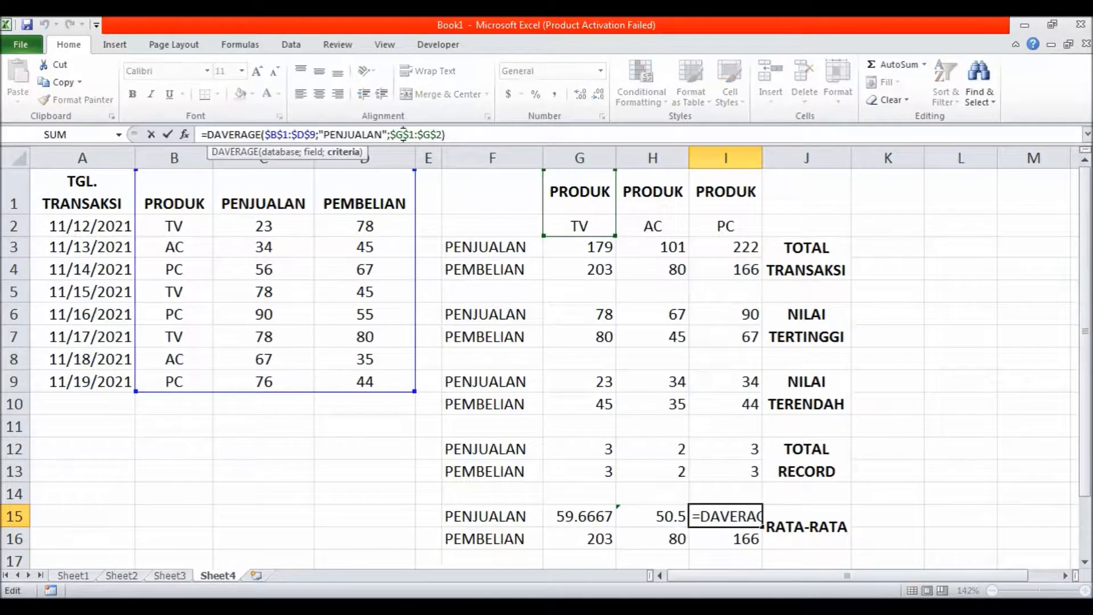
{"action": "key", "text": "BackSpace"}
{"action": "type", "text": "H"}
{"action": "key", "text": "Right"}
{"action": "key", "text": "Right"}
{"action": "key", "text": "Right"}
{"action": "key", "text": "Right"}
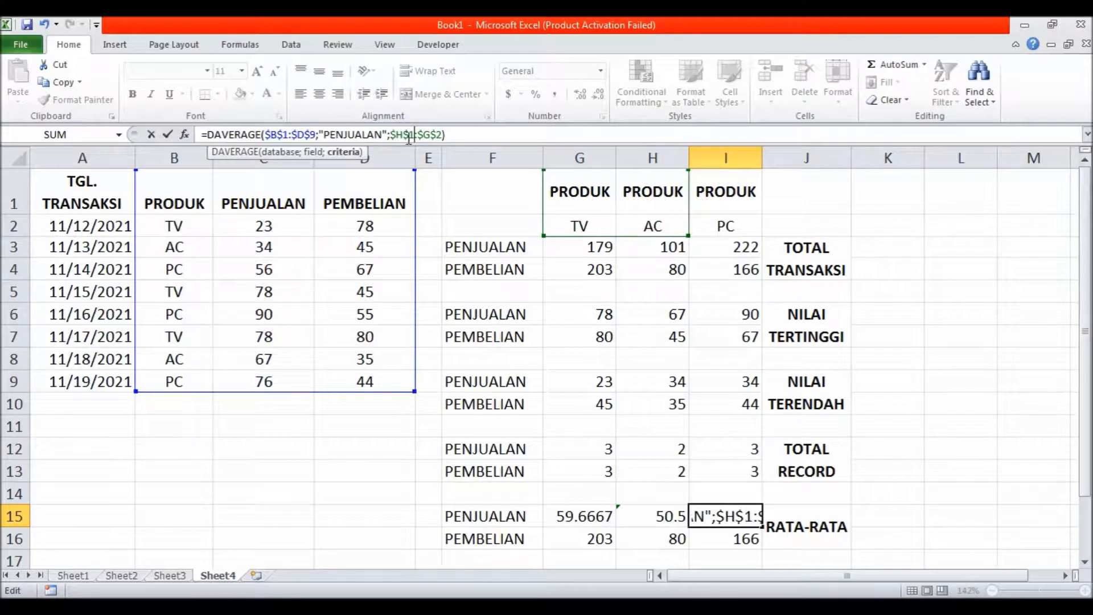
{"action": "key", "text": "BackSpace"}
{"action": "type", "text": "H"}
{"action": "key", "text": "Return"}
- Replace DSUM with DAVERAGE in G16 for the TV purchase average and fill the formula across to I16
{"action": "left_click", "coordinate": [605, 541]}
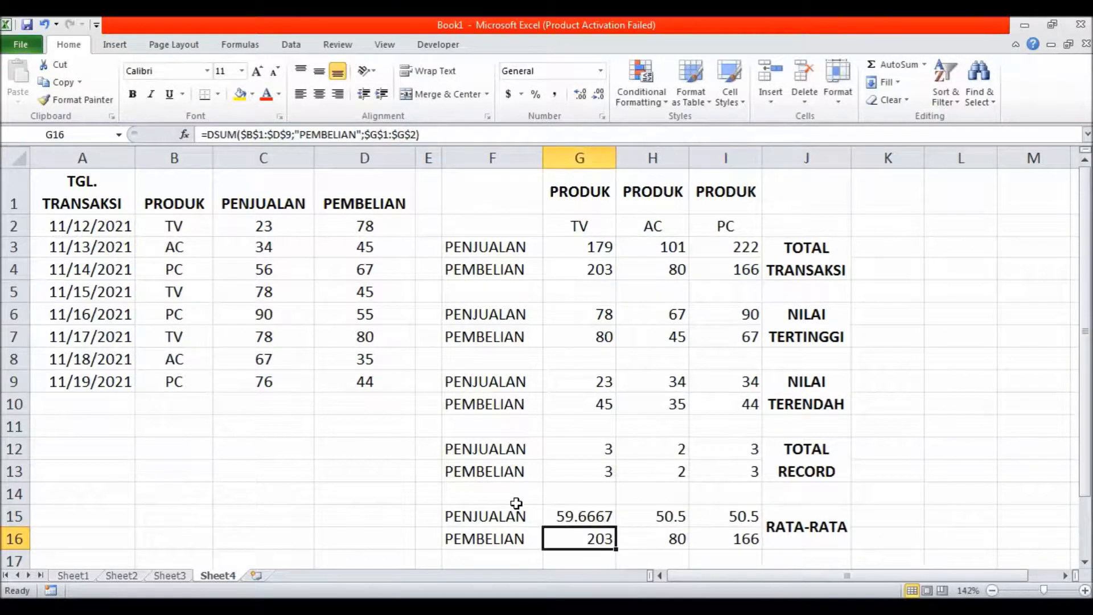
{"action": "left_click", "coordinate": [245, 136]}
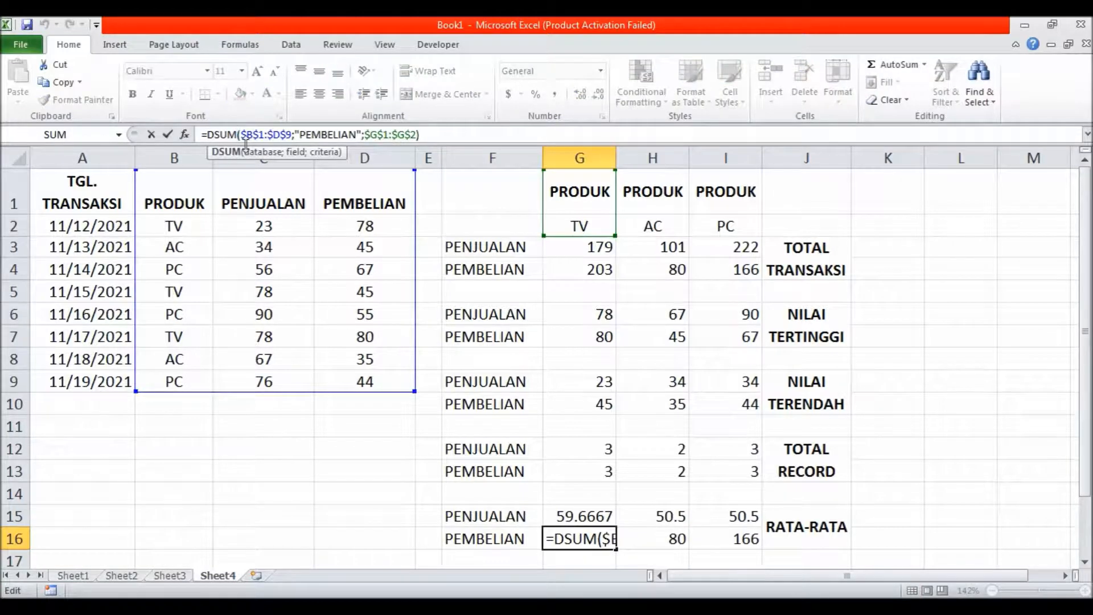
{"action": "key", "text": "BackSpace"}
{"action": "key", "text": "BackSpace"}
{"action": "key", "text": "BackSpace"}
{"action": "type", "text": "AV"}
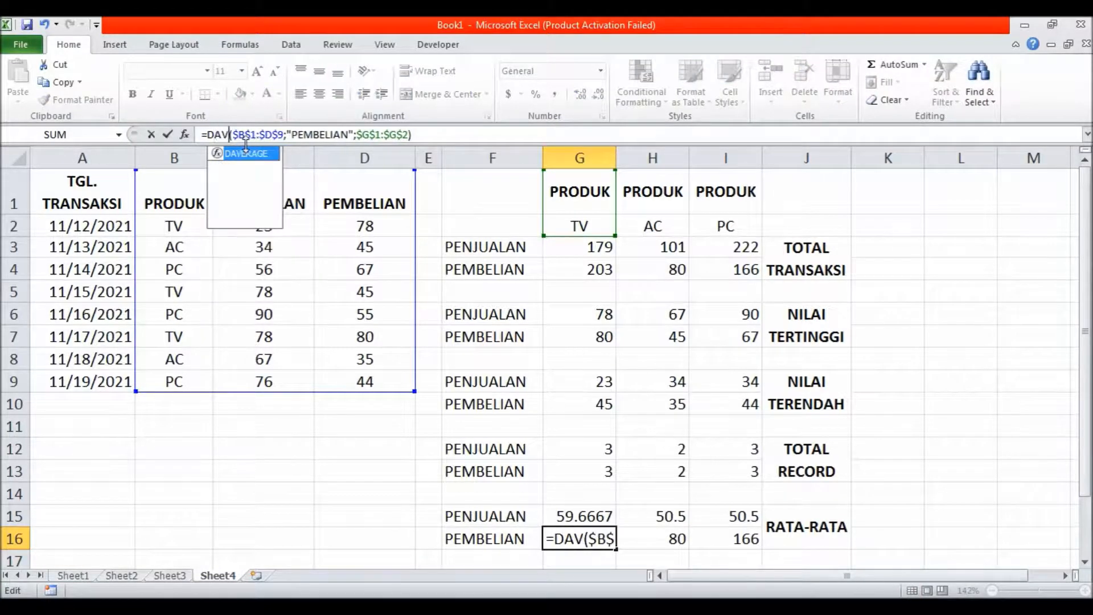
{"action": "type", "text": "ERAGE"}
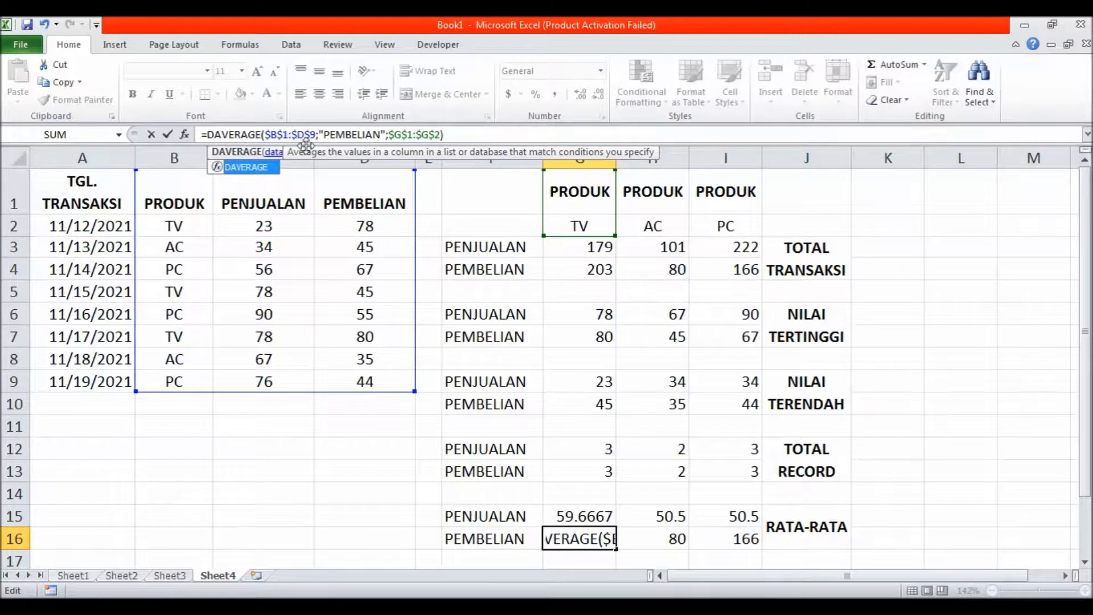
{"action": "key", "text": "Return"}
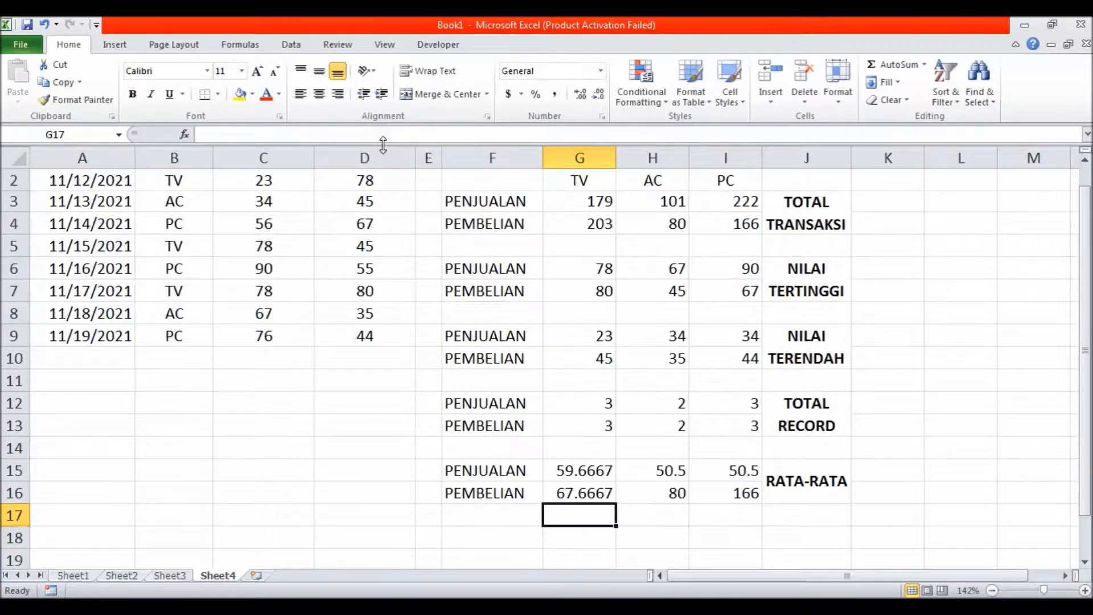
{"action": "left_click", "coordinate": [599, 493]}
{"action": "left_click_drag", "start_coordinate": [618, 505], "coordinate": [764, 496]}
- Change the criteria range of the AC purchase DAVERAGE formula in H16 to $H$1:$H$2
{"action": "left_click", "coordinate": [660, 493]}
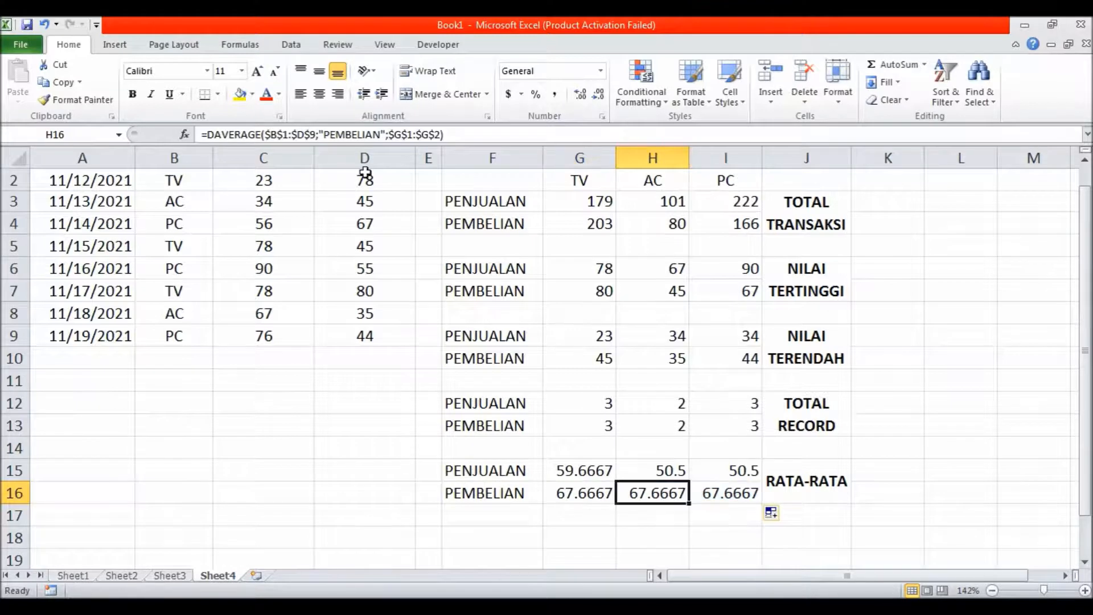
{"action": "left_click", "coordinate": [399, 135]}
{"action": "key", "text": "BackSpace"}
{"action": "type", "text": "H"}
{"action": "key", "text": "Right"}
{"action": "key", "text": "Right"}
{"action": "key", "text": "Right"}
{"action": "key", "text": "Right"}
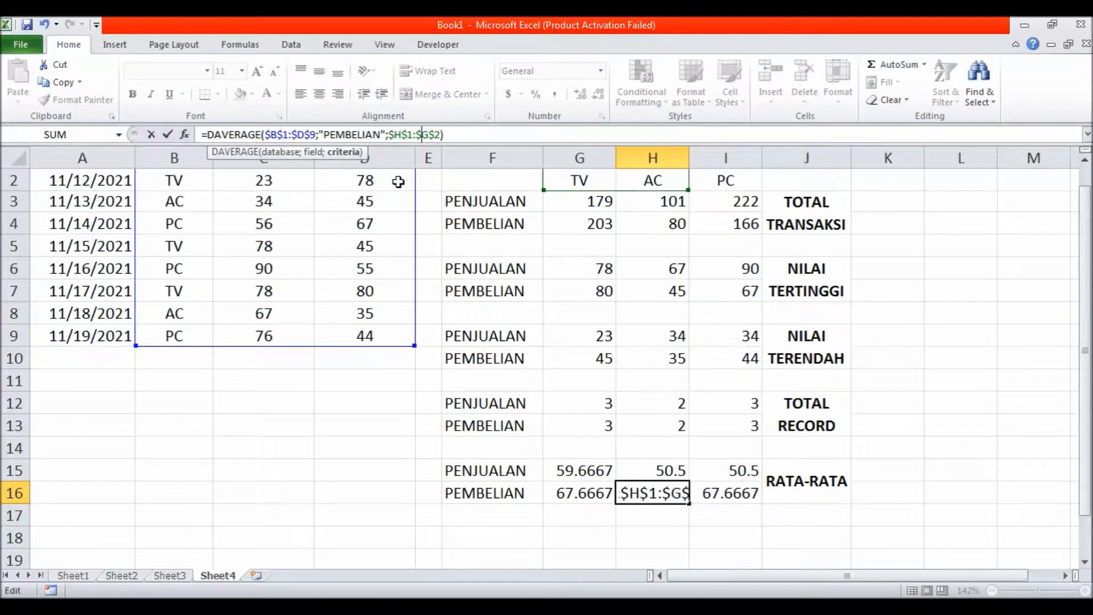
{"action": "key", "text": "Delete"}
{"action": "type", "text": "H"}
{"action": "key", "text": "Return"}
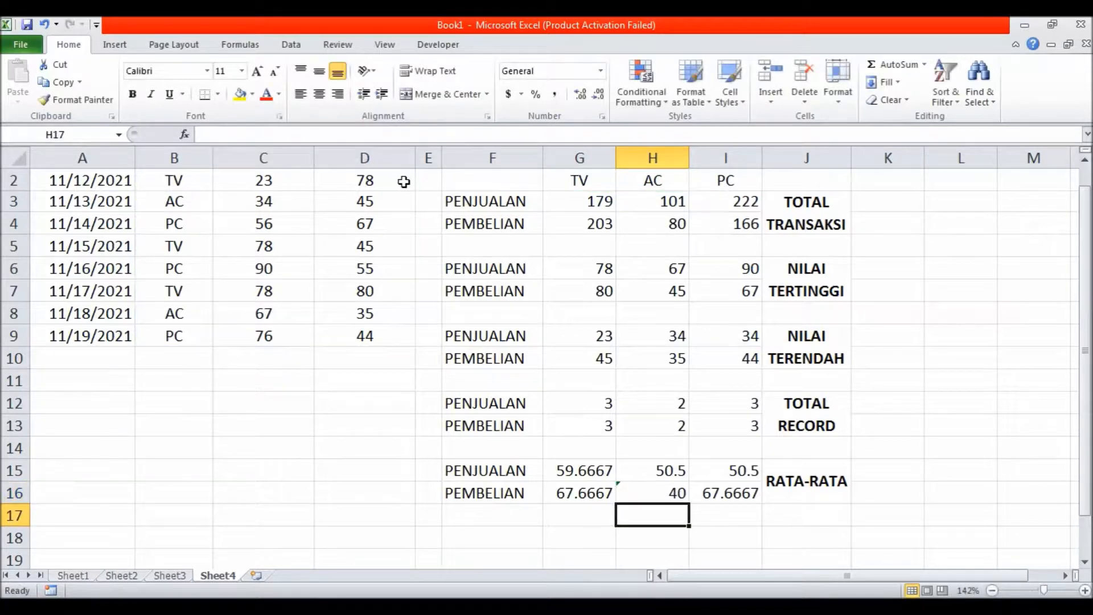
- Change the criteria range of the PC purchase DAVERAGE formula in I16 to $I$1:$I$2
{"action": "left_click", "coordinate": [722, 489]}
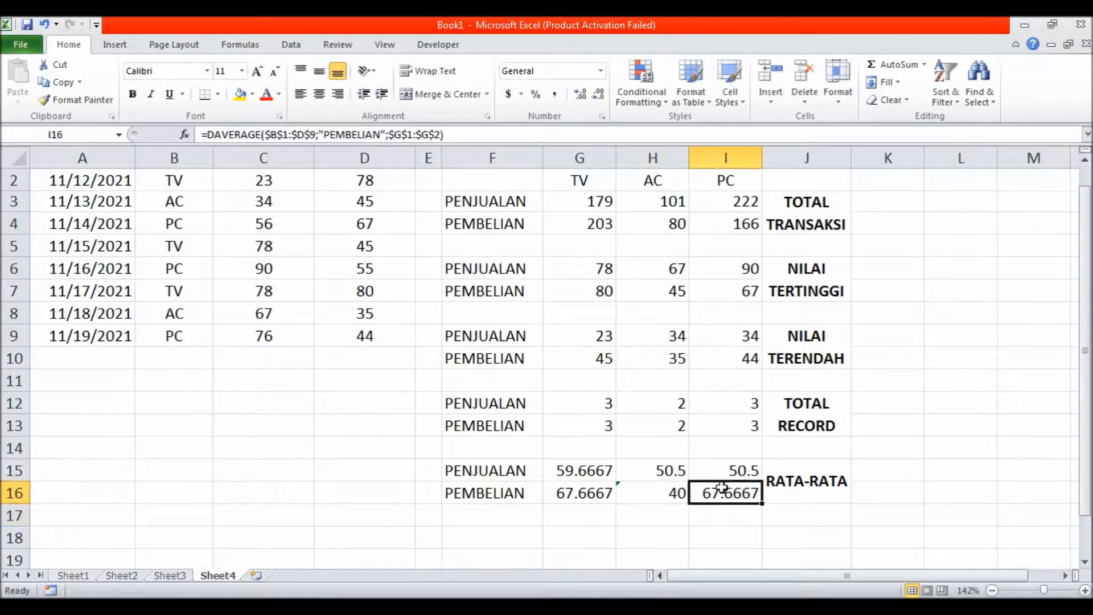
{"action": "left_click", "coordinate": [404, 134]}
{"action": "key", "text": "BackSpace"}
{"action": "type", "text": "H"}
{"action": "key", "text": "Right"}
{"action": "key", "text": "Right"}
{"action": "key", "text": "Right"}
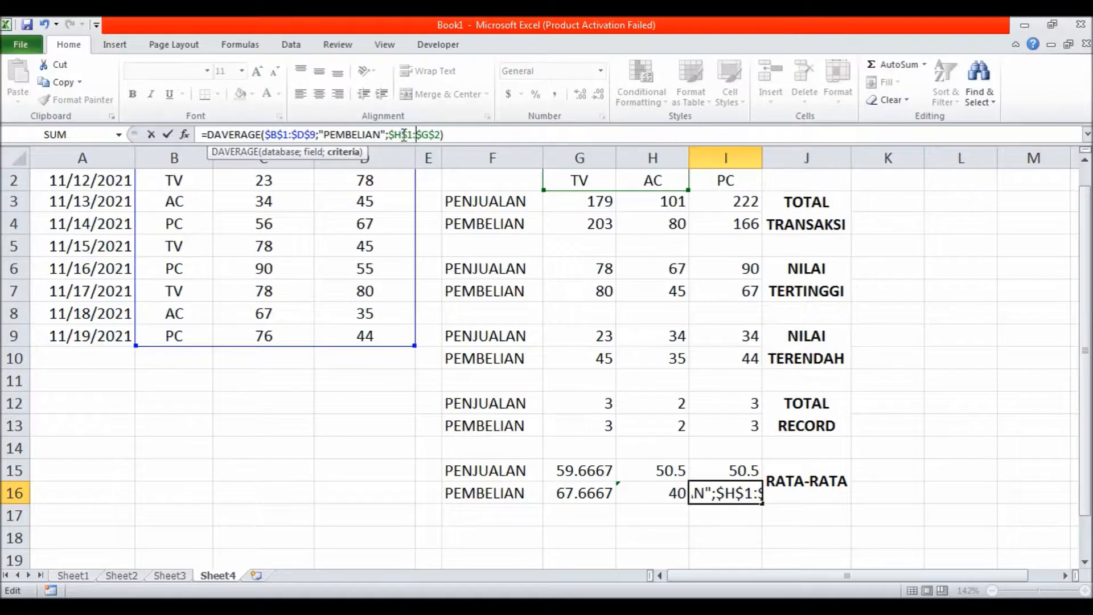
{"action": "key", "text": "Left"}
{"action": "key", "text": "Left"}
{"action": "key", "text": "Left"}
{"action": "key", "text": "BackSpace"}
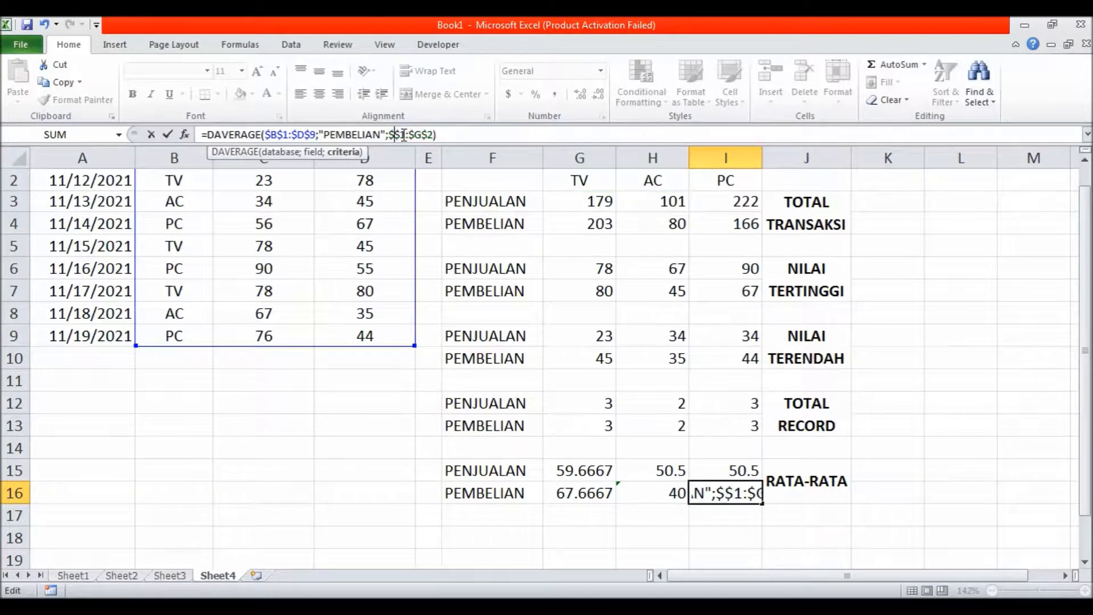
{"action": "type", "text": "I"}
{"action": "key", "text": "Right"}
{"action": "key", "text": "Right"}
{"action": "key", "text": "Right"}
{"action": "key", "text": "Right"}
{"action": "key", "text": "Right"}
{"action": "key", "text": "BackSpace"}
{"action": "type", "text": "I"}
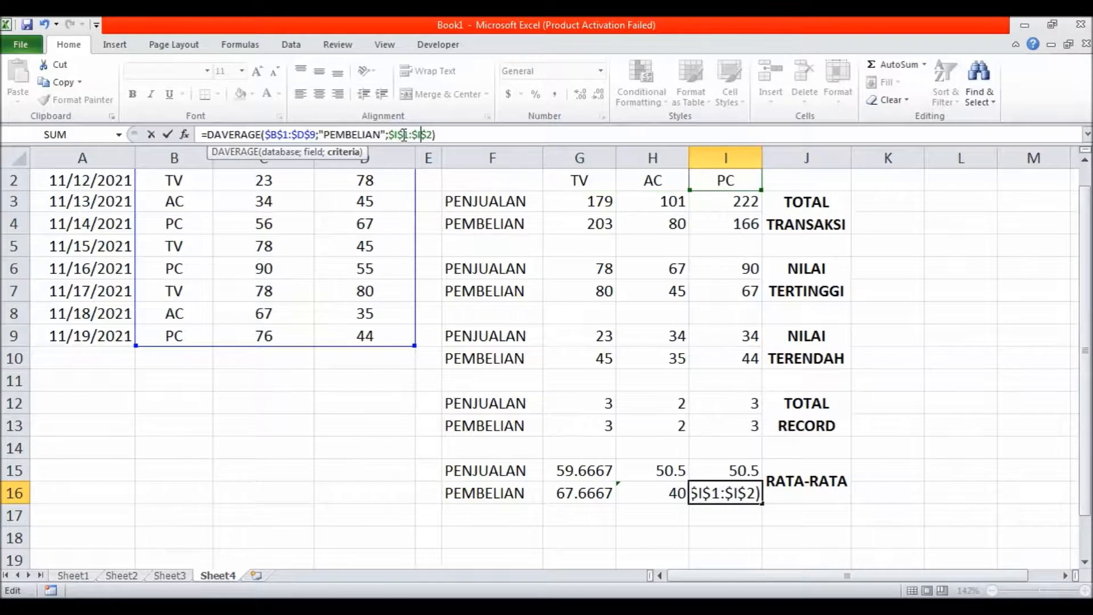
{"action": "key", "text": "Return"}
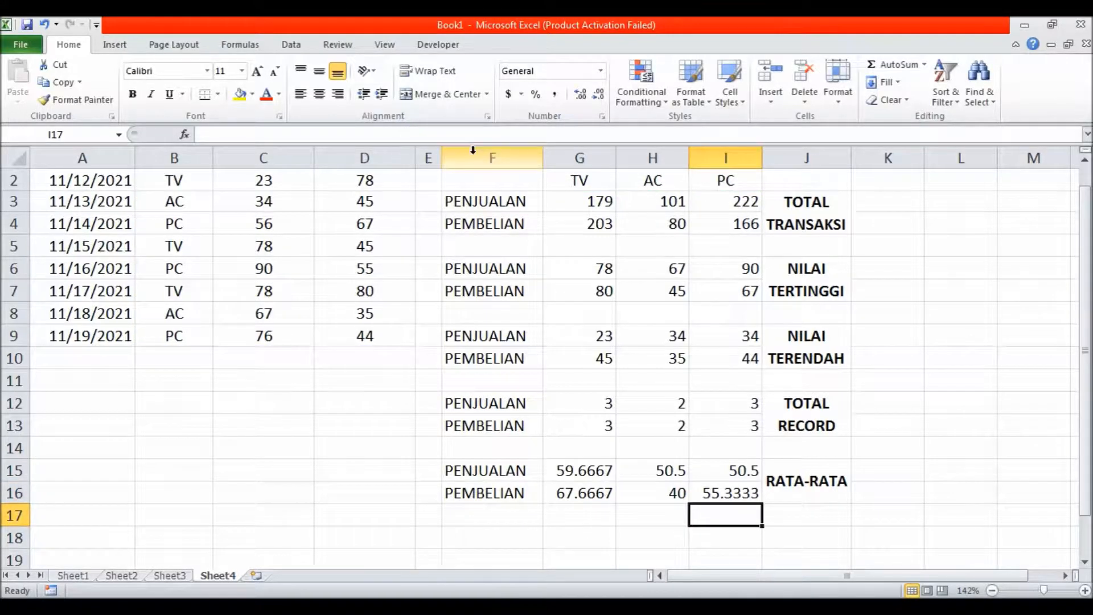
{"action": "left_click_drag", "start_coordinate": [1085, 350], "coordinate": [1085, 331]}
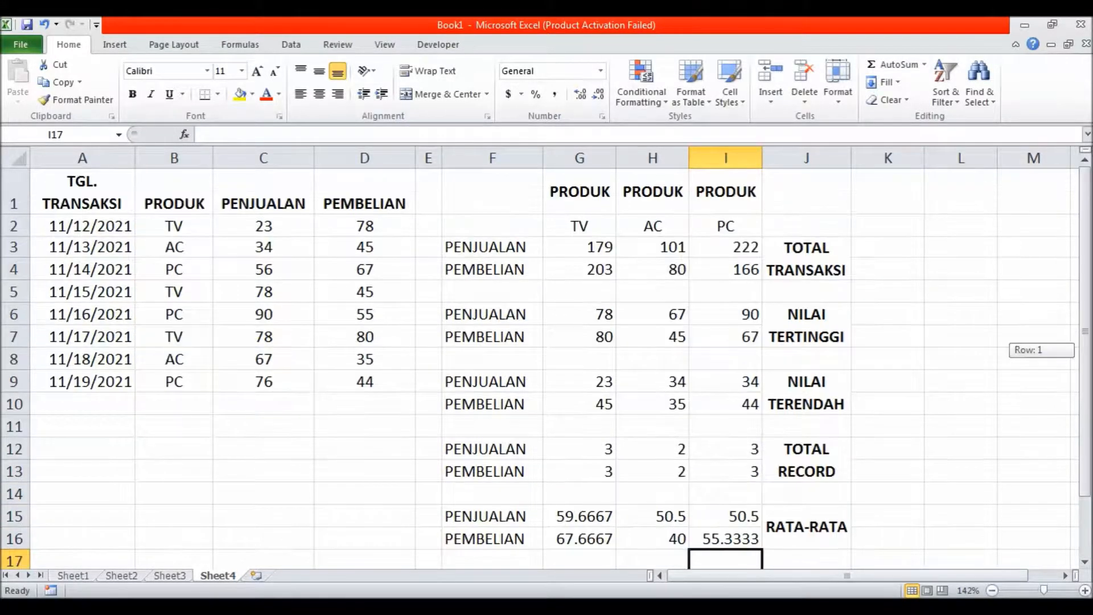
{"action": "left_click", "coordinate": [1064, 426]}
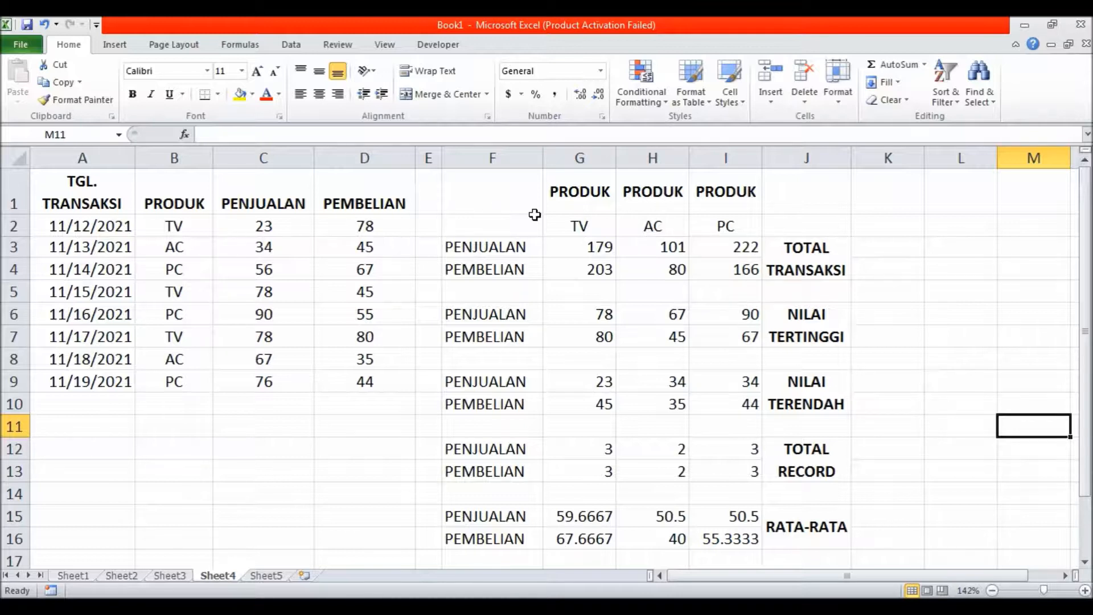
- Insert two empty columns after the PEMBELIAN column, ahead of the narrow column E
{"action": "left_click", "coordinate": [430, 153]}
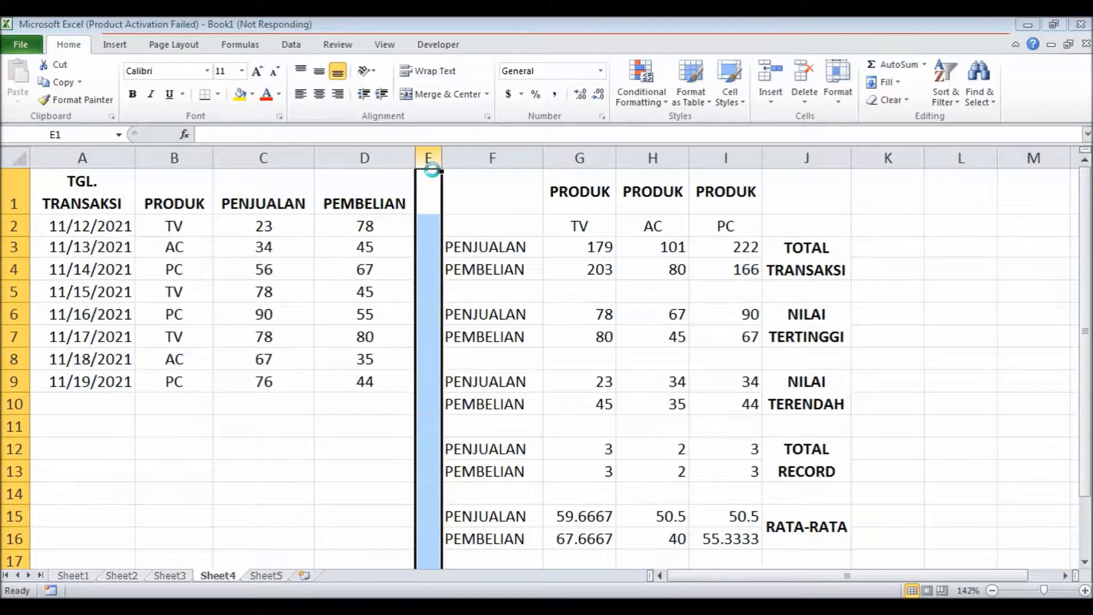
{"action": "right_click", "coordinate": [433, 164]}
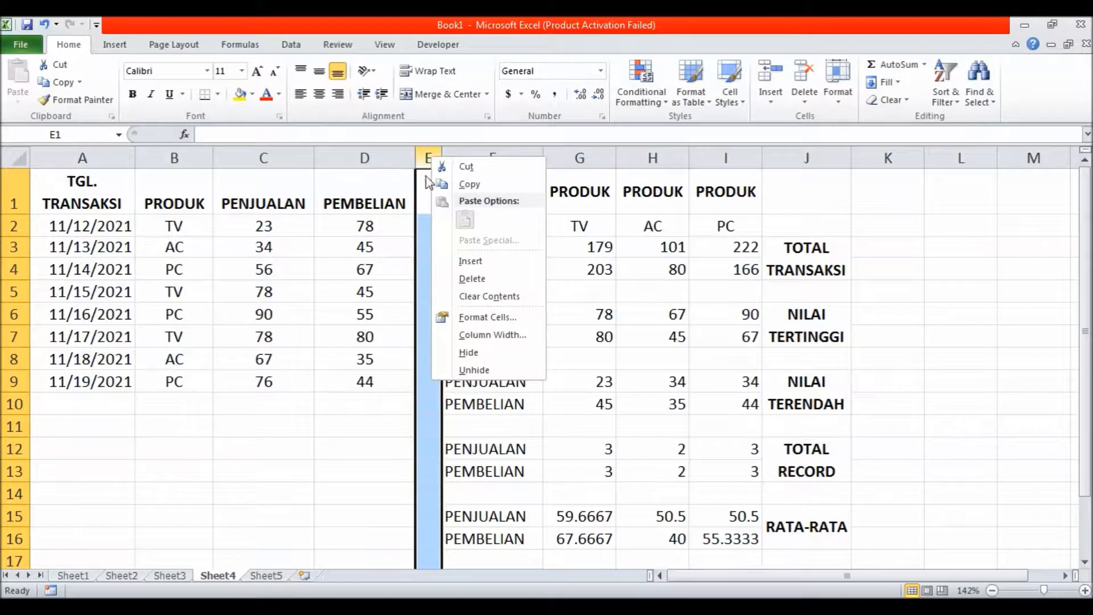
{"action": "left_click", "coordinate": [487, 262]}
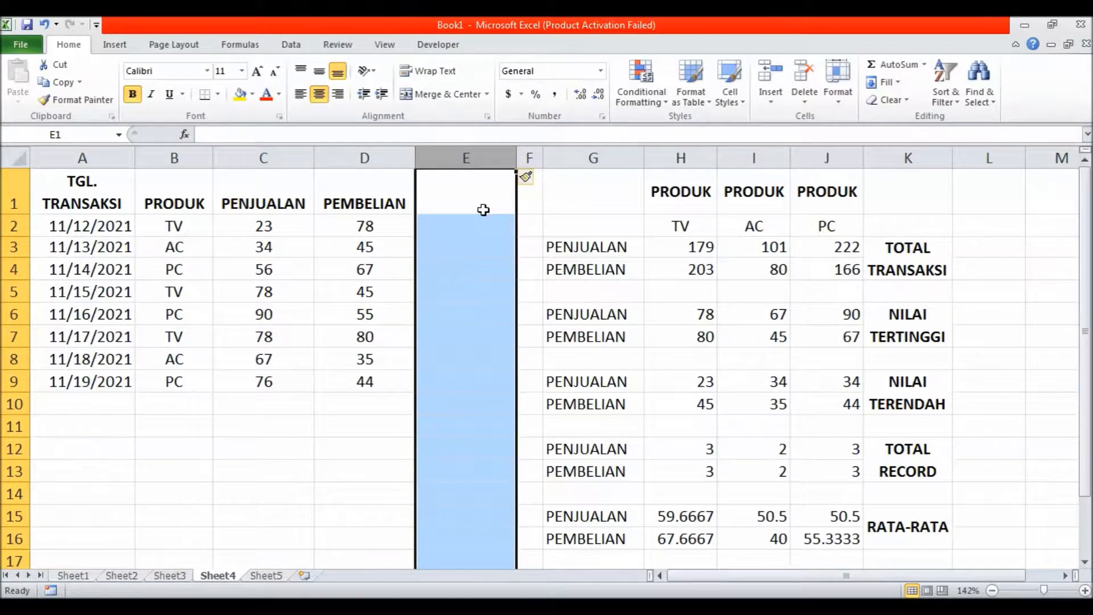
{"action": "right_click", "coordinate": [483, 210]}
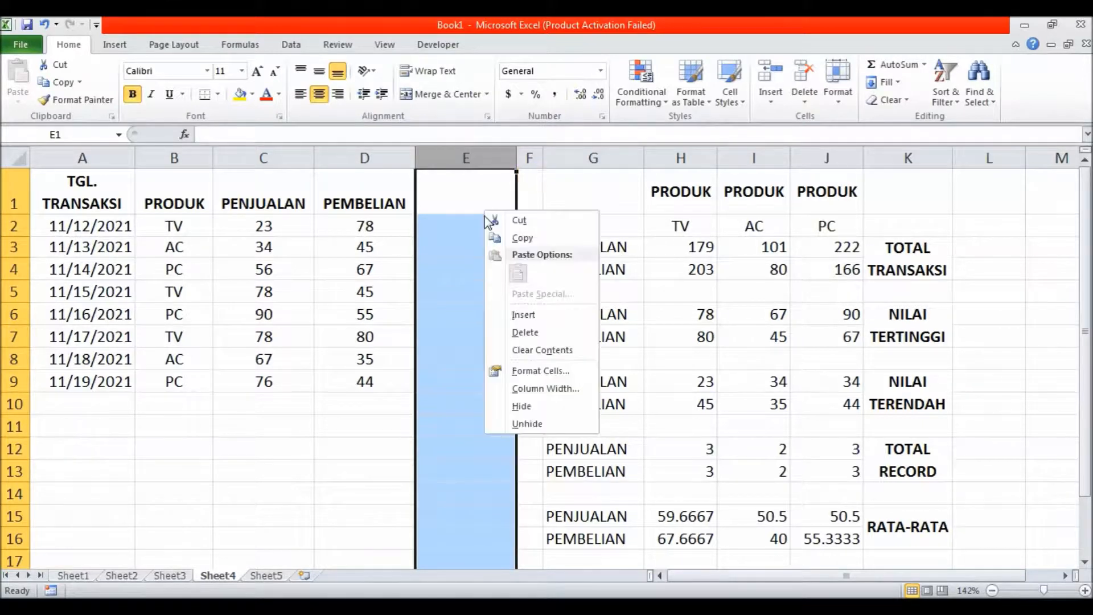
{"action": "left_click", "coordinate": [536, 318]}
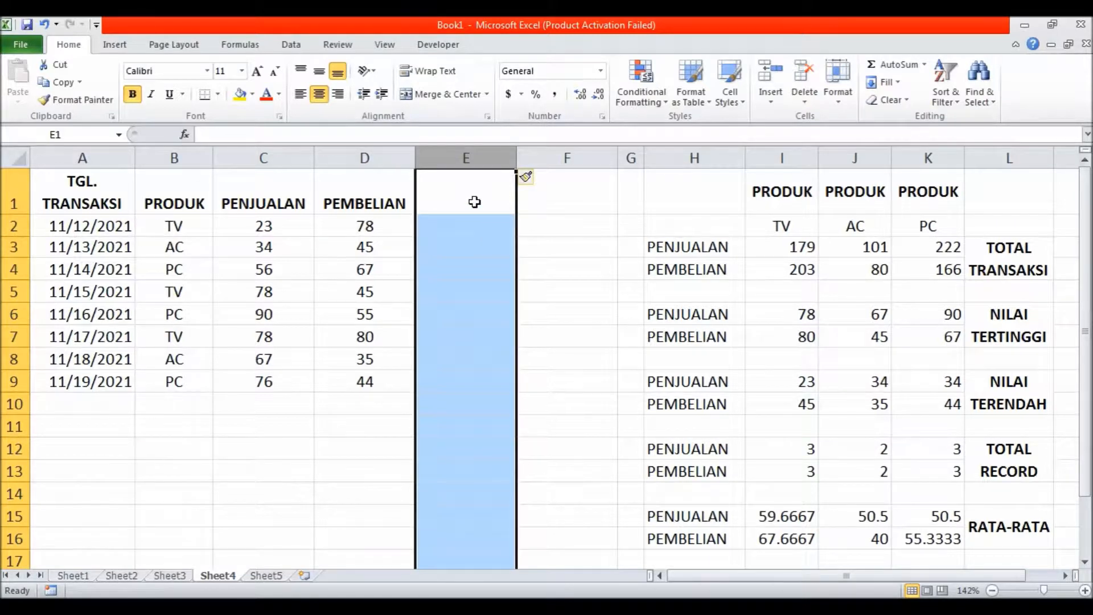
- Enter the formula =B2&" - "&C2&" - "&D2 in E2 to join the first transaction's product, sales and purchase values
{"action": "left_click", "coordinate": [481, 239]}
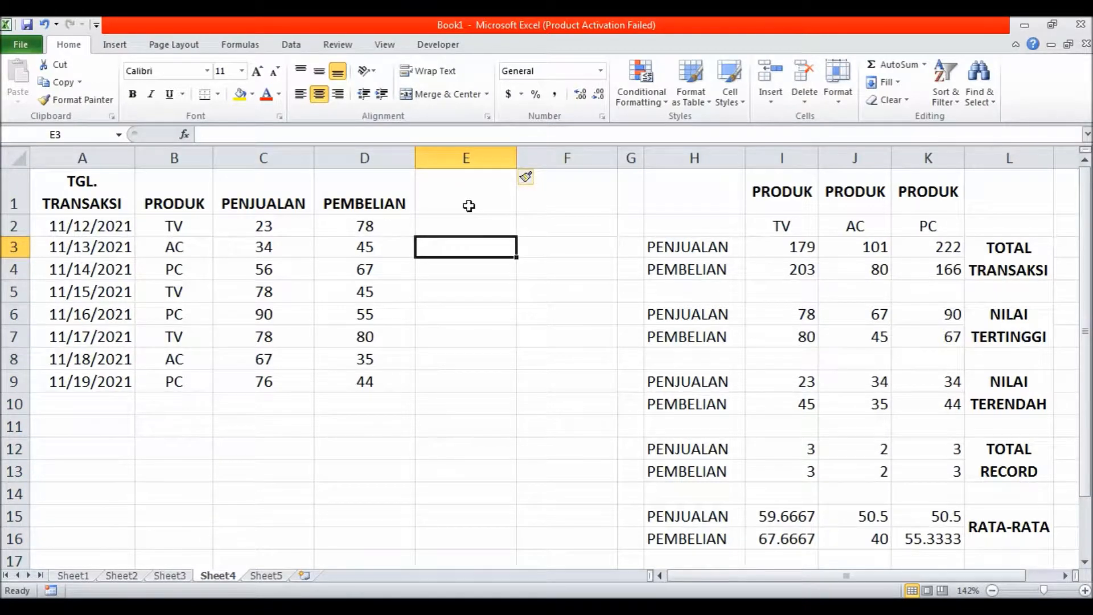
{"action": "left_click", "coordinate": [465, 228]}
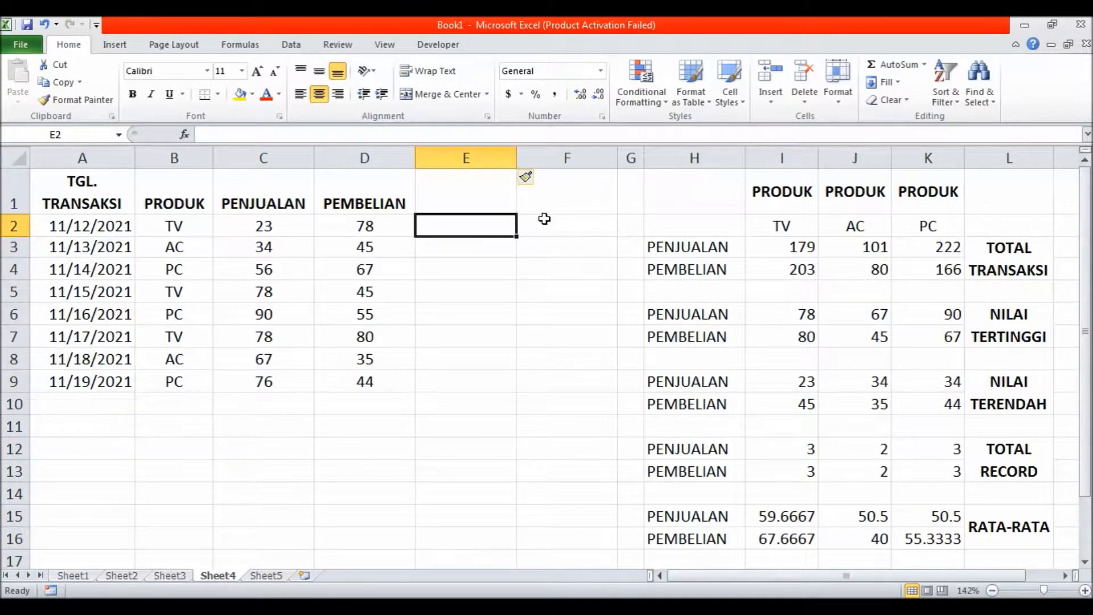
{"action": "double_click", "coordinate": [457, 227]}
{"action": "type", "text": "="}
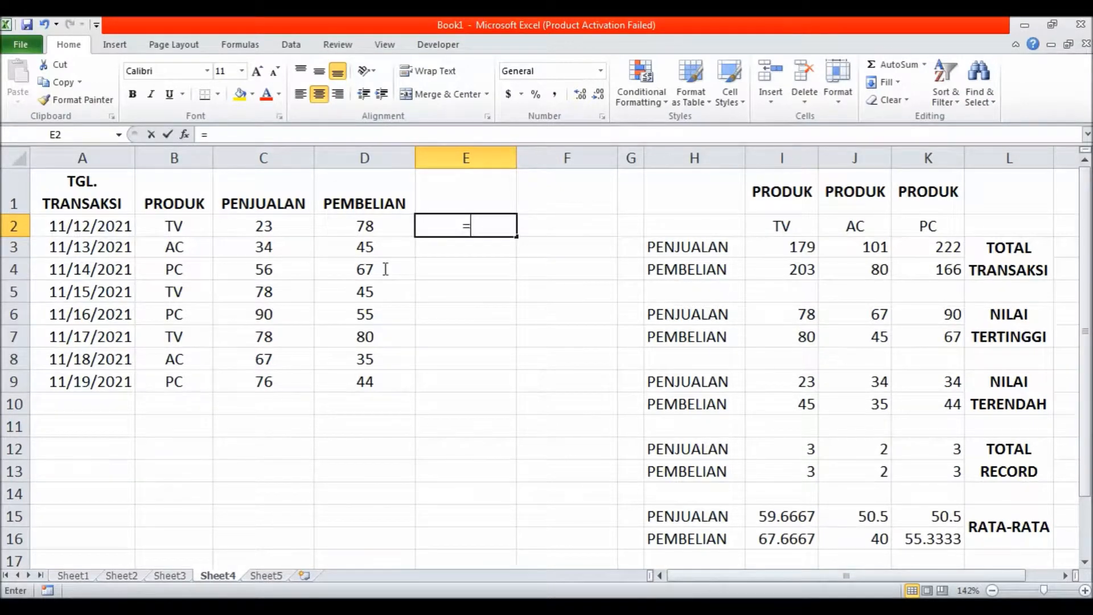
{"action": "left_click", "coordinate": [173, 226]}
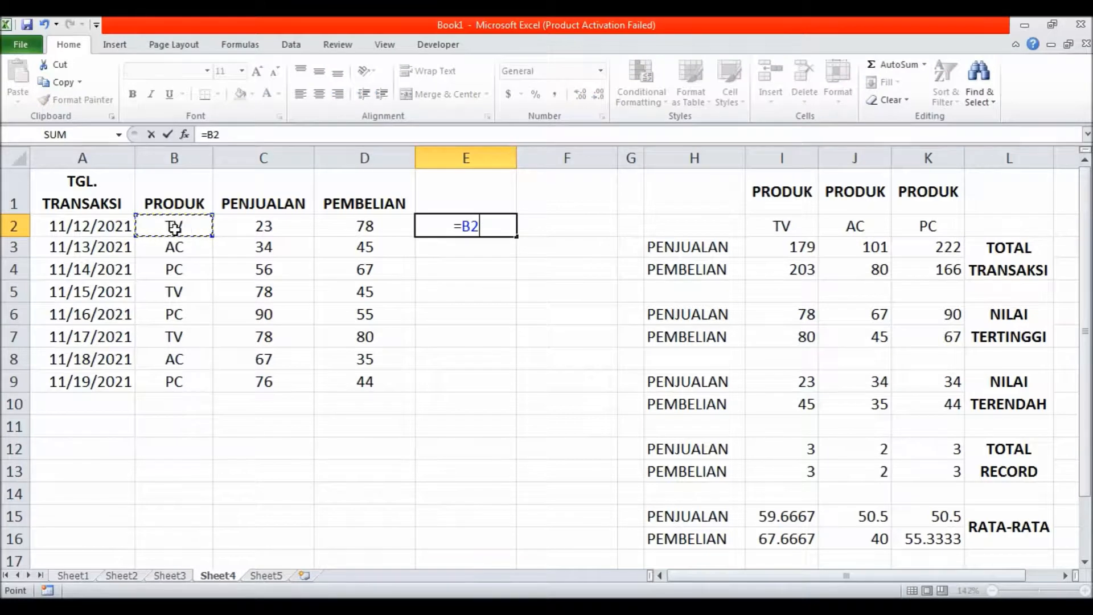
{"action": "type", "text": "&\""}
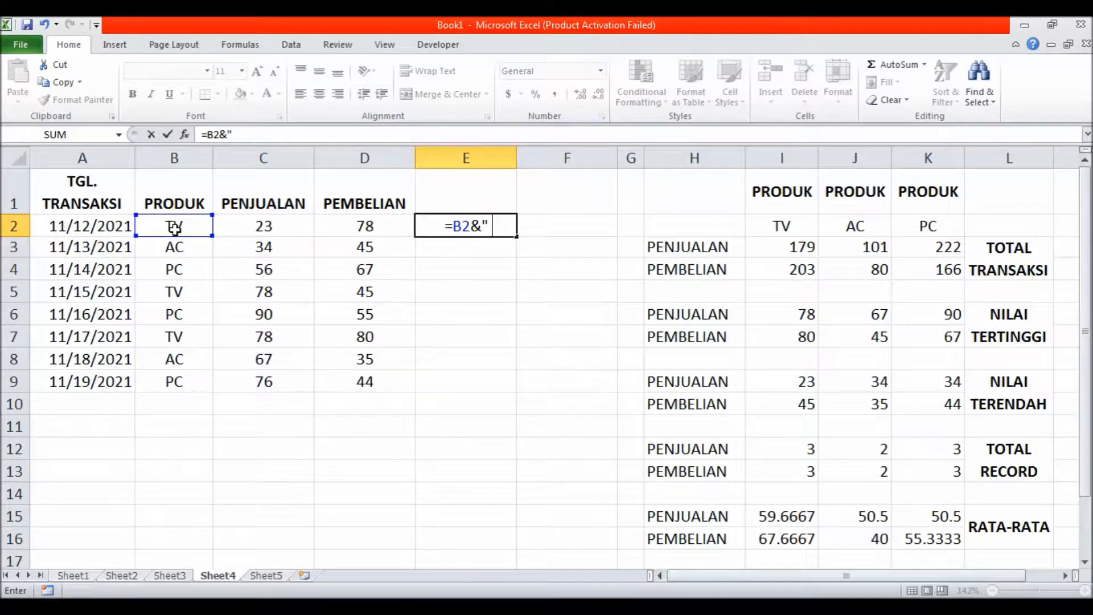
{"action": "type", "text": " - \"&"}
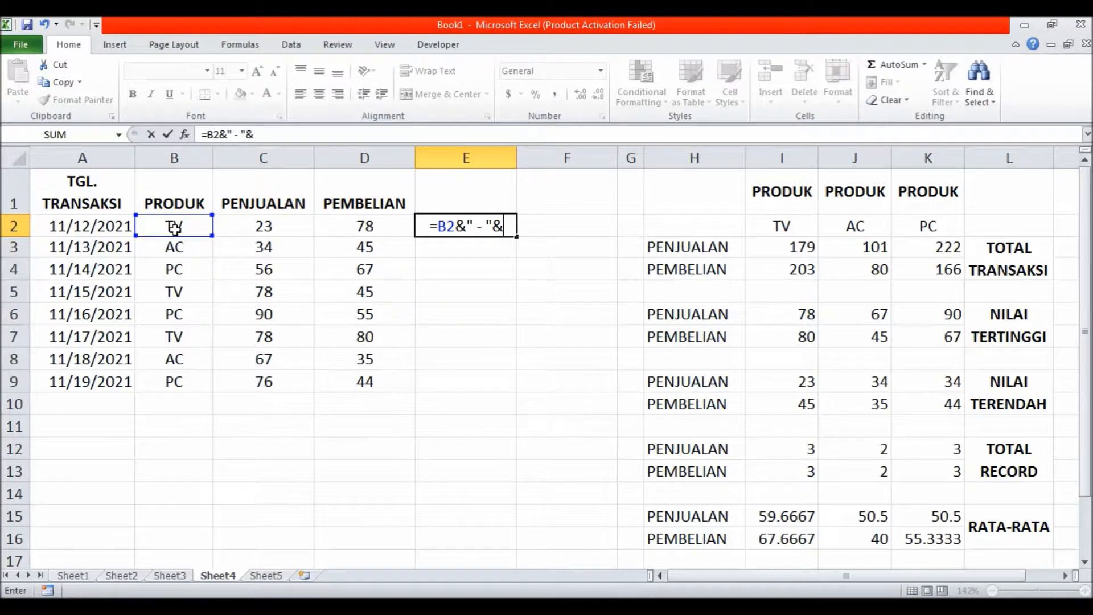
{"action": "left_click", "coordinate": [281, 226]}
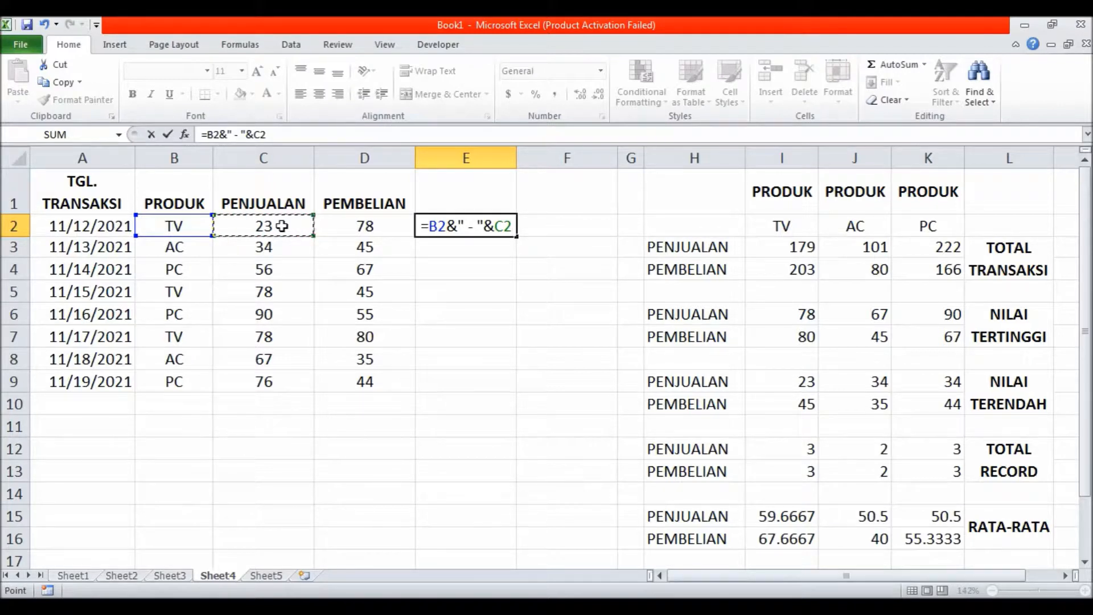
{"action": "type", "text": "&"}
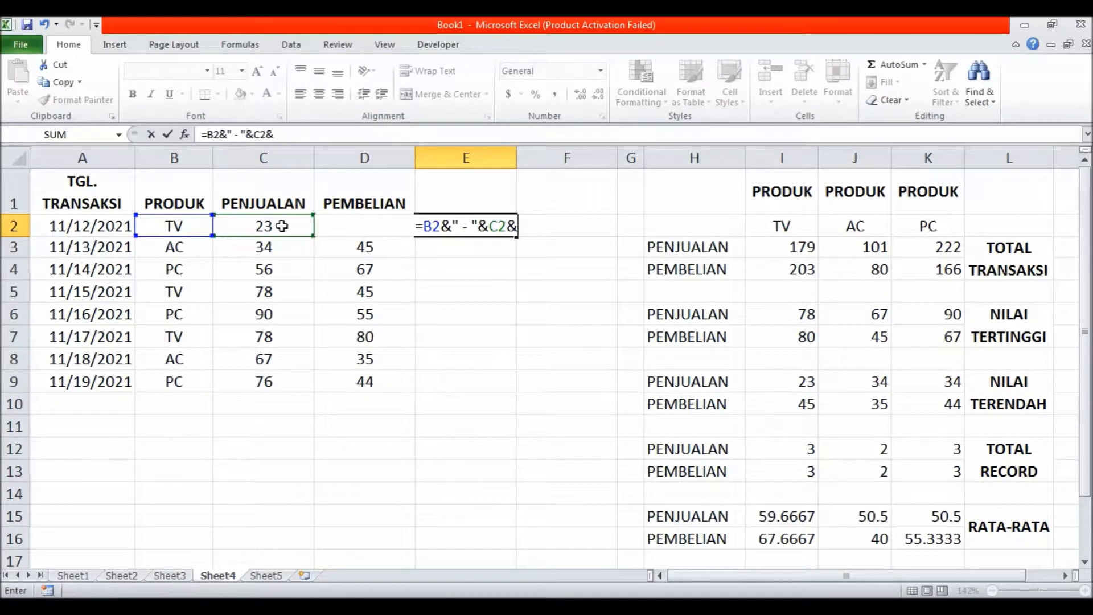
{"action": "type", "text": "\""}
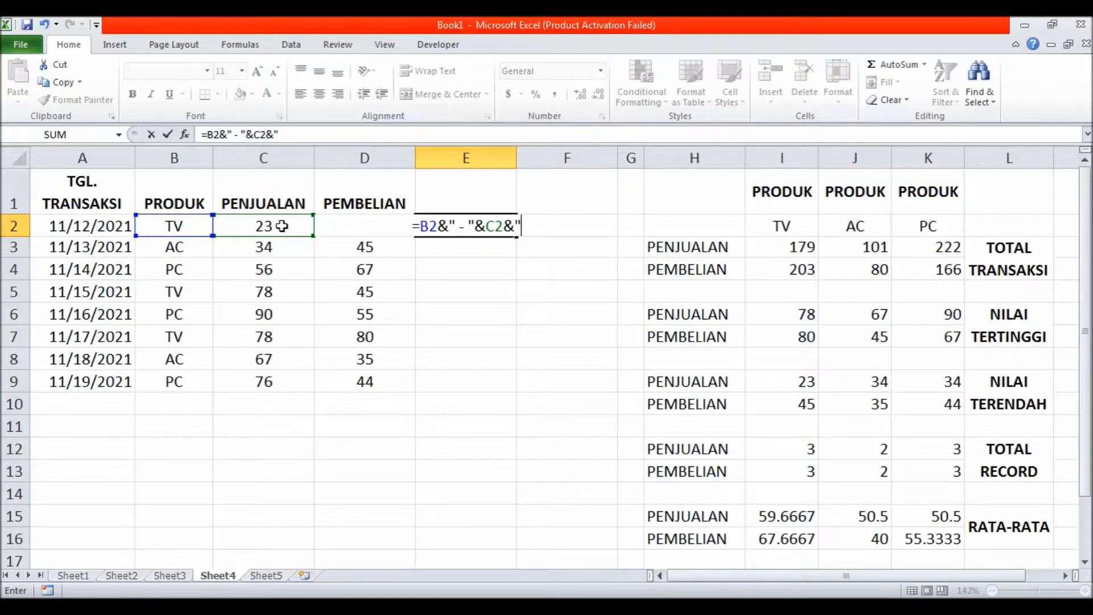
{"action": "type", "text": " - \""}
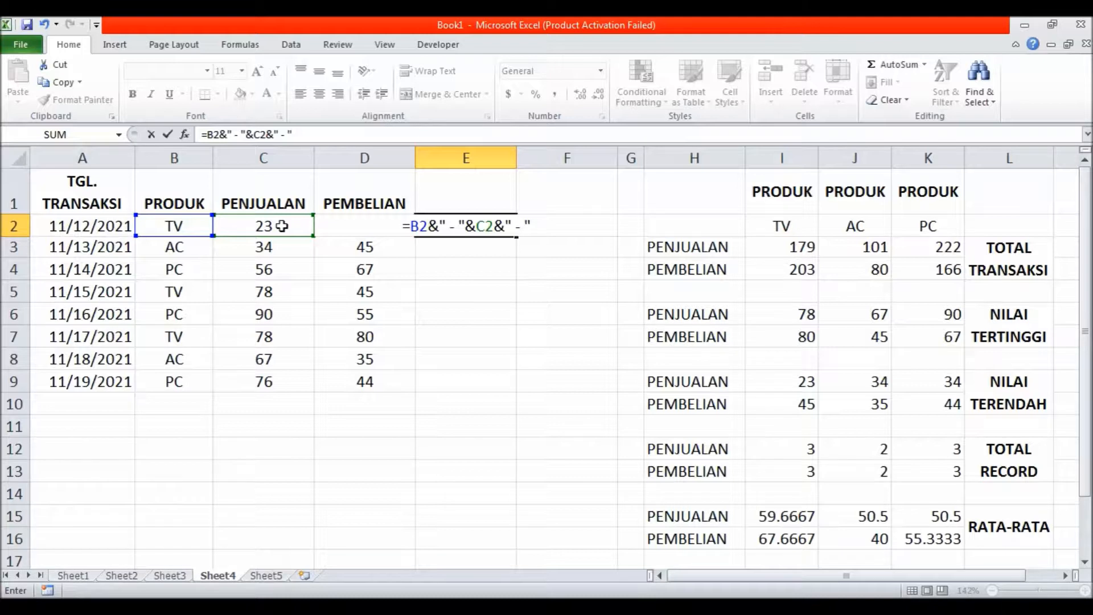
{"action": "type", "text": "&"}
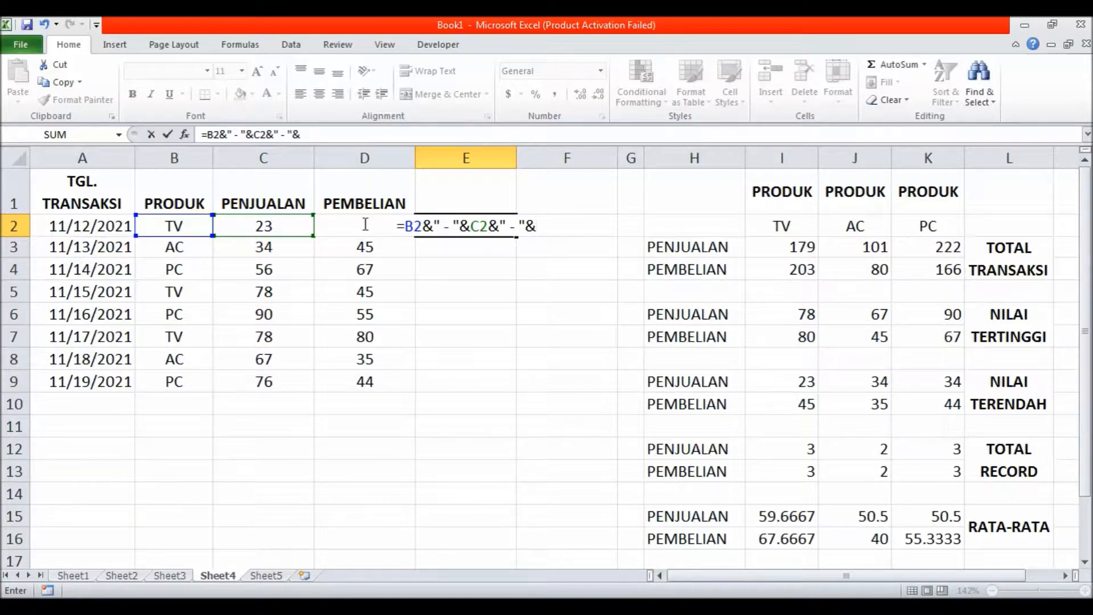
{"action": "key", "text": "F2"}
{"action": "left_click", "coordinate": [391, 241]}
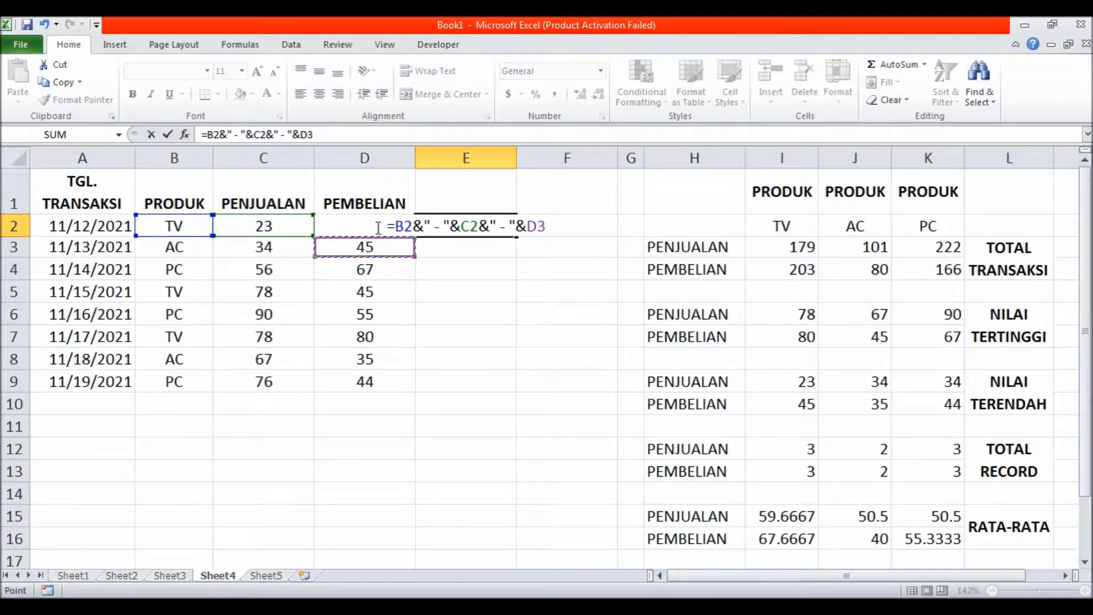
{"action": "left_click", "coordinate": [378, 228]}
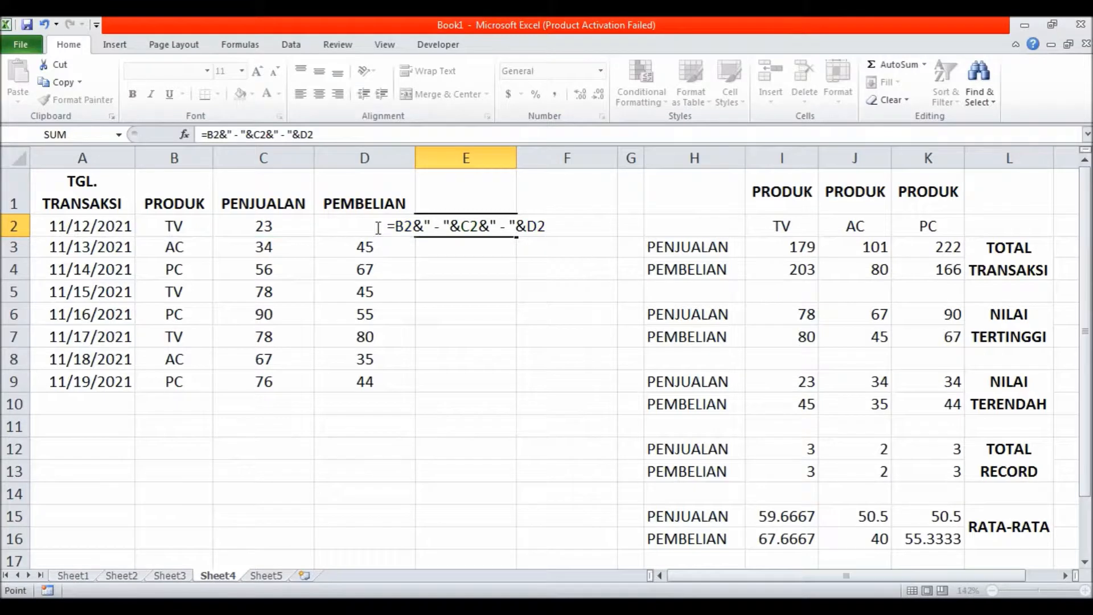
{"action": "key", "text": "Return"}
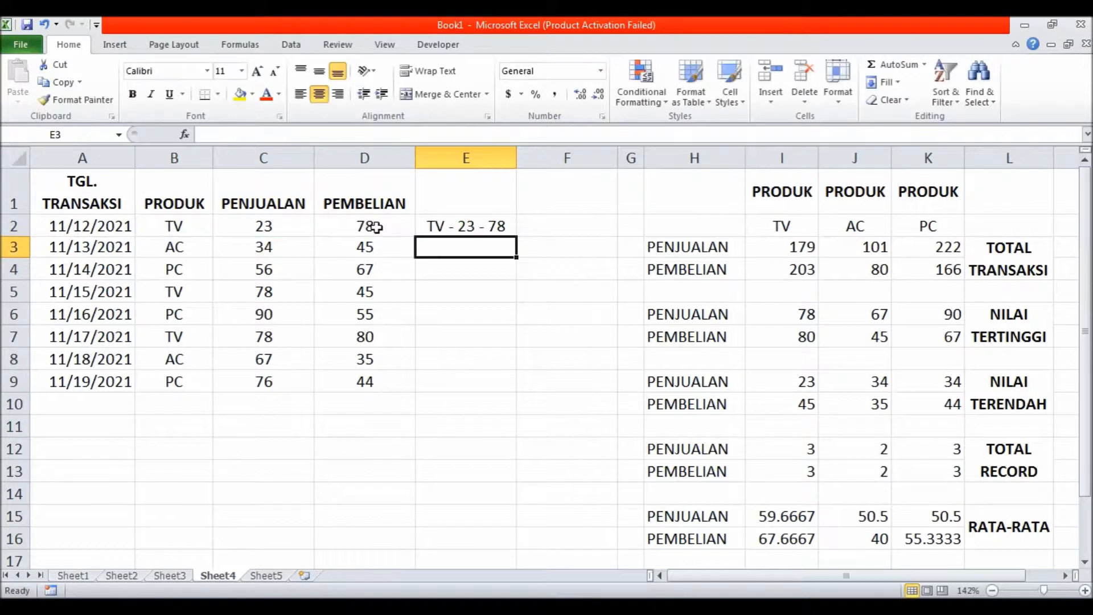
- Fill the joined-text formula from E2 down to E9 and narrow column E slightly
{"action": "left_click", "coordinate": [493, 225]}
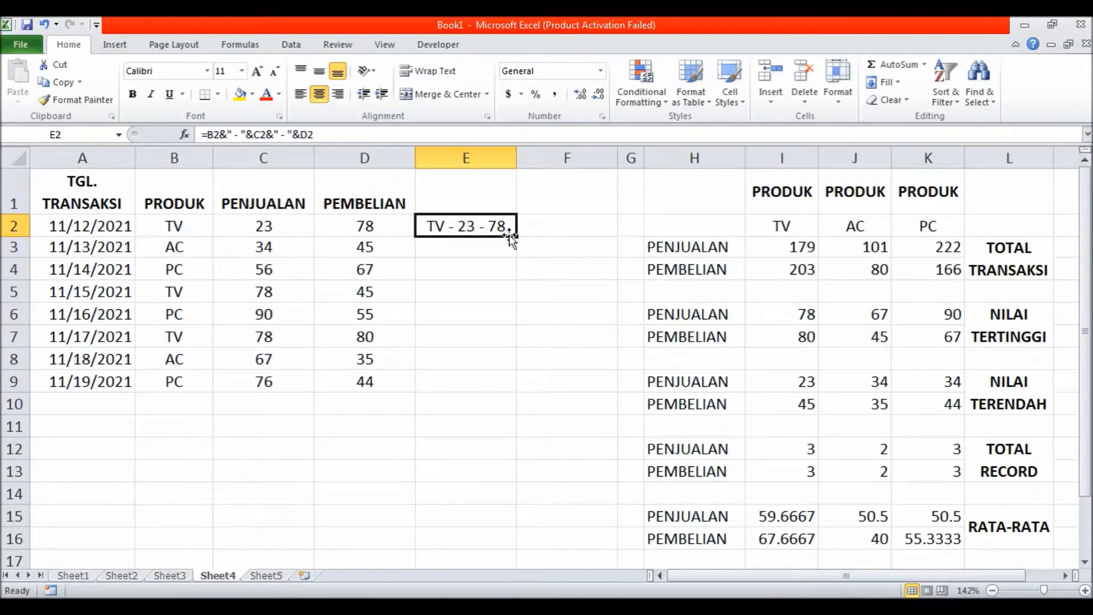
{"action": "left_click_drag", "start_coordinate": [516, 236], "coordinate": [520, 387]}
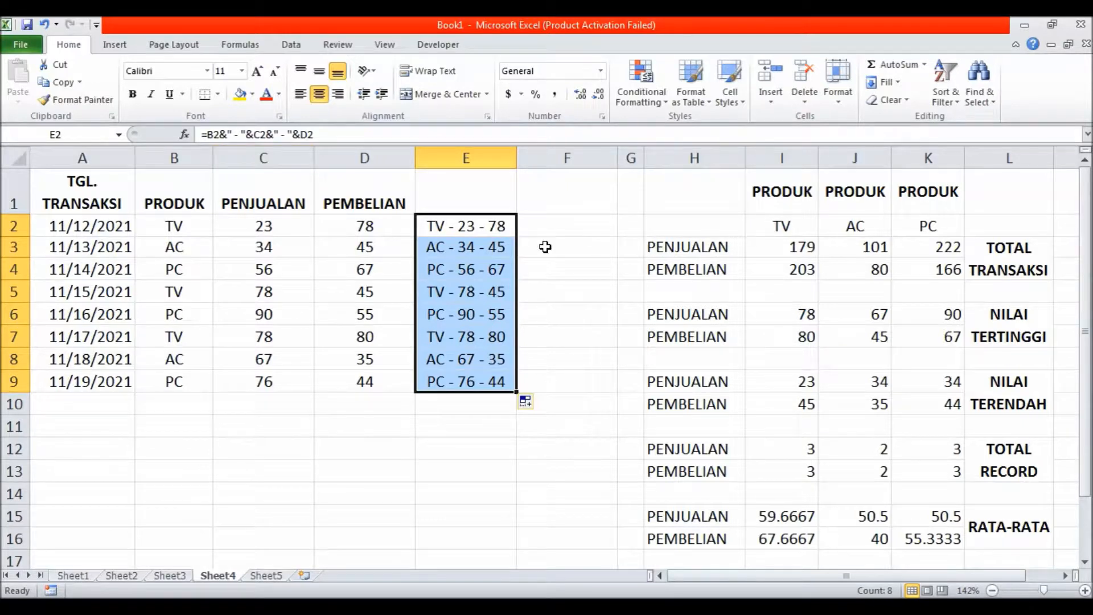
{"action": "mouse_move", "coordinate": [515, 161]}
{"action": "left_mouse_down"}
{"action": "mouse_move", "coordinate": [489, 160]}
{"action": "mouse_move", "coordinate": [512, 165]}
{"action": "left_mouse_up"}
- Try joining the first transaction's product, sales and purchase in F2 with =concat(B2;" - ";C2;" - ";D2)
{"action": "left_click", "coordinate": [553, 228]}
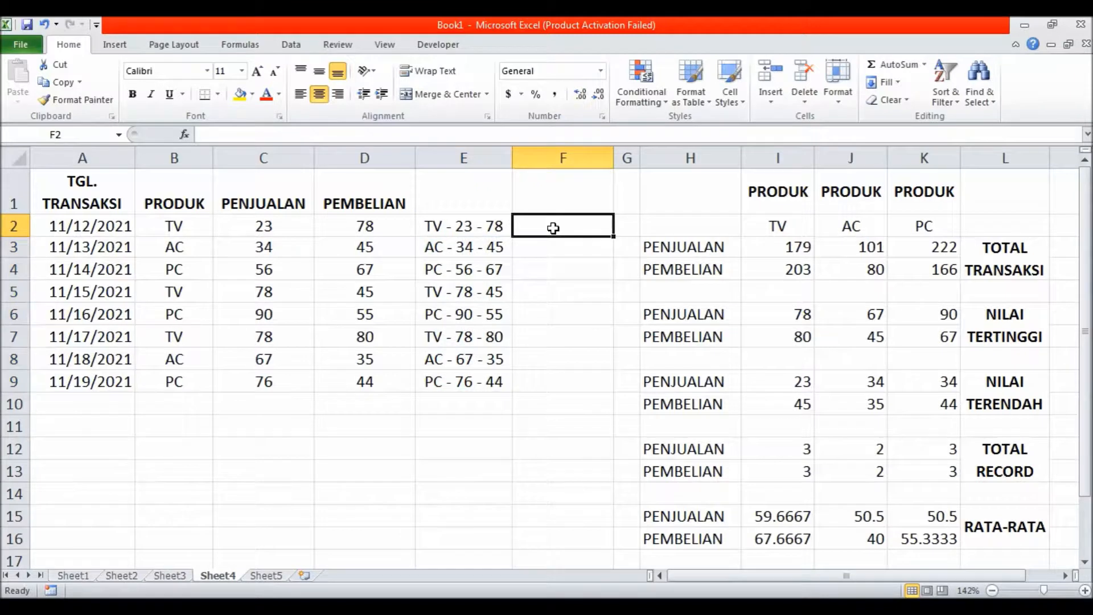
{"action": "type", "text": "=c"}
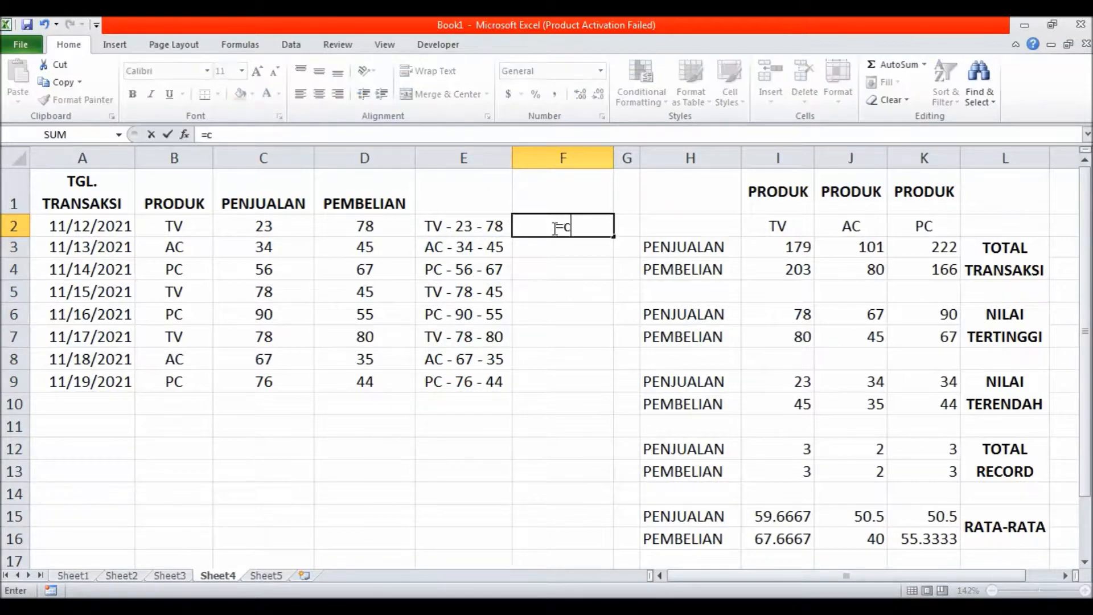
{"action": "type", "text": "oncat"}
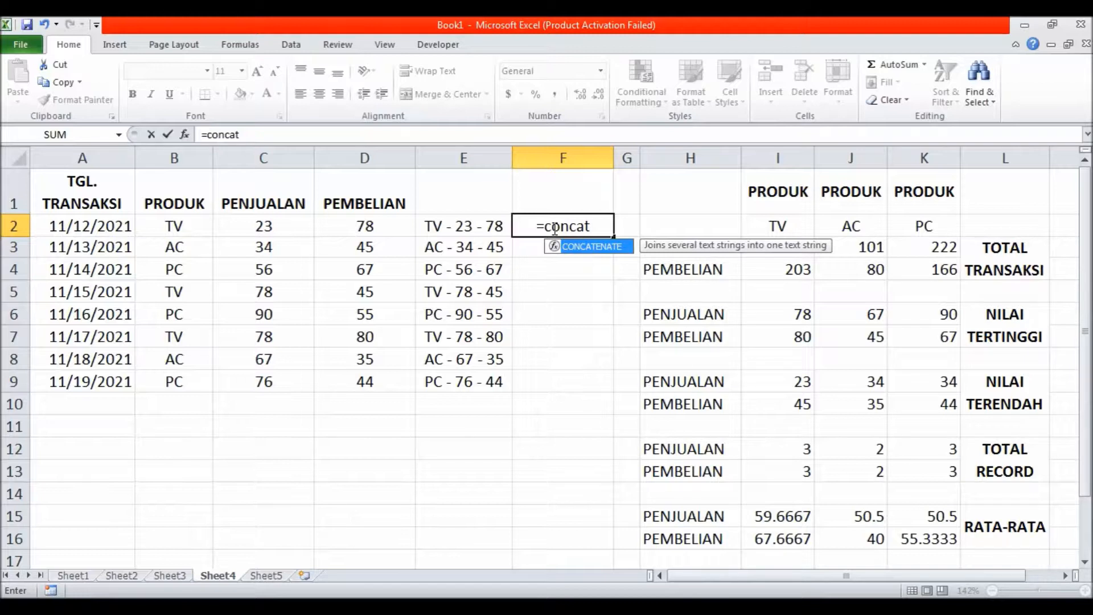
{"action": "type", "text": "("}
{"action": "left_click", "coordinate": [175, 228]}
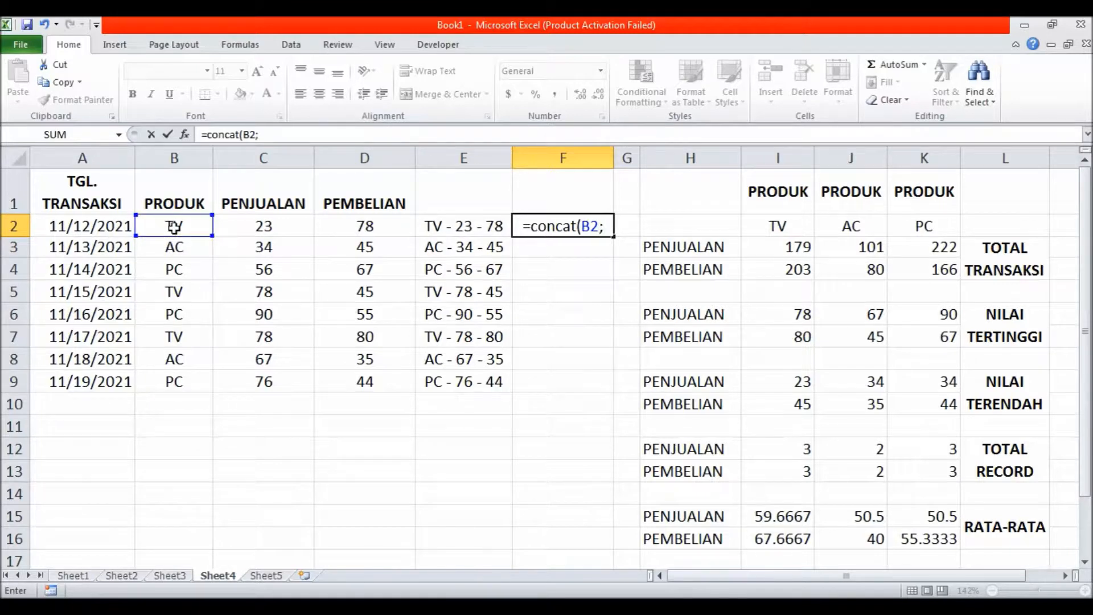
{"action": "type", "text": "\" -"}
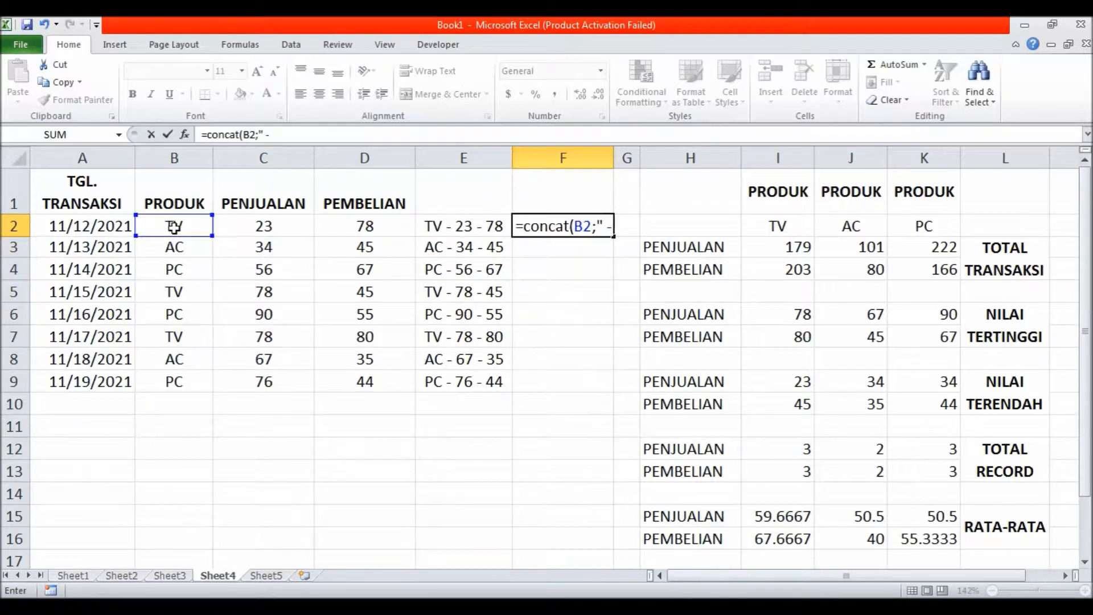
{"action": "type", "text": " \""}
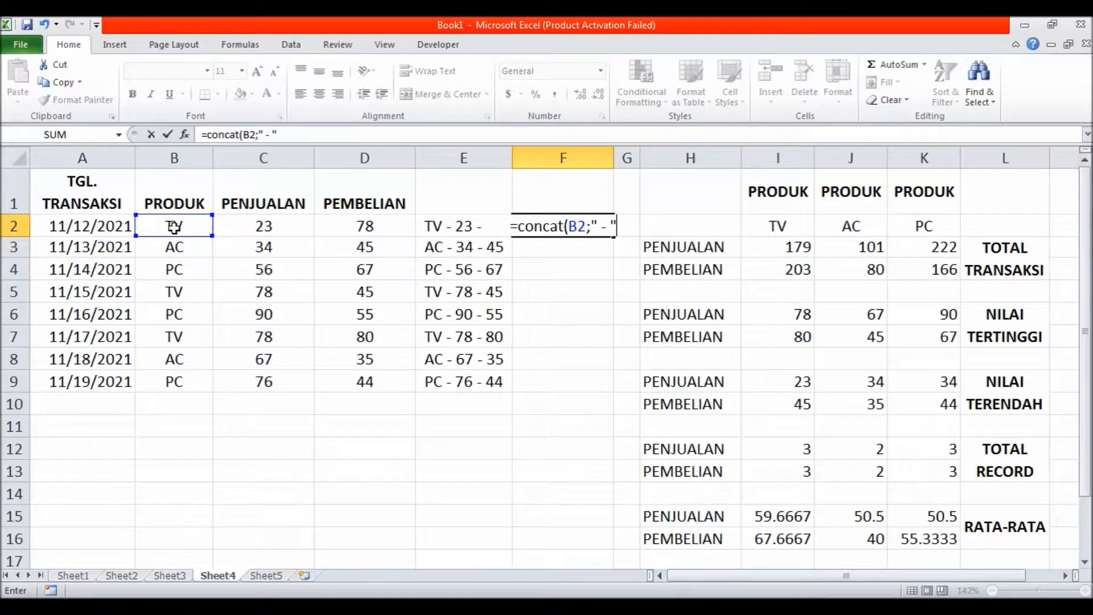
{"action": "type", "text": ";"}
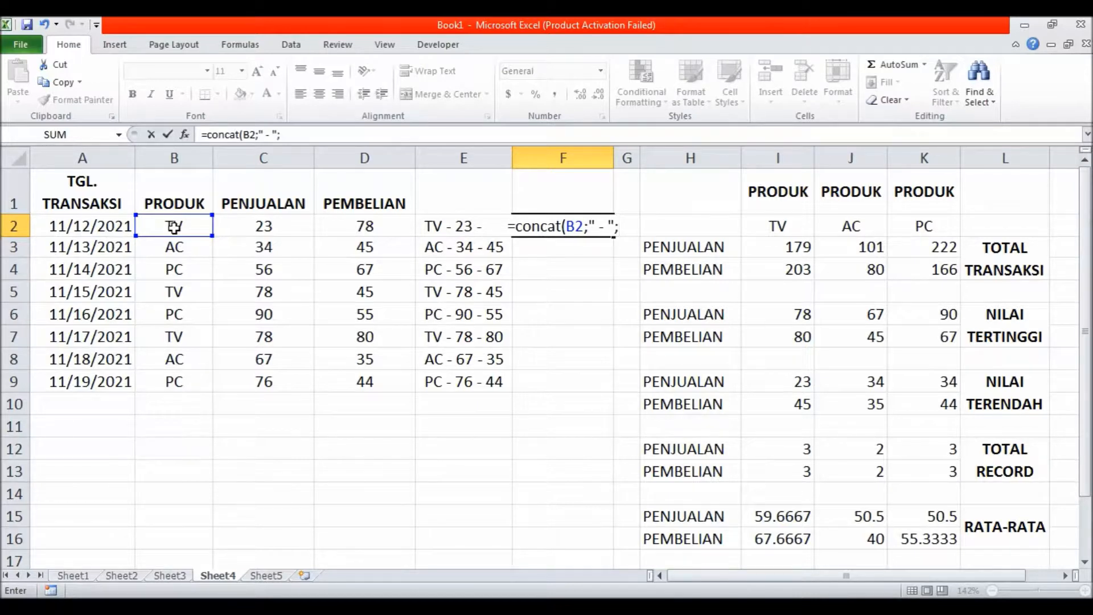
{"action": "left_click", "coordinate": [270, 231]}
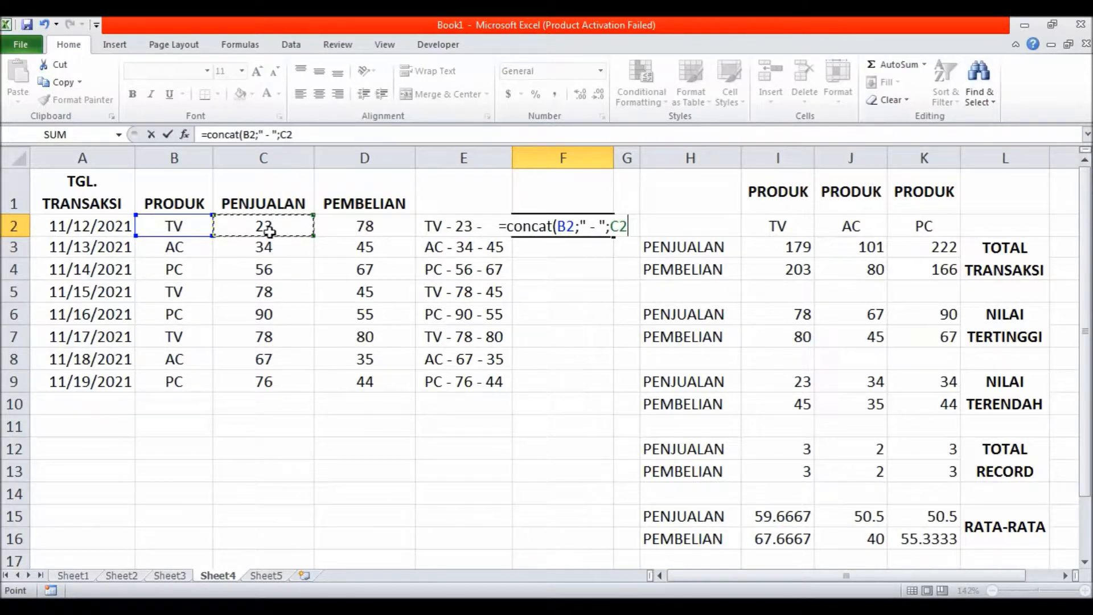
{"action": "type", "text": ";\" "}
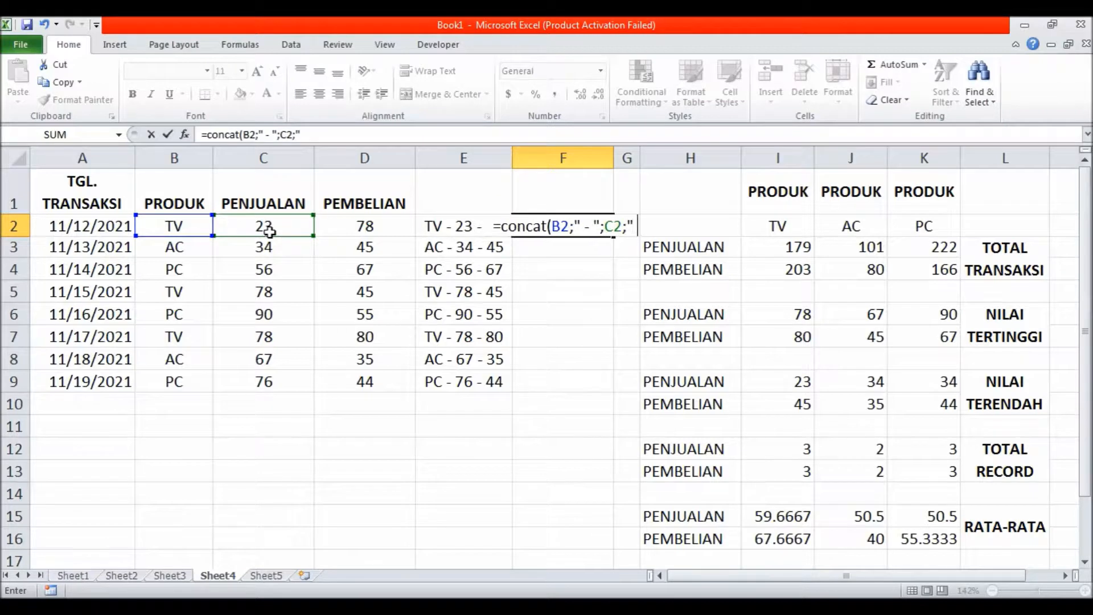
{"action": "type", "text": "- \""}
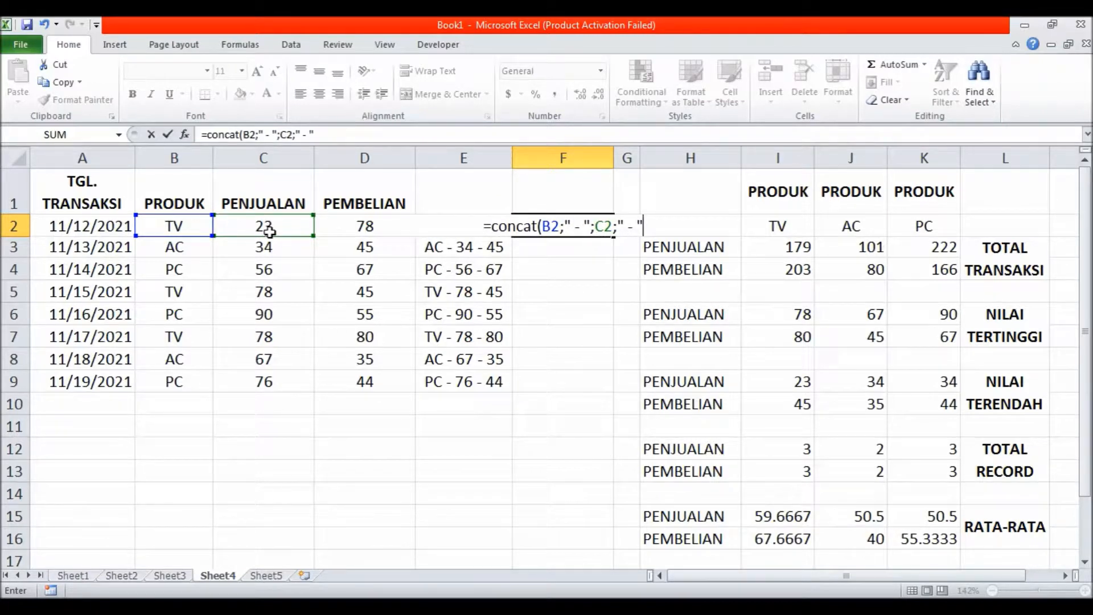
{"action": "type", "text": ";"}
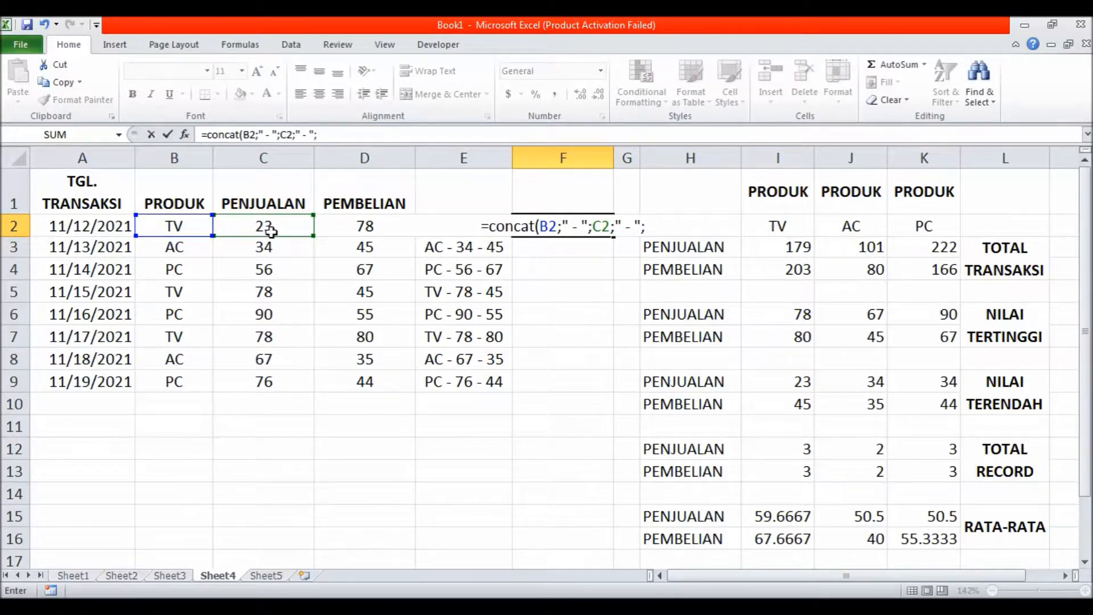
{"action": "left_click", "coordinate": [373, 222]}
{"action": "type", "text": ")"}
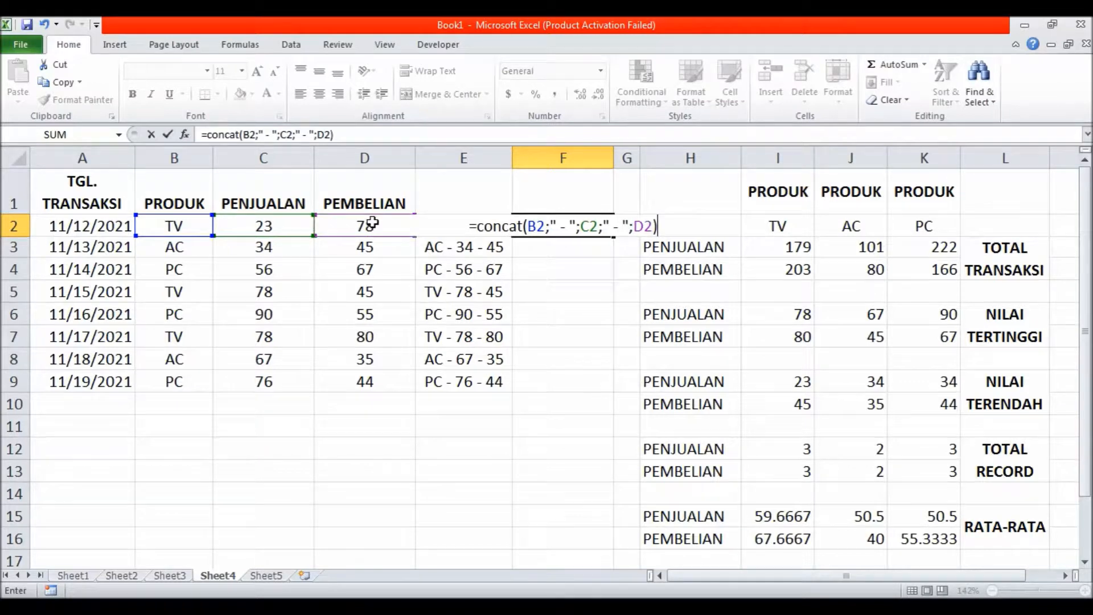
{"action": "key", "text": "Return"}
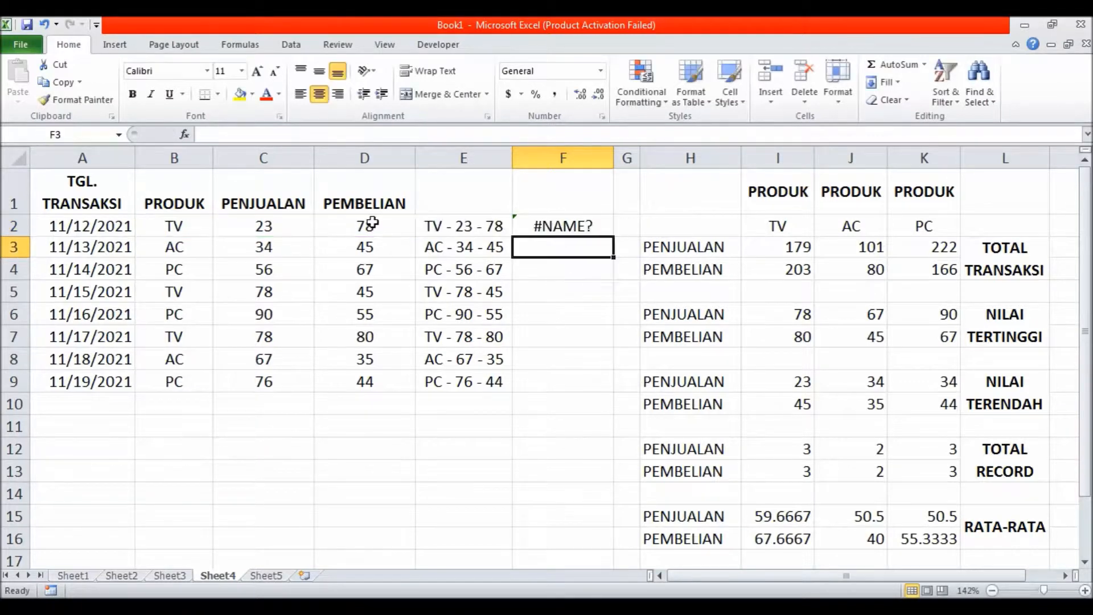
- Replace the formula in F2 with =CONCATENATE(B2;"-";C2;"-";D2) to join the first transaction's product, sales and purchase
{"action": "left_click", "coordinate": [573, 226]}
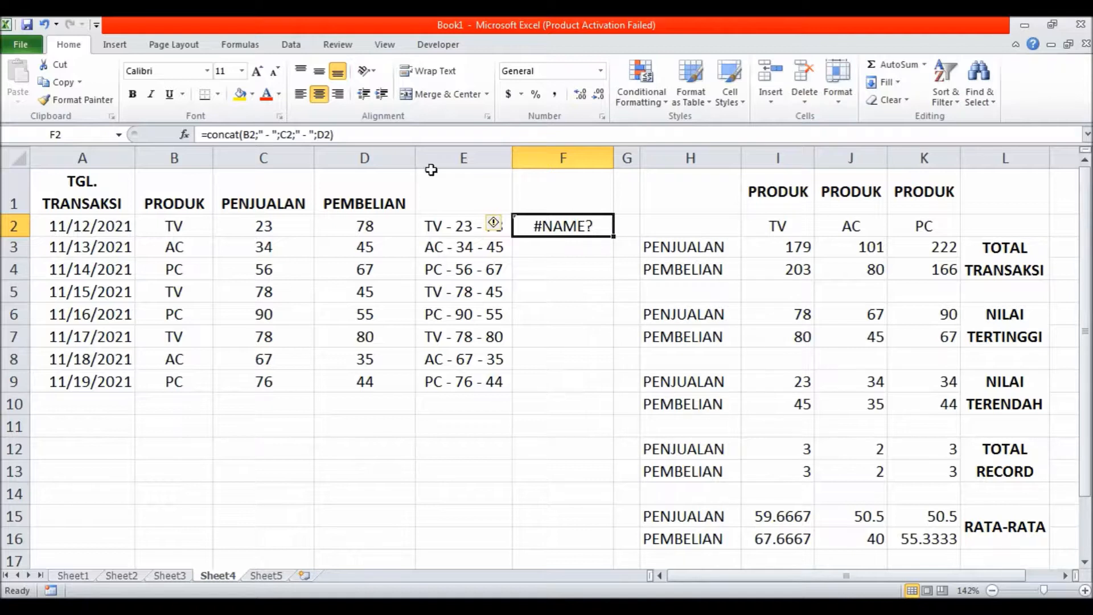
{"action": "left_click", "coordinate": [390, 132]}
{"action": "key", "text": "BackSpace"}
{"action": "key", "text": "BackSpace"}
{"action": "key", "text": "BackSpace"}
{"action": "key", "text": "BackSpace"}
{"action": "key", "text": "BackSpace"}
{"action": "key", "text": "BackSpace"}
{"action": "key", "text": "BackSpace"}
{"action": "key", "text": "BackSpace"}
{"action": "key", "text": "BackSpace"}
{"action": "key", "text": "BackSpace"}
{"action": "key", "text": "BackSpace"}
{"action": "key", "text": "BackSpace"}
{"action": "key", "text": "BackSpace"}
{"action": "key", "text": "BackSpace"}
{"action": "key", "text": "BackSpace"}
{"action": "key", "text": "BackSpace"}
{"action": "key", "text": "BackSpace"}
{"action": "key", "text": "BackSpace"}
{"action": "key", "text": "BackSpace"}
{"action": "key", "text": "BackSpace"}
{"action": "key", "text": "BackSpace"}
{"action": "key", "text": "BackSpace"}
{"action": "key", "text": "BackSpace"}
{"action": "key", "text": "BackSpace"}
{"action": "key", "text": "BackSpace"}
{"action": "key", "text": "BackSpace"}
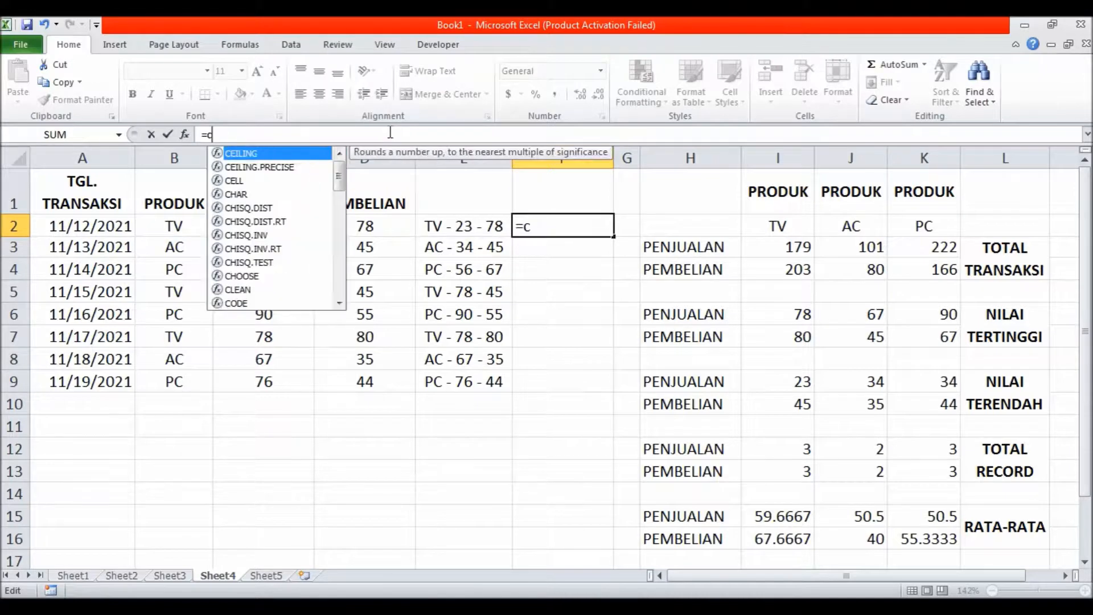
{"action": "type", "text": "o"}
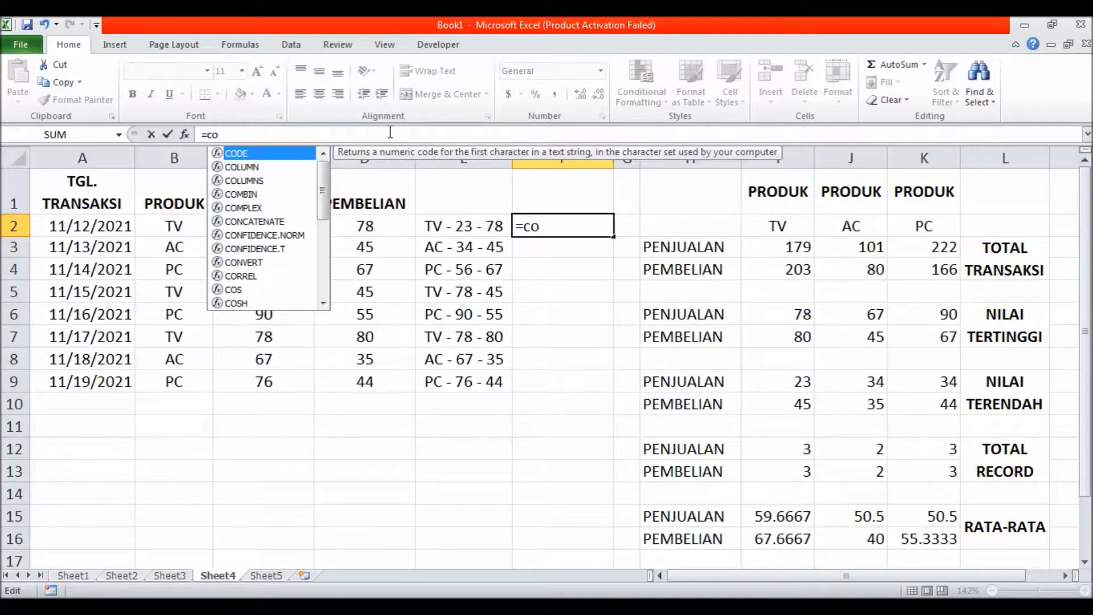
{"action": "type", "text": "n"}
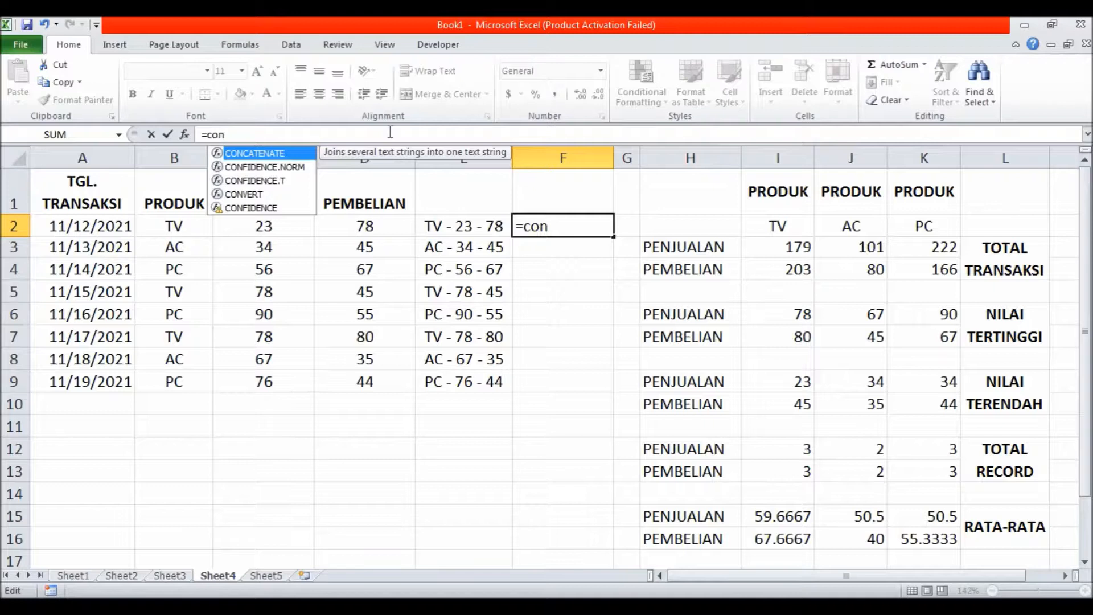
{"action": "key", "text": "Tab"}
{"action": "left_click", "coordinate": [196, 225]}
{"action": "type", "text": ";"}
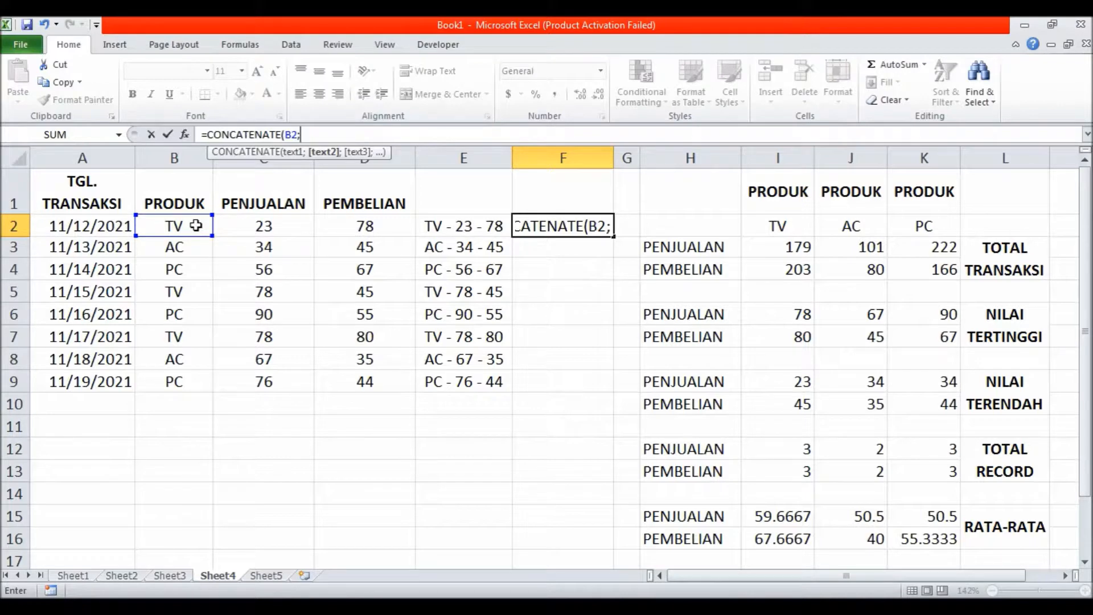
{"action": "type", "text": "\"-\";"}
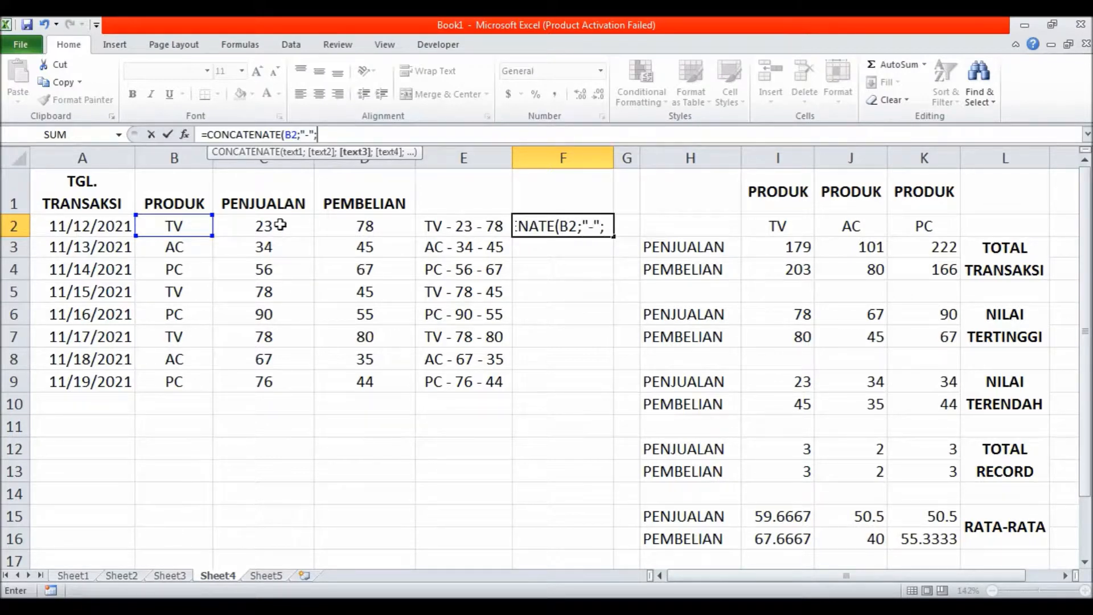
{"action": "left_click", "coordinate": [280, 225]}
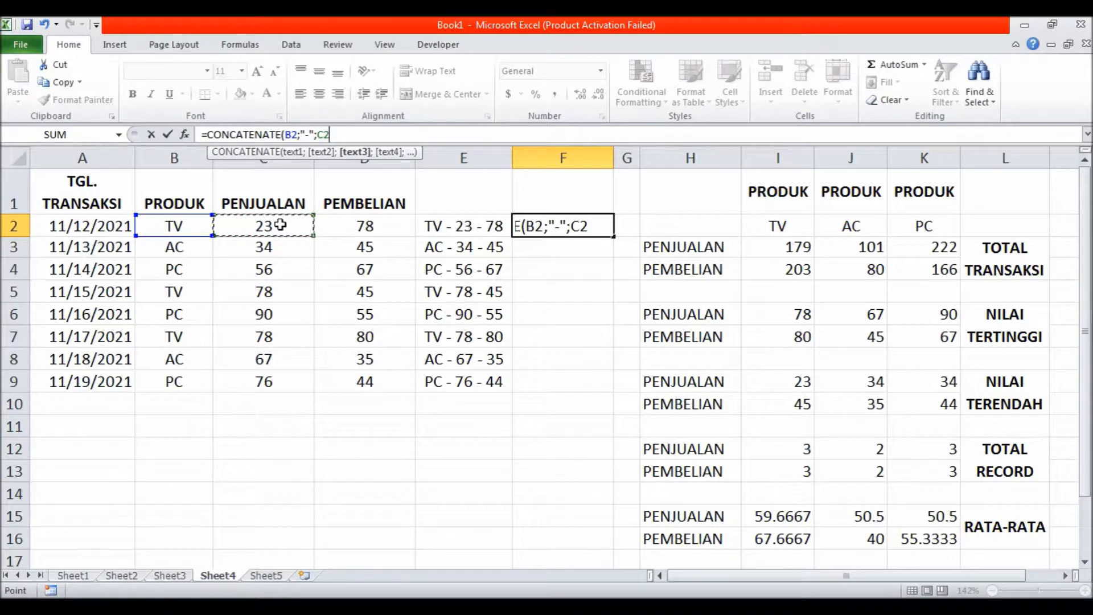
{"action": "type", "text": ";"}
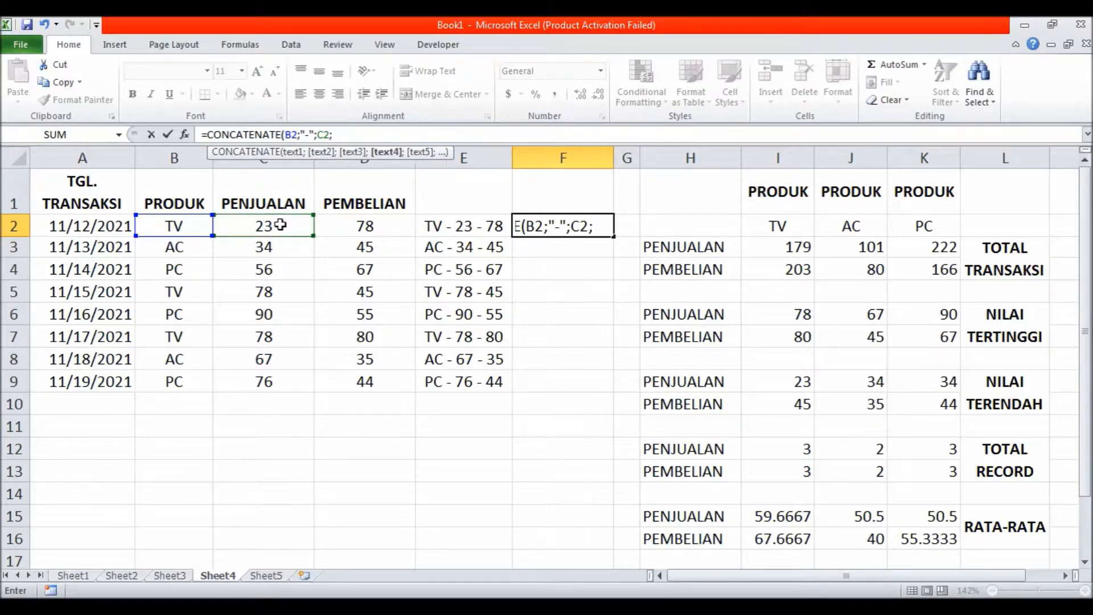
{"action": "type", "text": "\"-\";"}
{"action": "left_click", "coordinate": [350, 227]}
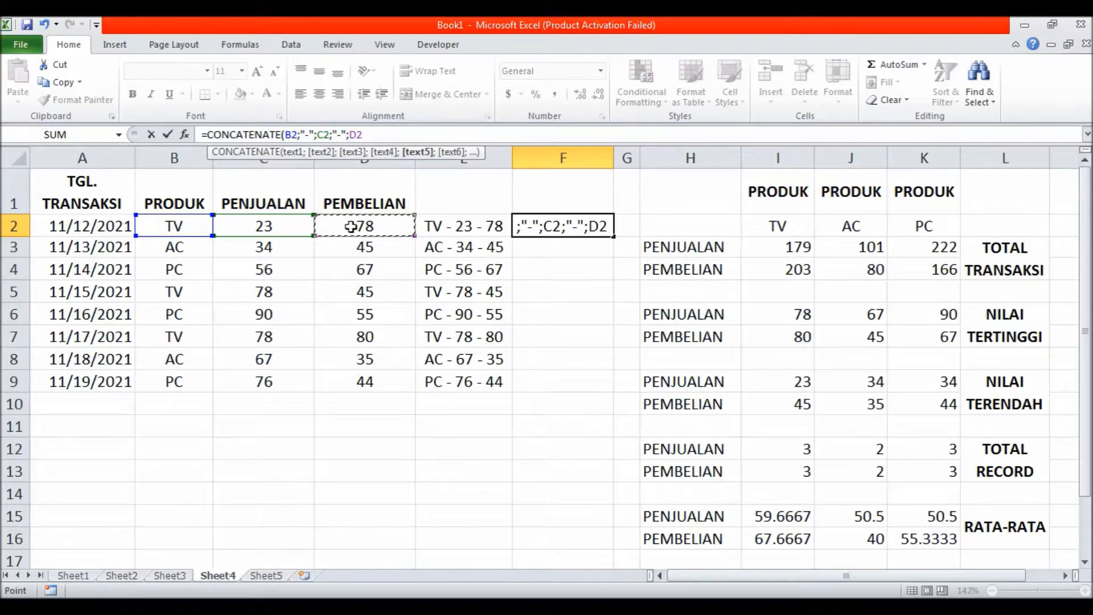
{"action": "type", "text": ")"}
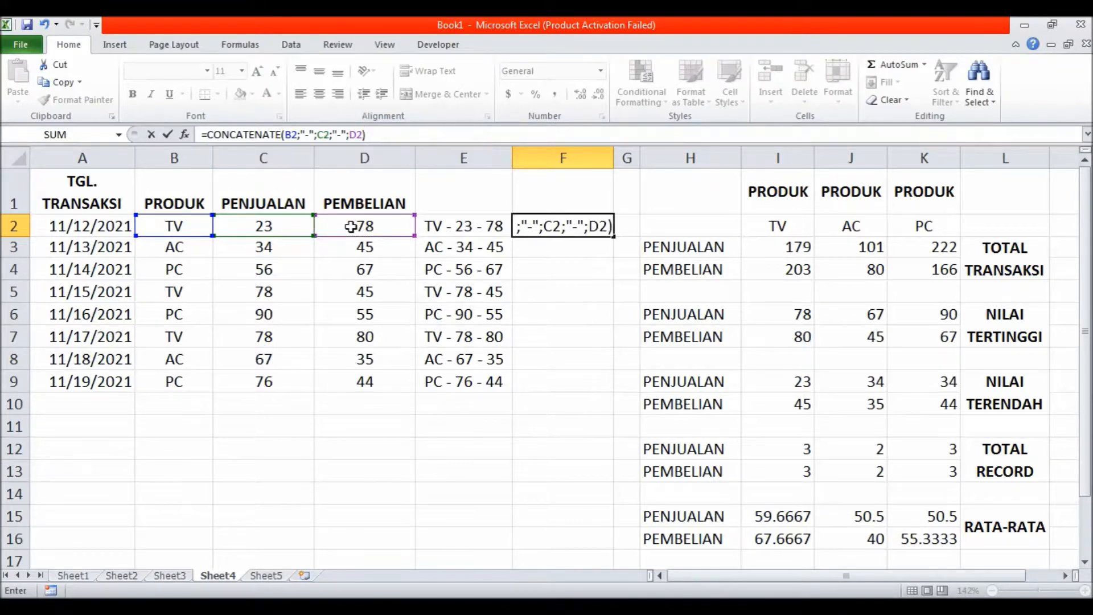
{"action": "key", "text": "Return"}
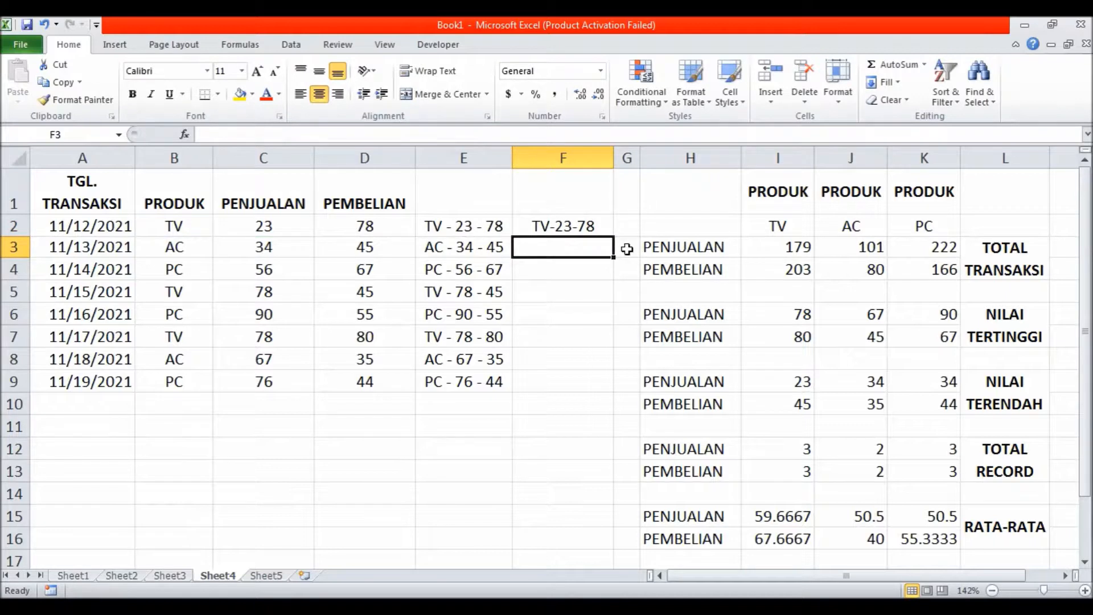
- Clear F2, enter =CONCATENATE(B2;" -";C2;" - ";D2) there and fill it down to F9
{"action": "left_click", "coordinate": [597, 225]}
{"action": "key", "text": "Delete"}
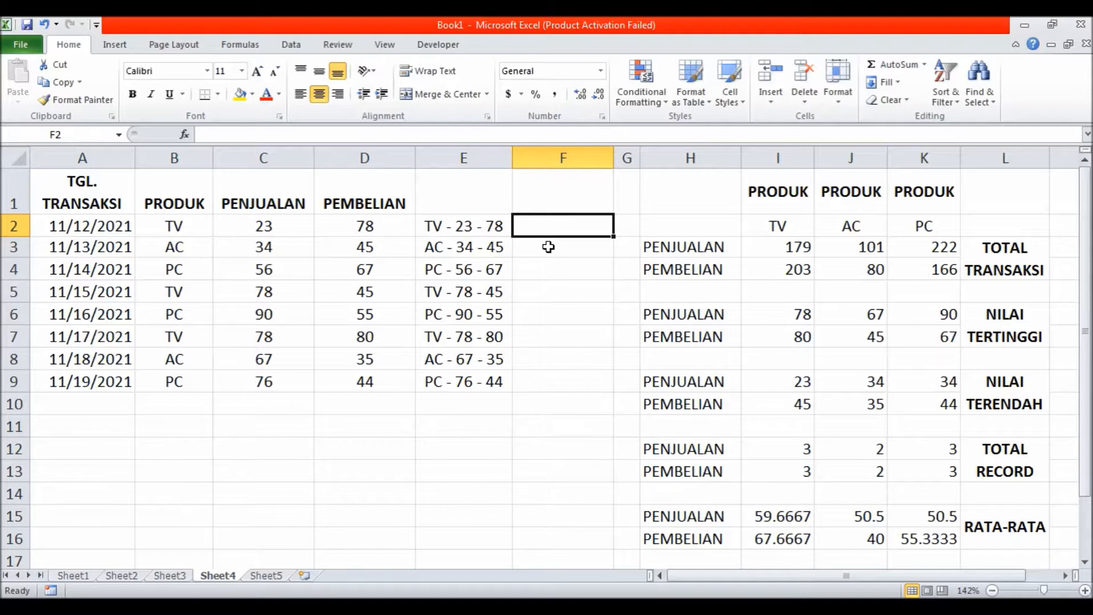
{"action": "type", "text": "="}
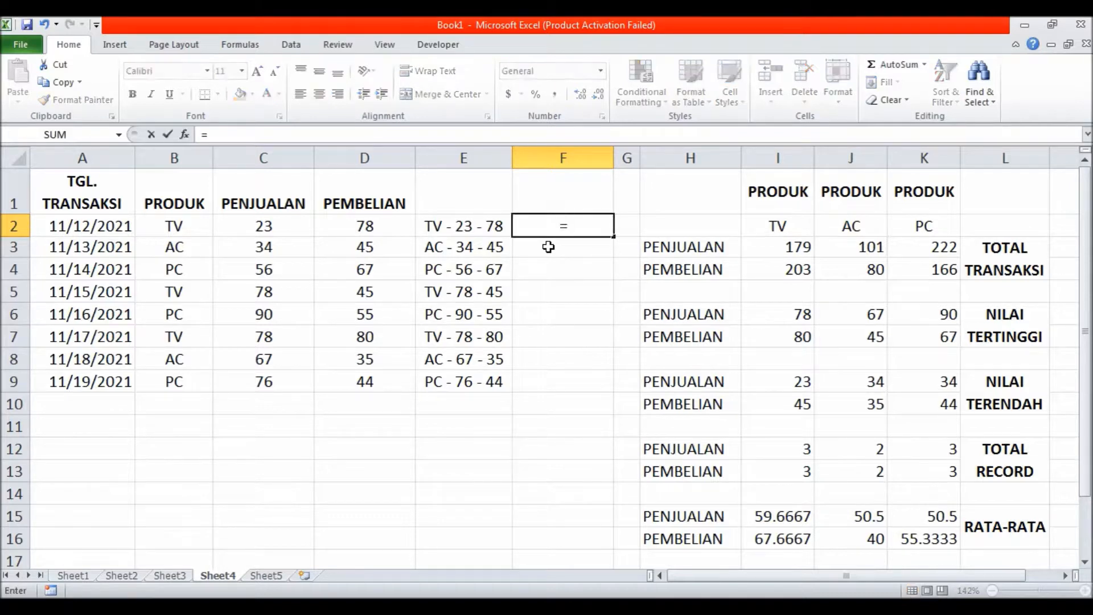
{"action": "type", "text": "co"}
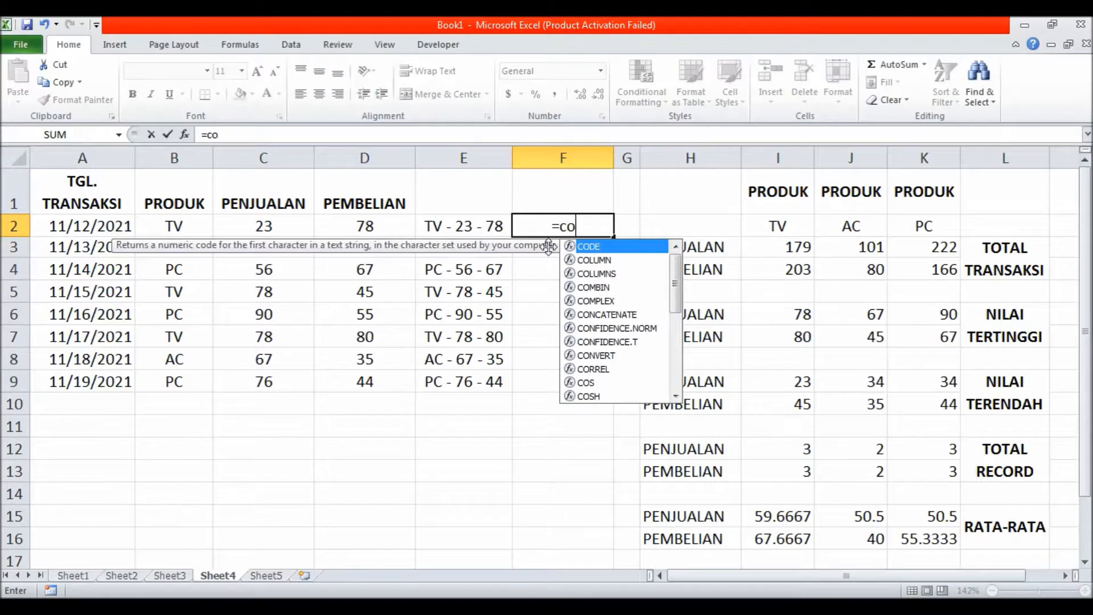
{"action": "type", "text": "nc"}
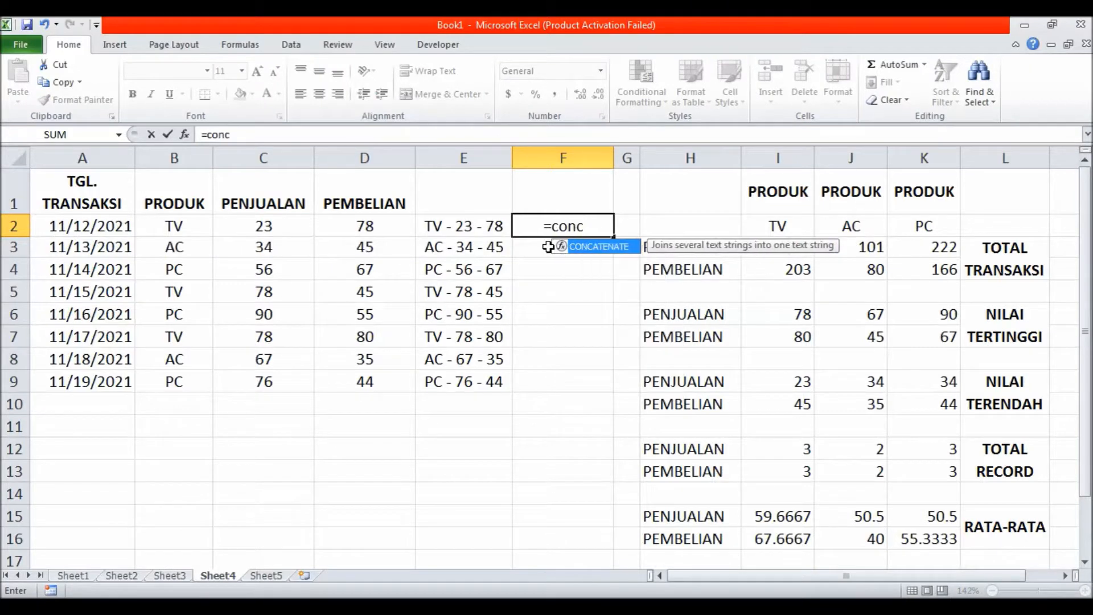
{"action": "double_click", "coordinate": [598, 246]}
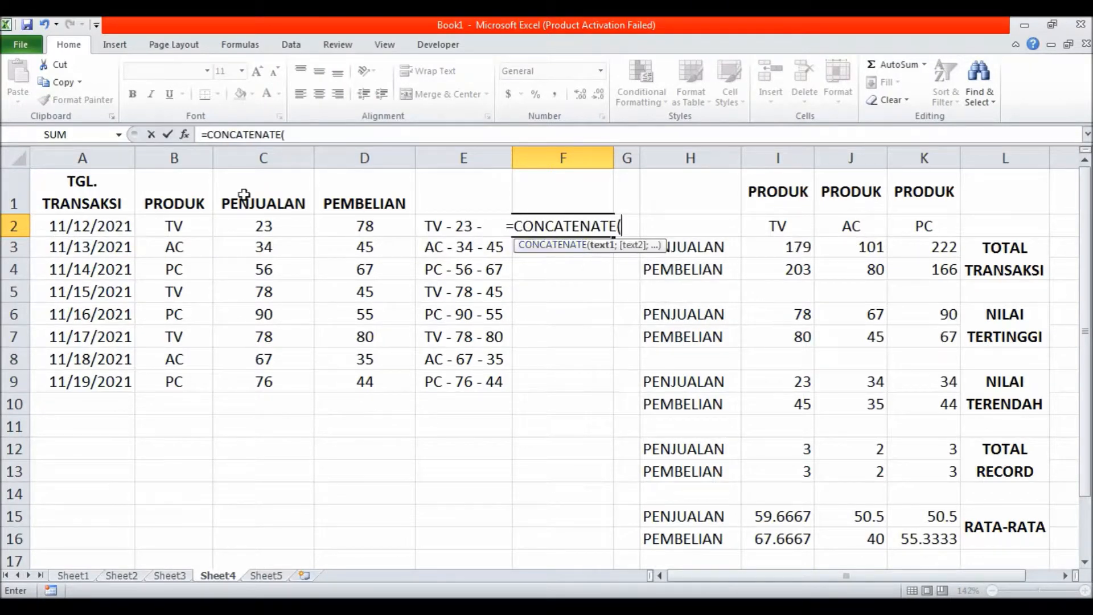
{"action": "left_click", "coordinate": [190, 223]}
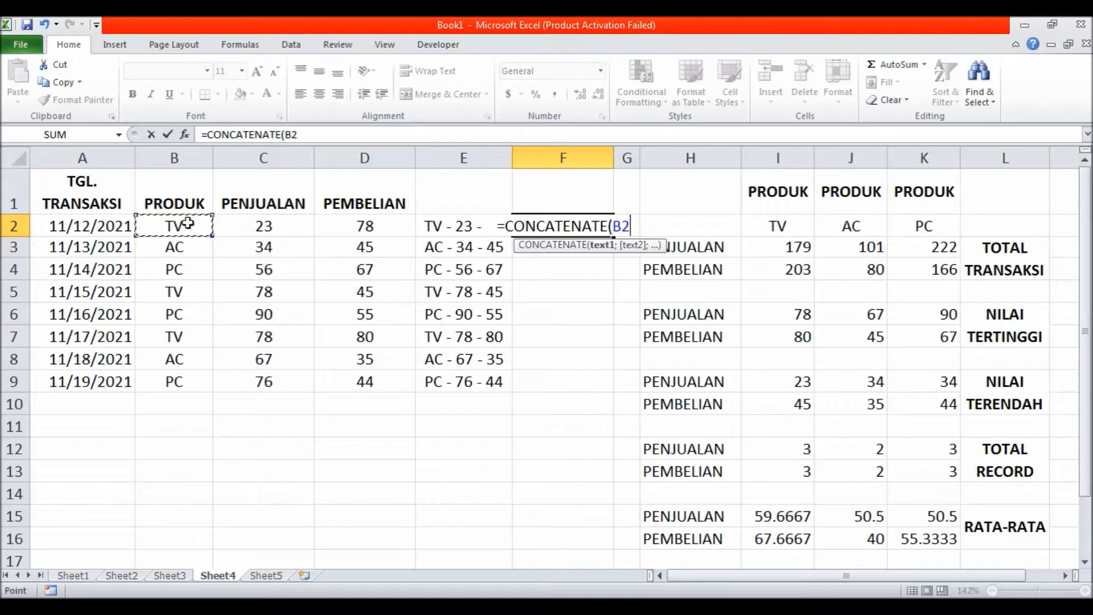
{"action": "type", "text": ";\" -\";"}
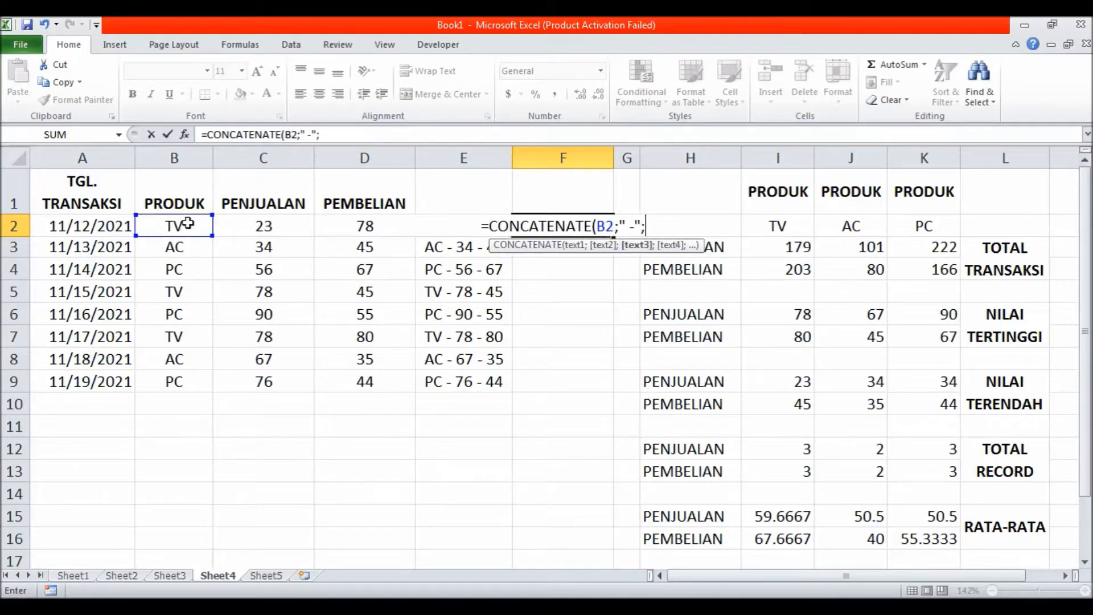
{"action": "left_click", "coordinate": [253, 225]}
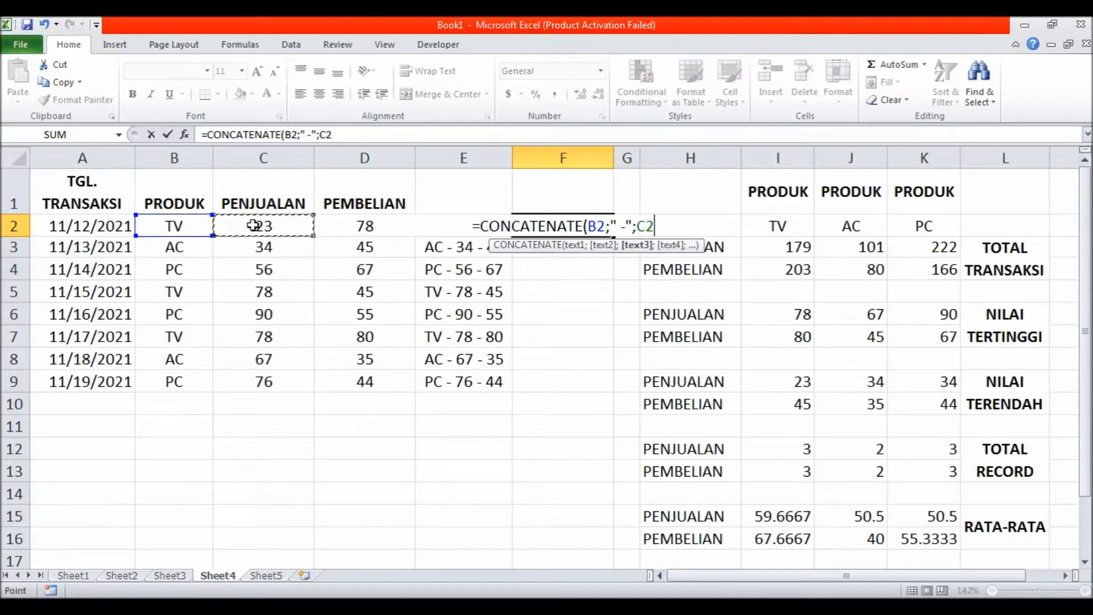
{"action": "type", "text": ";\" -"}
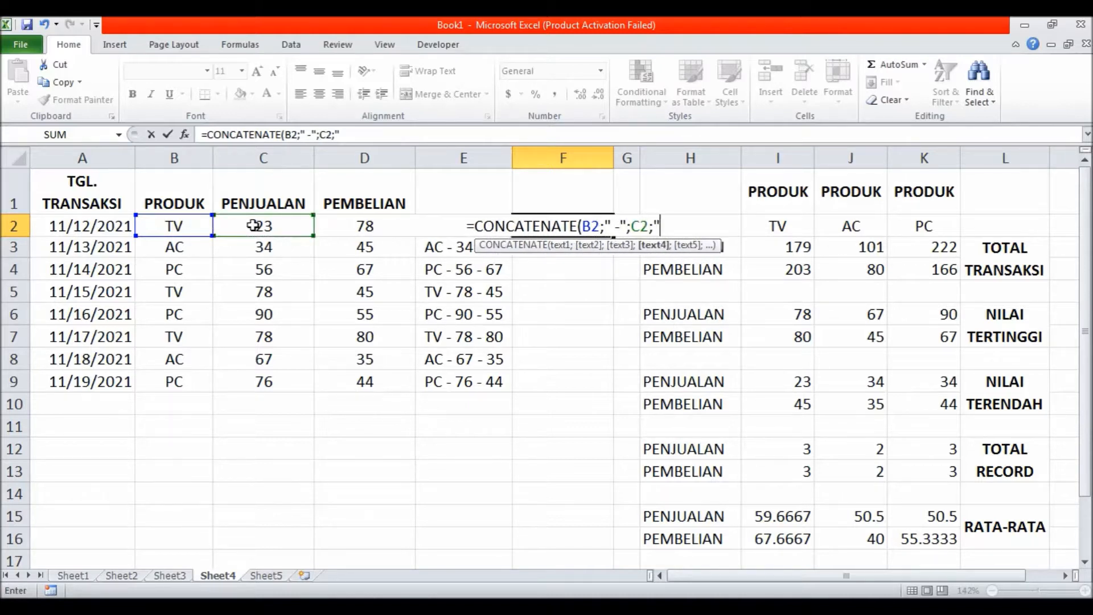
{"action": "type", "text": " \";"}
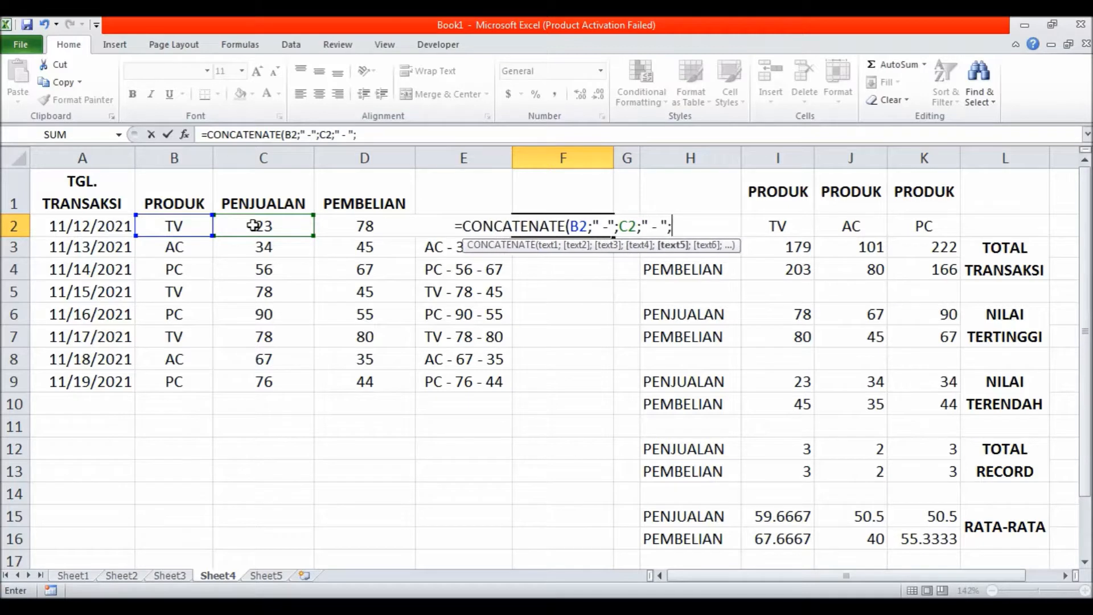
{"action": "left_click", "coordinate": [358, 226]}
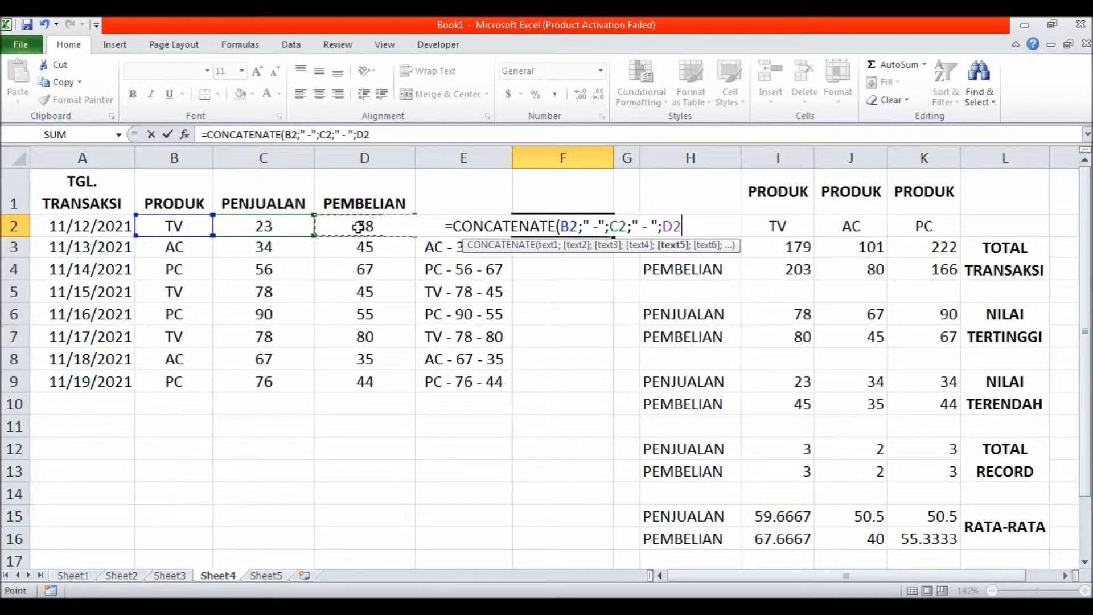
{"action": "key", "text": "Return"}
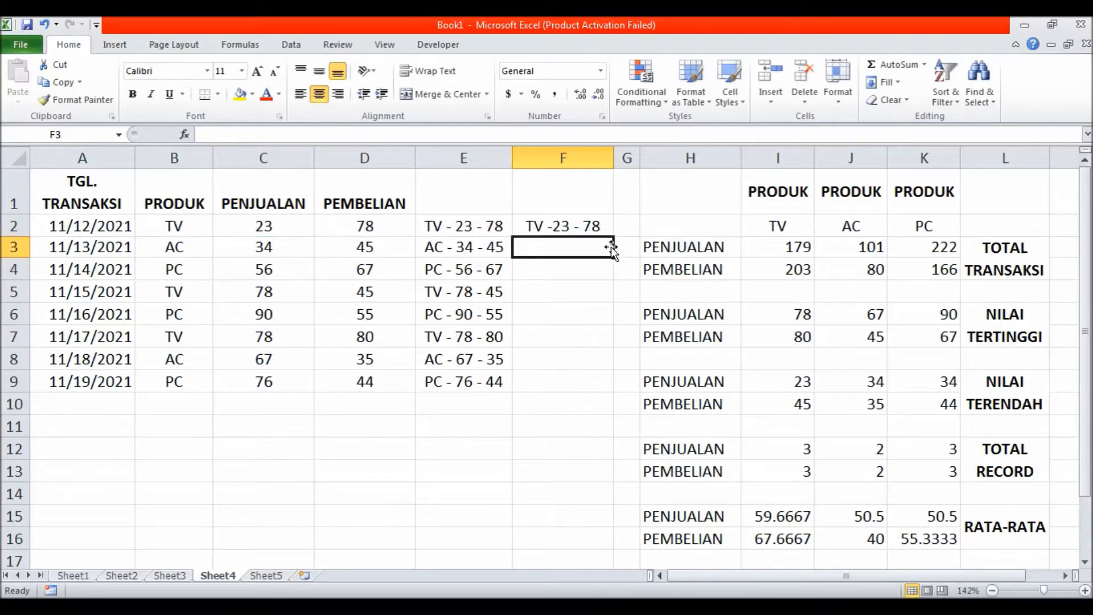
{"action": "left_click", "coordinate": [590, 228]}
{"action": "left_click_drag", "start_coordinate": [614, 236], "coordinate": [628, 384]}
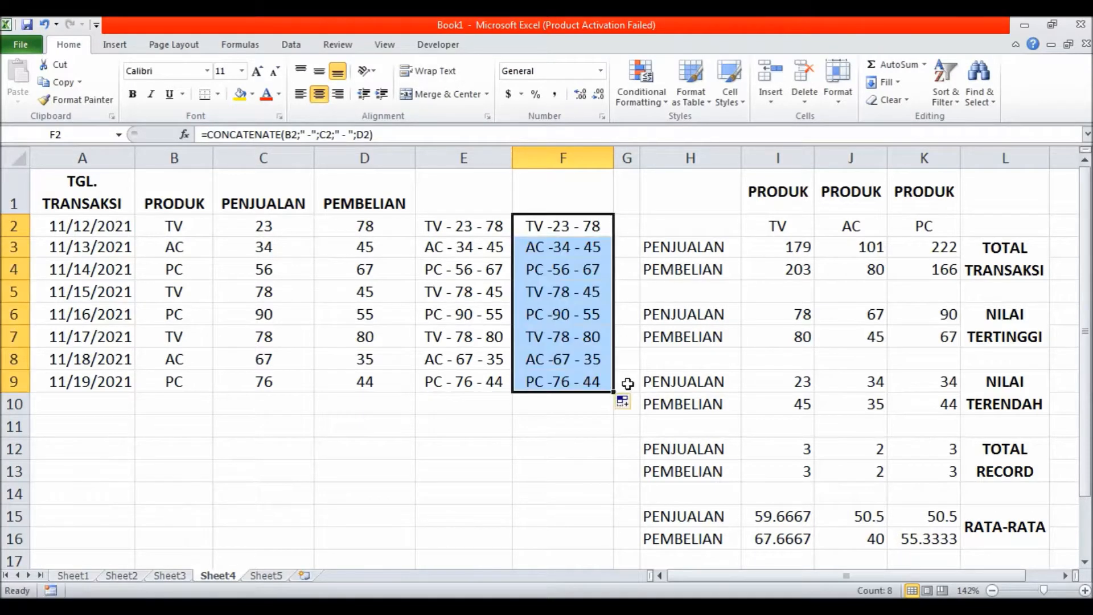